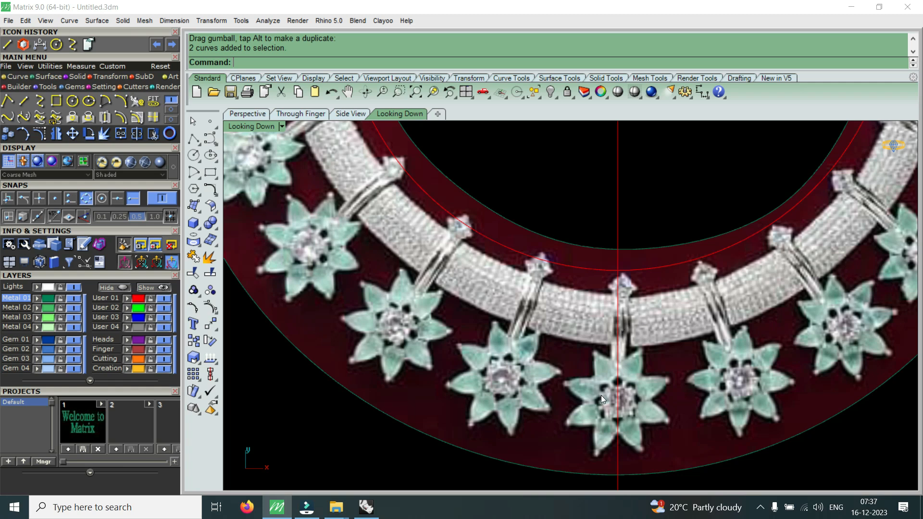
# Examine the necklace reference image, comparing its pavé band, prong-set stones and flower drops with the red guide circle
pyautogui.scroll(-6, 601, 395)
pyautogui.scroll(4, 658, 247)
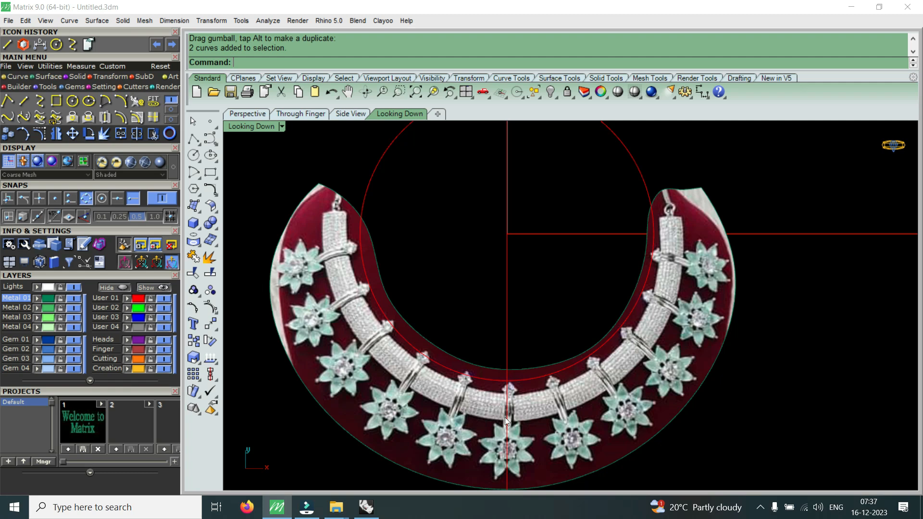
pyautogui.scroll(5, 505, 416)
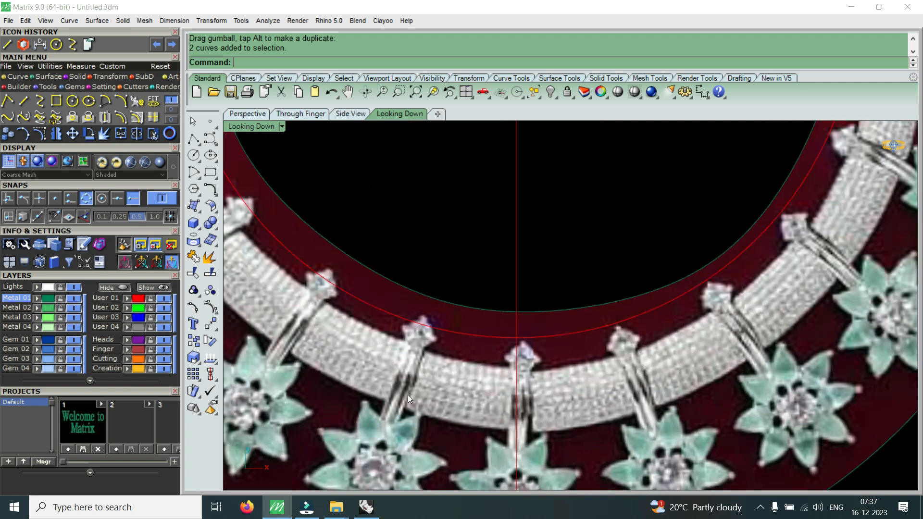
pyautogui.scroll(-5, 506, 423)
pyautogui.scroll(4, 576, 420)
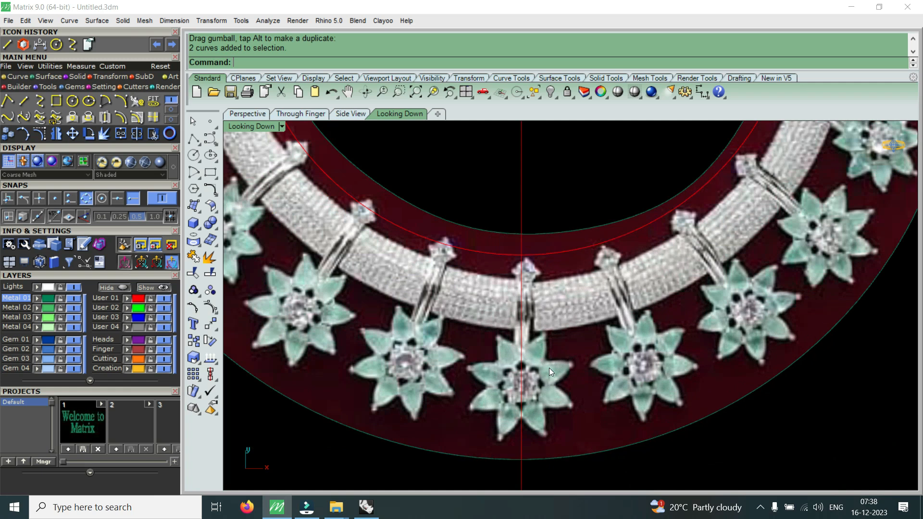
pyautogui.scroll(2, 547, 298)
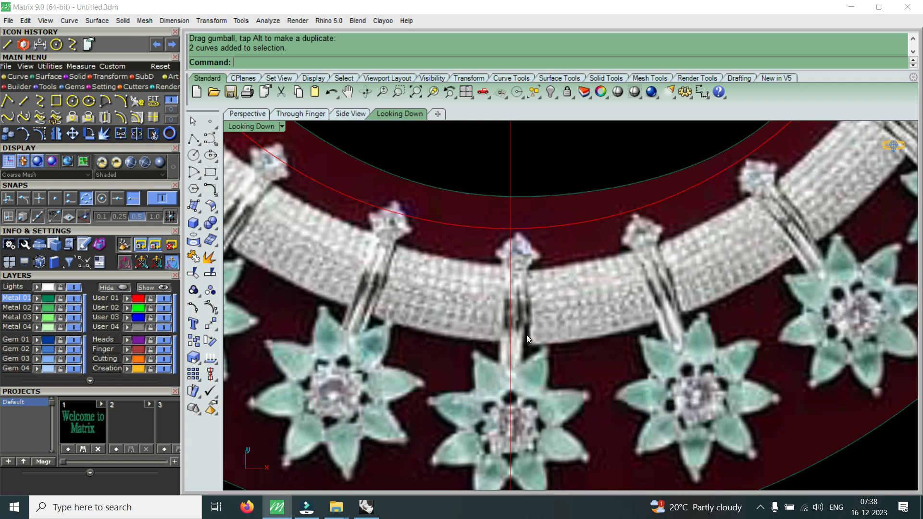
pyautogui.scroll(-6, 594, 328)
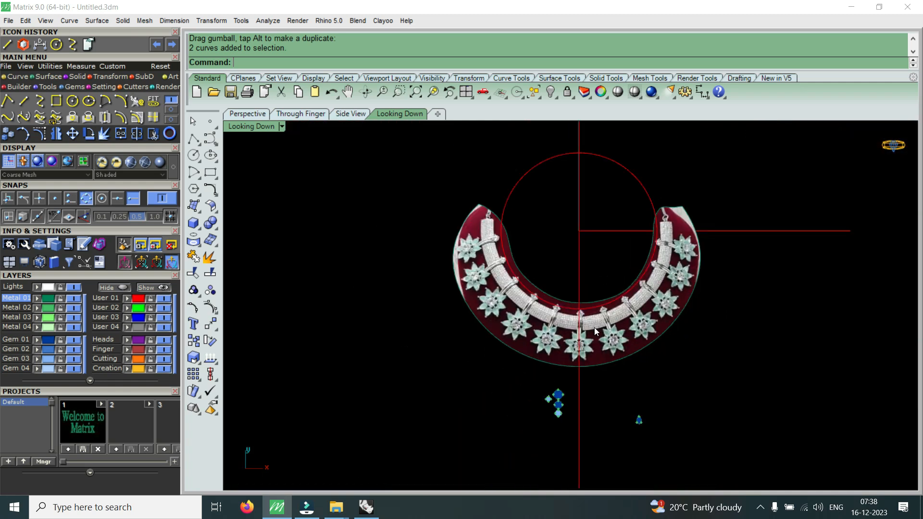
pyautogui.scroll(3, 594, 327)
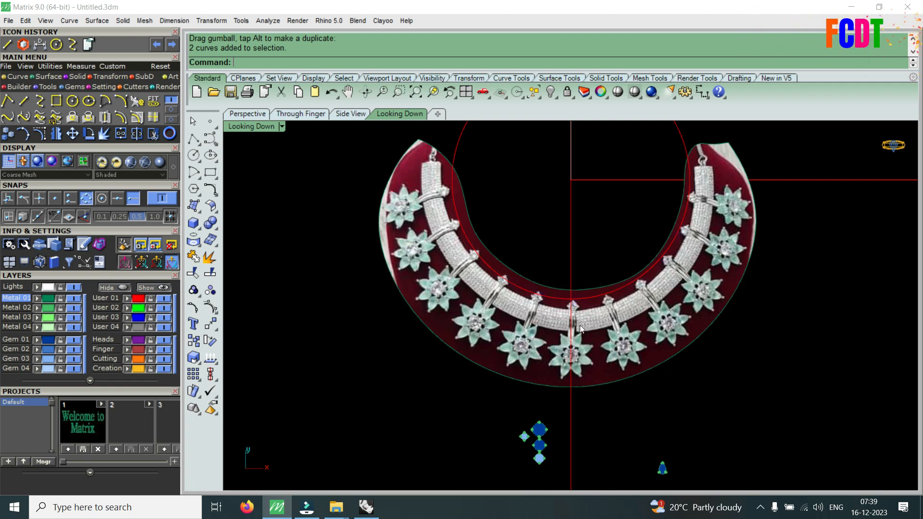
pyautogui.scroll(3, 580, 325)
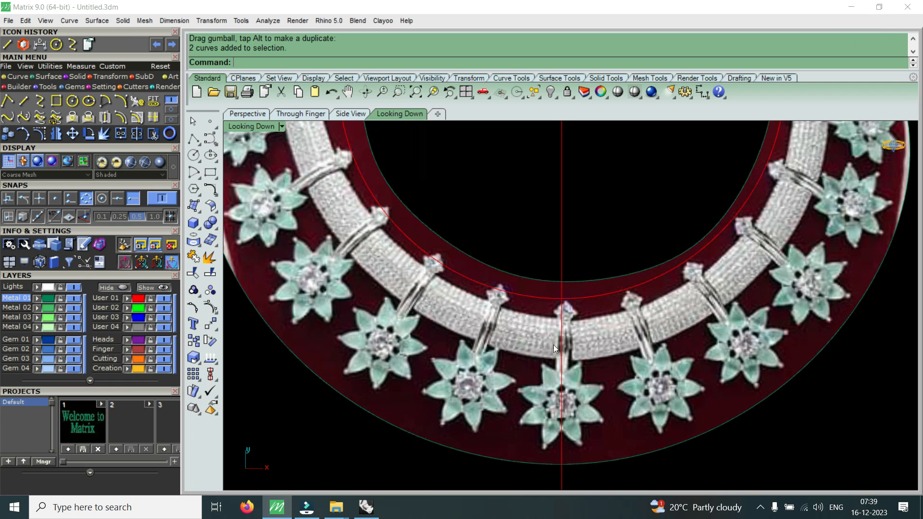
pyautogui.scroll(-3, 556, 348)
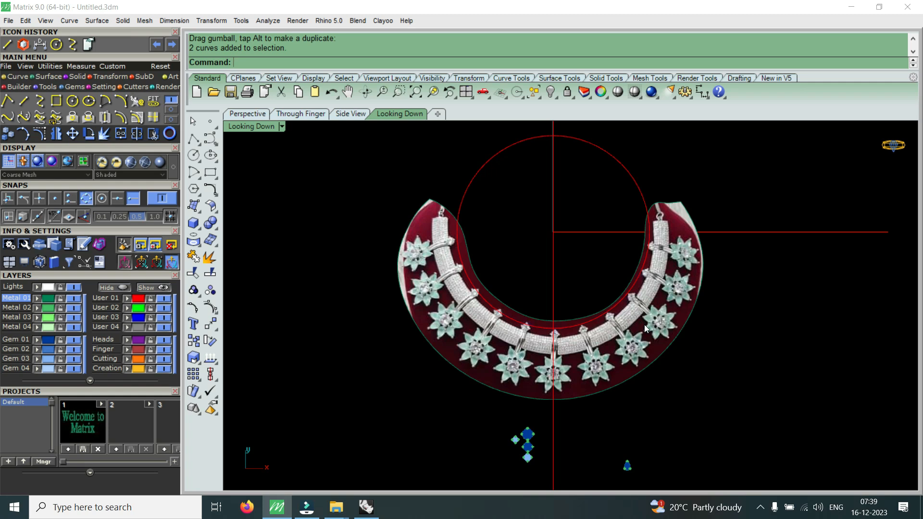
pyautogui.scroll(3, 572, 356)
pyautogui.scroll(-3, 553, 332)
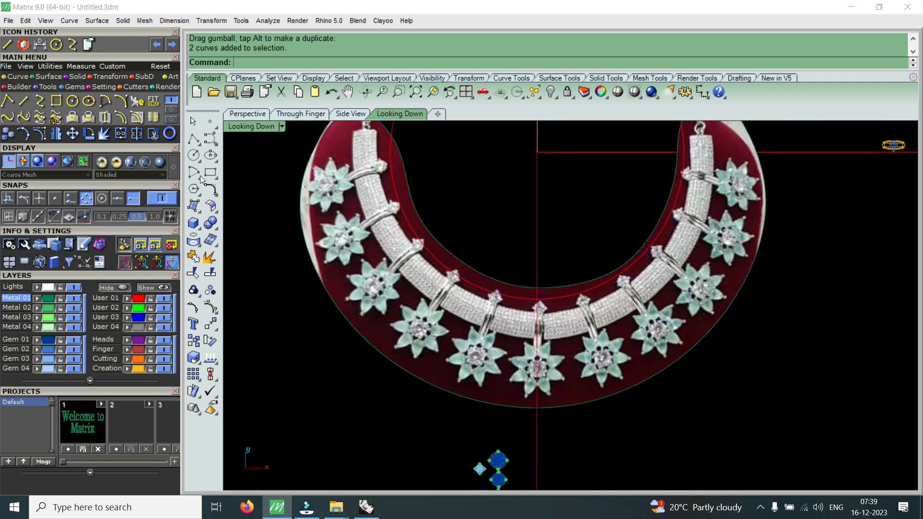
pyautogui.scroll(4, 495, 291)
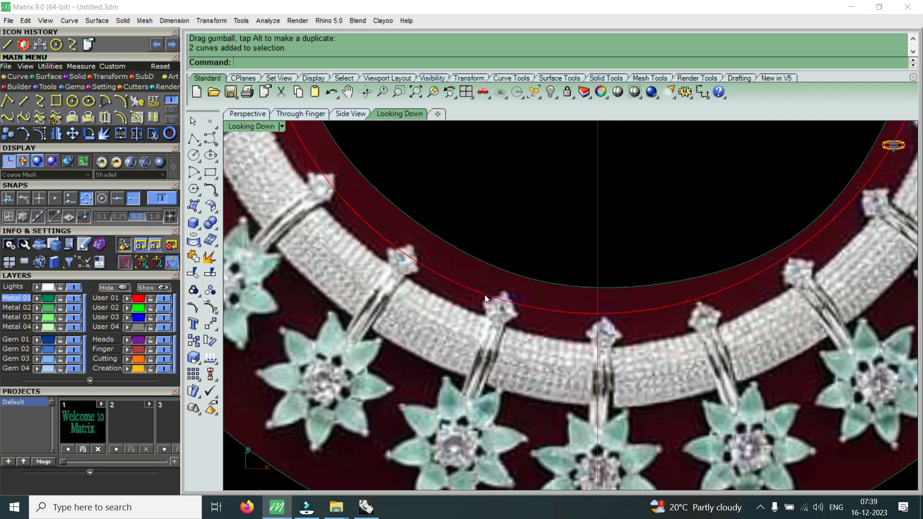
pyautogui.scroll(-4, 484, 295)
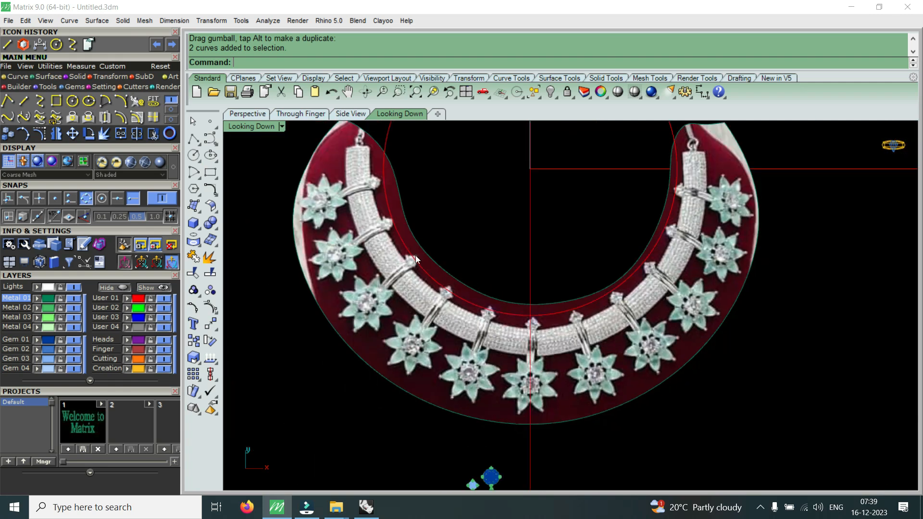
# Offset the red guide circle outward by 3 mm toward the inner edge of the necklace's pavé band
pyautogui.click(472, 303)
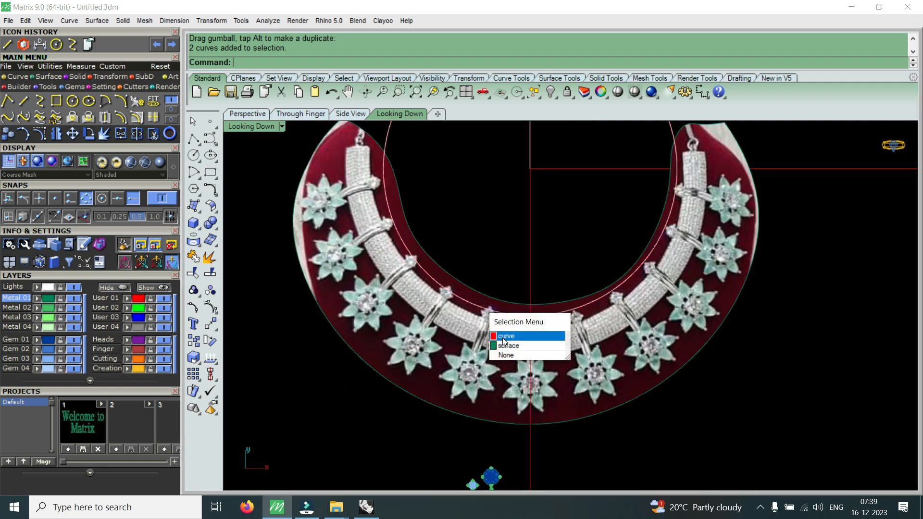
pyautogui.click(503, 336)
pyautogui.scroll(-4, 503, 337)
pyautogui.scroll(4, 500, 335)
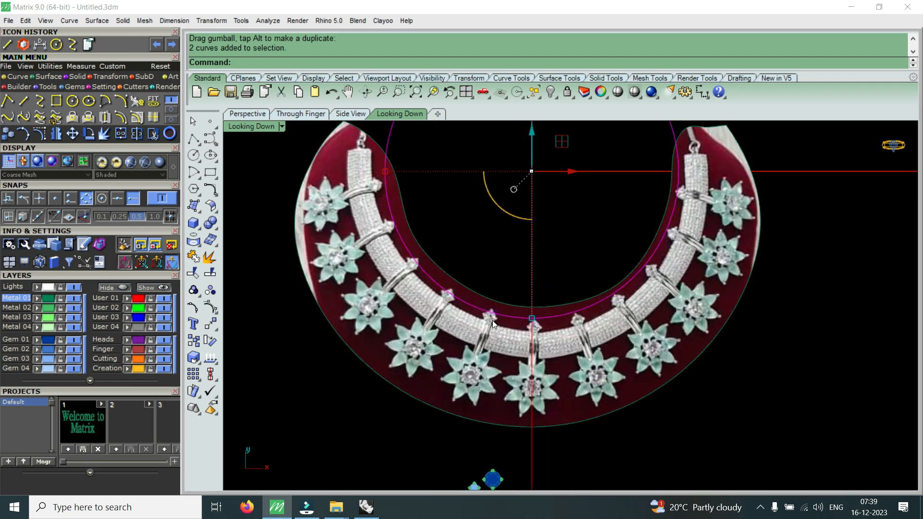
pyautogui.scroll(2, 487, 315)
pyautogui.scroll(-3, 484, 308)
pyautogui.scroll(2, 471, 314)
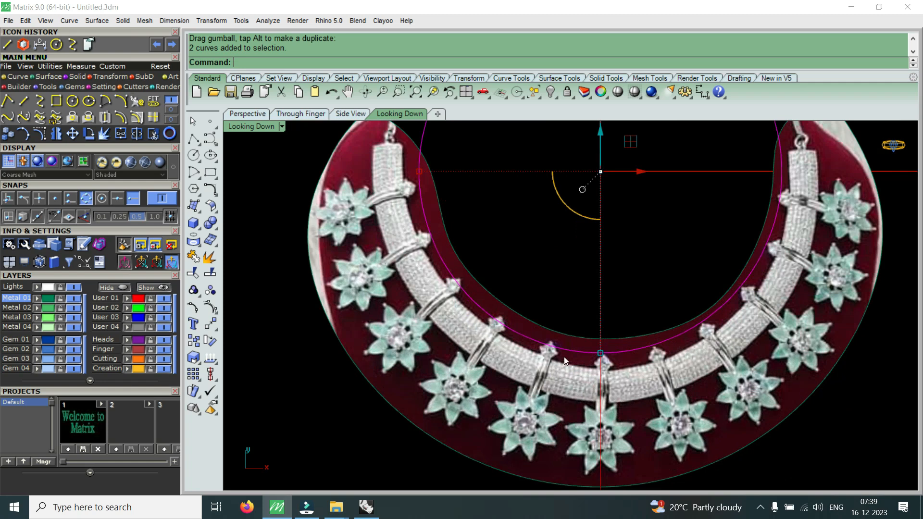
pyautogui.scroll(-3, 642, 361)
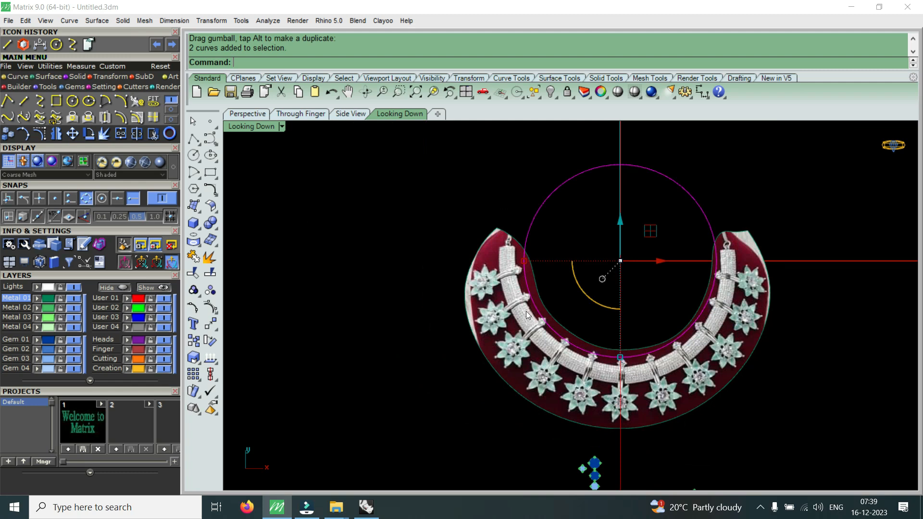
pyautogui.scroll(3, 526, 311)
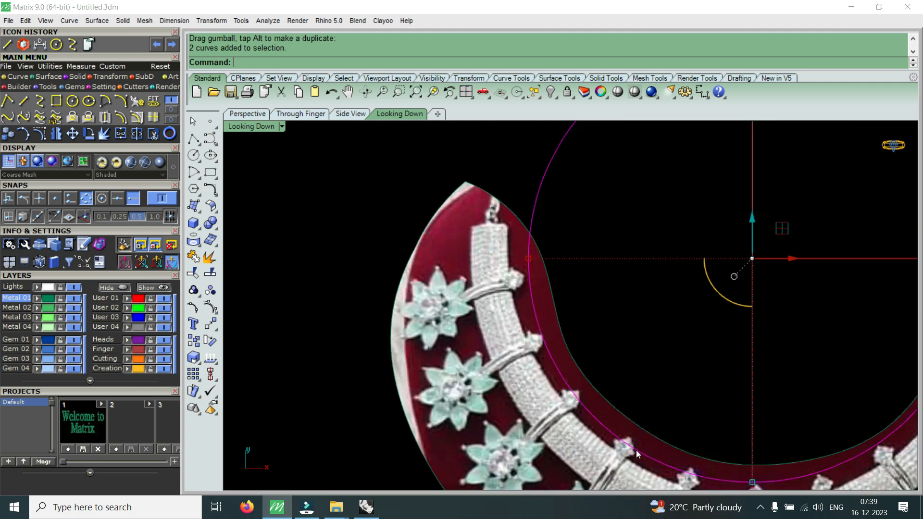
pyautogui.scroll(-3, 581, 402)
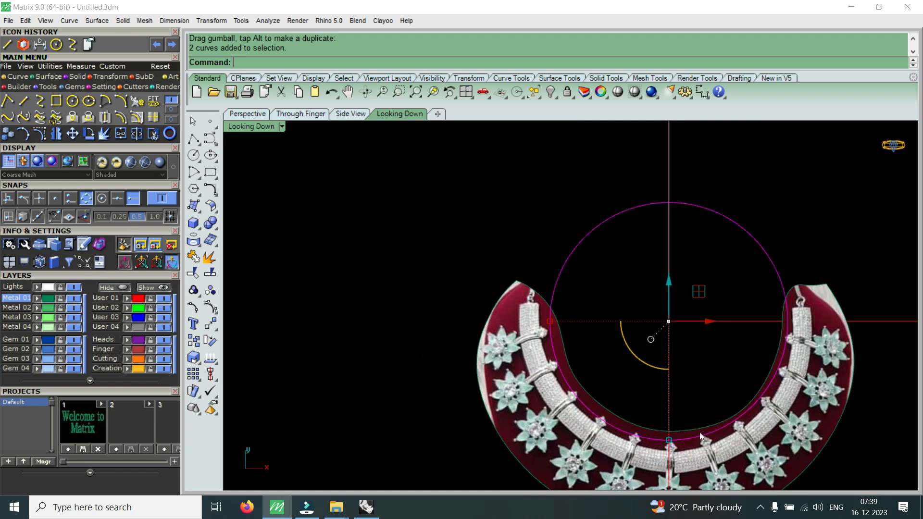
pyautogui.scroll(3, 663, 453)
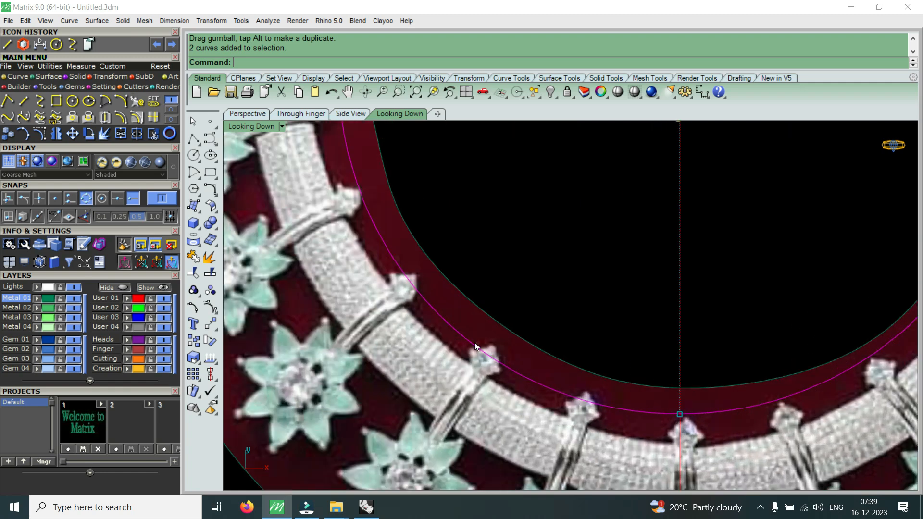
pyautogui.scroll(-5, 509, 332)
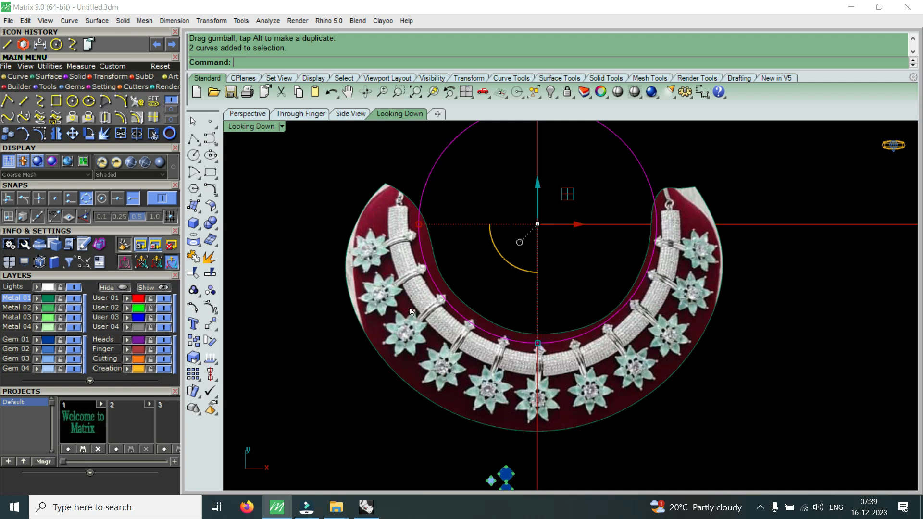
pyautogui.click(121, 118)
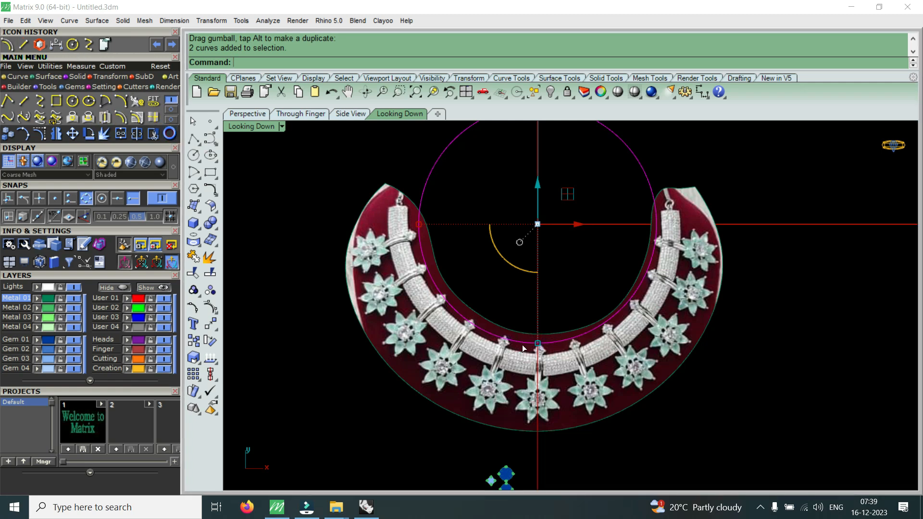
pyautogui.scroll(5, 505, 352)
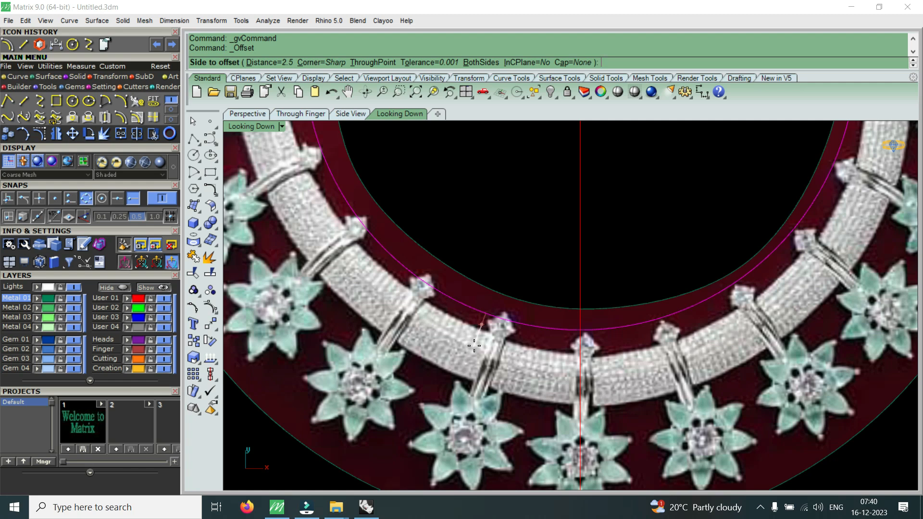
pyautogui.write('3')
pyautogui.press('Return')
pyautogui.click(474, 346)
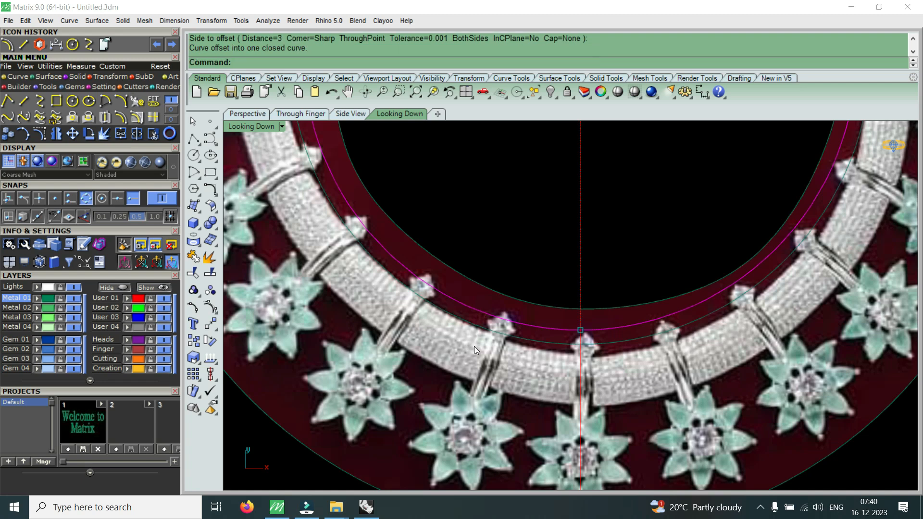
# Measure the width of the pavé band from the offset circle on its inner edge to its outer edge
pyautogui.scroll(-5, 474, 346)
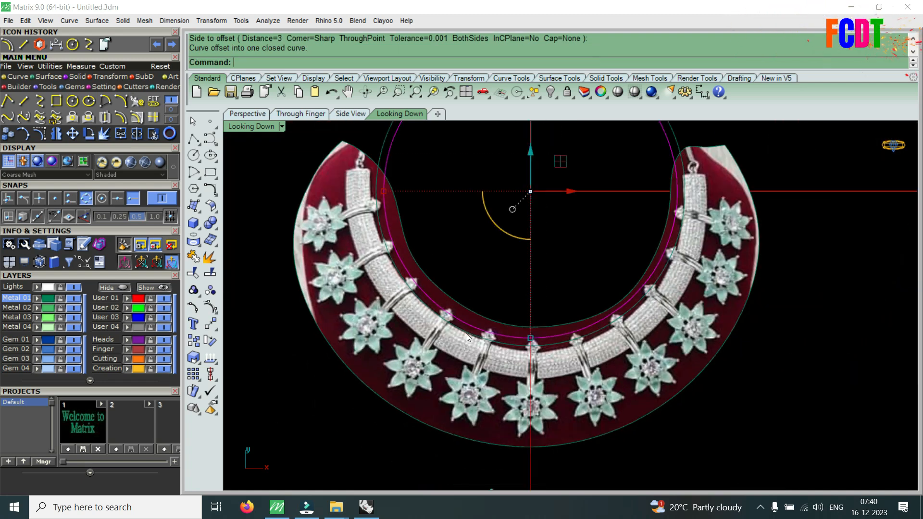
pyautogui.scroll(6, 454, 317)
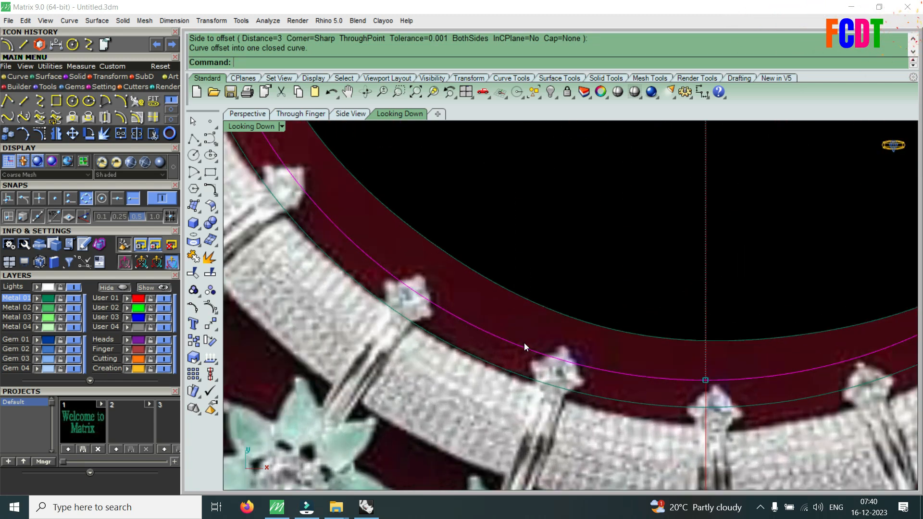
pyautogui.scroll(-5, 501, 418)
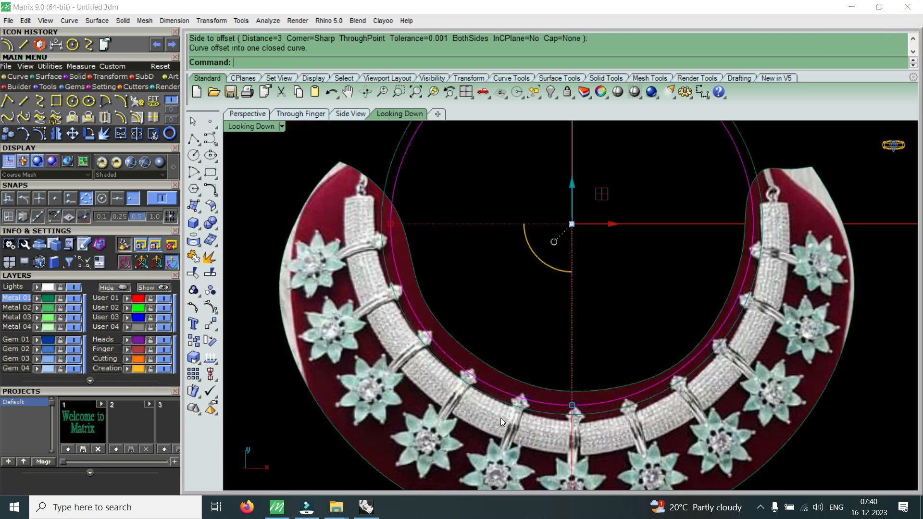
pyautogui.scroll(2, 455, 280)
pyautogui.scroll(-2, 431, 260)
pyautogui.scroll(5, 474, 286)
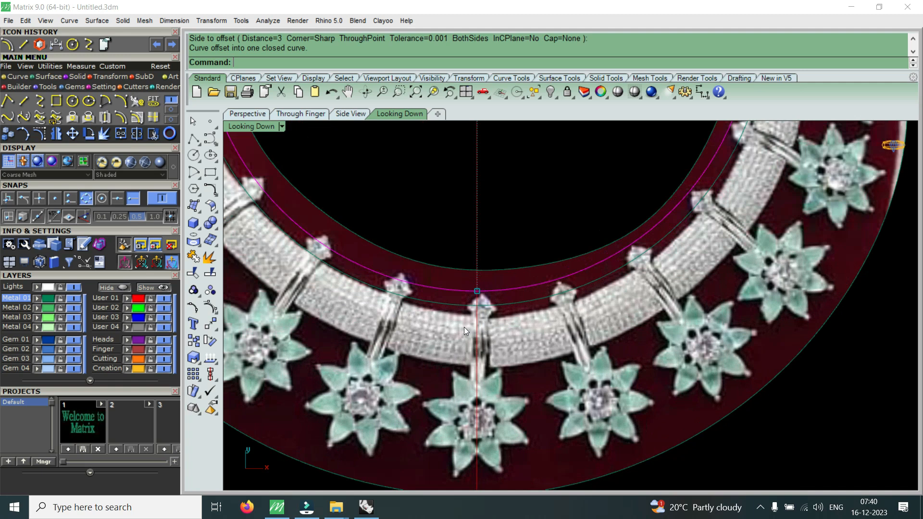
pyautogui.scroll(-4, 464, 327)
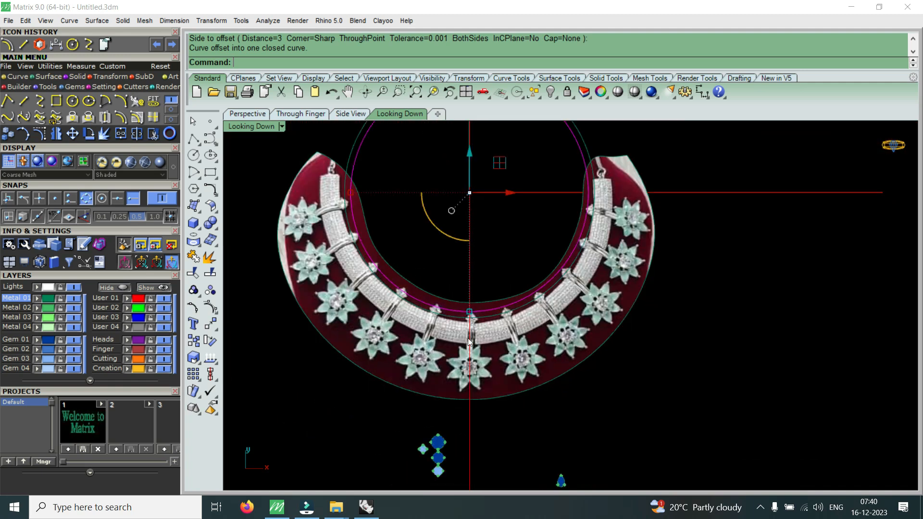
pyautogui.click(59, 47)
pyautogui.scroll(6, 399, 299)
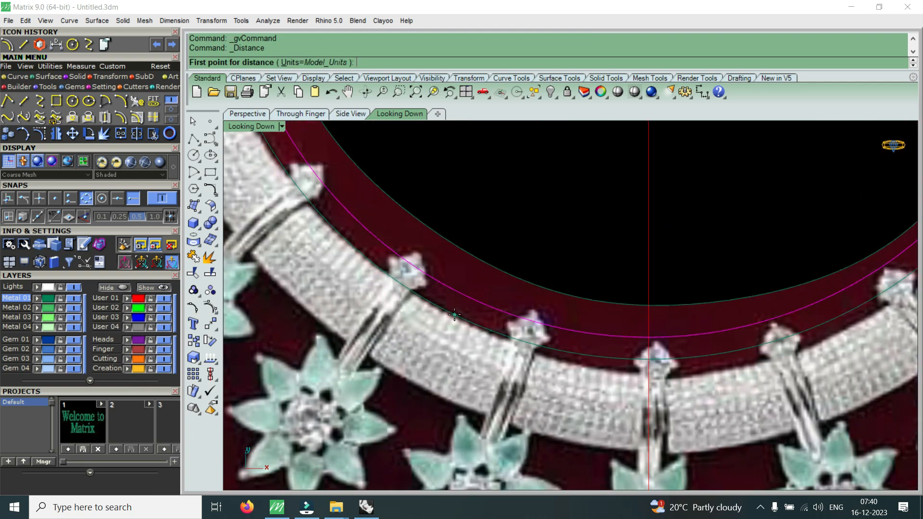
pyautogui.click(414, 305)
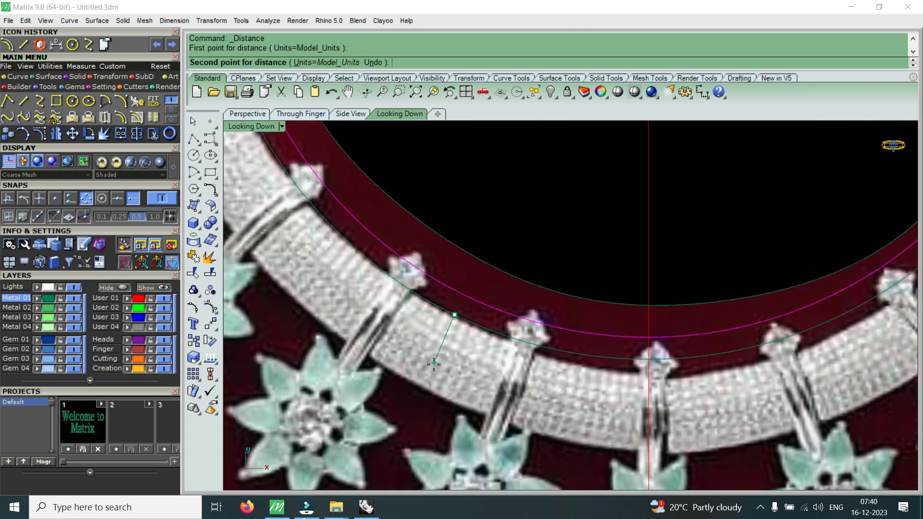
pyautogui.click(414, 385)
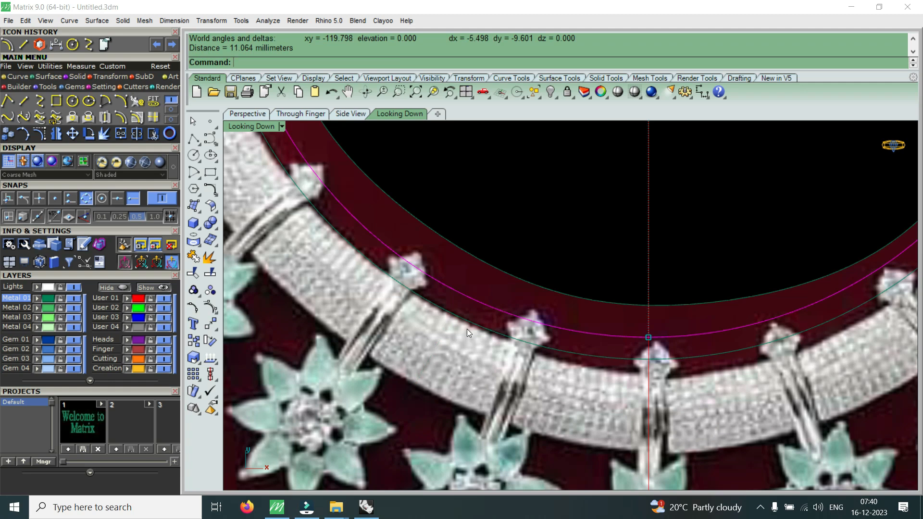
# Offset the circle on the band's inner edge outward by 11 mm to outline the band's outer edge
pyautogui.click(481, 328)
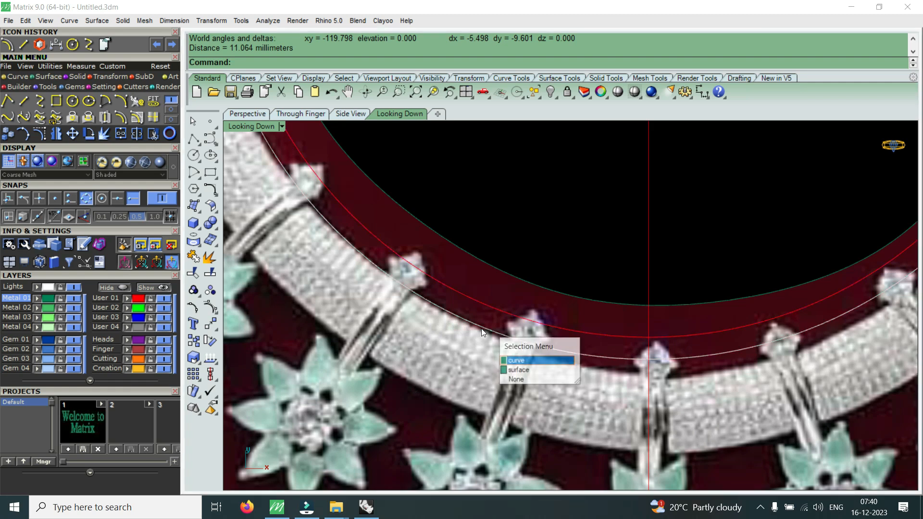
pyautogui.click(524, 360)
pyautogui.click(122, 121)
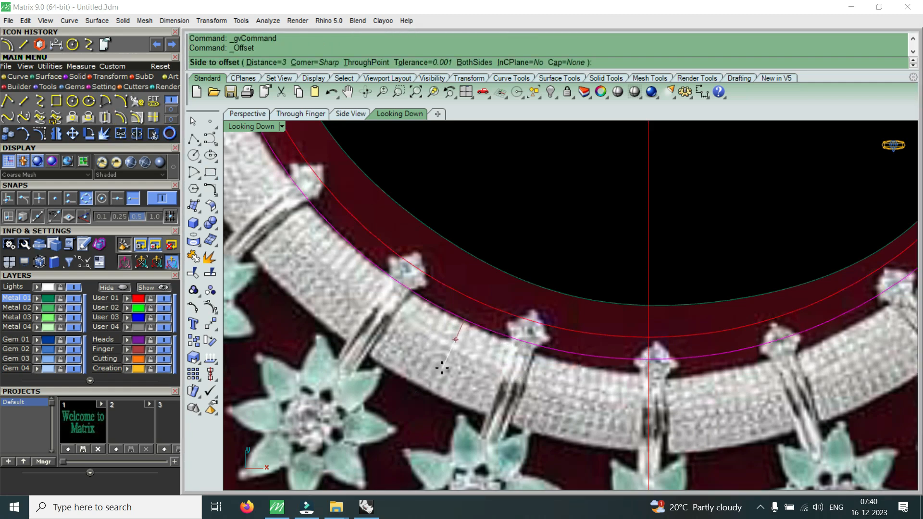
pyautogui.write('11')
pyautogui.press('Return')
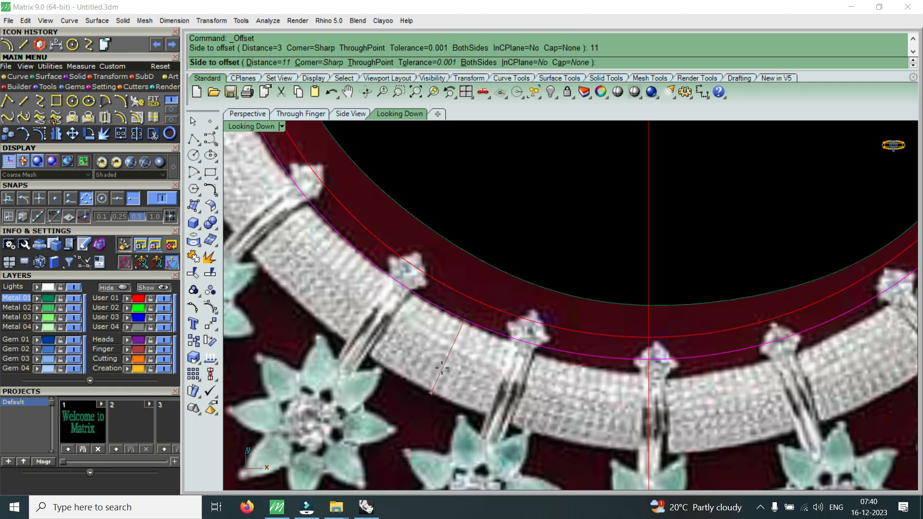
pyautogui.click(443, 371)
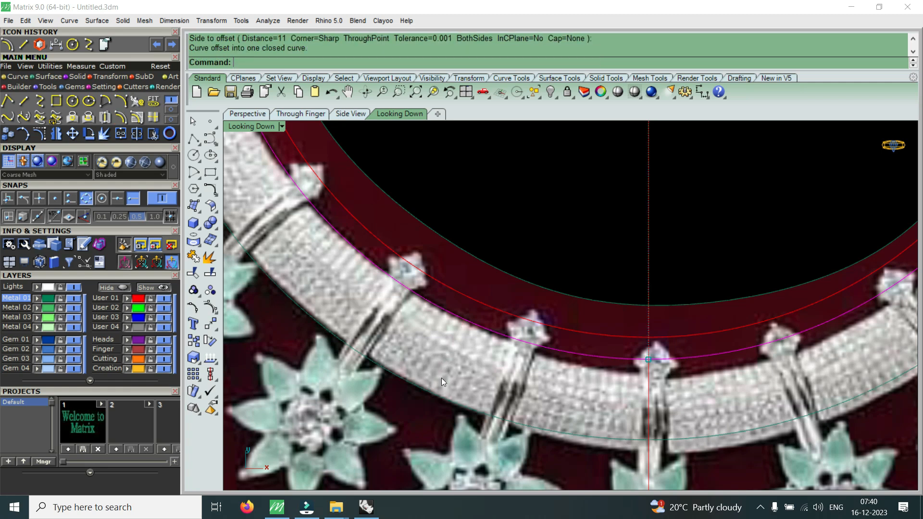
# Check the outer offset circle's fit along the whole outer edge of the necklace's pavé band
pyautogui.scroll(-2, 437, 395)
pyautogui.click(438, 395)
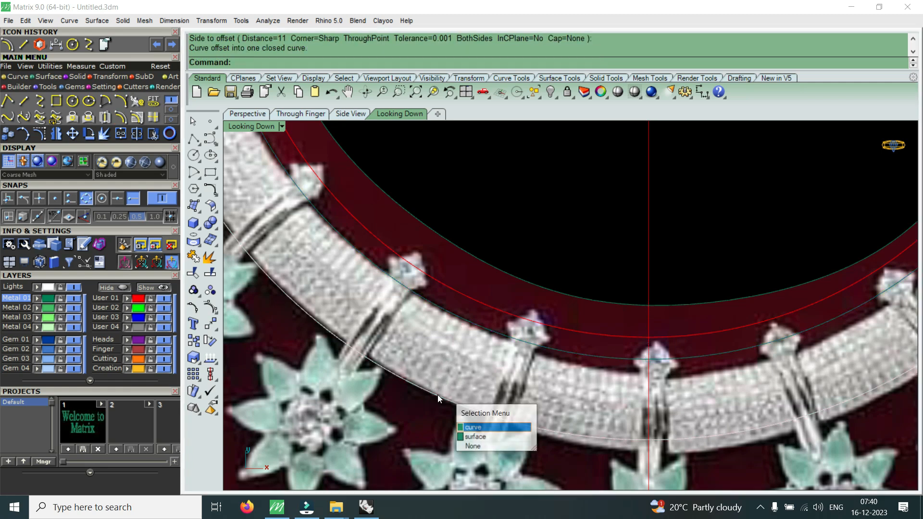
pyautogui.click(489, 427)
pyautogui.scroll(-2, 489, 428)
pyautogui.scroll(-3, 483, 394)
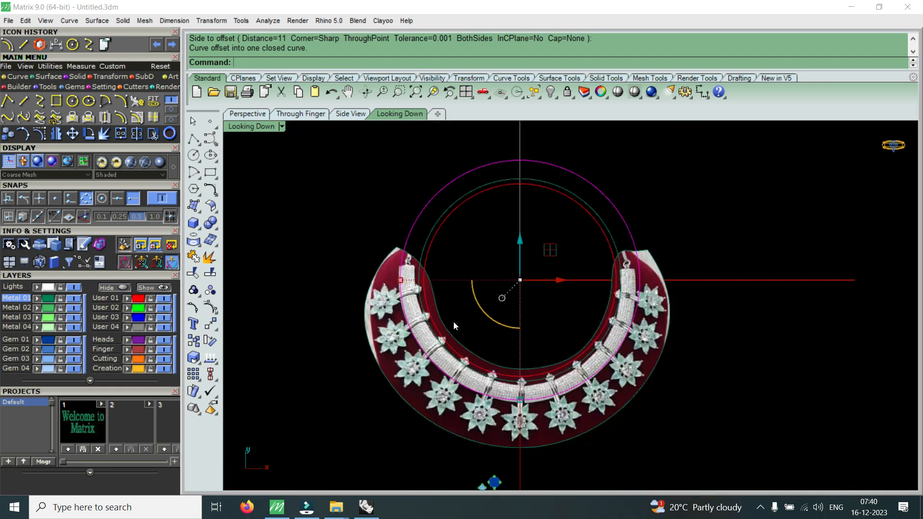
pyautogui.scroll(3, 406, 264)
pyautogui.scroll(-1, 408, 264)
pyautogui.press('Escape')
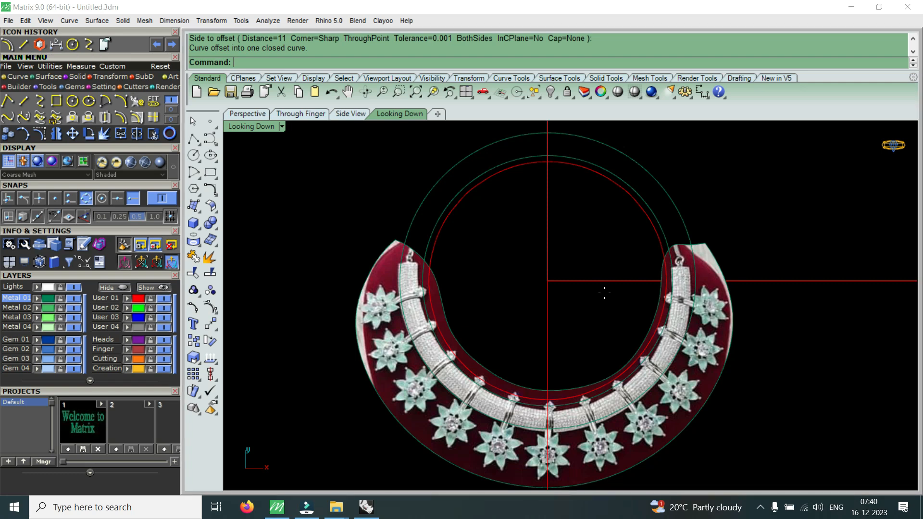
# Draw a horizontal line centred on the origin (0) with the BothSides option, extending past both sides of the necklace
pyautogui.write('line')
pyautogui.press('Return')
pyautogui.write('0')
pyautogui.press('Return')
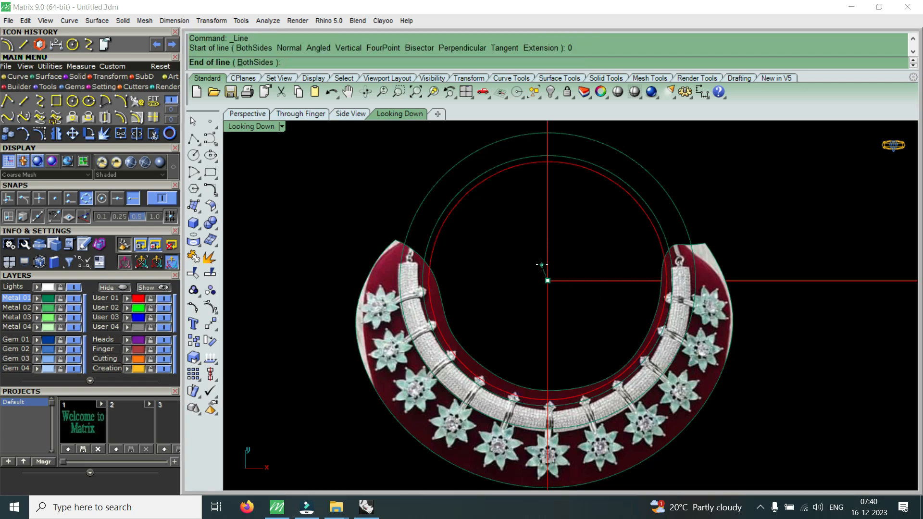
pyautogui.click(265, 63)
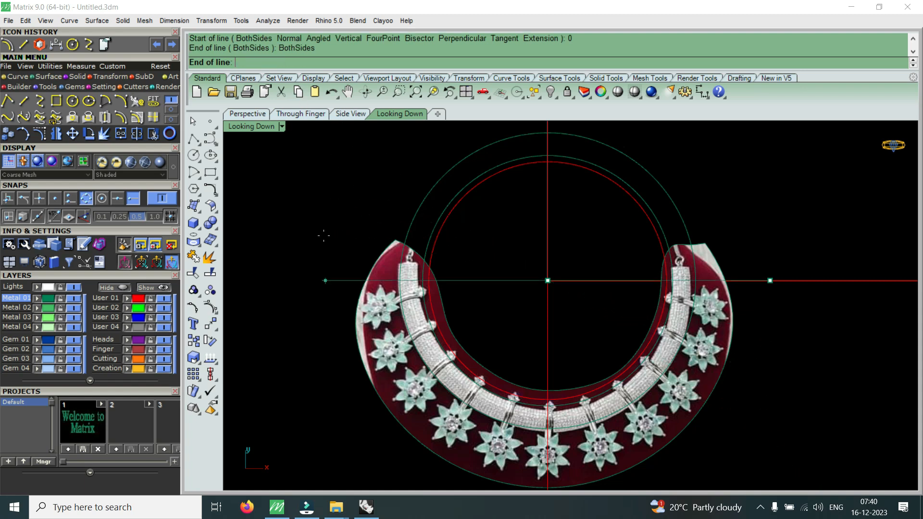
pyautogui.click(304, 258)
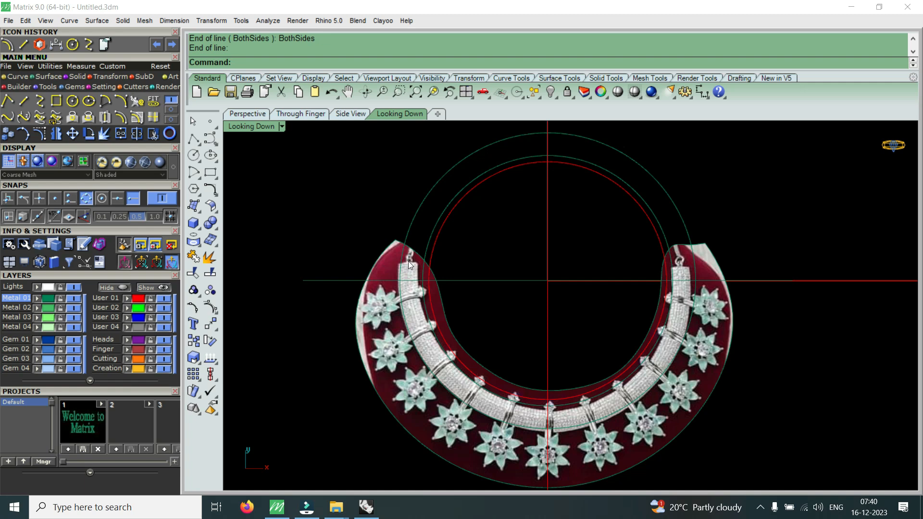
# Move the horizontal line straight up to the upper ends of the necklace's pavé band
pyautogui.click(482, 281)
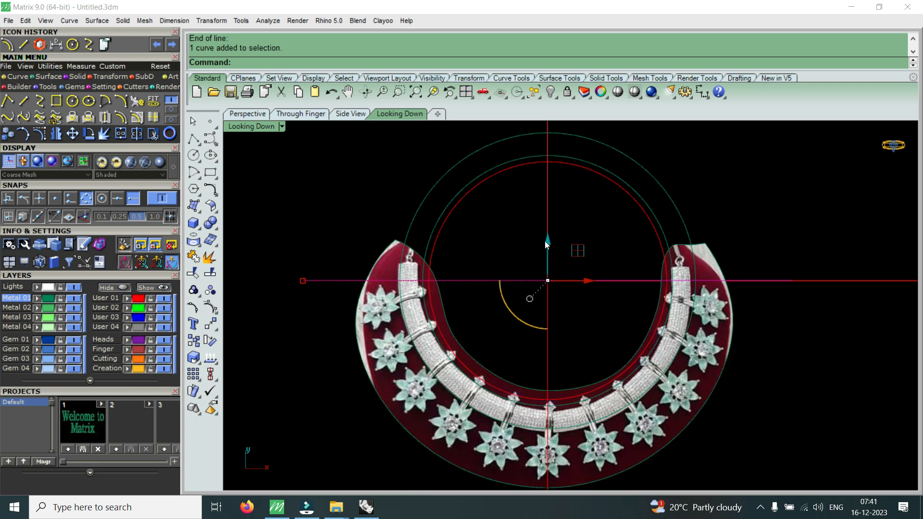
pyautogui.moveTo(545, 241); pyautogui.dragTo(558, 222)
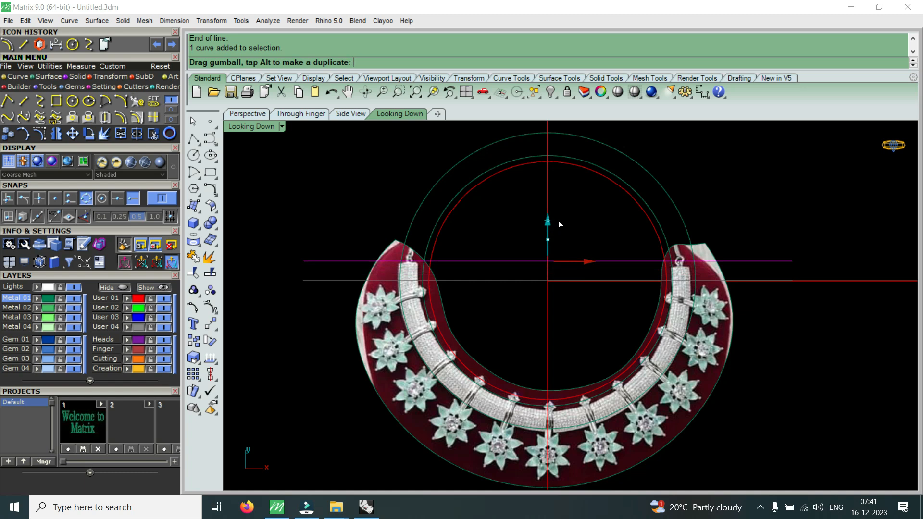
pyautogui.moveTo(559, 221); pyautogui.dragTo(561, 220)
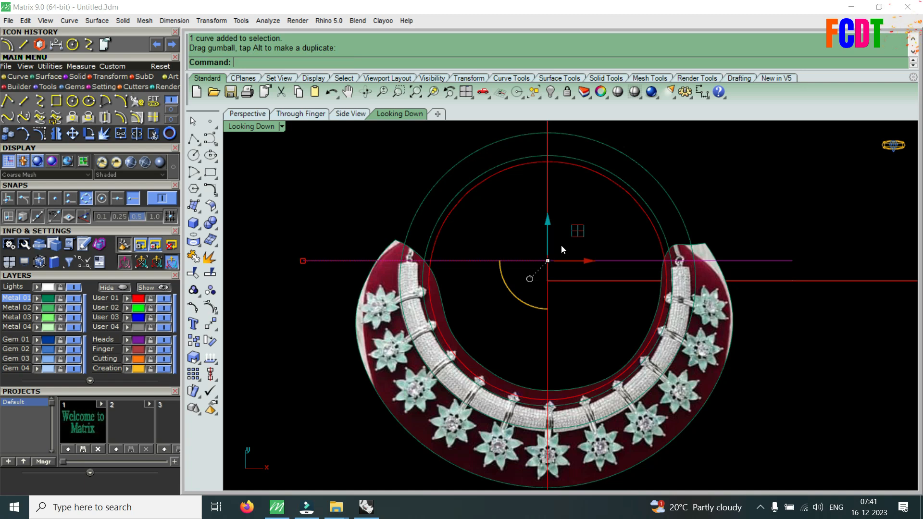
# Examine the guide curves against the necklace image, from the central flower drop to the band's upper ends
pyautogui.scroll(2, 517, 411)
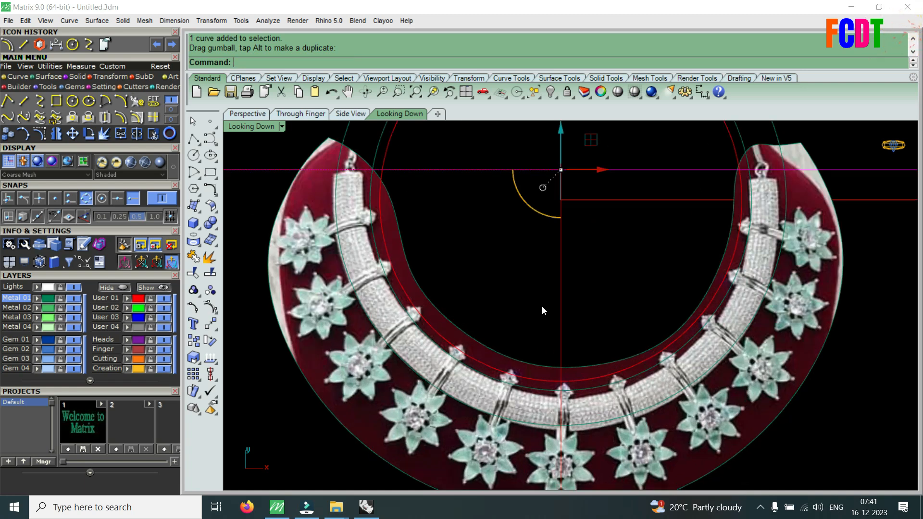
pyautogui.scroll(1, 541, 308)
pyautogui.scroll(-1, 535, 307)
pyautogui.scroll(3, 553, 408)
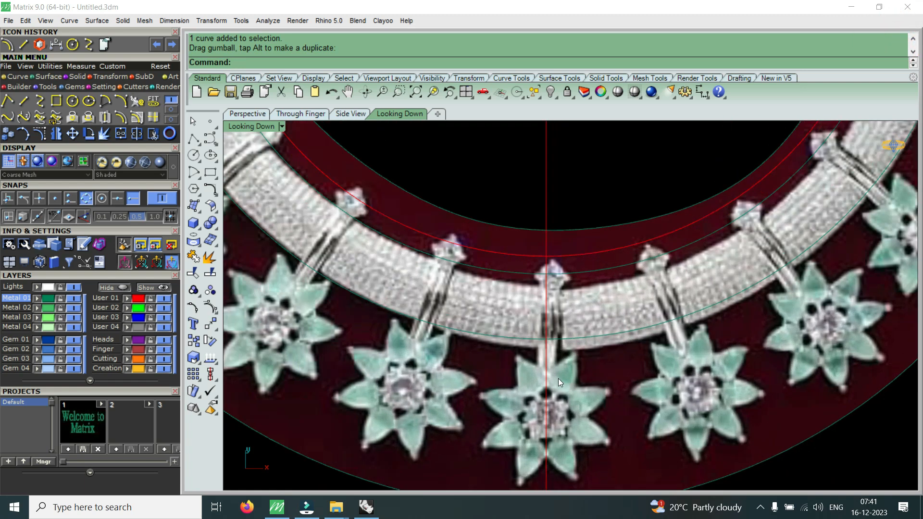
pyautogui.scroll(-4, 556, 377)
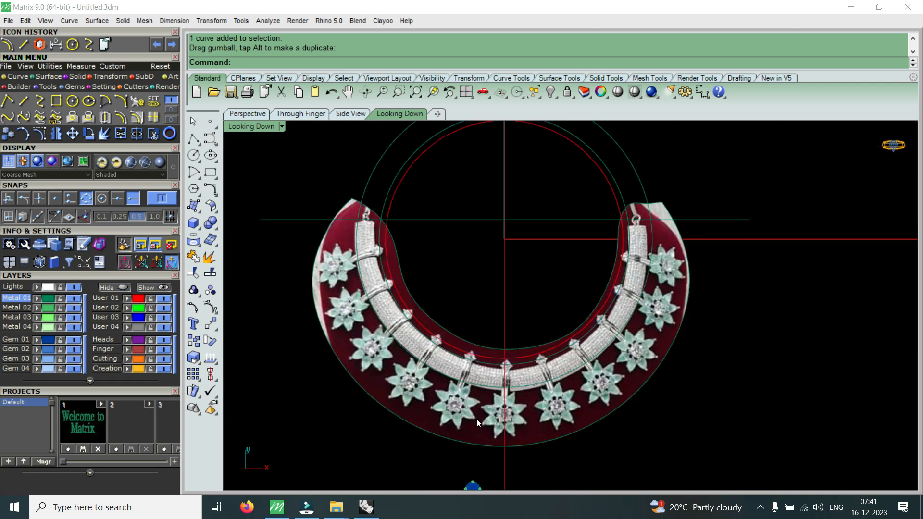
pyautogui.scroll(-2, 426, 244)
pyautogui.scroll(4, 393, 298)
pyautogui.scroll(2, 390, 299)
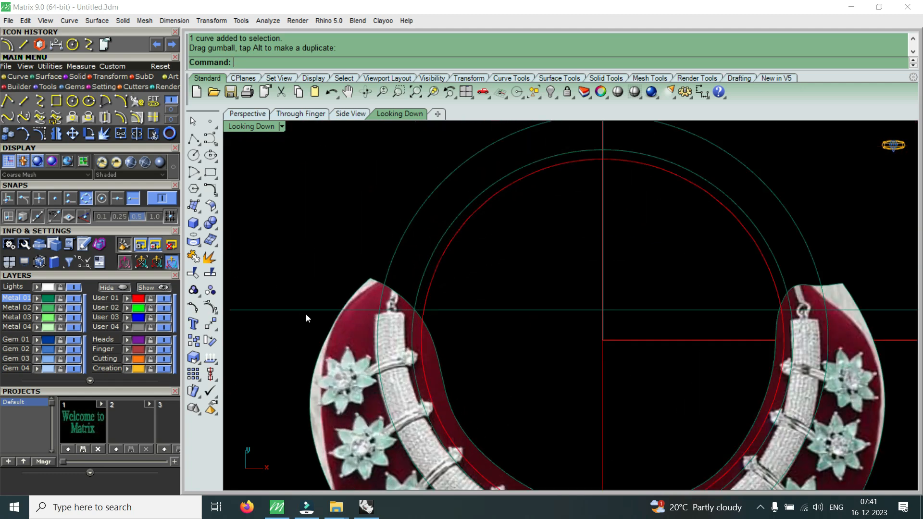
# Trim away the parts of the two pavé band circles above the horizontal line, using that line as the cutter
pyautogui.click(293, 311)
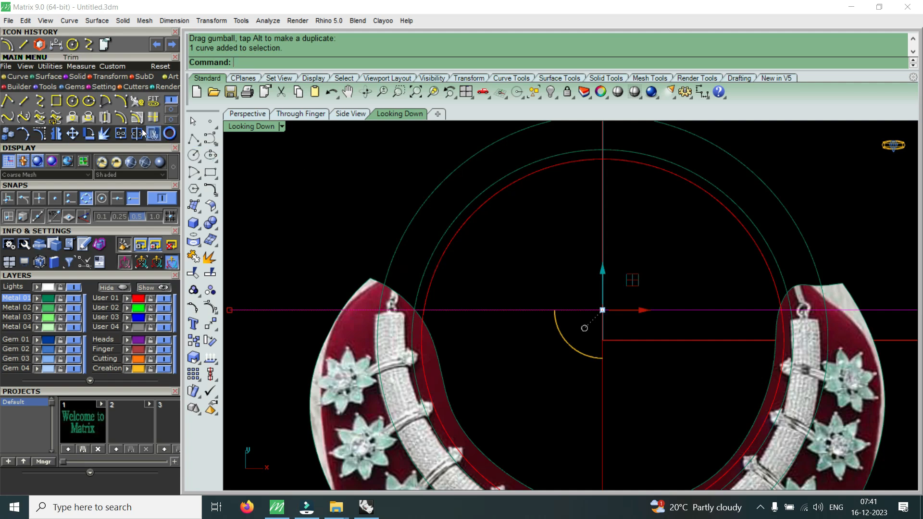
pyautogui.click(153, 134)
pyautogui.click(426, 267)
pyautogui.click(402, 239)
pyautogui.scroll(-4, 402, 239)
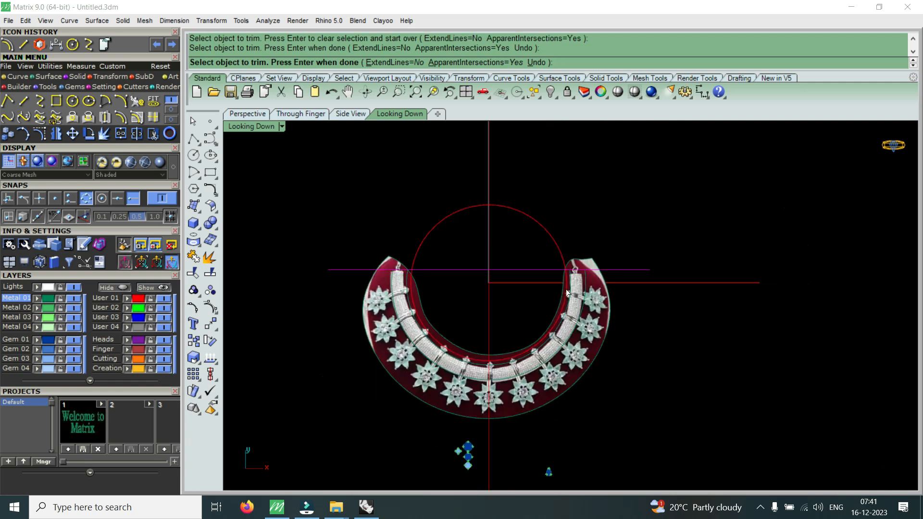
pyautogui.scroll(-2, 582, 279)
pyautogui.scroll(4, 558, 372)
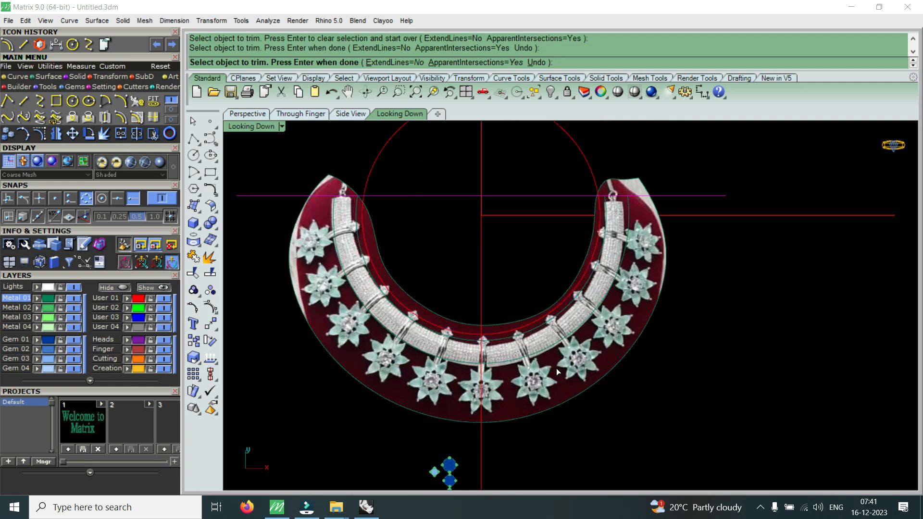
pyautogui.scroll(5, 556, 368)
pyautogui.press('Return')
# Measure the diagonal size of the central prong-set stone on the inner edge of the pavé band
pyautogui.scroll(-3, 495, 291)
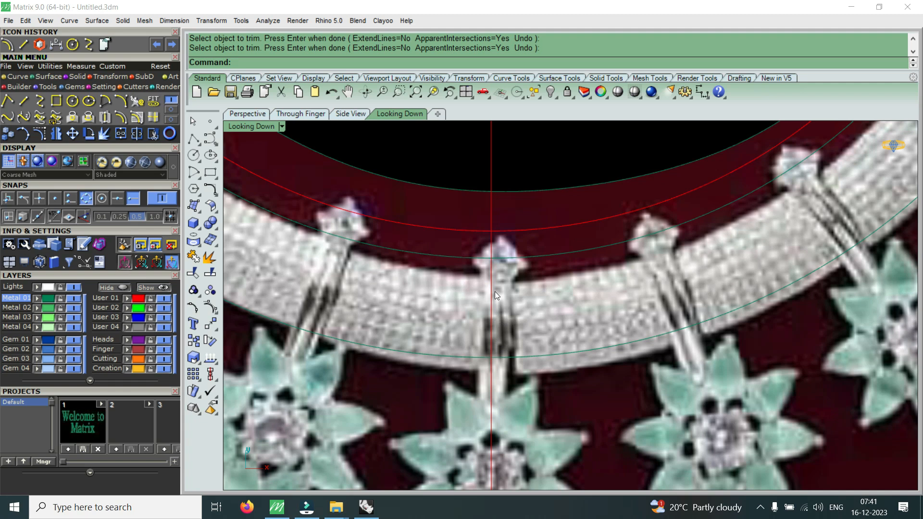
pyautogui.scroll(1, 489, 293)
pyautogui.scroll(-2, 493, 289)
pyautogui.scroll(3, 491, 304)
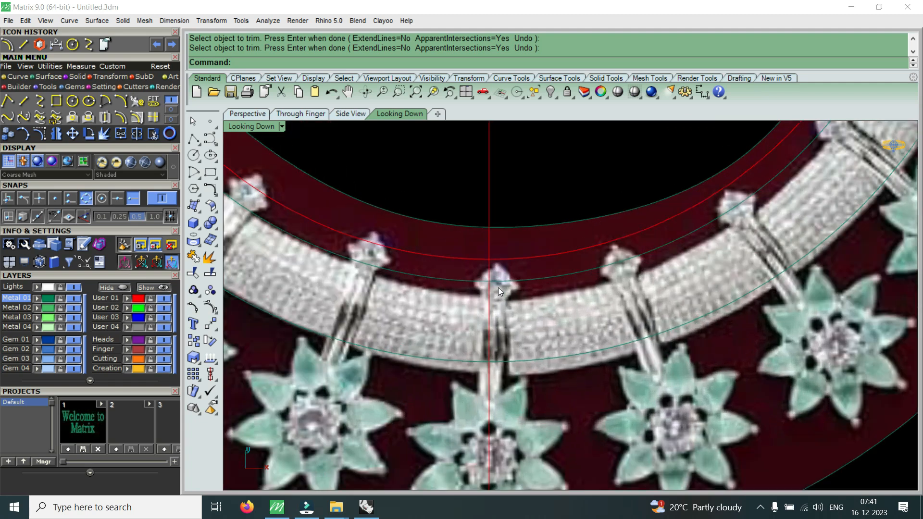
pyautogui.scroll(1, 474, 287)
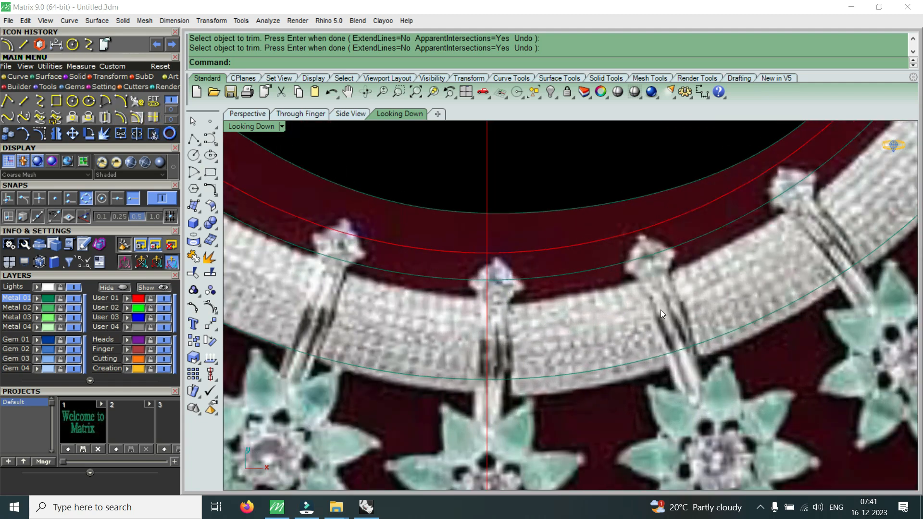
pyautogui.scroll(-3, 548, 337)
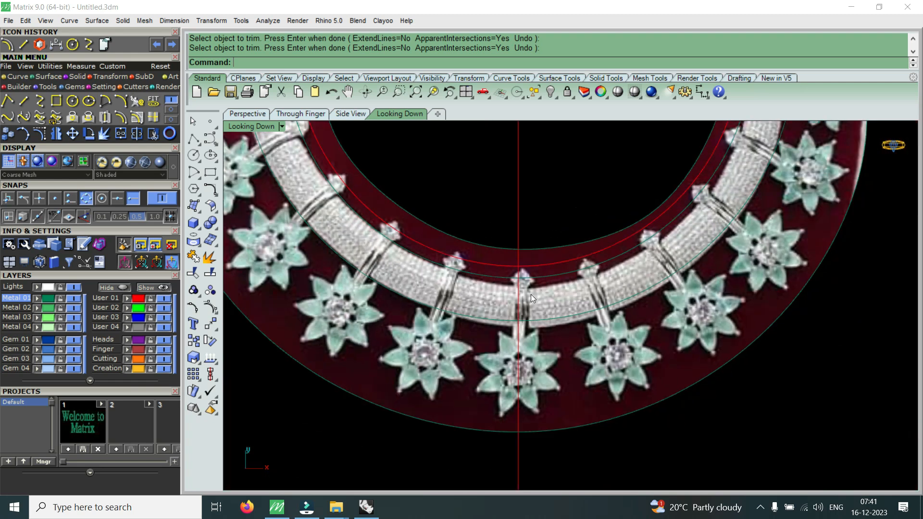
pyautogui.scroll(3, 531, 295)
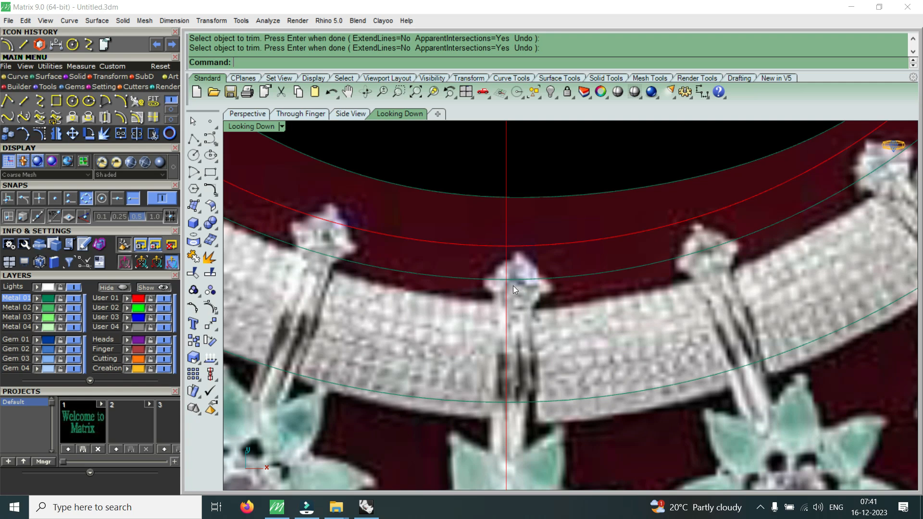
pyautogui.click(57, 45)
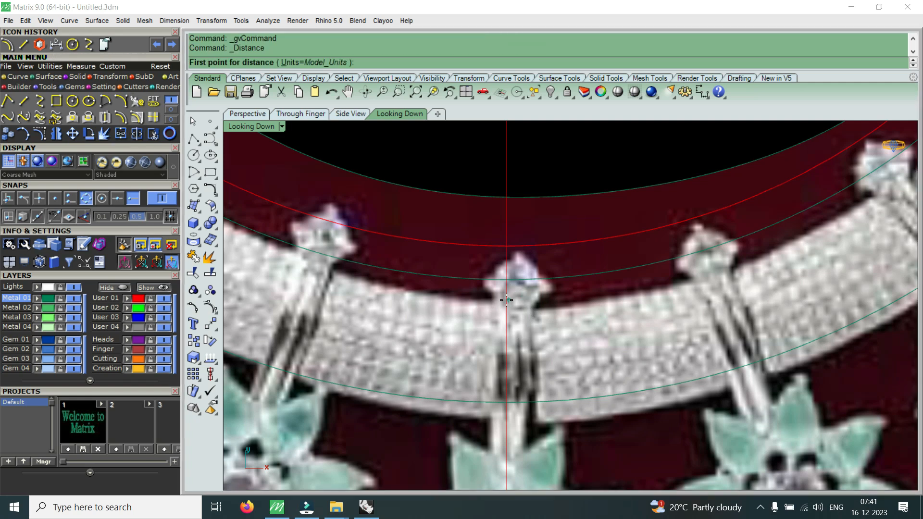
pyautogui.scroll(2, 506, 300)
pyautogui.click(490, 296)
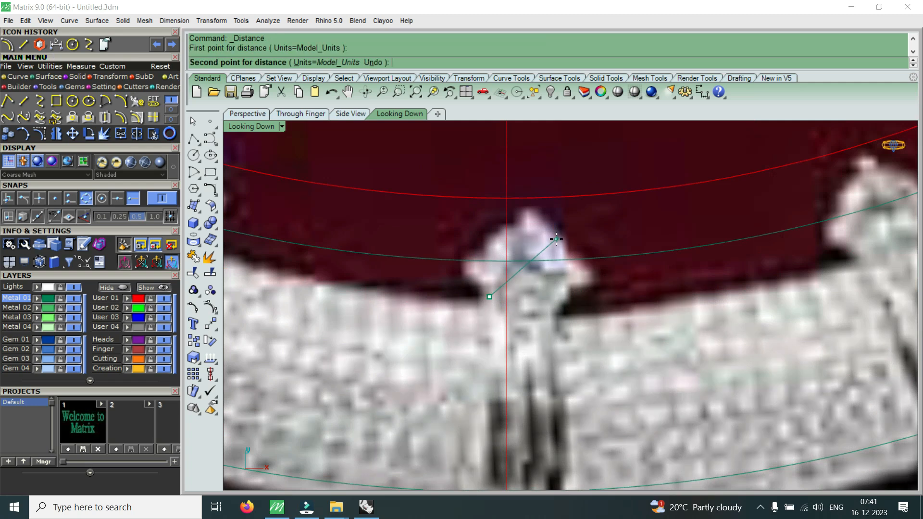
pyautogui.click(556, 239)
# Measure the diameter of the lowest light-blue gem in the column of prong-set stones below the necklace
pyautogui.scroll(-8, 555, 240)
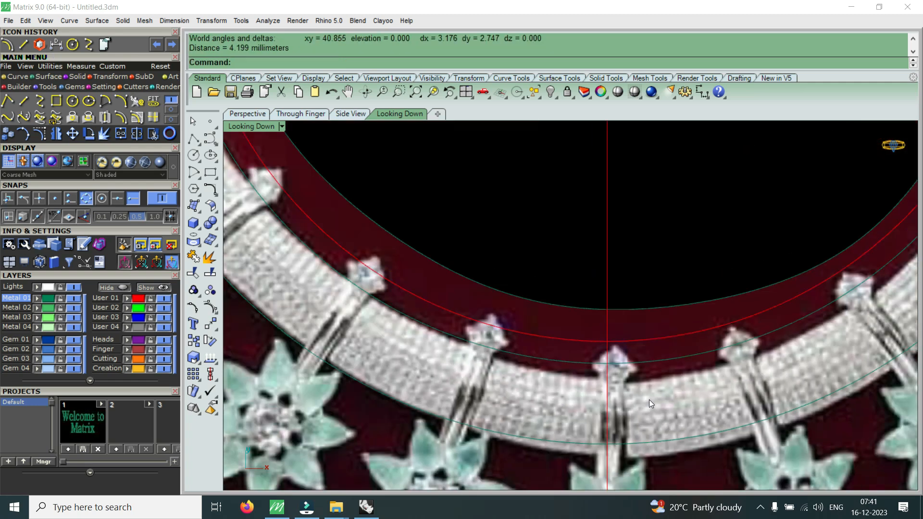
pyautogui.scroll(6, 610, 422)
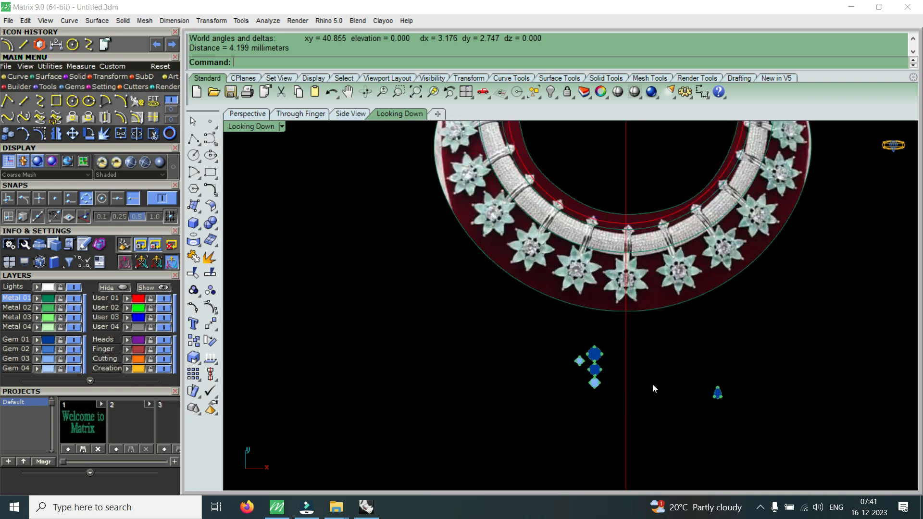
pyautogui.scroll(5, 540, 331)
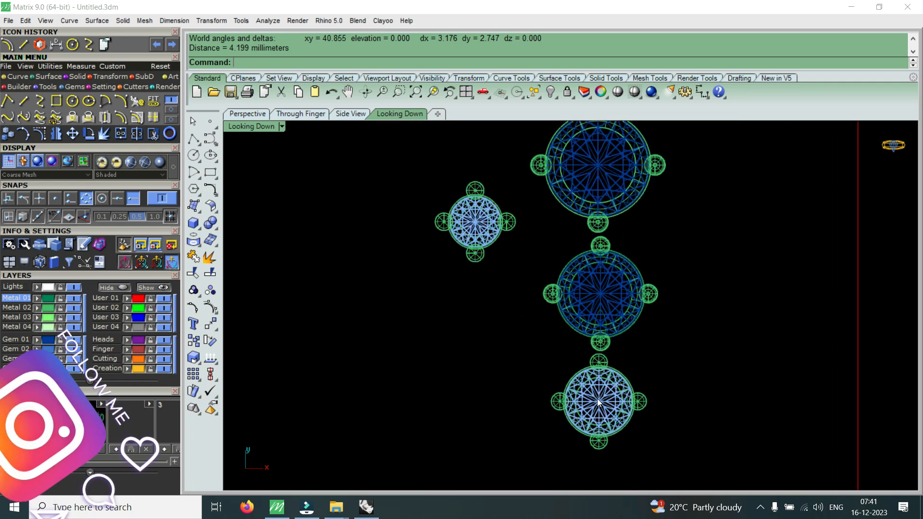
pyautogui.click(58, 47)
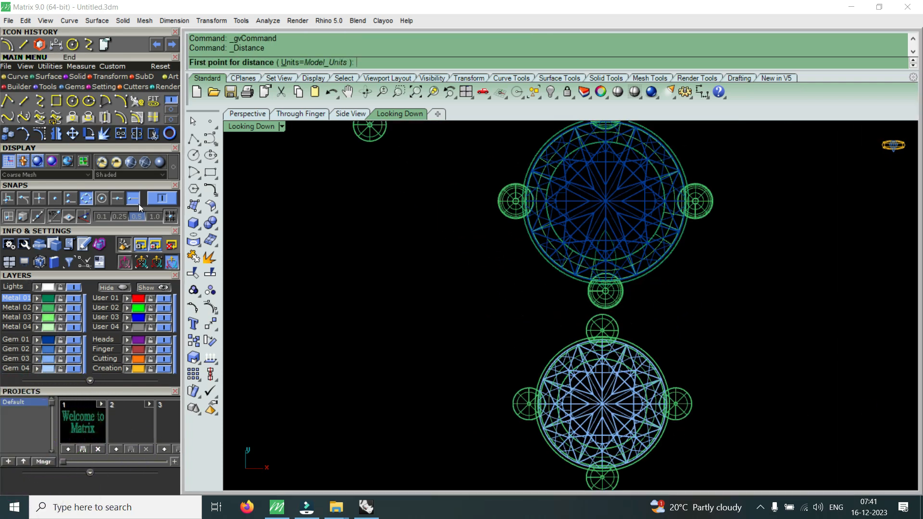
pyautogui.scroll(3, 630, 431)
pyautogui.scroll(5, 529, 450)
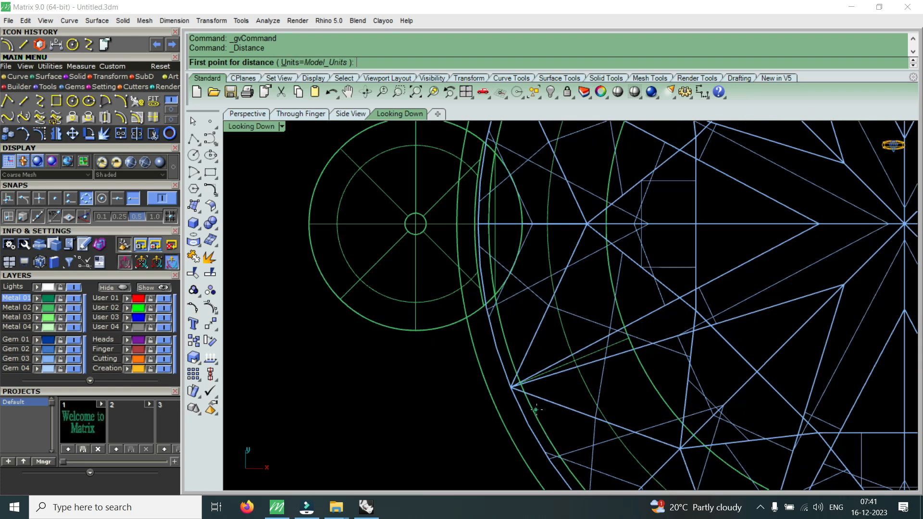
pyautogui.click(511, 388)
pyautogui.scroll(-5, 366, 387)
pyautogui.scroll(3, 639, 240)
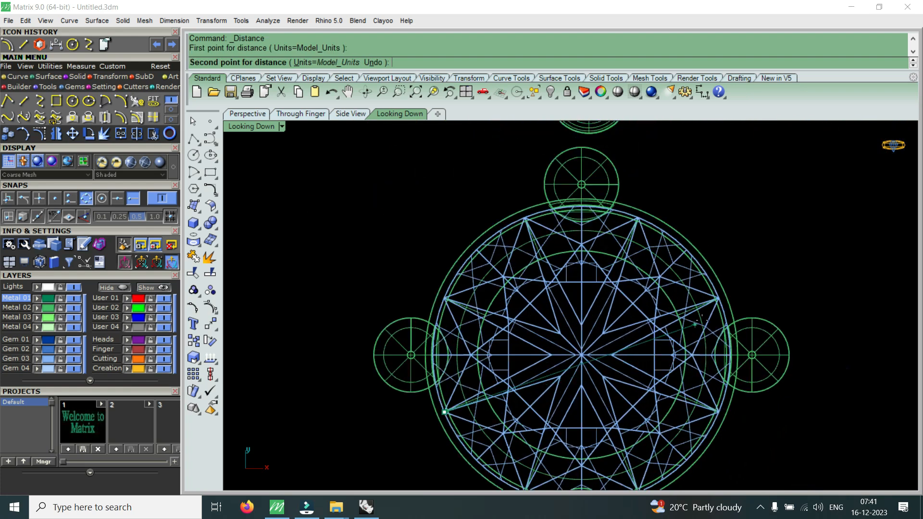
pyautogui.click(726, 289)
# Copy the smallest prong-set stone, beside the column of stones, from its centre to the origin (0) using the centre snap
pyautogui.scroll(-6, 538, 315)
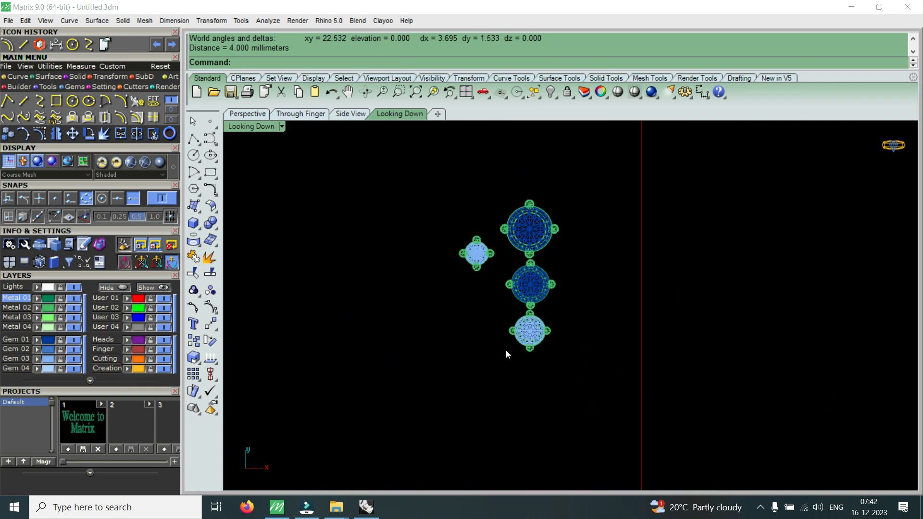
pyautogui.scroll(5, 476, 254)
pyautogui.click(474, 256)
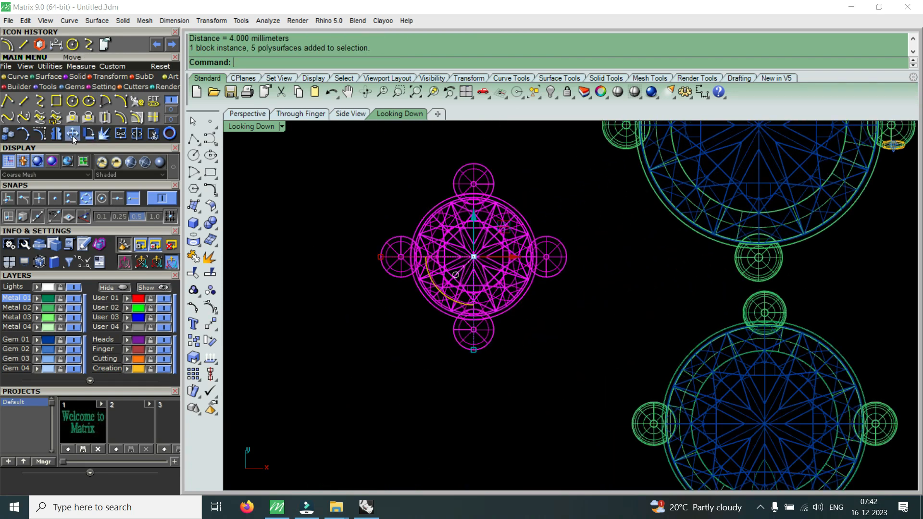
pyautogui.click(22, 135)
pyautogui.click(102, 198)
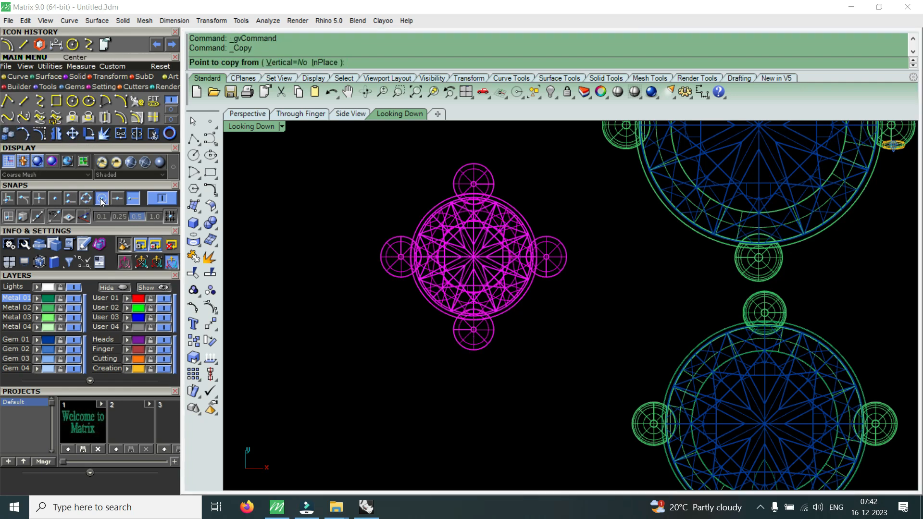
pyautogui.click(421, 299)
pyautogui.write('0')
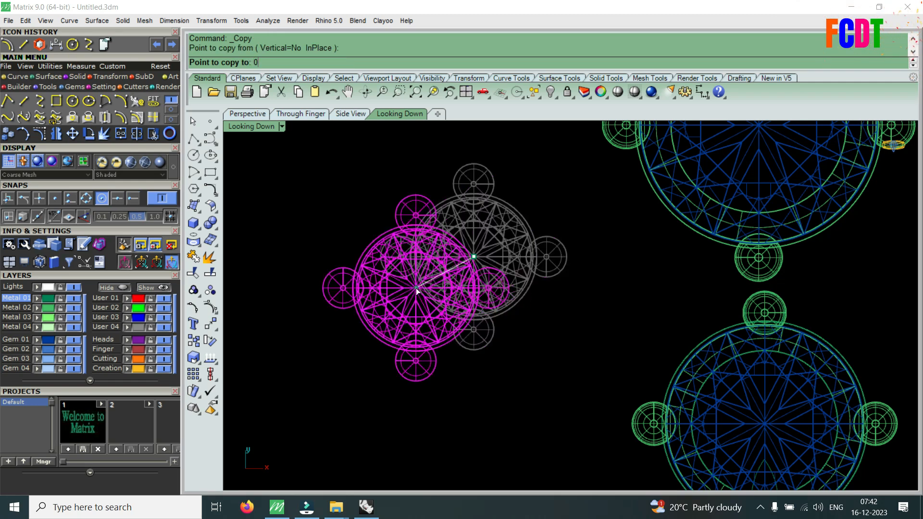
pyautogui.press('Return')
pyautogui.press('Return')
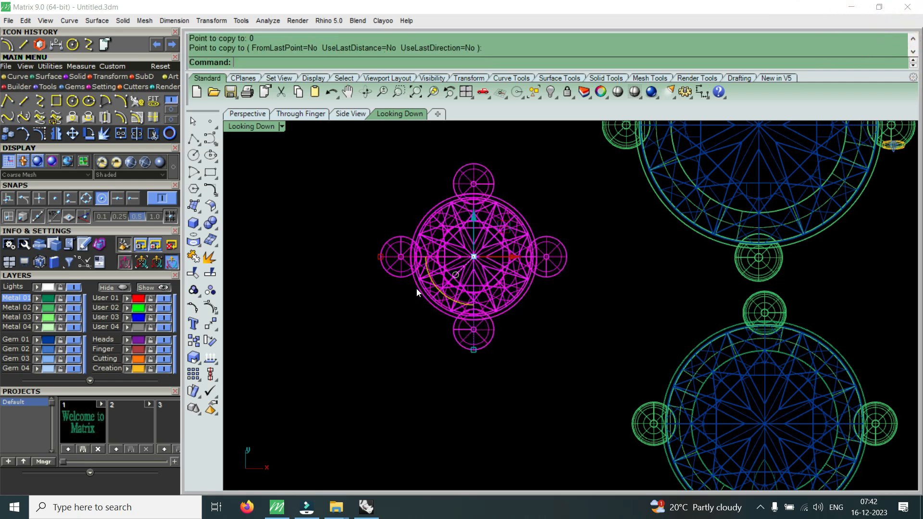
pyautogui.scroll(-14, 472, 315)
pyautogui.scroll(-2, 551, 317)
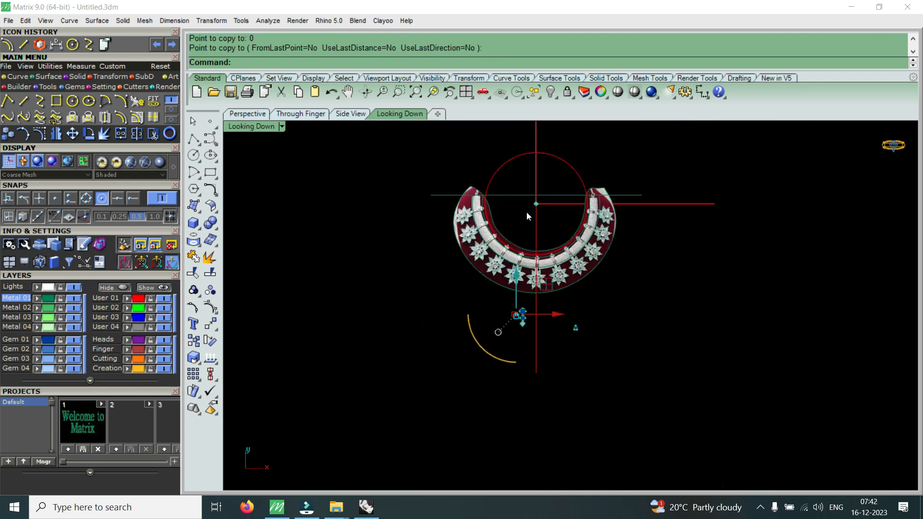
# Move the small prong-set stone copy from the origin down onto the pavé band's inner edge to compare its size, and delete it
pyautogui.scroll(10, 538, 187)
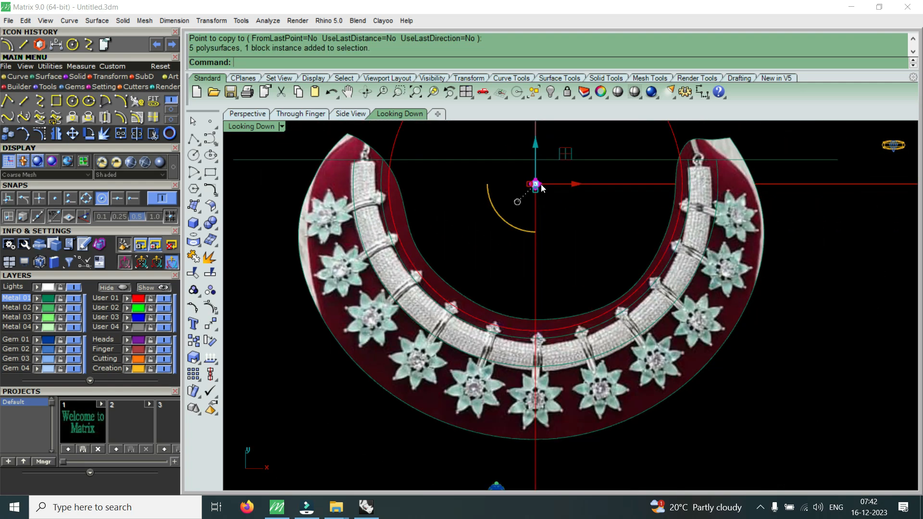
pyautogui.moveTo(535, 144); pyautogui.dragTo(545, 300)
pyautogui.scroll(6, 552, 310)
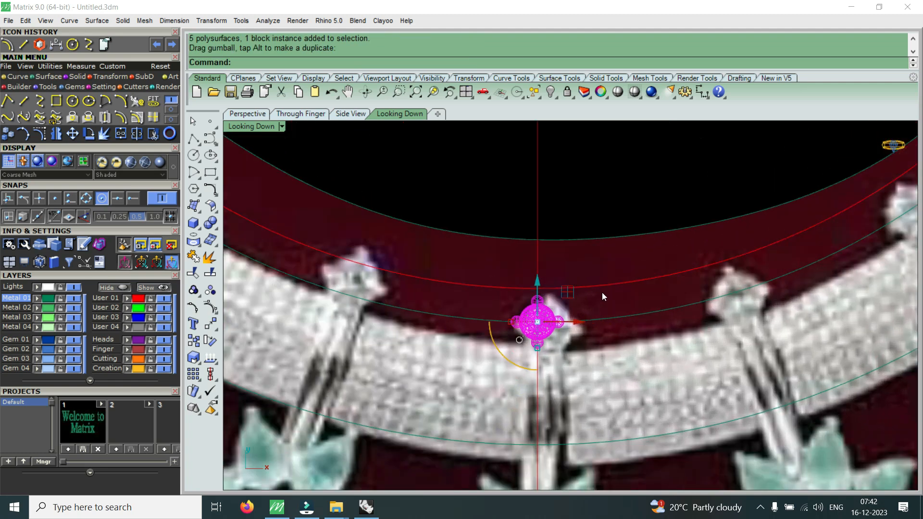
pyautogui.scroll(-3, 550, 279)
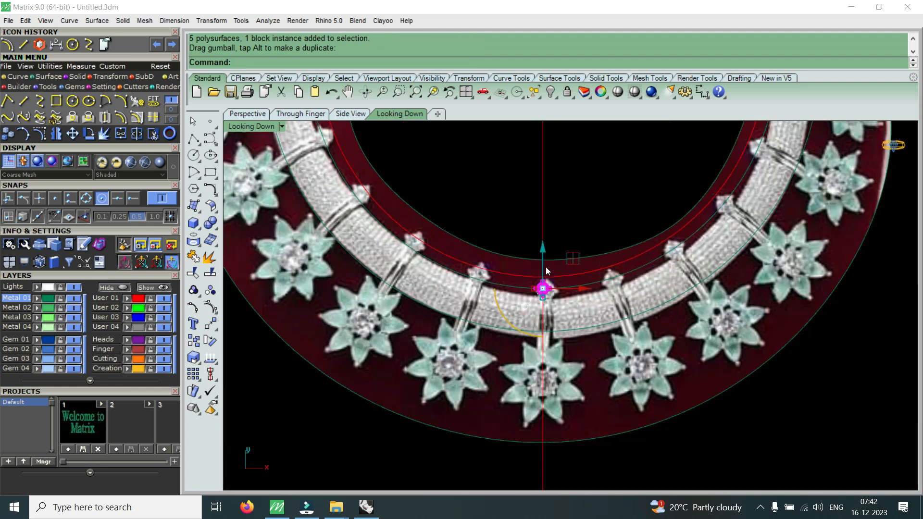
pyautogui.press('Delete')
# Copy the lowest light-blue prong-set stone of the column from its centre to the origin (0)
pyautogui.scroll(-5, 546, 266)
pyautogui.scroll(4, 541, 295)
pyautogui.scroll(3, 515, 364)
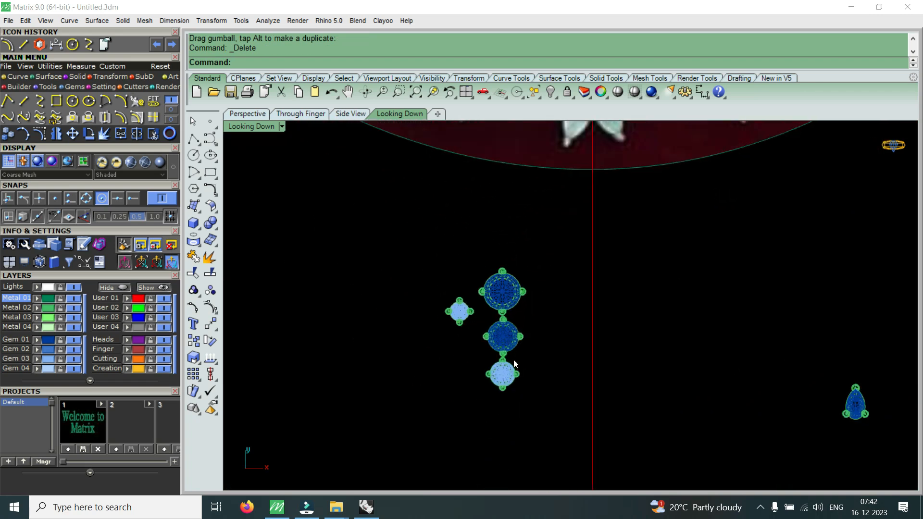
pyautogui.scroll(3, 515, 364)
pyautogui.click(510, 371)
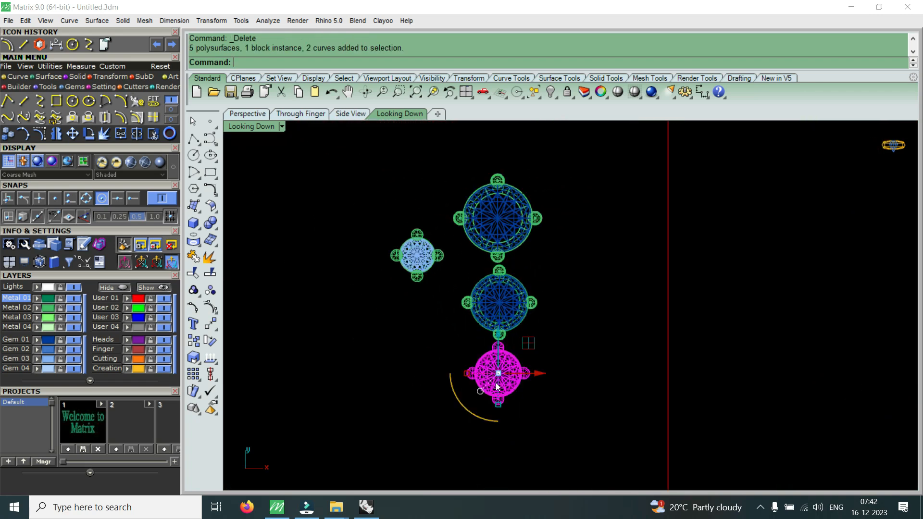
pyautogui.click(57, 133)
pyautogui.scroll(4, 532, 336)
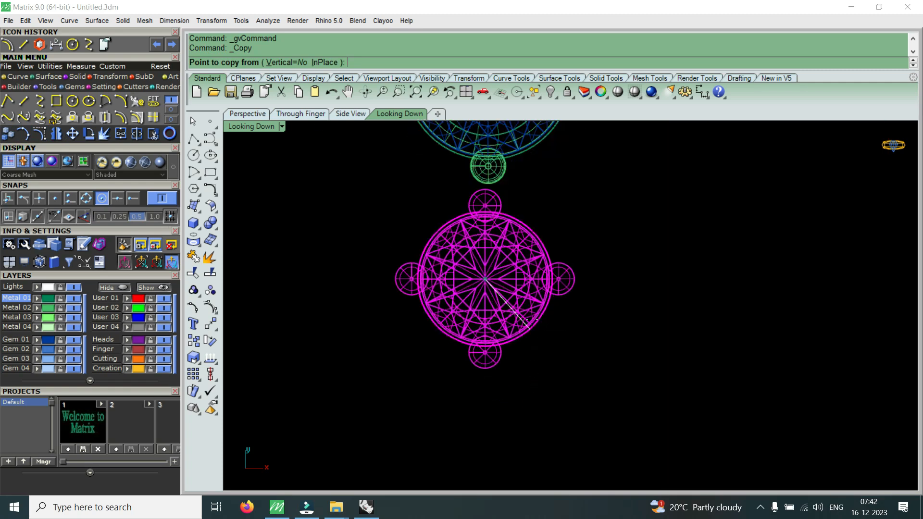
pyautogui.click(532, 319)
pyautogui.press('Return')
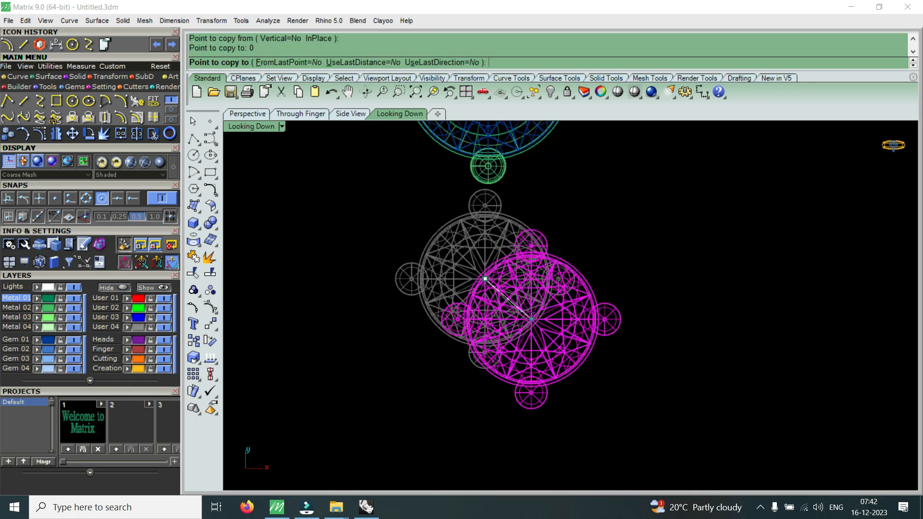
pyautogui.press('Return')
pyautogui.scroll(-6, 534, 320)
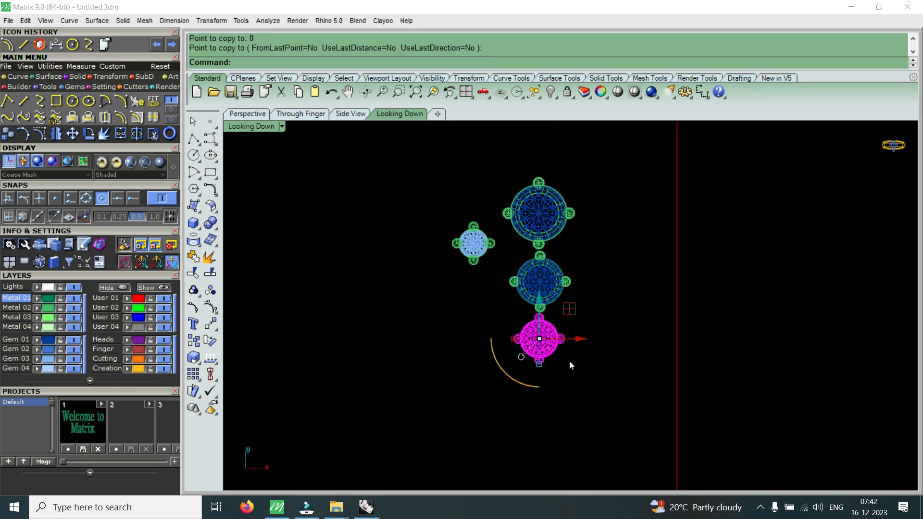
# Move the copied light-blue prong-set stone from the origin straight down the vertical axis to the pavé band's inner edge
pyautogui.scroll(5, 584, 171)
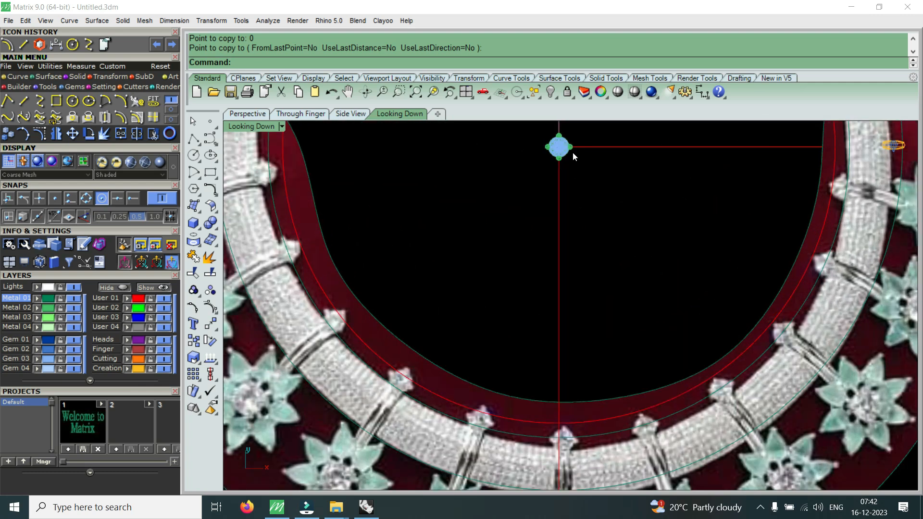
pyautogui.click(572, 152)
pyautogui.scroll(-4, 571, 152)
pyautogui.moveTo(565, 133); pyautogui.dragTo(561, 253)
pyautogui.scroll(4, 561, 254)
pyautogui.scroll(2, 558, 259)
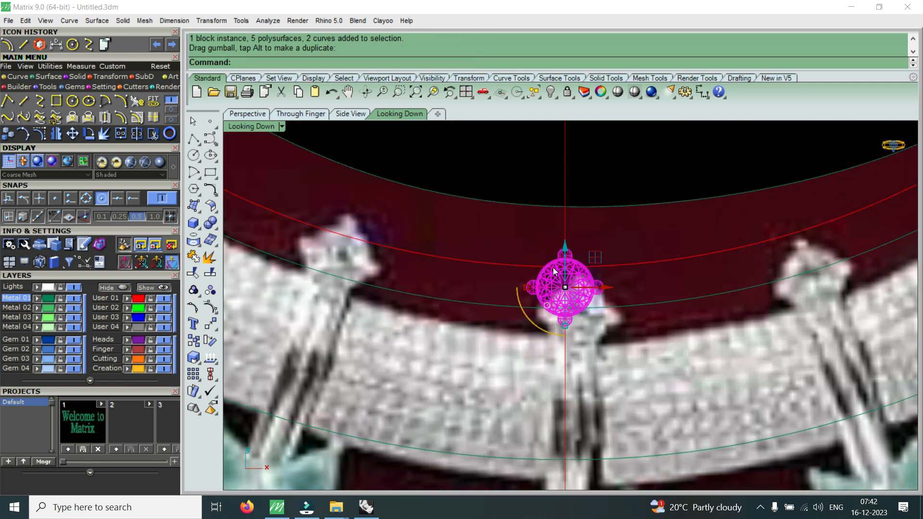
# Shift the central stone slightly lower so it sits centred on the pavé band's inner guide curve over the reference stone
pyautogui.scroll(-2, 558, 281)
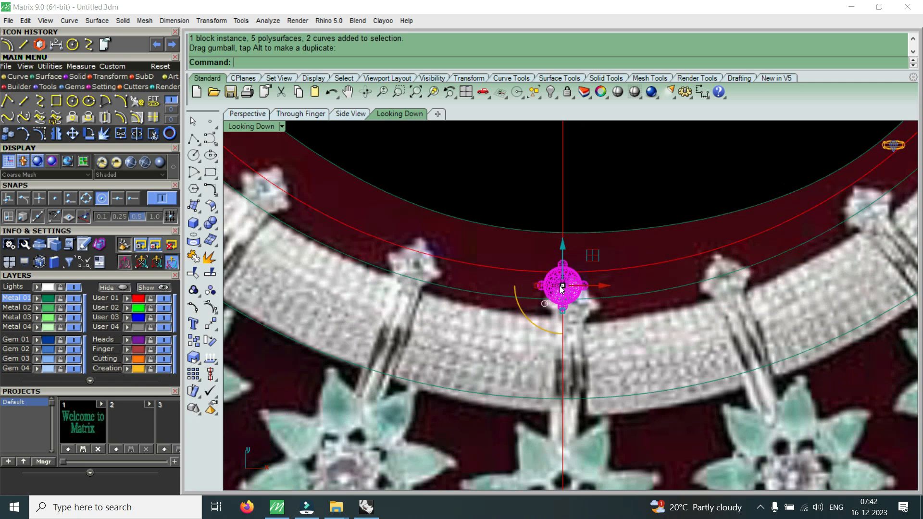
pyautogui.scroll(-1, 560, 317)
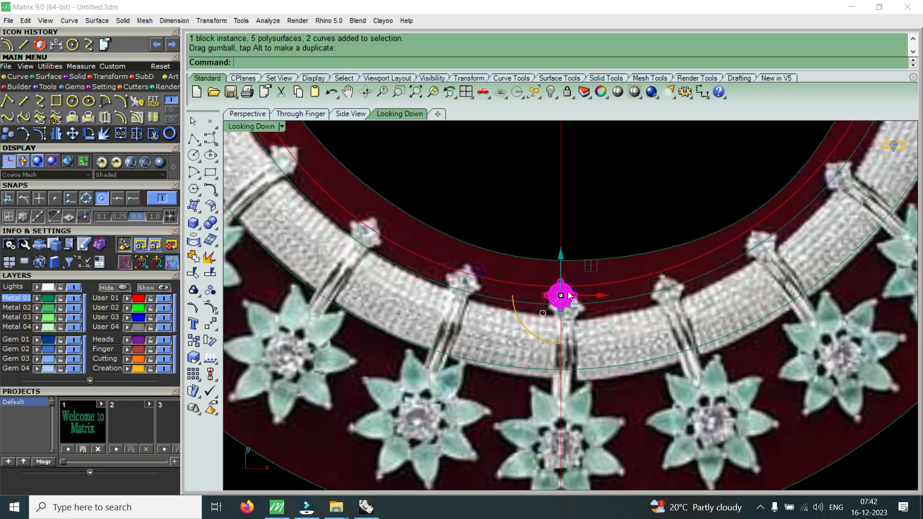
pyautogui.scroll(3, 566, 283)
pyautogui.moveTo(554, 270); pyautogui.dragTo(565, 312)
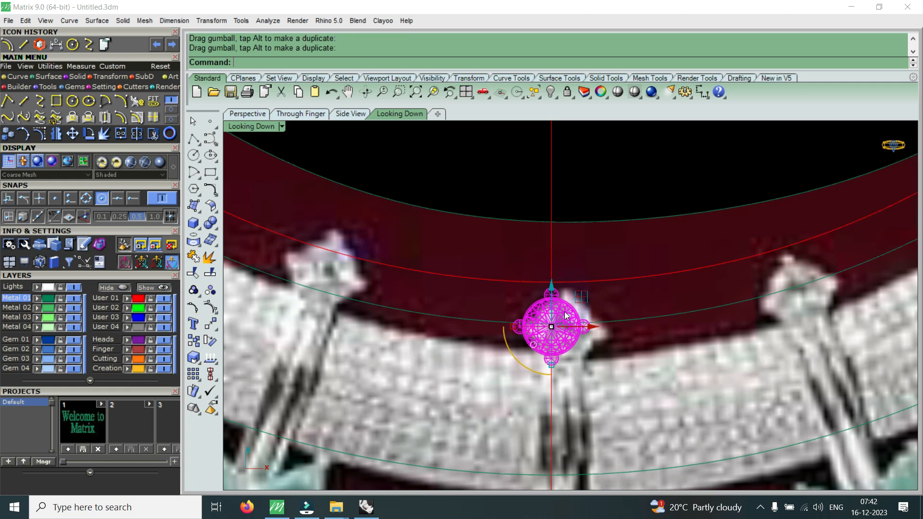
pyautogui.scroll(-4, 564, 313)
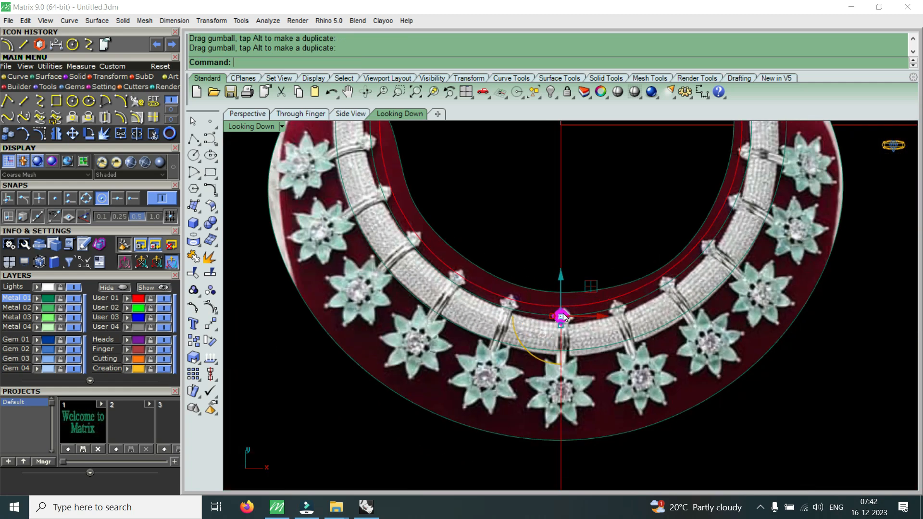
pyautogui.scroll(5, 560, 303)
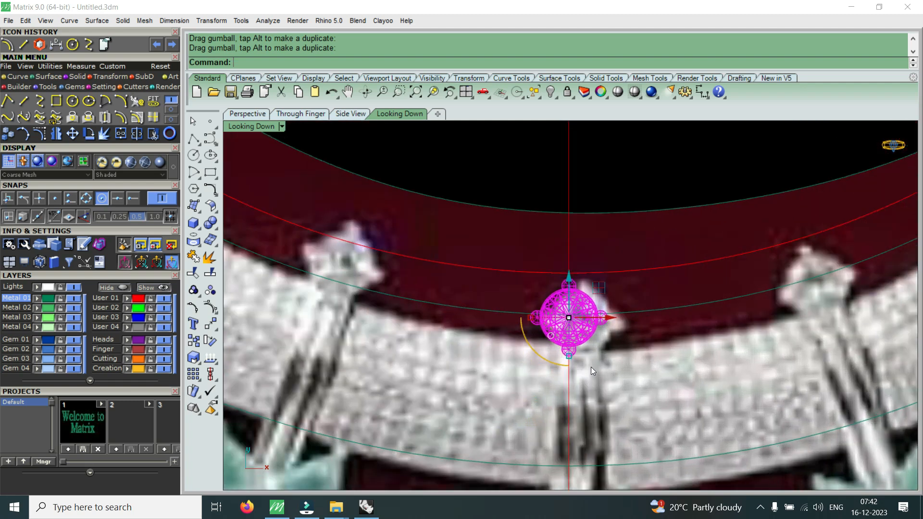
pyautogui.scroll(-4, 578, 347)
pyautogui.scroll(2, 587, 346)
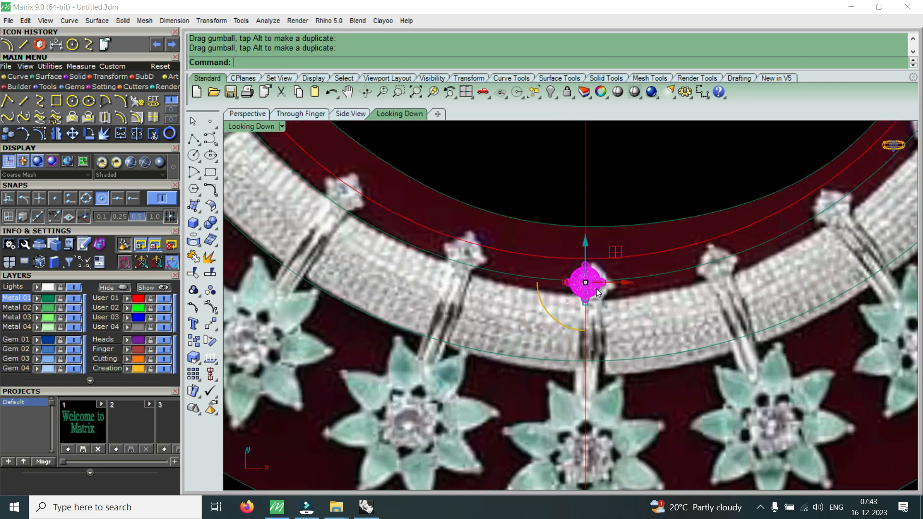
pyautogui.scroll(3, 595, 268)
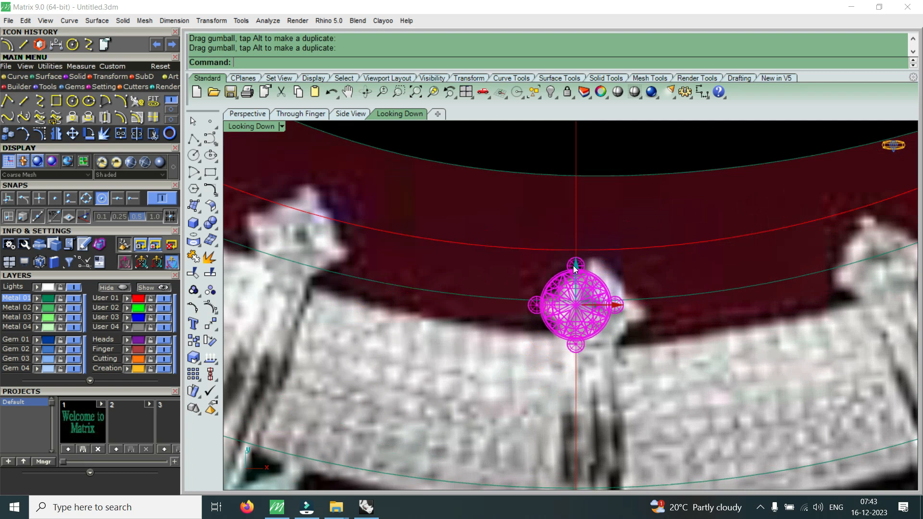
pyautogui.scroll(-2, 579, 266)
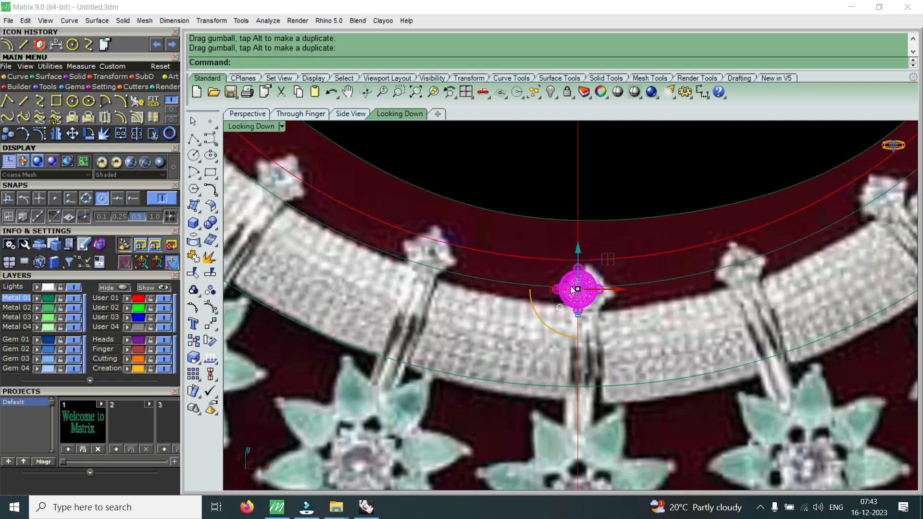
# Assign the inner and outer guide curves of the pavé band to the blue User 03 layer
pyautogui.click(531, 285)
pyautogui.click(570, 316)
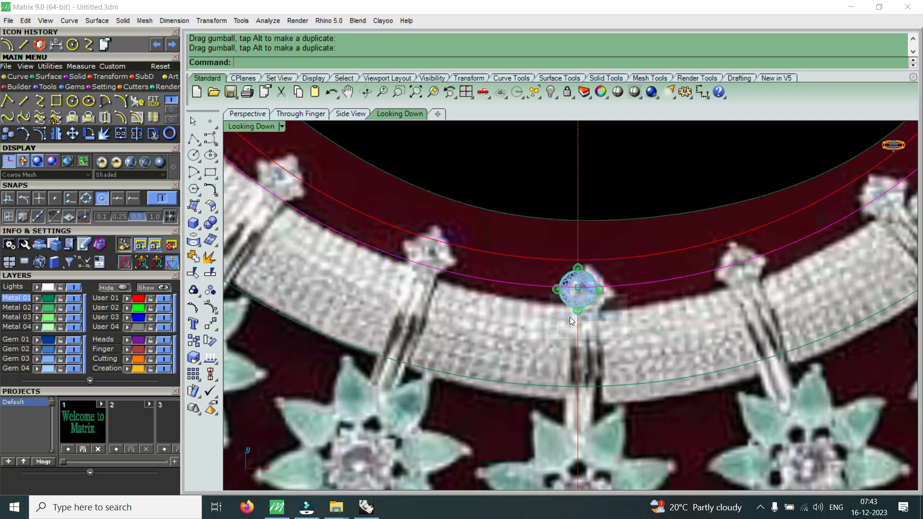
pyautogui.scroll(-3, 570, 316)
pyautogui.scroll(3, 486, 301)
pyautogui.keyDown('shift'); pyautogui.click(481, 345); pyautogui.keyUp('shift')
pyautogui.click(521, 375)
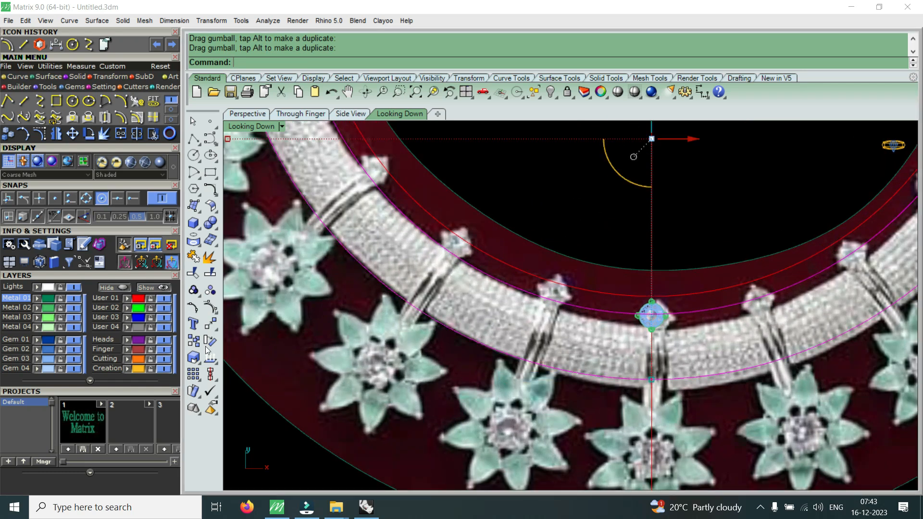
pyautogui.click(128, 319)
pyautogui.scroll(-2, 333, 287)
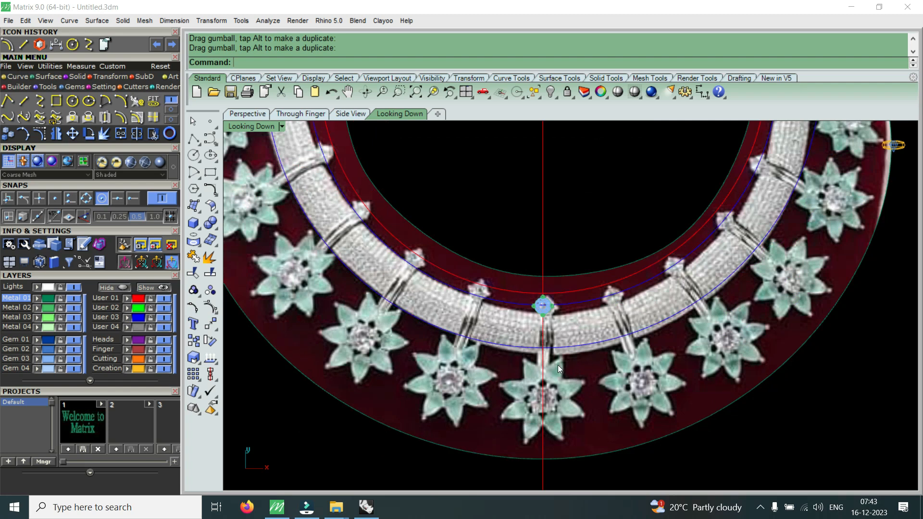
# Draw a circle with a diameter of 110 centred on the origin (0)
pyautogui.scroll(-5, 547, 354)
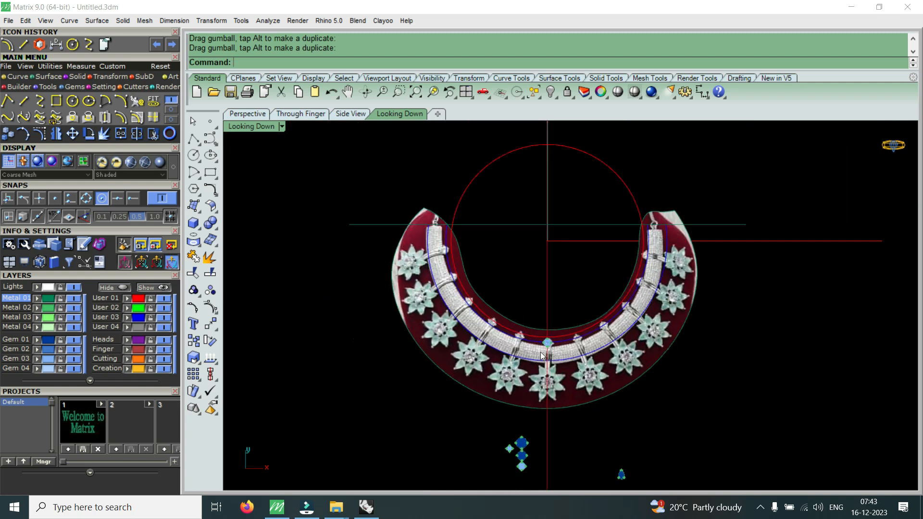
pyautogui.scroll(5, 577, 367)
pyautogui.scroll(1, 587, 345)
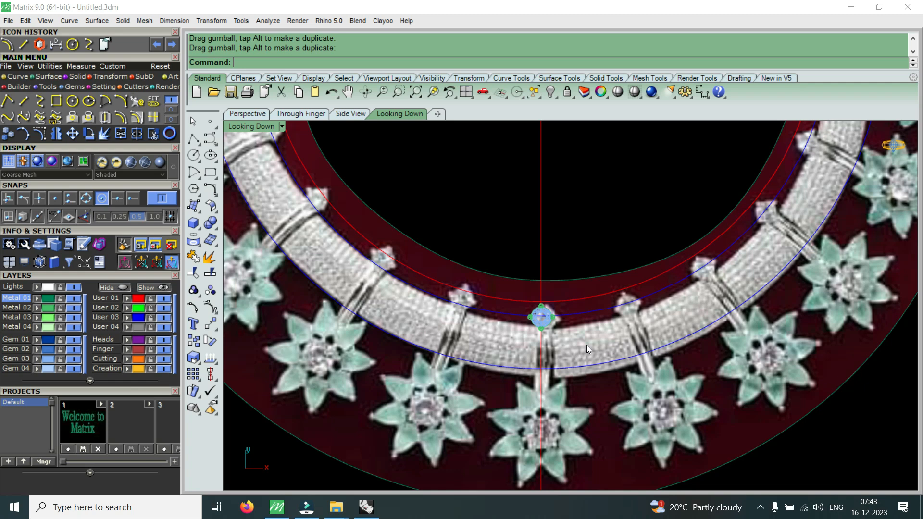
pyautogui.scroll(-3, 586, 345)
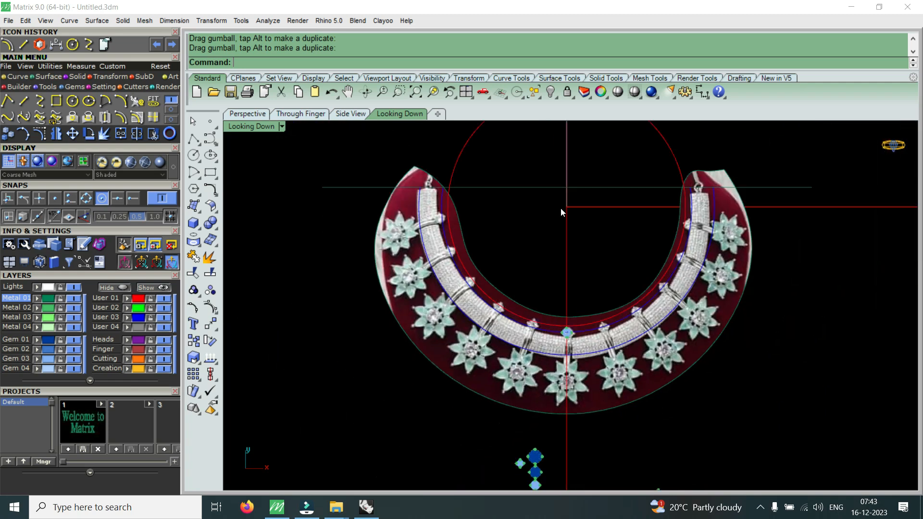
pyautogui.click(72, 44)
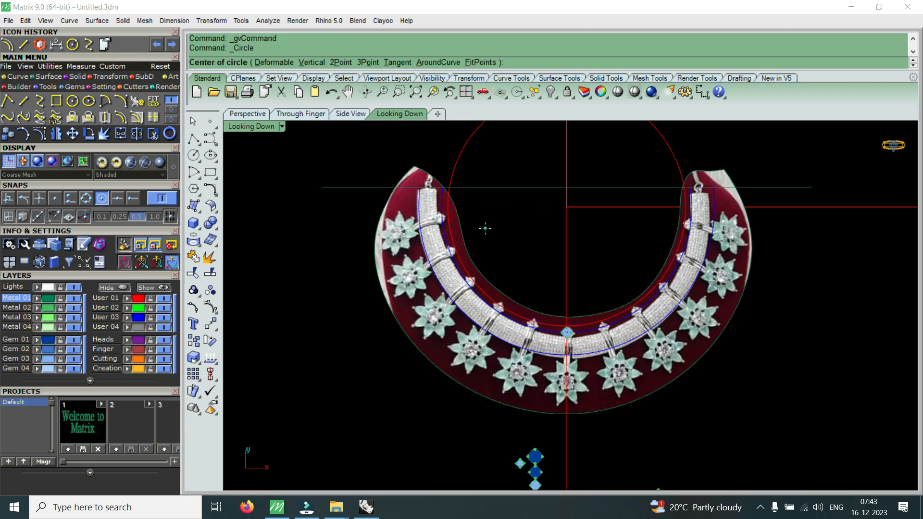
pyautogui.write('0')
pyautogui.press('Return')
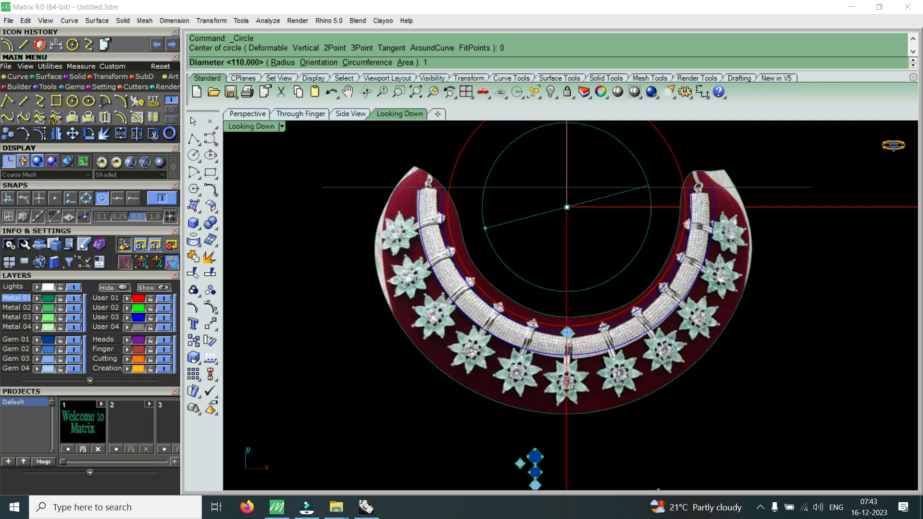
pyautogui.write('110')
pyautogui.press('Return')
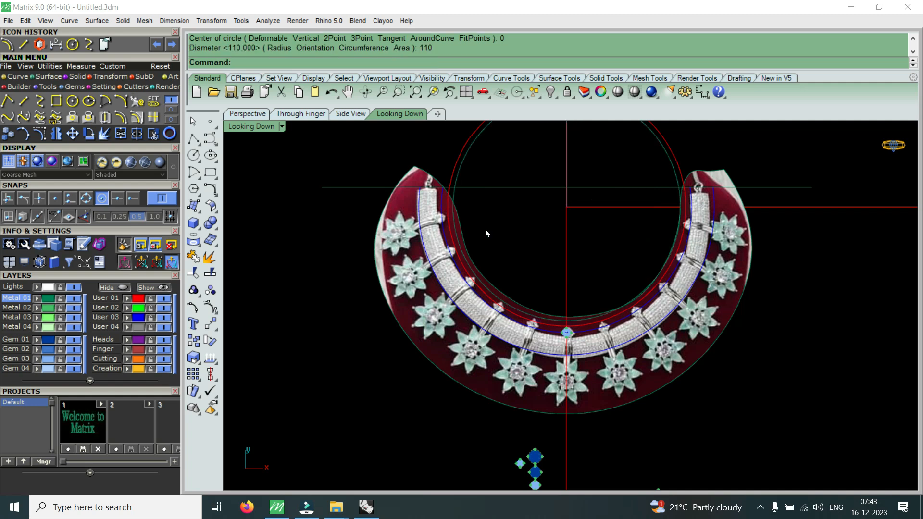
# Move the central prong-set stone group up from the inner band curve to the red circle
pyautogui.scroll(5, 570, 311)
pyautogui.scroll(2, 522, 354)
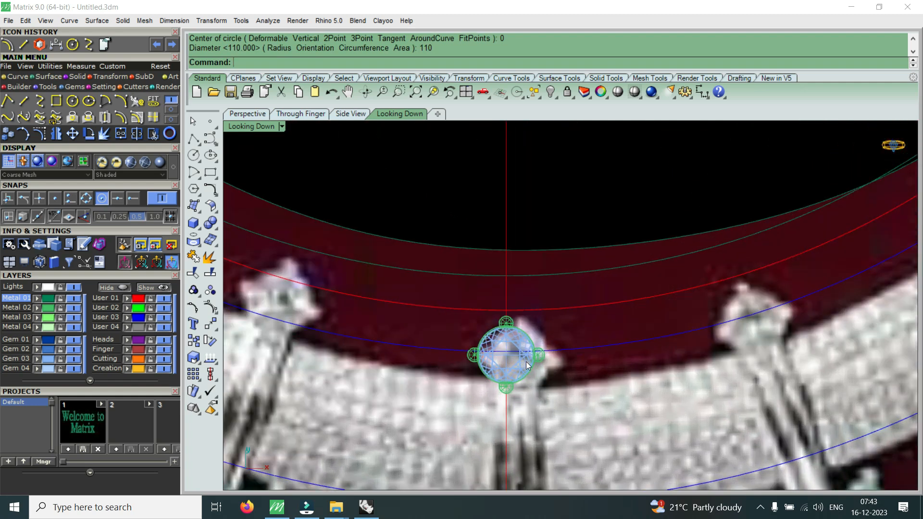
pyautogui.click(523, 347)
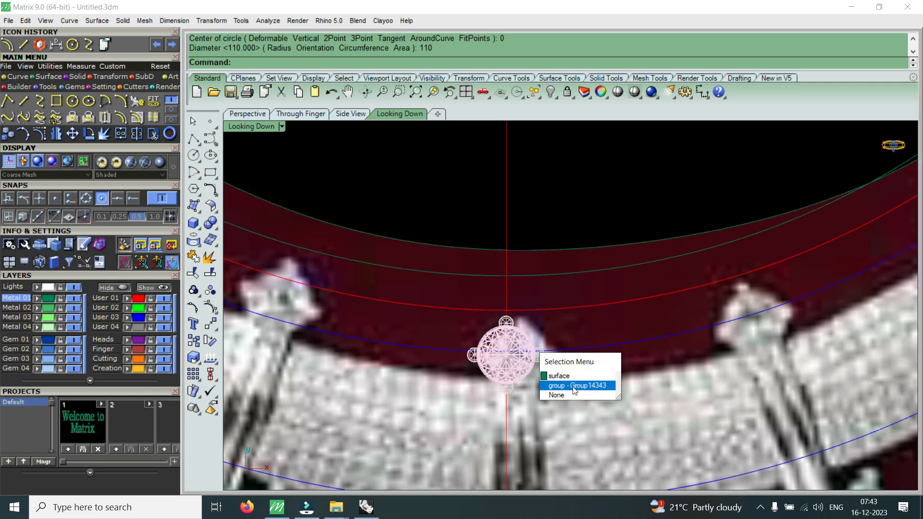
pyautogui.click(575, 387)
pyautogui.moveTo(507, 314); pyautogui.dragTo(515, 275)
pyautogui.scroll(-3, 538, 327)
pyautogui.scroll(3, 538, 327)
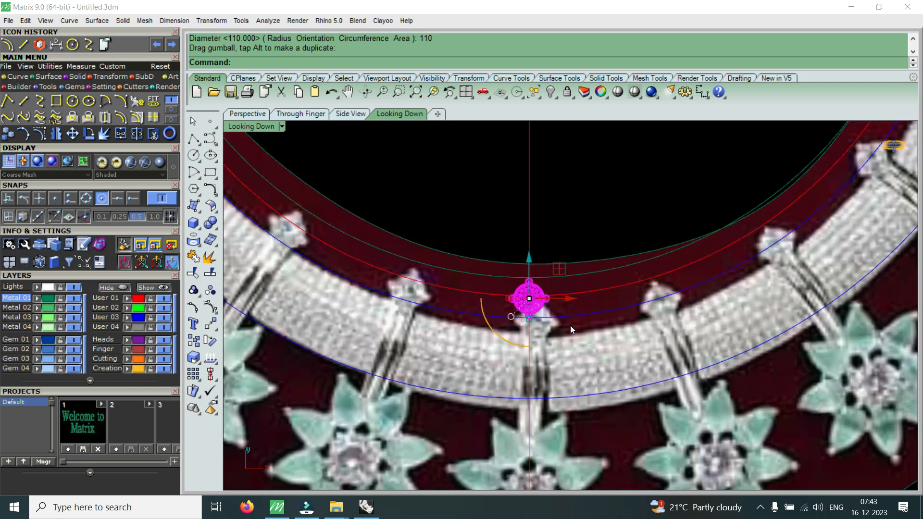
pyautogui.scroll(-3, 570, 325)
pyautogui.scroll(3, 494, 320)
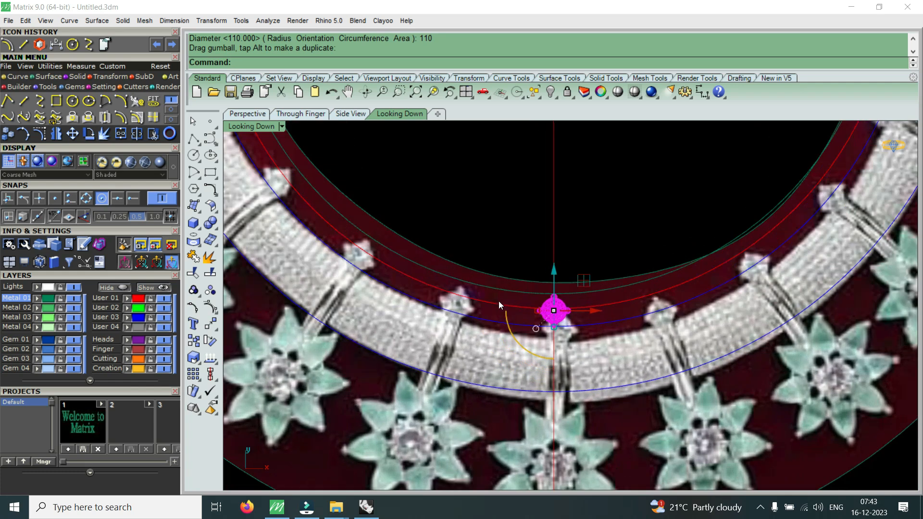
# Select the red circle through the central stone and examine how it follows the pavé band's inner edge
pyautogui.click(503, 307)
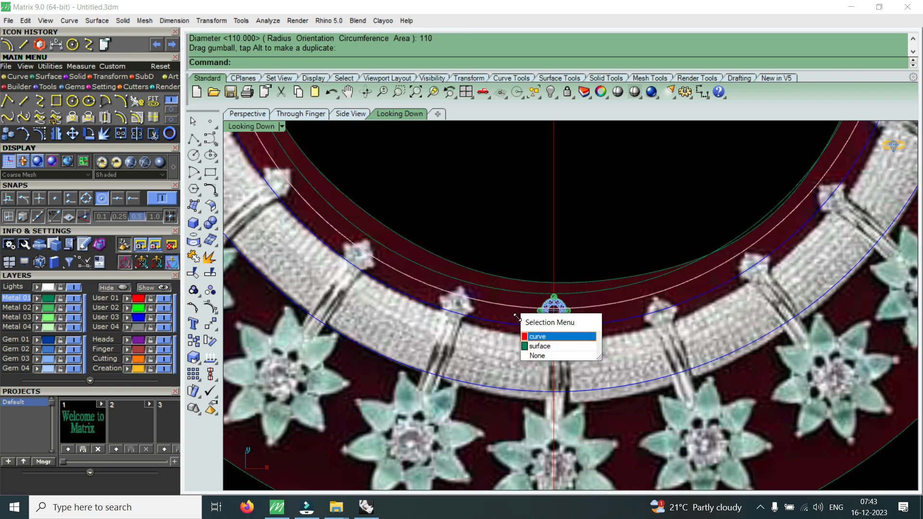
pyautogui.click(544, 337)
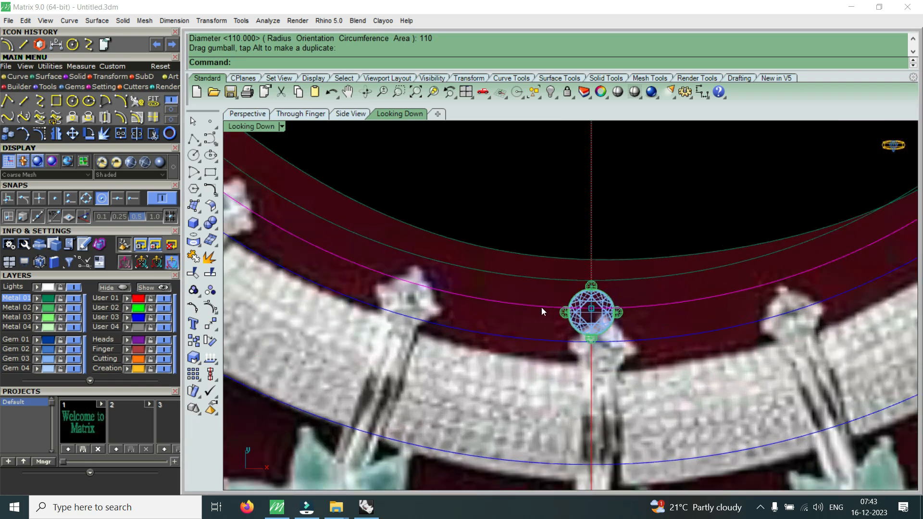
pyautogui.scroll(-5, 542, 307)
pyautogui.scroll(6, 529, 250)
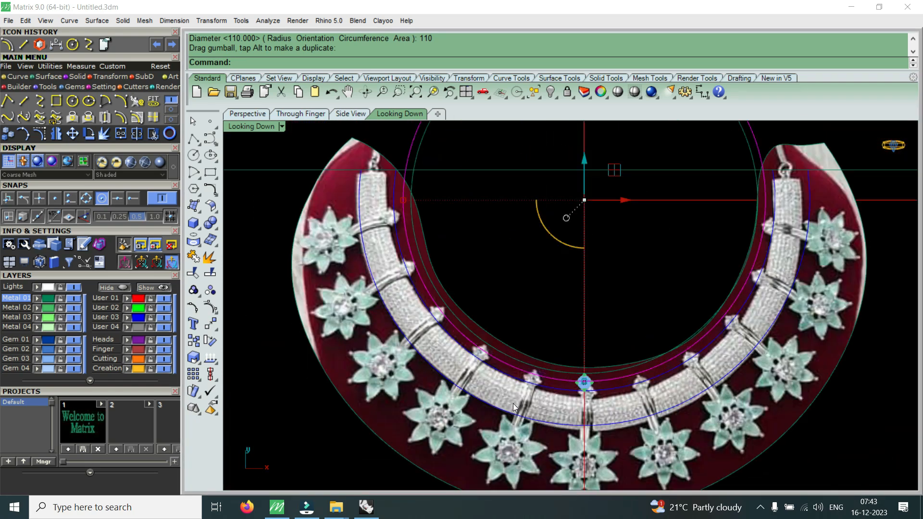
pyautogui.scroll(-4, 613, 331)
pyautogui.scroll(5, 458, 218)
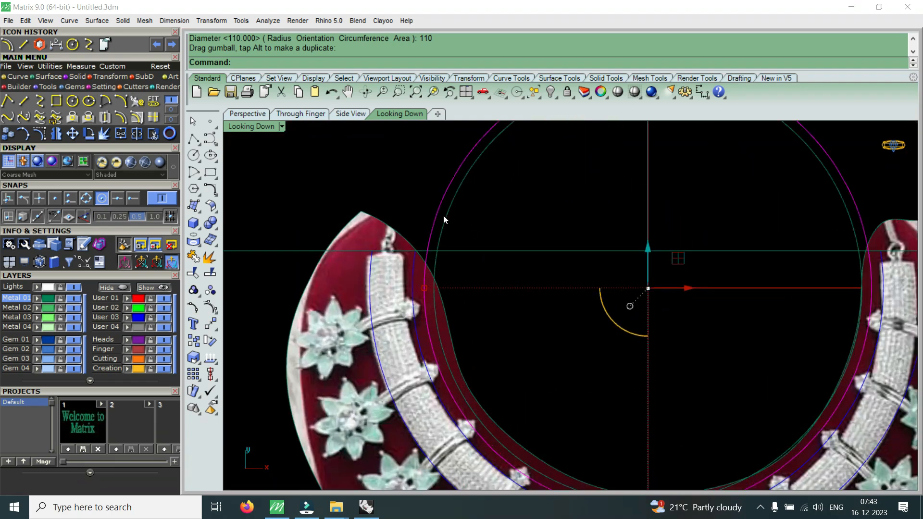
# Select the 110-diameter circle and compare it with the red circle, the central stone and the reference necklace's neckline
pyautogui.click(455, 219)
pyautogui.scroll(-4, 536, 341)
pyautogui.scroll(6, 521, 284)
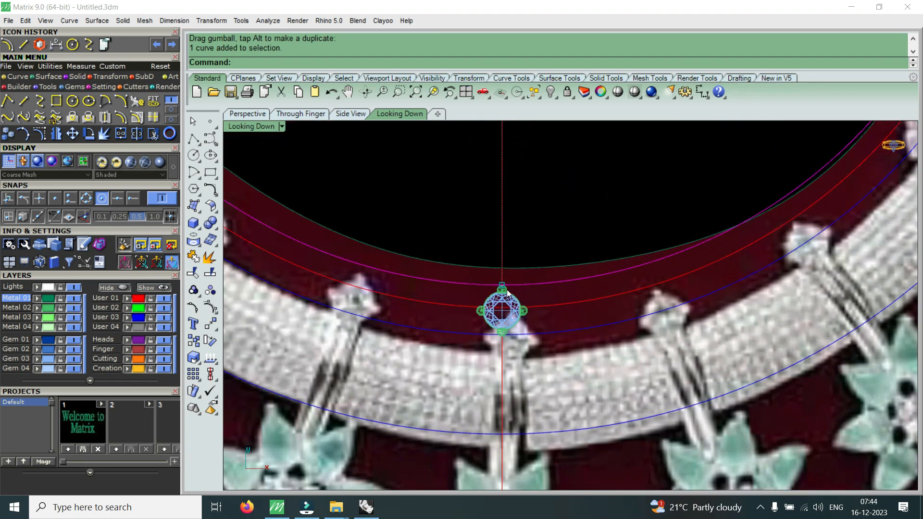
pyautogui.scroll(-3, 543, 321)
pyautogui.scroll(3, 543, 323)
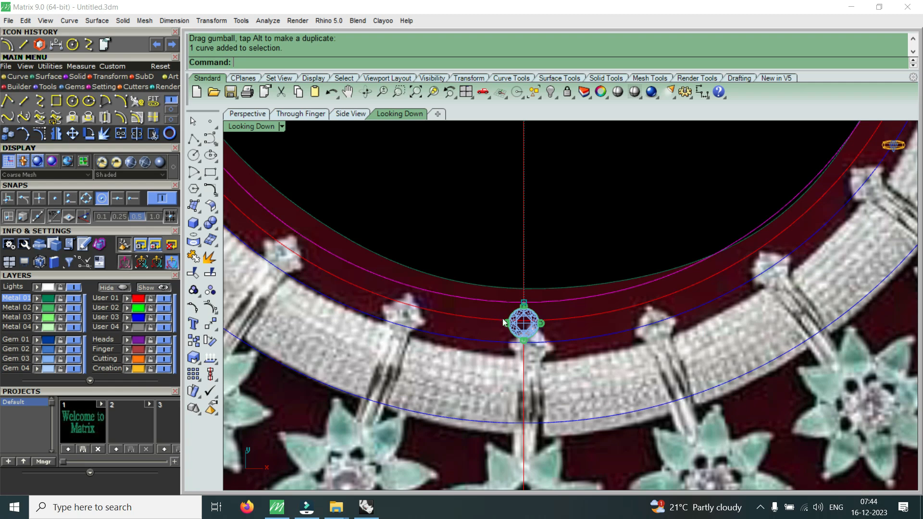
pyautogui.scroll(-4, 538, 330)
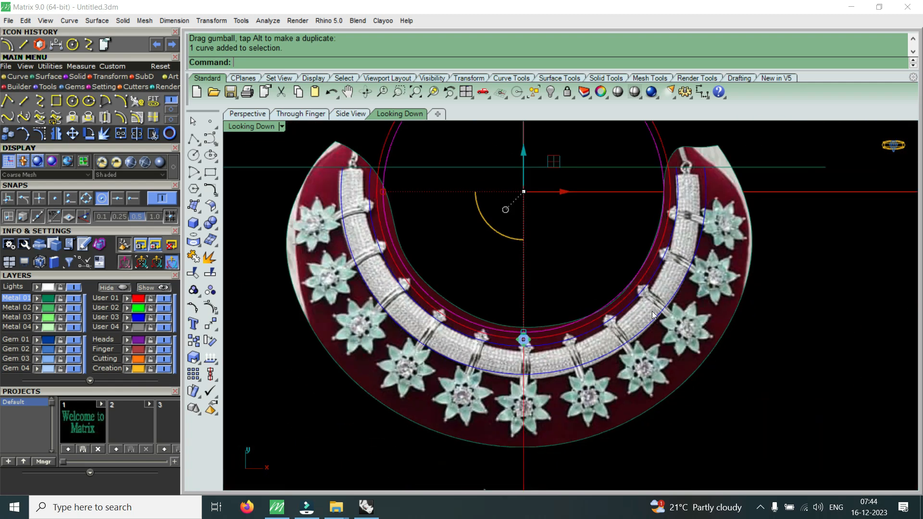
pyautogui.scroll(-3, 416, 203)
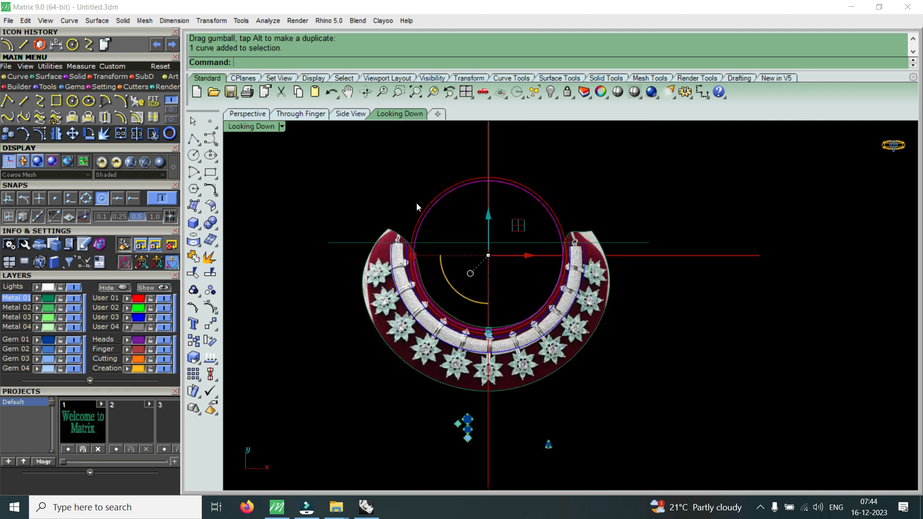
pyautogui.scroll(2, 441, 200)
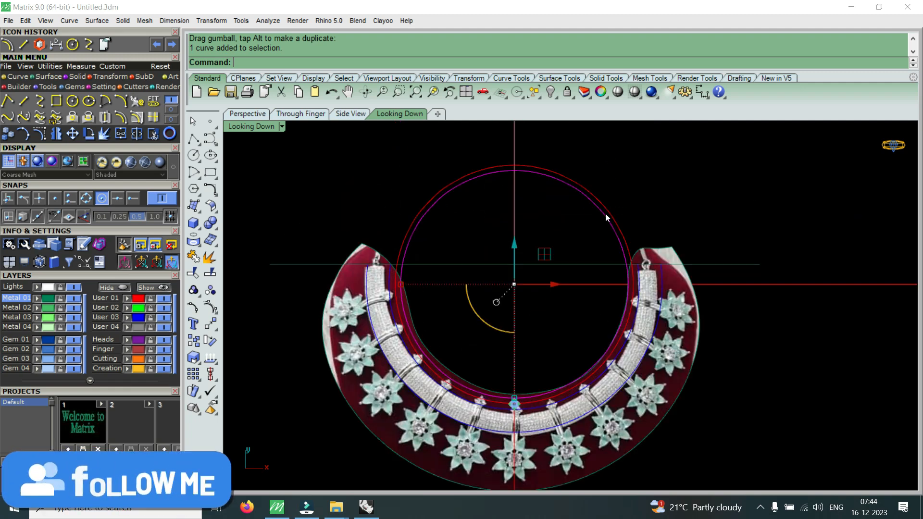
pyautogui.scroll(2, 629, 251)
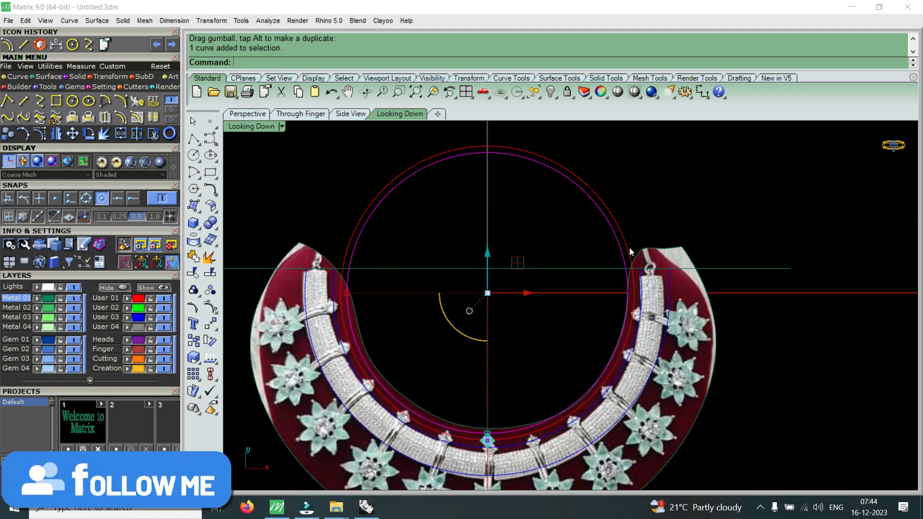
pyautogui.scroll(-2, 634, 259)
pyautogui.scroll(2, 642, 273)
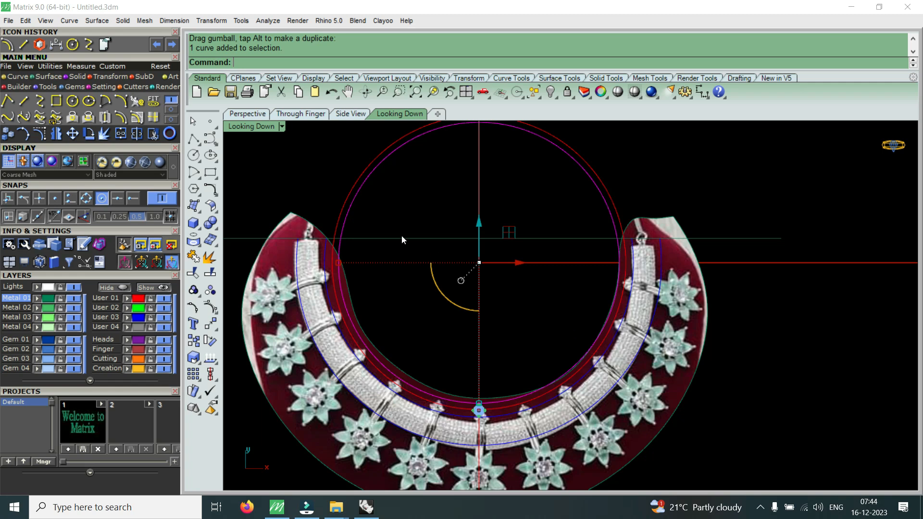
pyautogui.scroll(5, 475, 441)
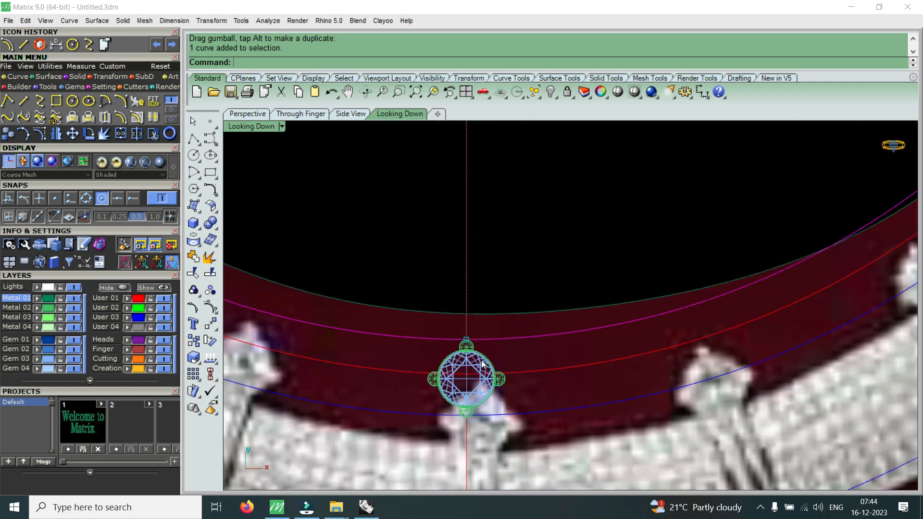
pyautogui.scroll(-10, 474, 345)
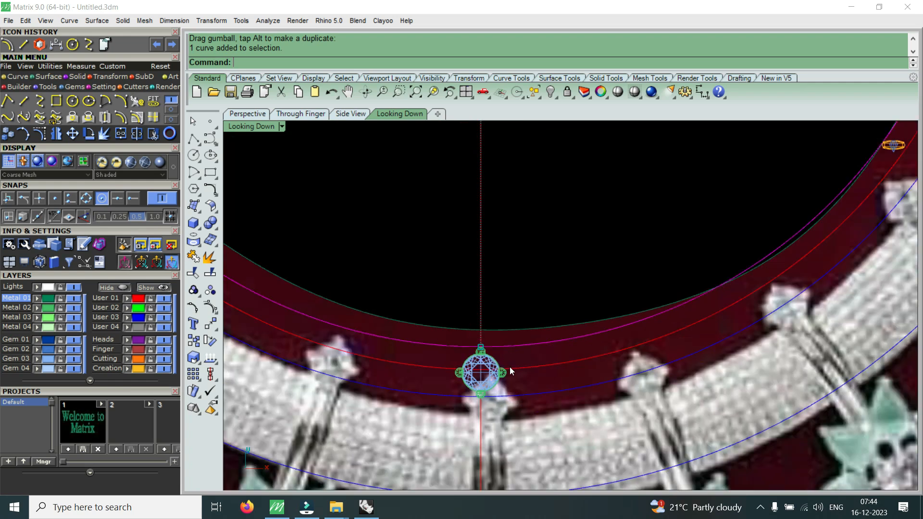
pyautogui.scroll(3, 524, 403)
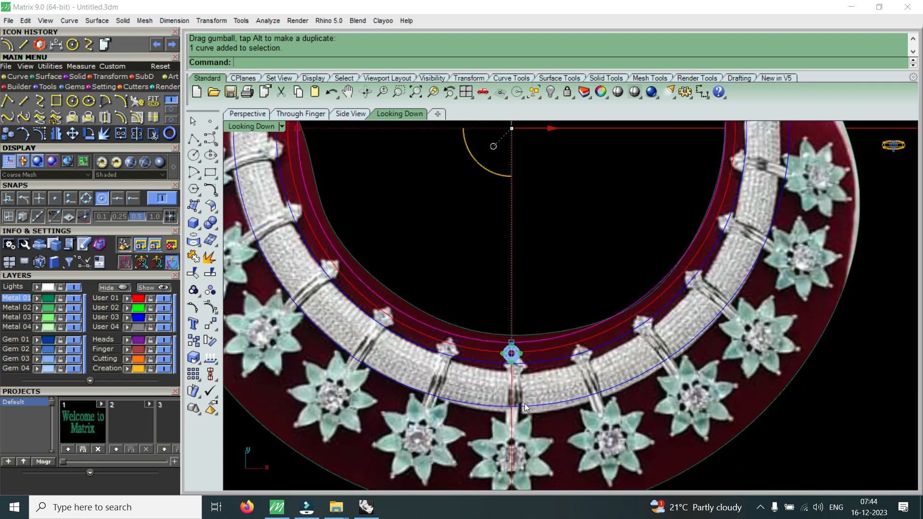
# Measure the width of the vertical connector bar crossing the pavé band below the central stone
pyautogui.scroll(-4, 526, 375)
pyautogui.scroll(5, 542, 384)
pyautogui.scroll(2, 550, 336)
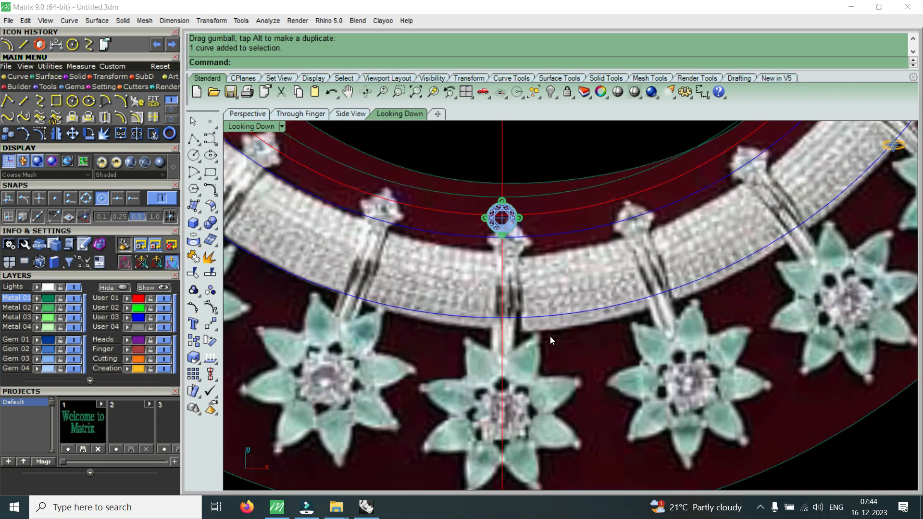
pyautogui.scroll(3, 507, 255)
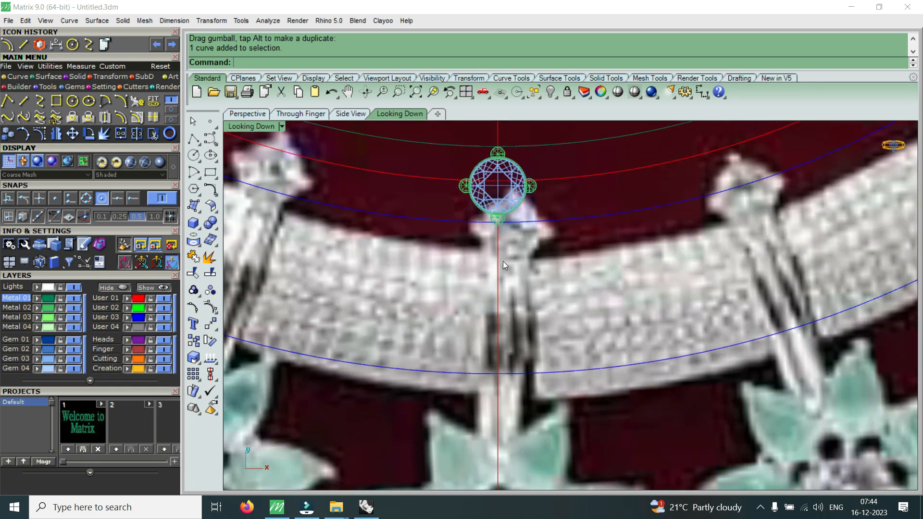
pyautogui.click(54, 44)
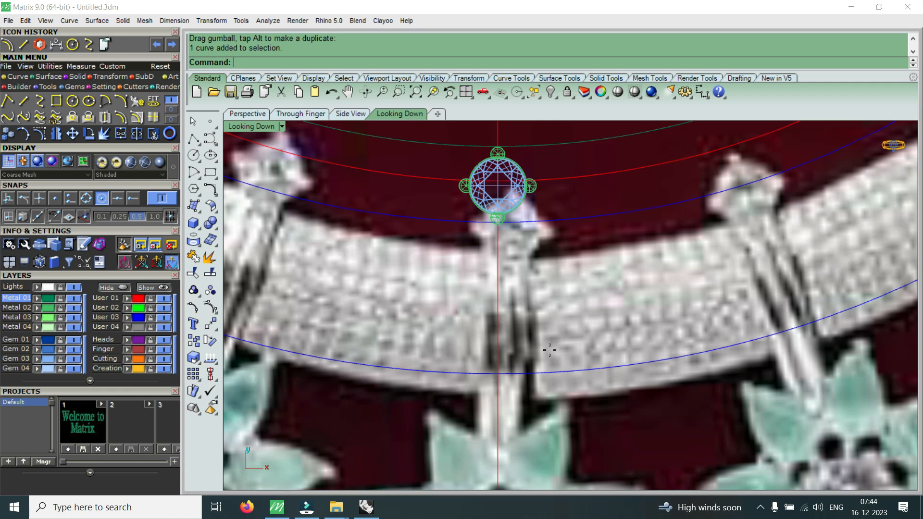
pyautogui.click(485, 335)
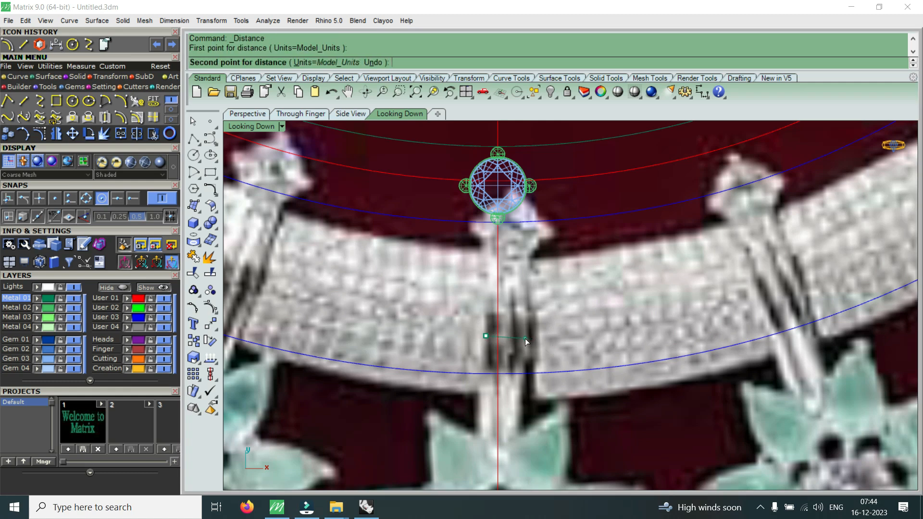
pyautogui.click(525, 340)
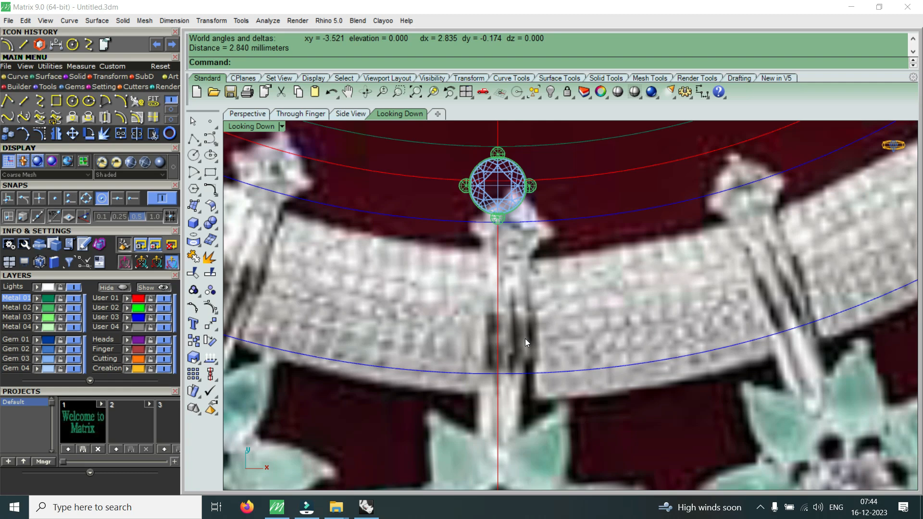
# Draw a tall rectangle from its center on the central stone, 2.4 mm wide and reaching down across most of the pavé band
pyautogui.scroll(-3, 526, 333)
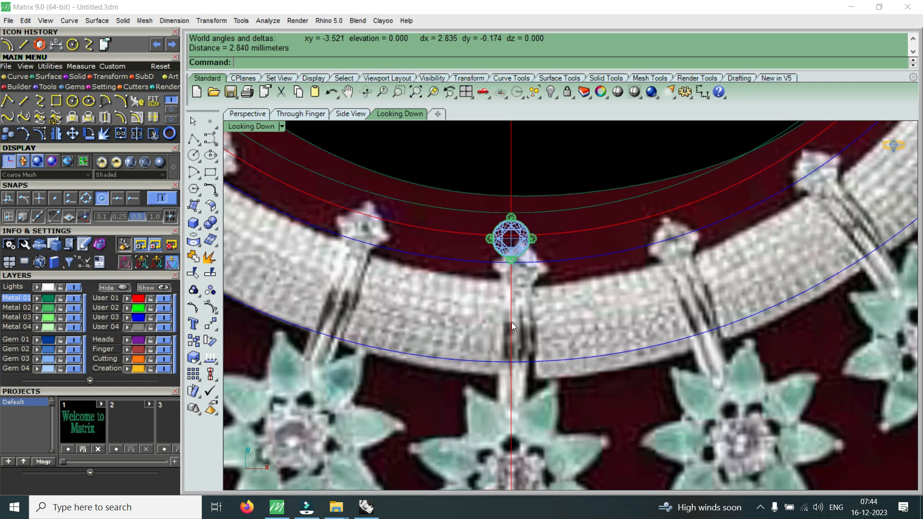
pyautogui.scroll(3, 511, 322)
pyautogui.scroll(-5, 509, 305)
pyautogui.scroll(2, 510, 298)
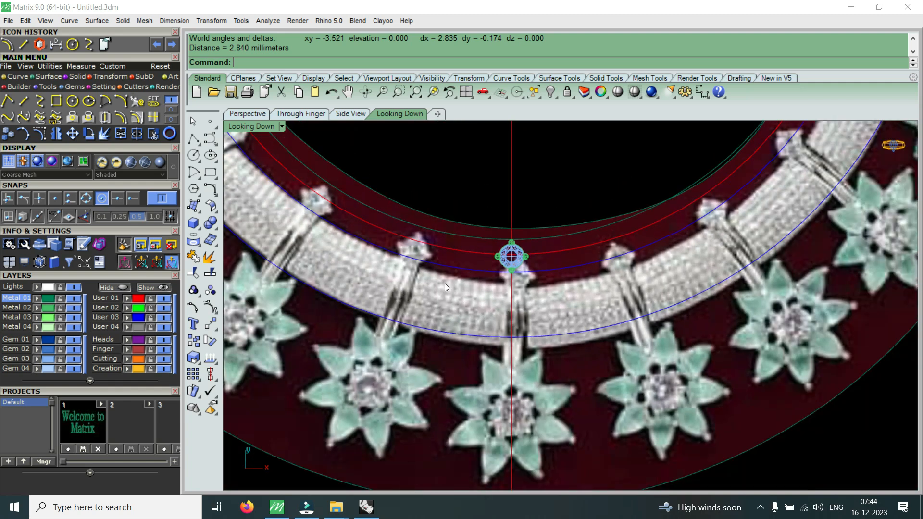
pyautogui.scroll(5, 408, 291)
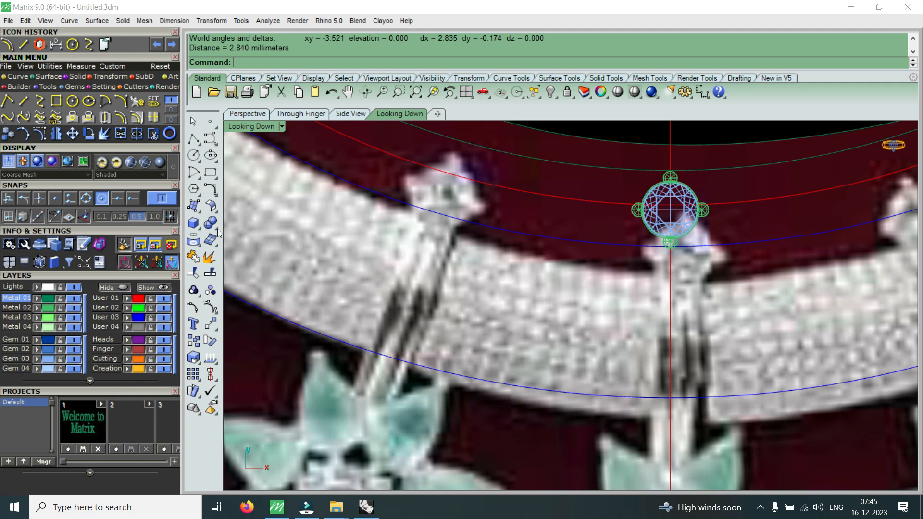
pyautogui.click(56, 102)
pyautogui.click(356, 63)
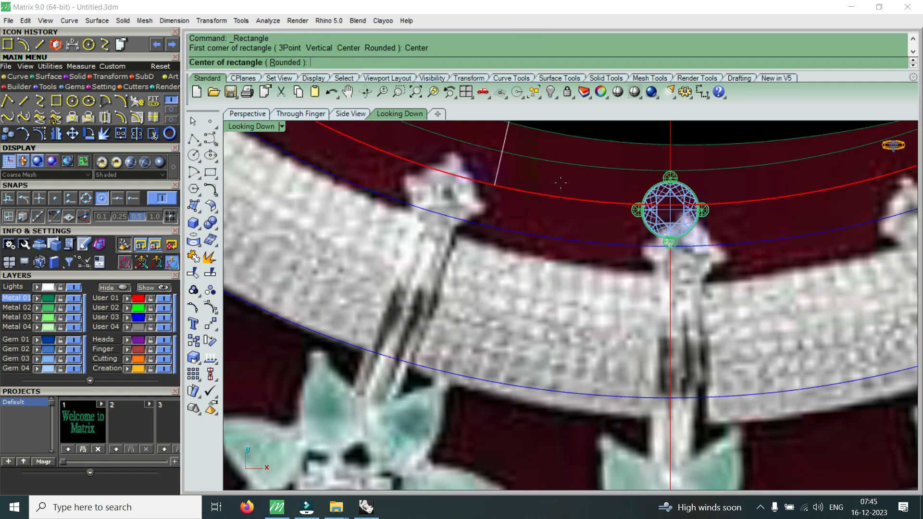
pyautogui.click(683, 228)
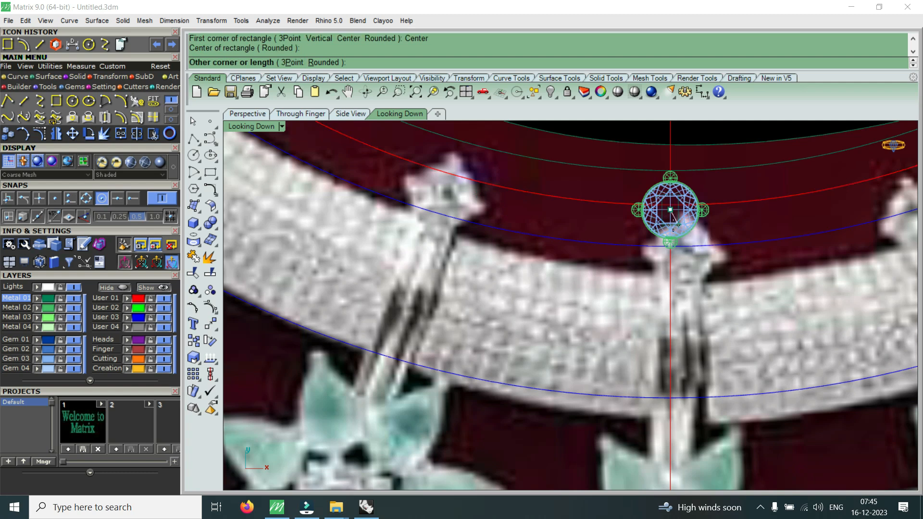
pyautogui.scroll(2, 682, 228)
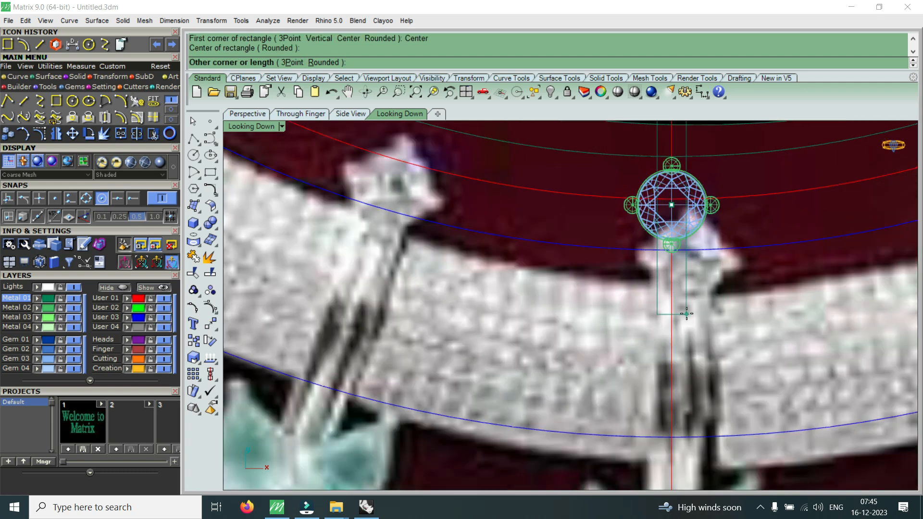
pyautogui.write('2.4')
pyautogui.press('Return')
pyautogui.scroll(-5, 686, 315)
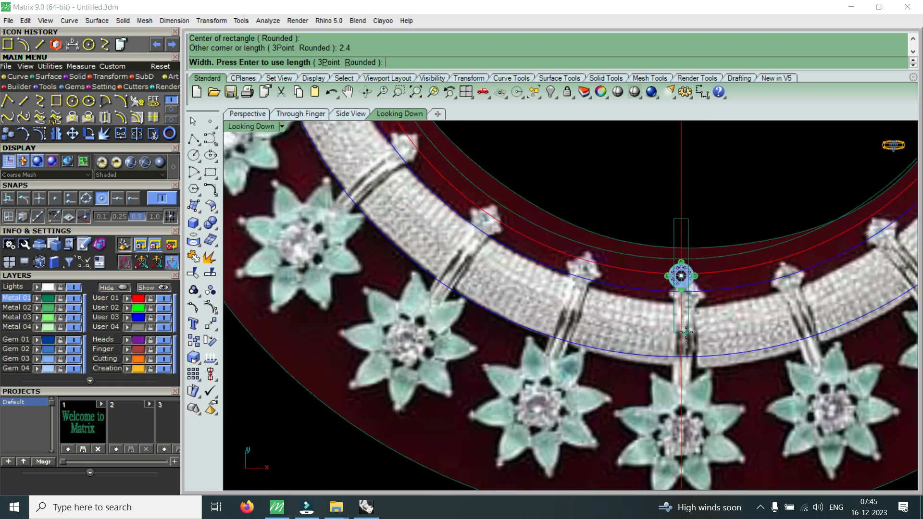
pyautogui.click(687, 332)
# Move the rectangle straight down so it covers the connector bar from the central stone to the flower's upper petals
pyautogui.click(688, 224)
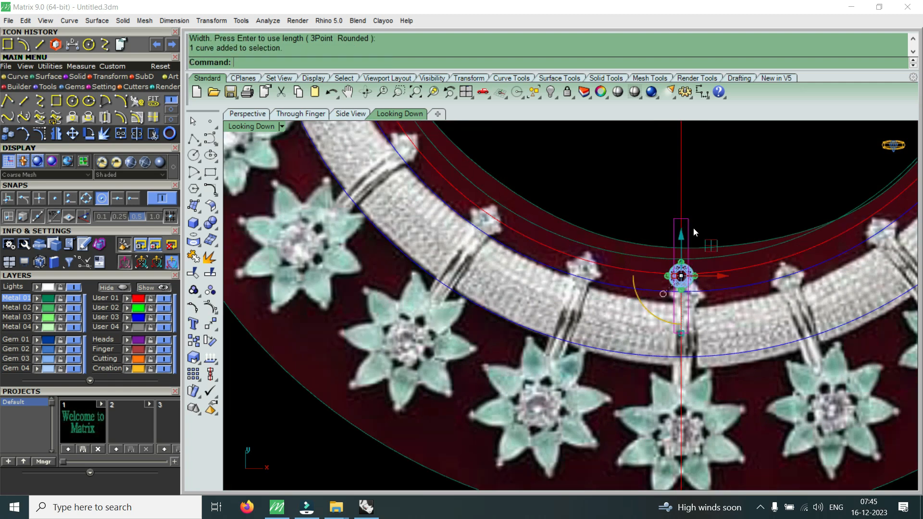
pyautogui.moveTo(682, 236); pyautogui.dragTo(706, 346)
pyautogui.scroll(3, 702, 323)
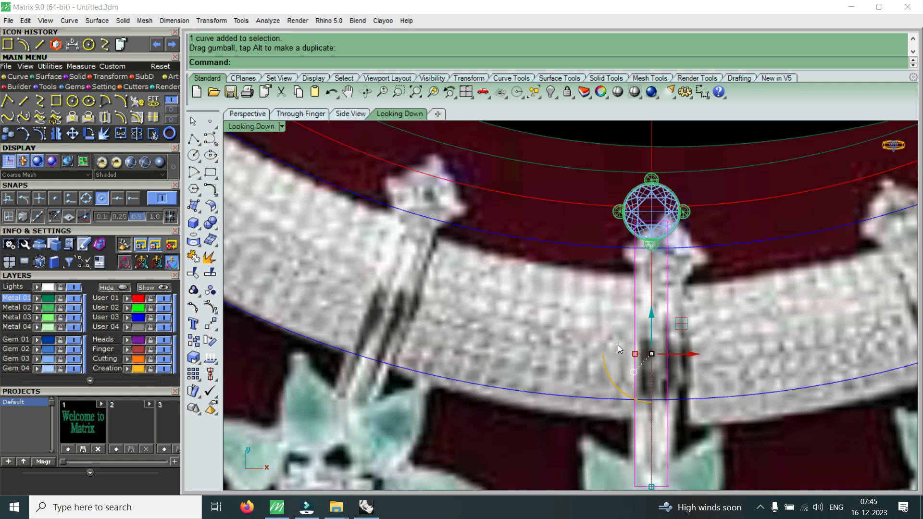
# Scale the rectangle wider horizontally about its center to match the full width of the reference connector bar
pyautogui.scroll(3, 630, 354)
pyautogui.moveTo(629, 355); pyautogui.dragTo(624, 360)
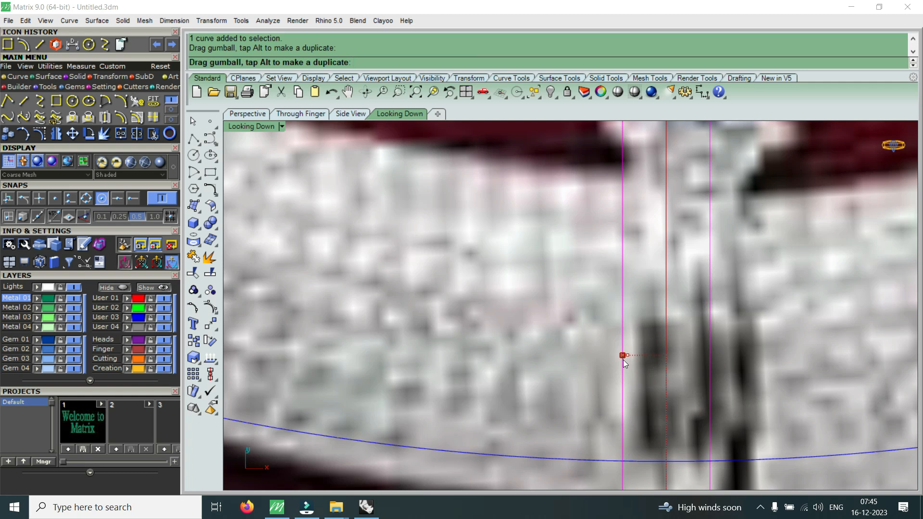
pyautogui.scroll(-5, 664, 356)
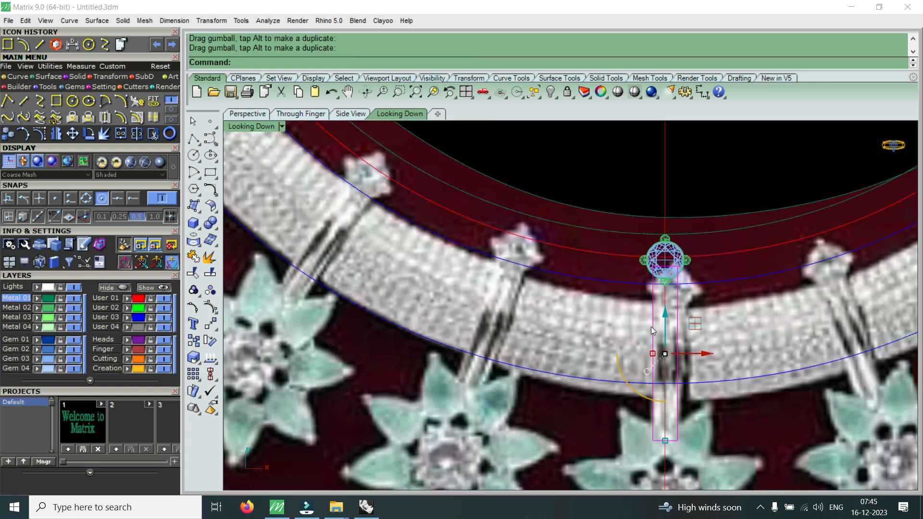
pyautogui.scroll(1, 673, 293)
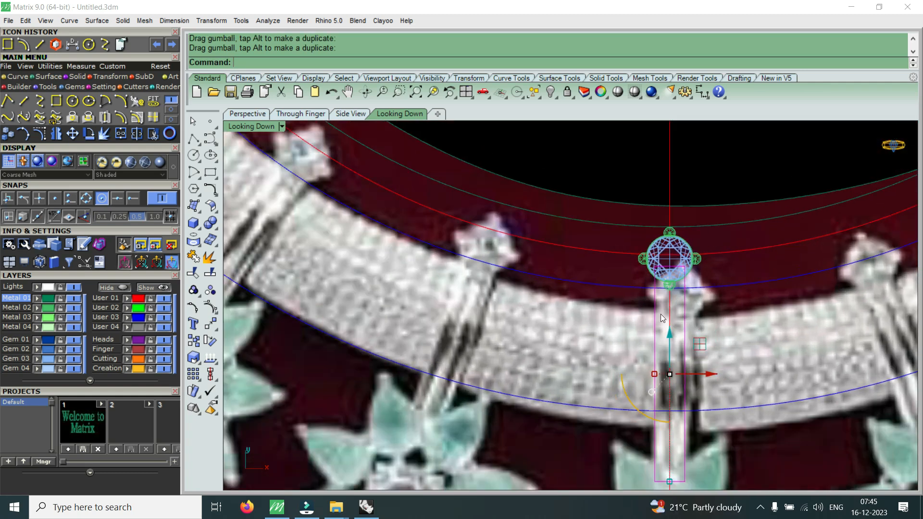
pyautogui.scroll(-4, 660, 285)
pyautogui.scroll(4, 662, 346)
pyautogui.moveTo(652, 286); pyautogui.dragTo(649, 286)
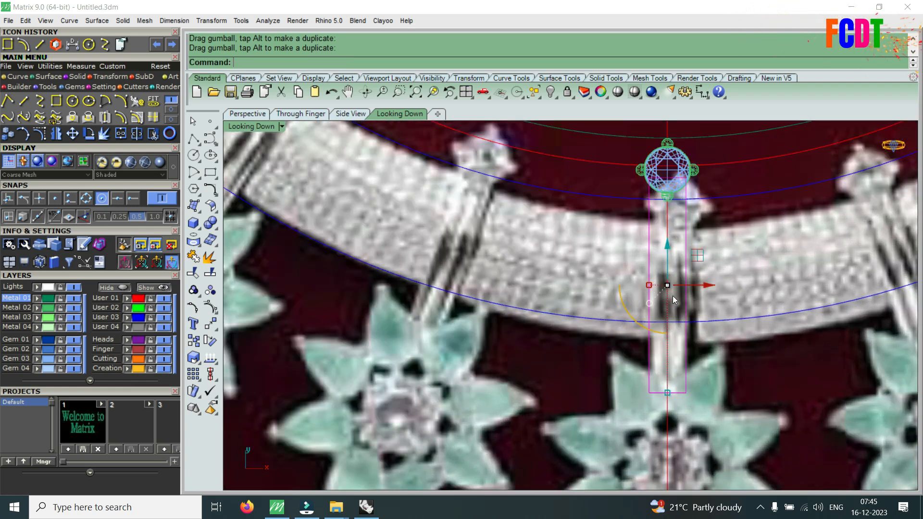
pyautogui.scroll(-4, 679, 345)
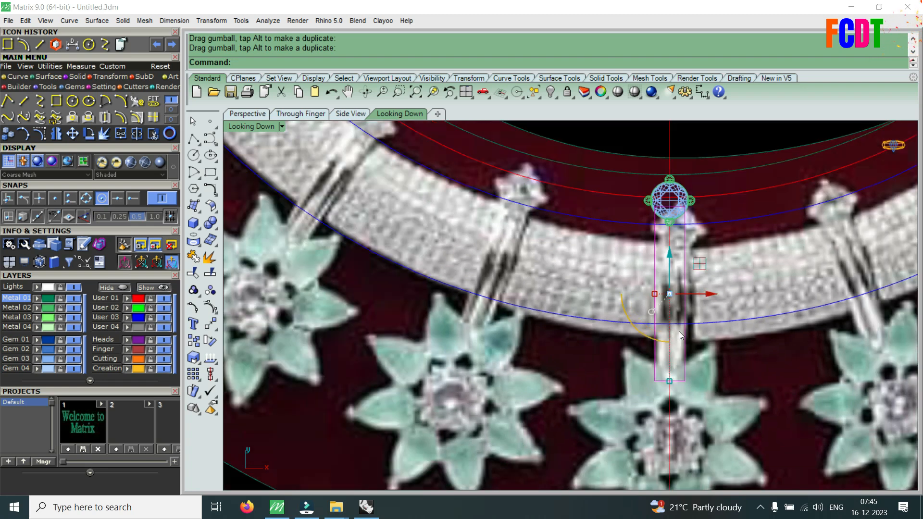
pyautogui.scroll(-2, 693, 314)
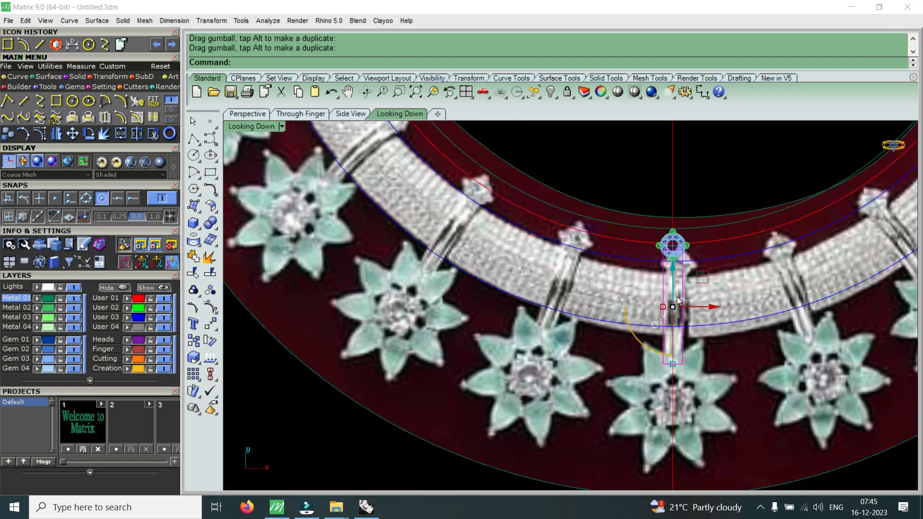
pyautogui.scroll(5, 670, 292)
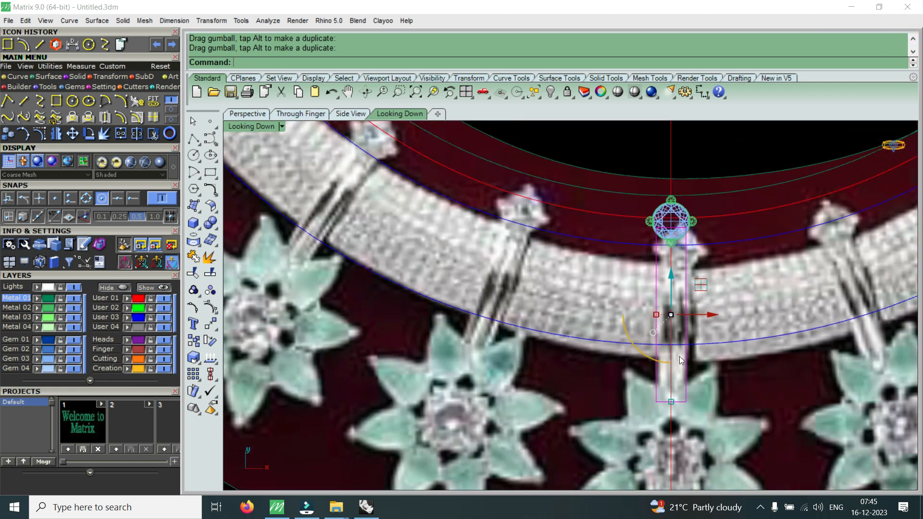
# Nudge the connector rectangle slightly down along the central connector bar
pyautogui.scroll(-3, 682, 356)
pyautogui.scroll(5, 677, 331)
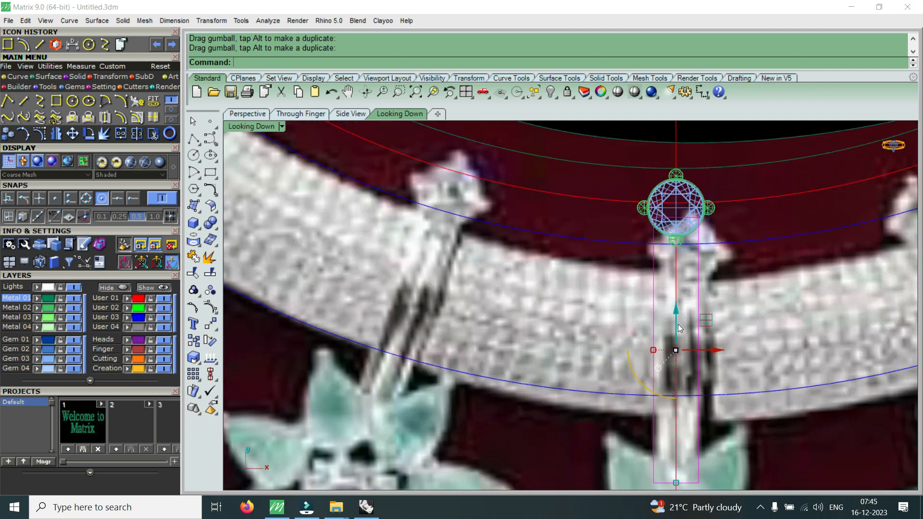
pyautogui.moveTo(674, 310); pyautogui.dragTo(674, 313)
pyautogui.scroll(-3, 635, 314)
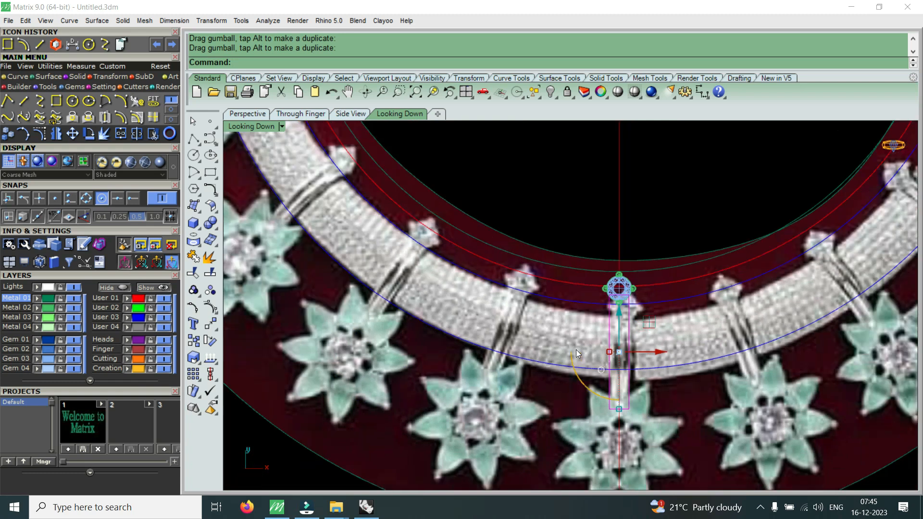
pyautogui.scroll(-2, 576, 350)
pyautogui.press('Delete')
pyautogui.scroll(2, 605, 366)
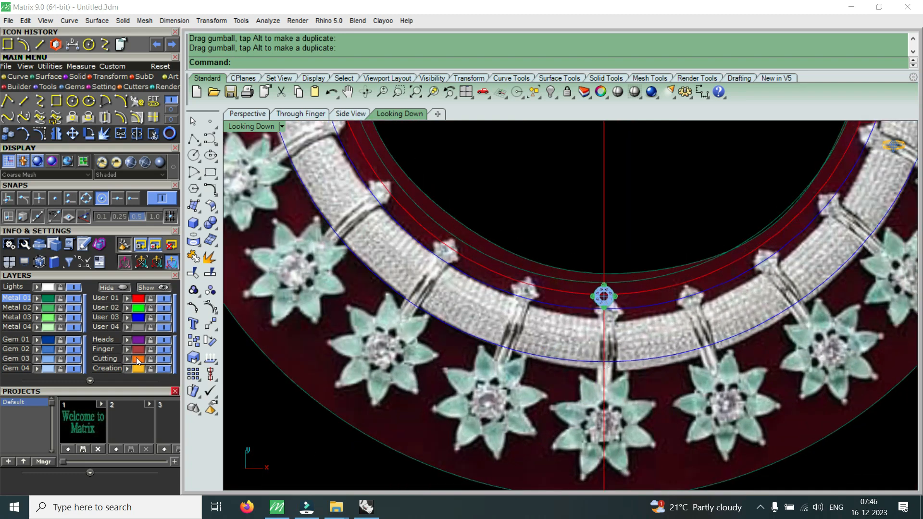
# Hide the User 02 layer and undo the last move of the connector rectangle
pyautogui.click(163, 309)
pyautogui.scroll(3, 609, 325)
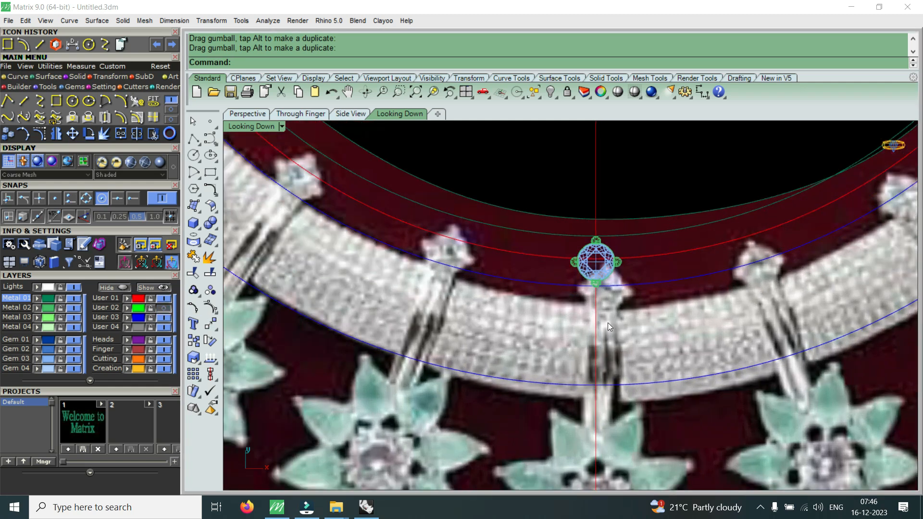
pyautogui.hotkey('ctrl', 'z')
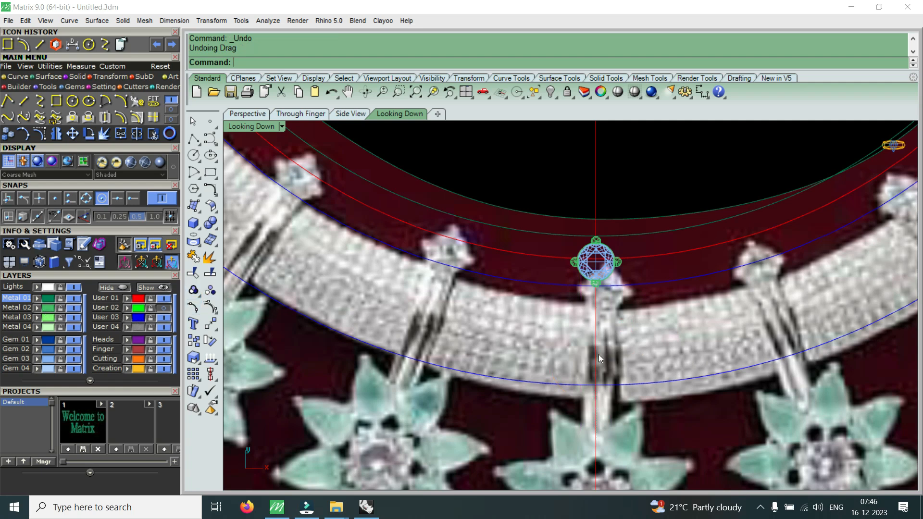
pyautogui.scroll(-3, 599, 354)
# Assign the reference image surface to the User 02 layer and turn that layer on
pyautogui.keyDown('shift'); pyautogui.click(557, 419); pyautogui.keyUp('shift')
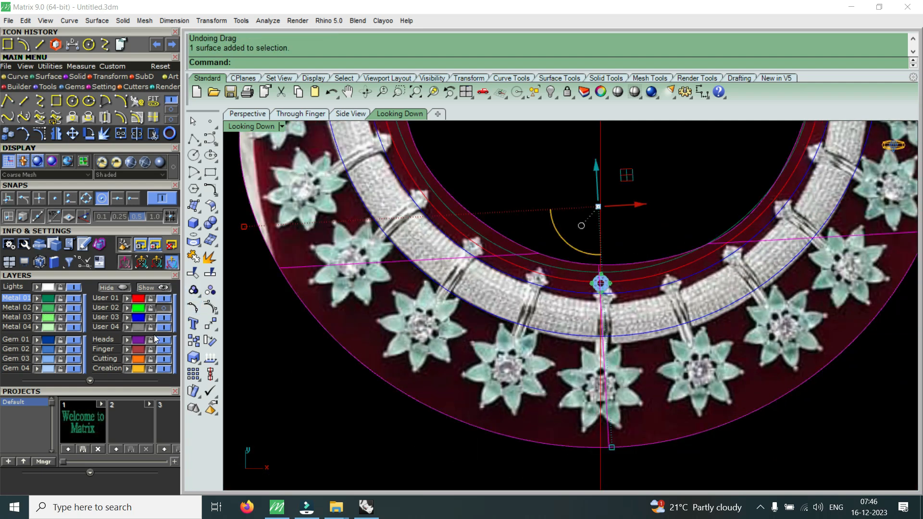
pyautogui.click(128, 309)
pyautogui.click(163, 308)
pyautogui.press('Escape')
pyautogui.scroll(-1, 578, 327)
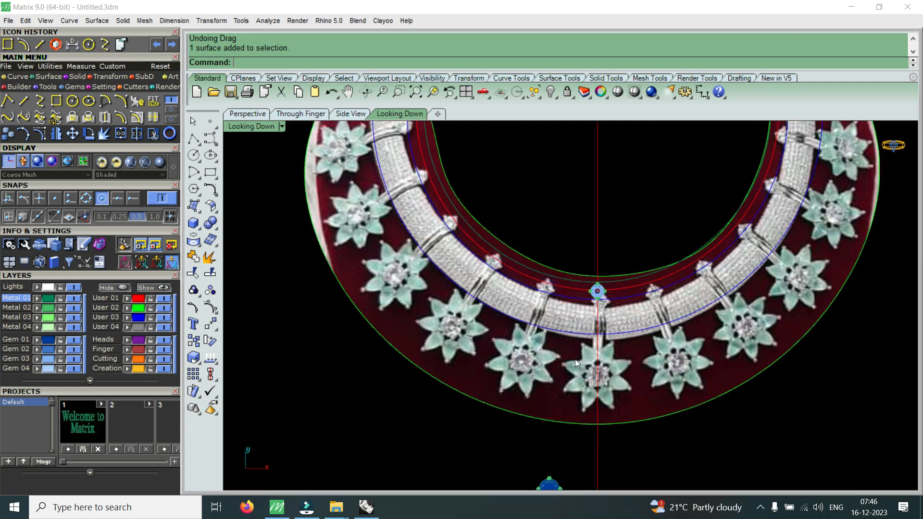
# Lower the reference image surface beneath the curves and stones in the Through Finger view, then return to the full Looking Down view
pyautogui.click(518, 412)
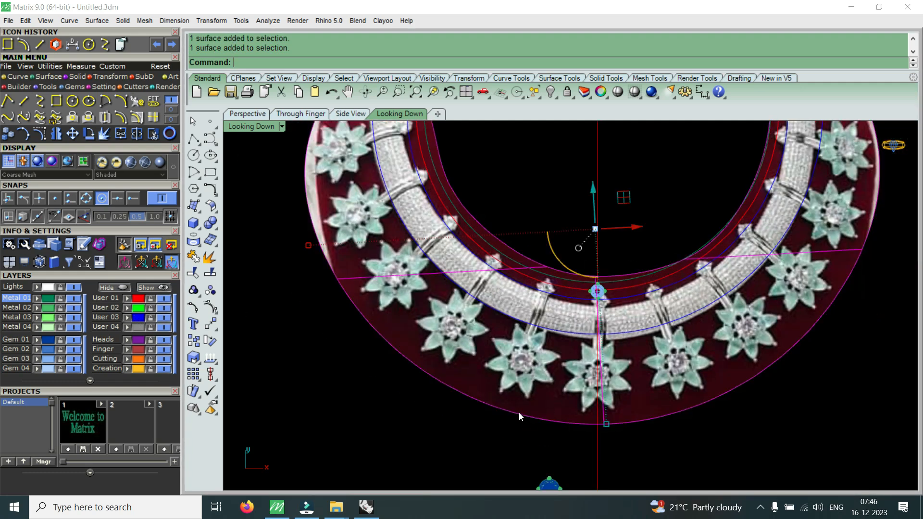
pyautogui.doubleClick(265, 131)
pyautogui.moveTo(393, 354); pyautogui.dragTo(386, 369)
pyautogui.scroll(6, 415, 218)
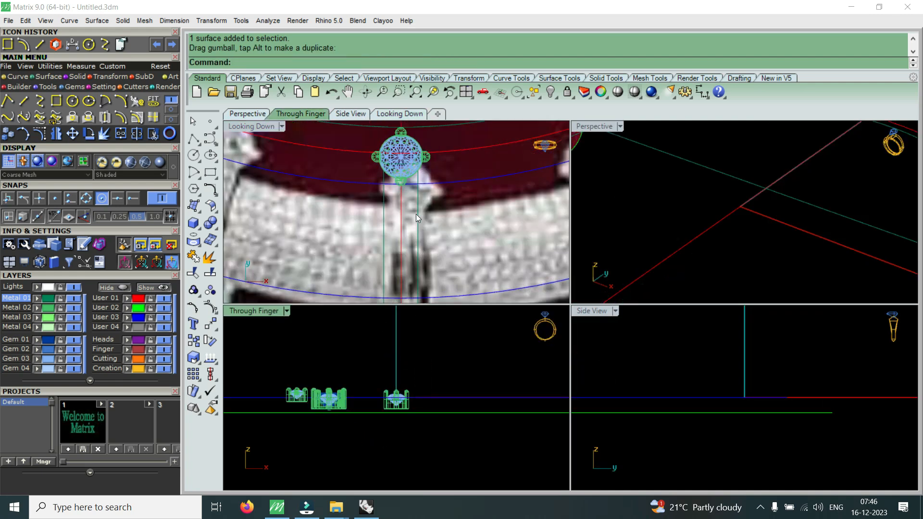
pyautogui.click(432, 222)
pyautogui.click(448, 245)
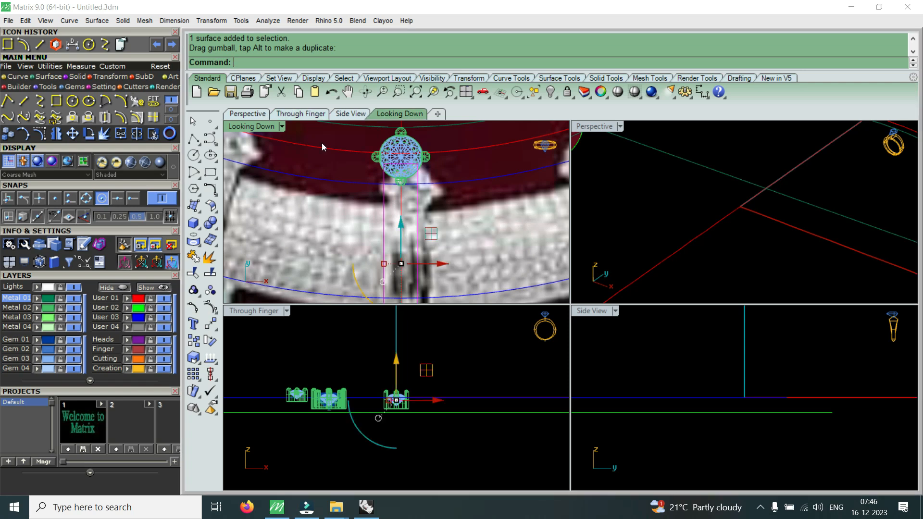
pyautogui.doubleClick(264, 127)
pyautogui.scroll(5, 562, 268)
pyautogui.click(583, 221)
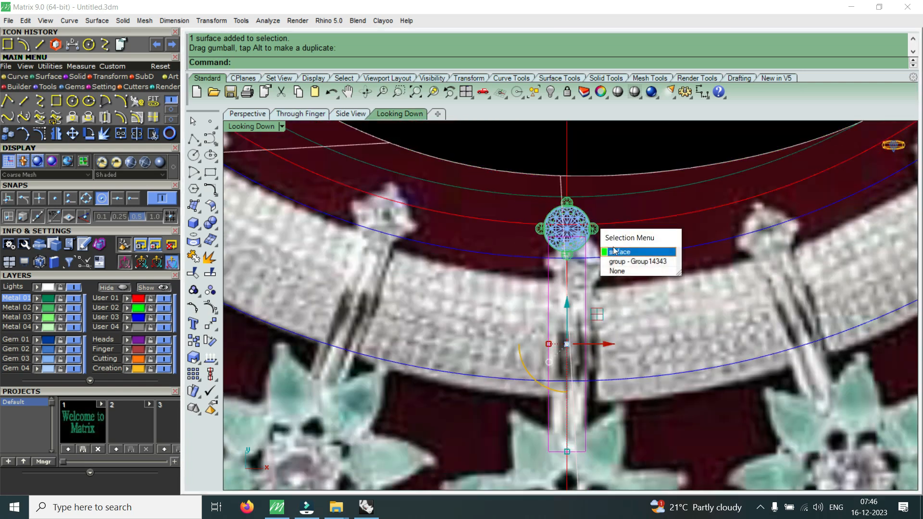
pyautogui.click(626, 266)
pyautogui.scroll(-3, 624, 262)
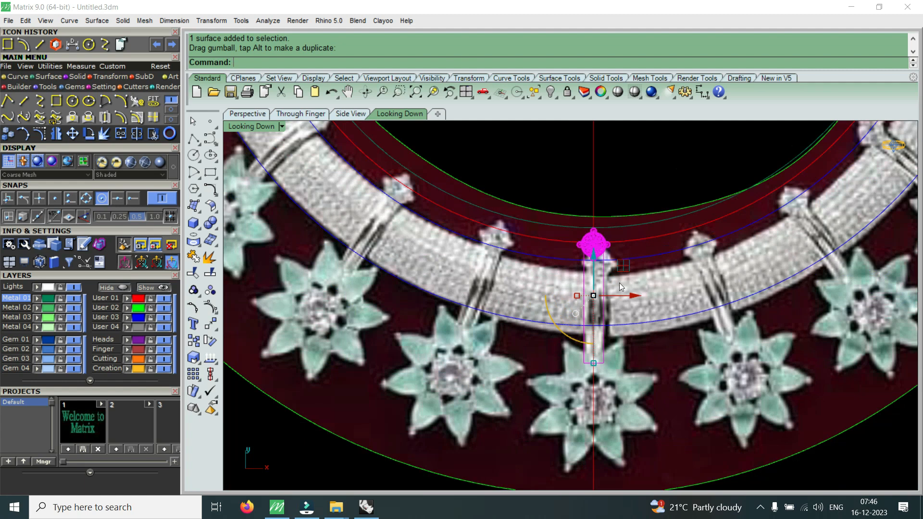
pyautogui.click(89, 137)
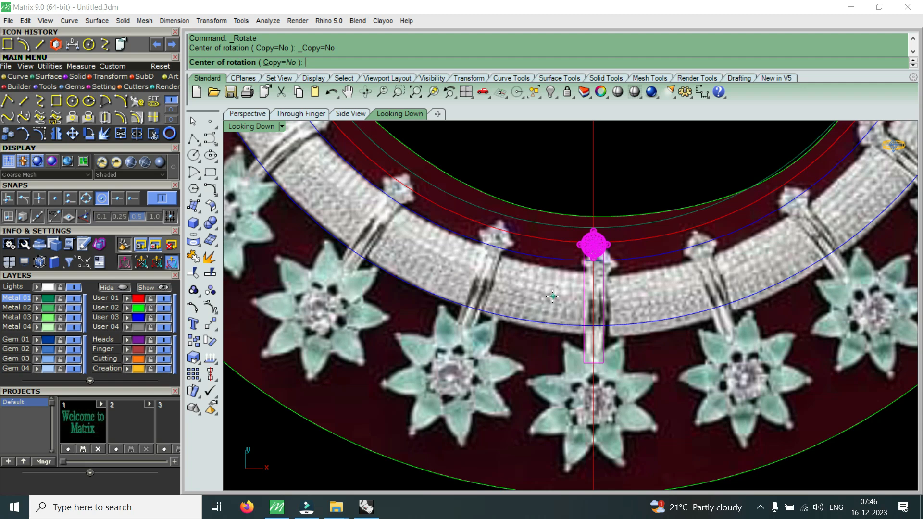
pyautogui.press('Escape')
pyautogui.scroll(-3, 594, 339)
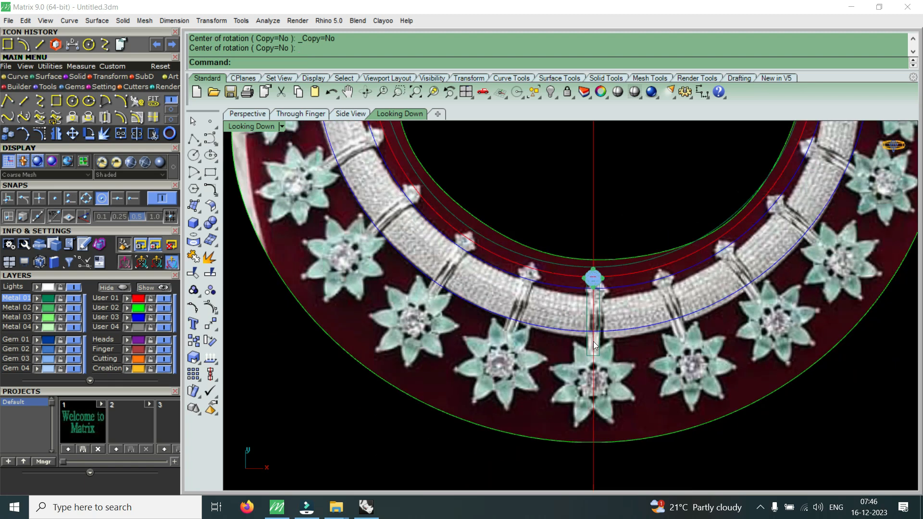
# Measure the length of the pavé section between the first and second connector bars left of the central bar
pyautogui.scroll(2, 548, 276)
pyautogui.scroll(1, 510, 293)
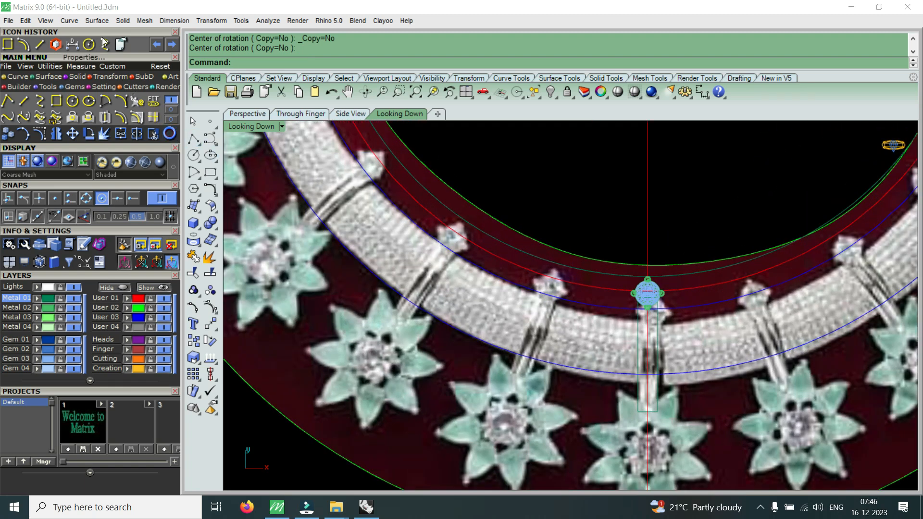
pyautogui.click(79, 44)
pyautogui.scroll(2, 446, 284)
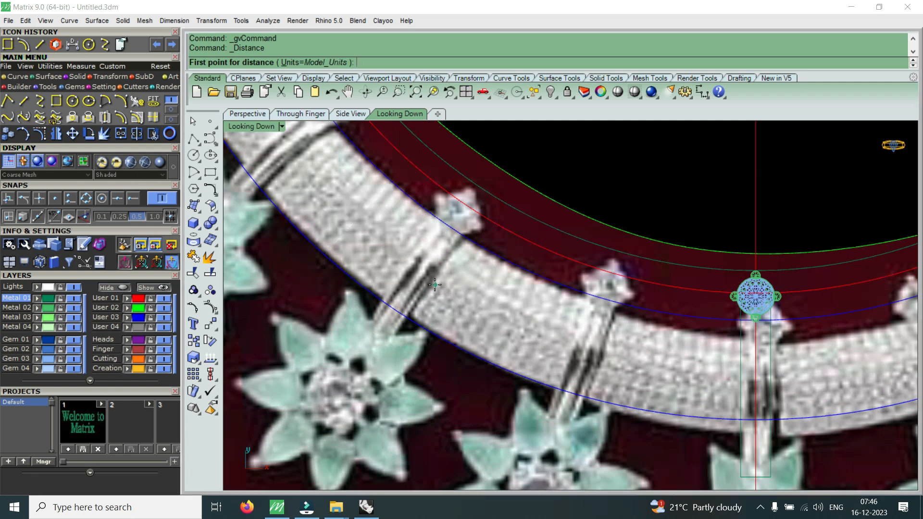
pyautogui.click(431, 284)
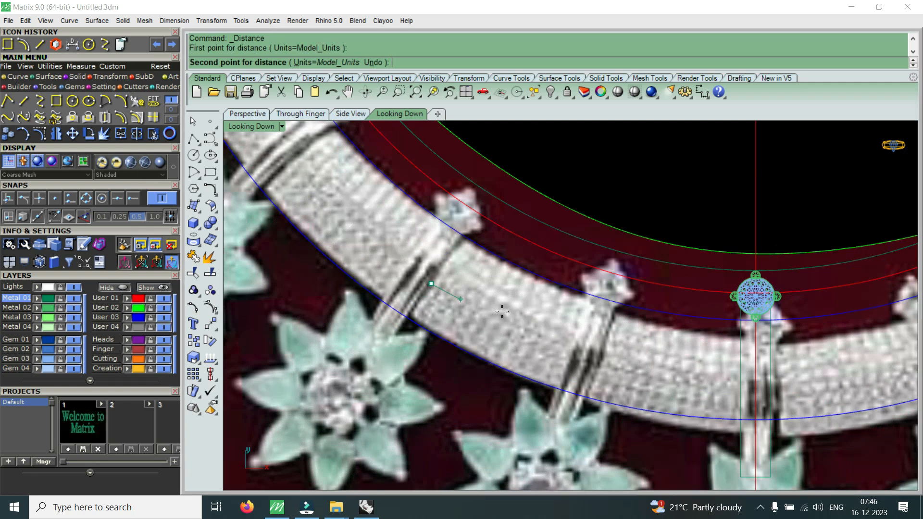
pyautogui.click(569, 348)
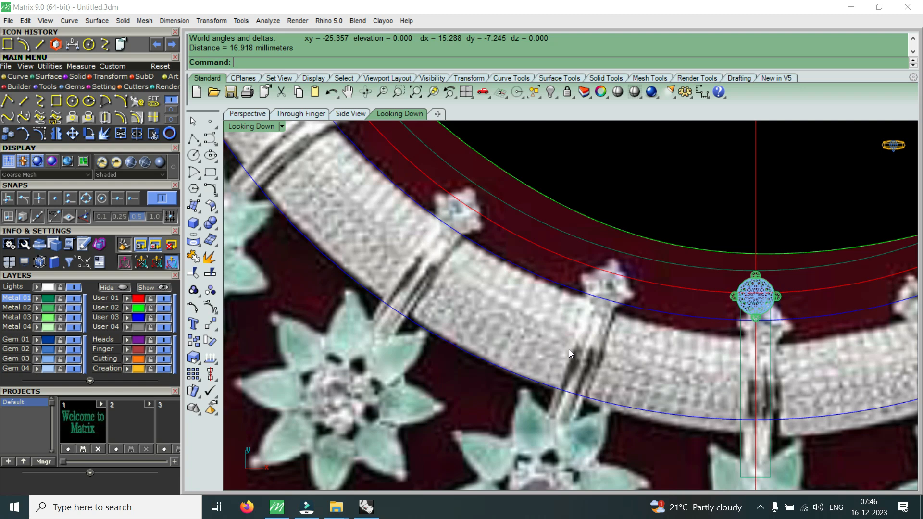
# Draw a 17 mm diameter circle on the pavé section between the central connector bar and its left neighbour
pyautogui.click(72, 100)
pyautogui.click(671, 363)
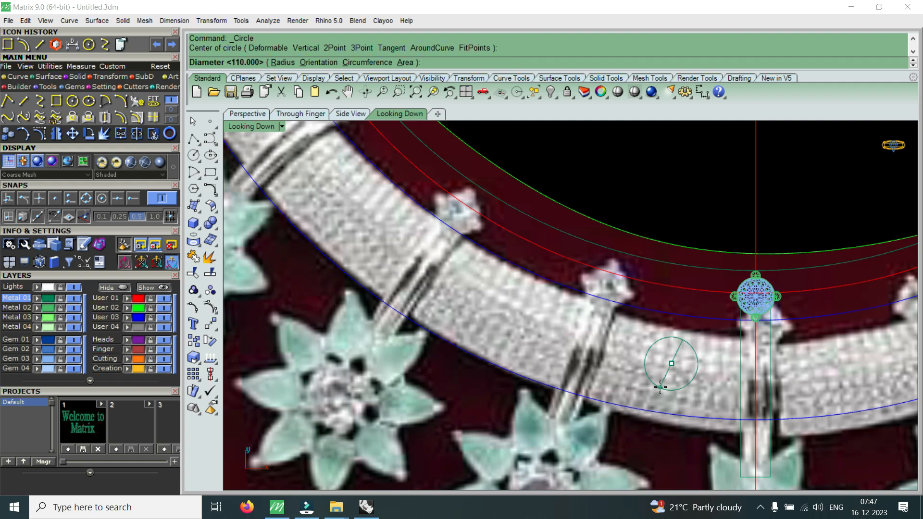
pyautogui.write('17')
pyautogui.press('Return')
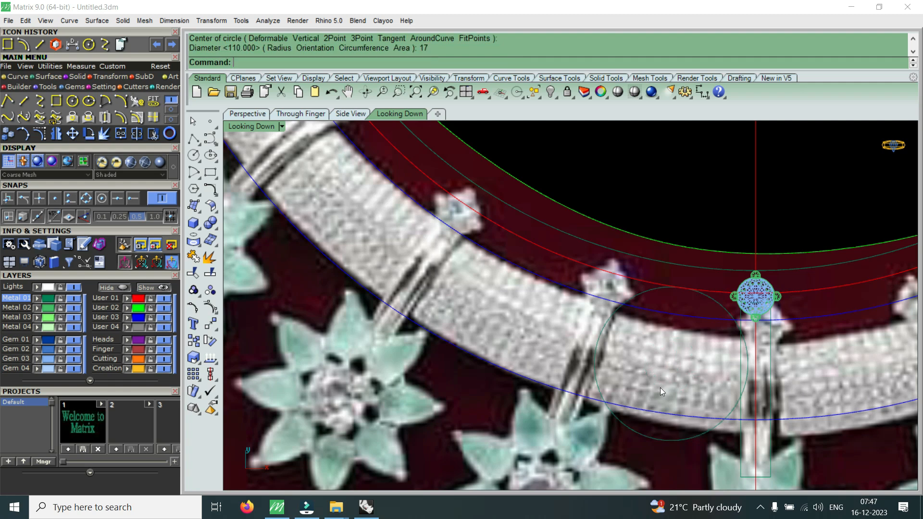
# Move the 17 mm circle horizontally to the left until it just touches the side of the central connector rectangle
pyautogui.click(697, 435)
pyautogui.click(739, 466)
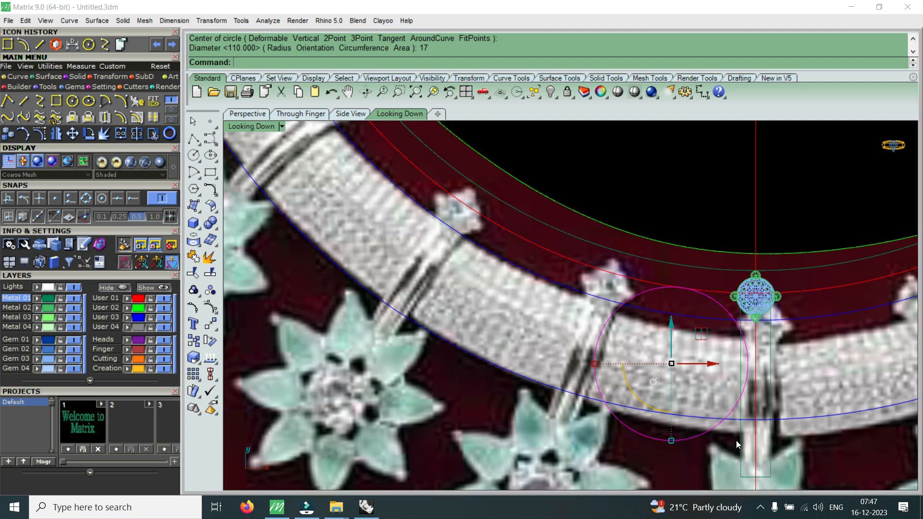
pyautogui.scroll(2, 721, 399)
pyautogui.moveTo(673, 352); pyautogui.dragTo(670, 349)
pyautogui.scroll(-3, 670, 349)
pyautogui.press('Escape')
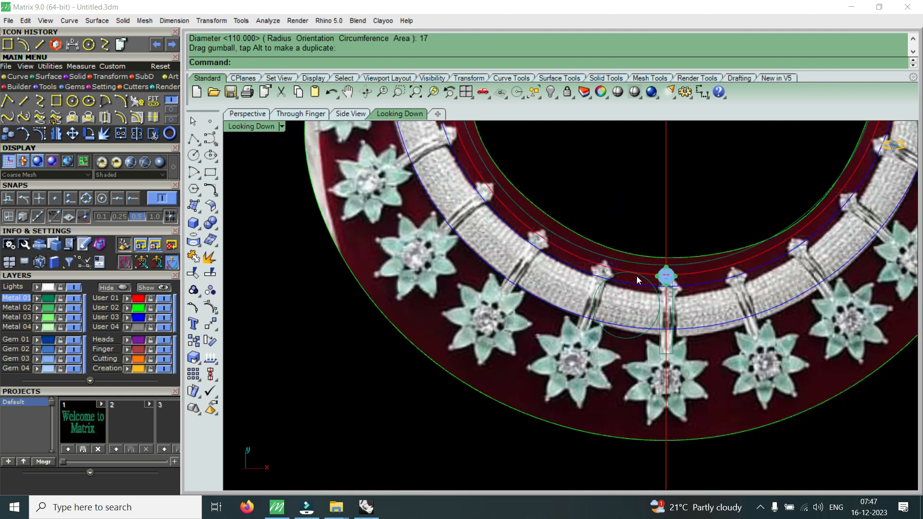
# Rotate a copy of the central prong-set stone and rectangle about center 0 so the copied rectangle touches the circle's left side
pyautogui.scroll(-3, 636, 277)
pyautogui.moveTo(623, 406); pyautogui.dragTo(688, 227)
pyautogui.scroll(2, 677, 271)
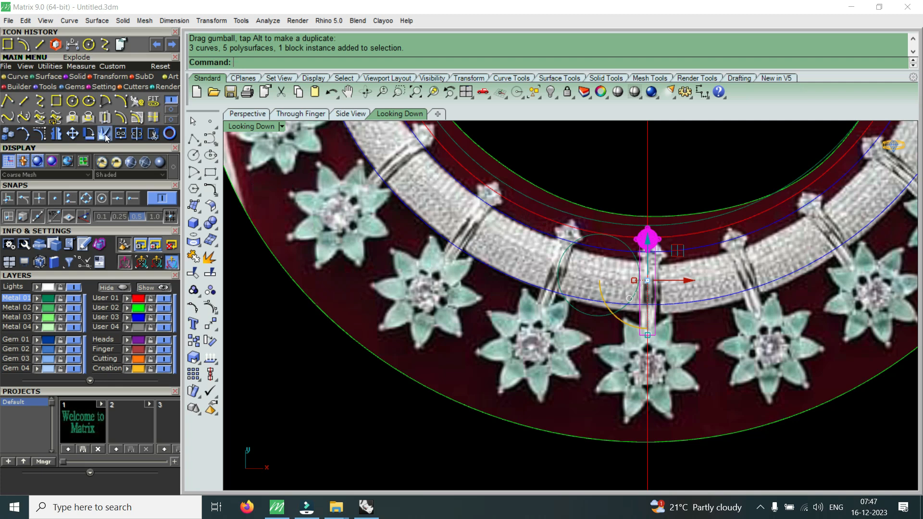
pyautogui.press('Return')
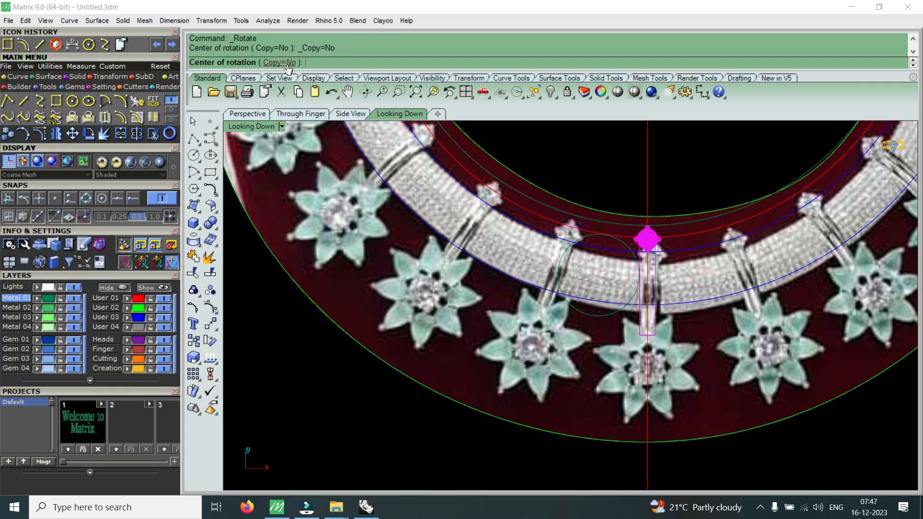
pyautogui.click(284, 63)
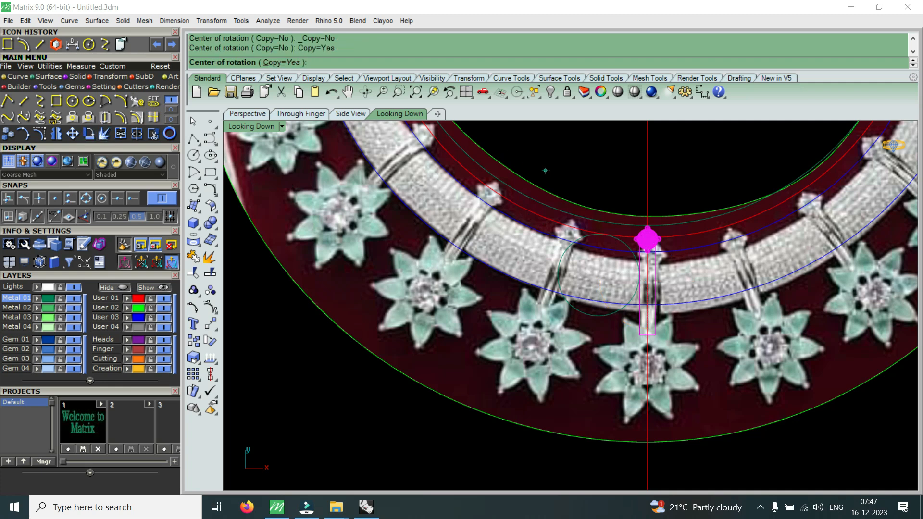
pyautogui.write('0')
pyautogui.press('Return')
pyautogui.scroll(3, 687, 319)
pyautogui.scroll(2, 624, 336)
pyautogui.click(626, 320)
pyautogui.scroll(-5, 625, 321)
pyautogui.scroll(8, 522, 251)
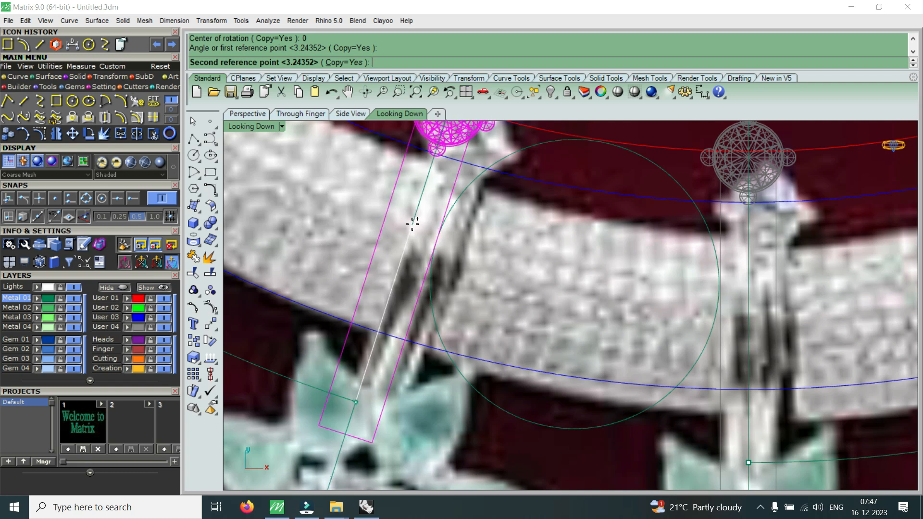
pyautogui.scroll(-8, 412, 224)
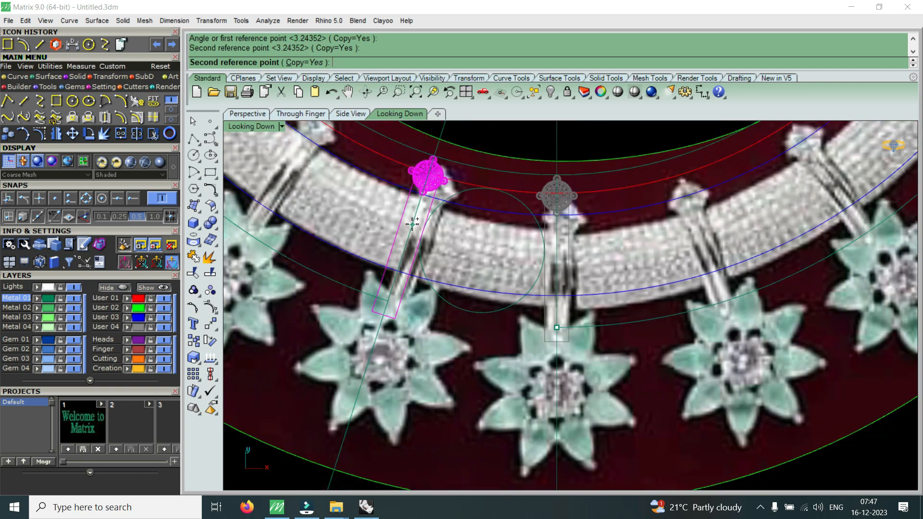
pyautogui.scroll(3, 412, 224)
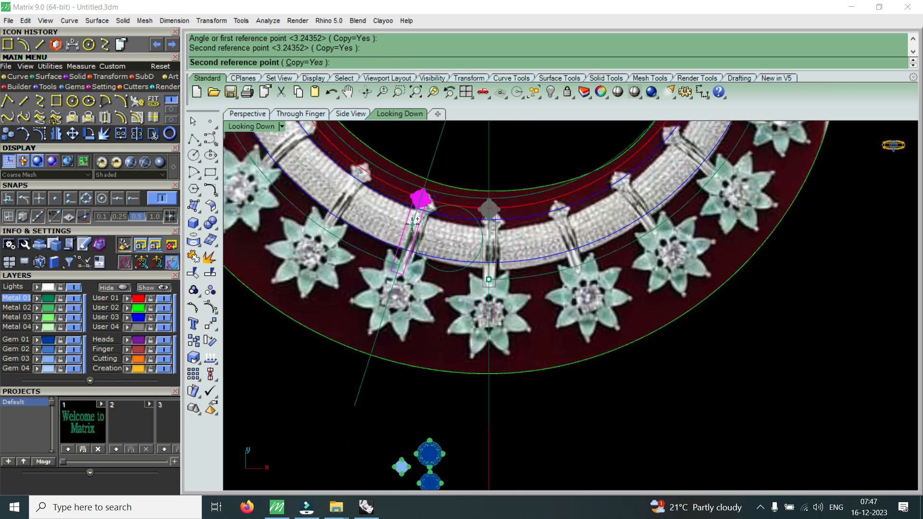
pyautogui.click(412, 224)
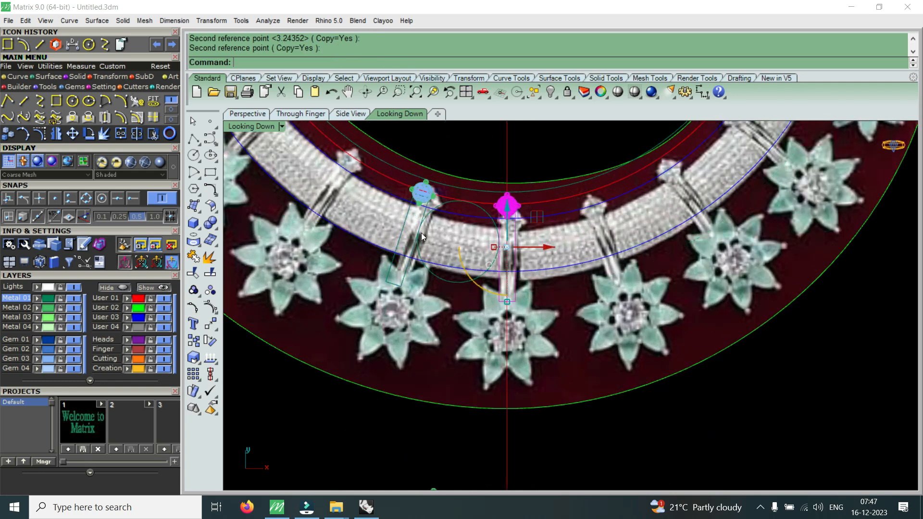
# Clear the selection and hide the User 02 layer that holds the reference image
pyautogui.scroll(-3, 436, 232)
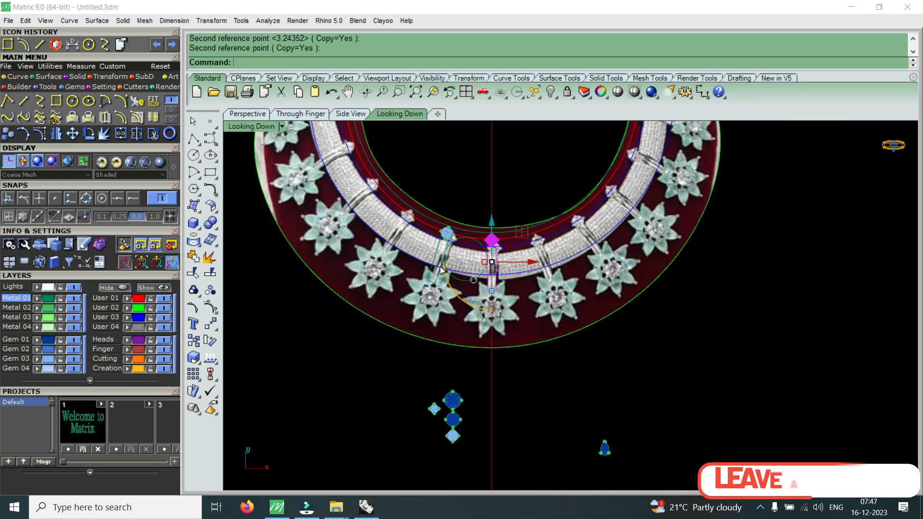
pyautogui.scroll(5, 506, 268)
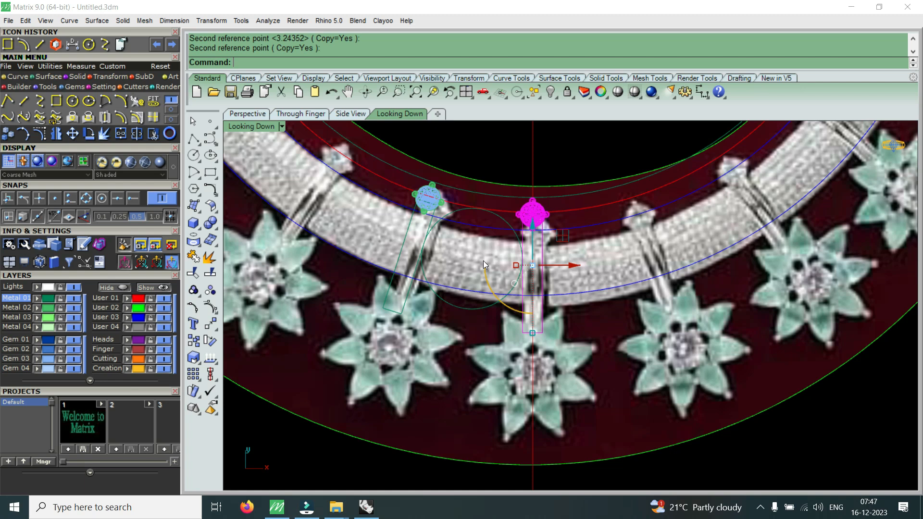
pyautogui.scroll(-5, 573, 272)
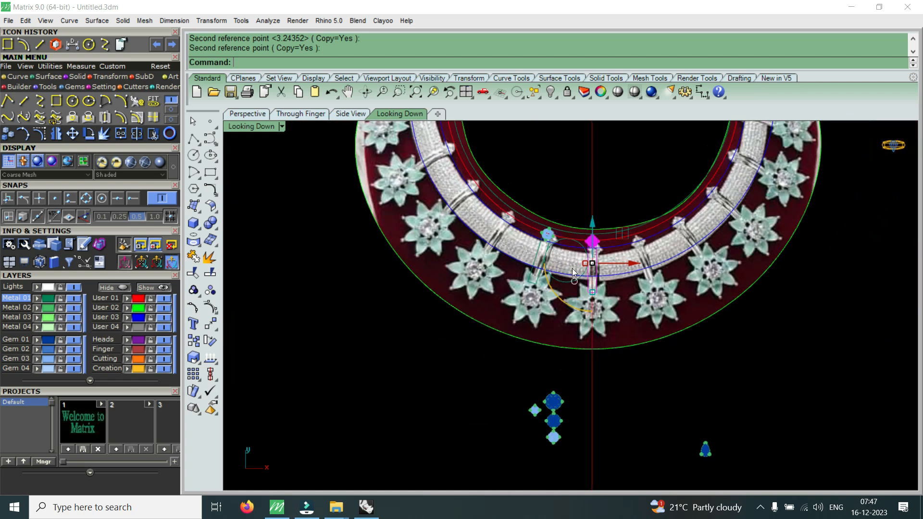
pyautogui.scroll(5, 573, 272)
pyautogui.press('Escape')
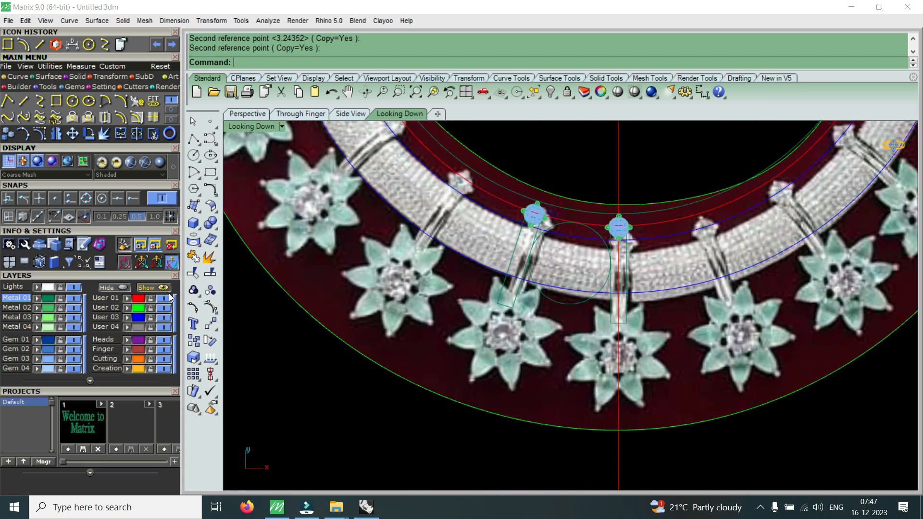
pyautogui.click(164, 308)
pyautogui.scroll(3, 527, 238)
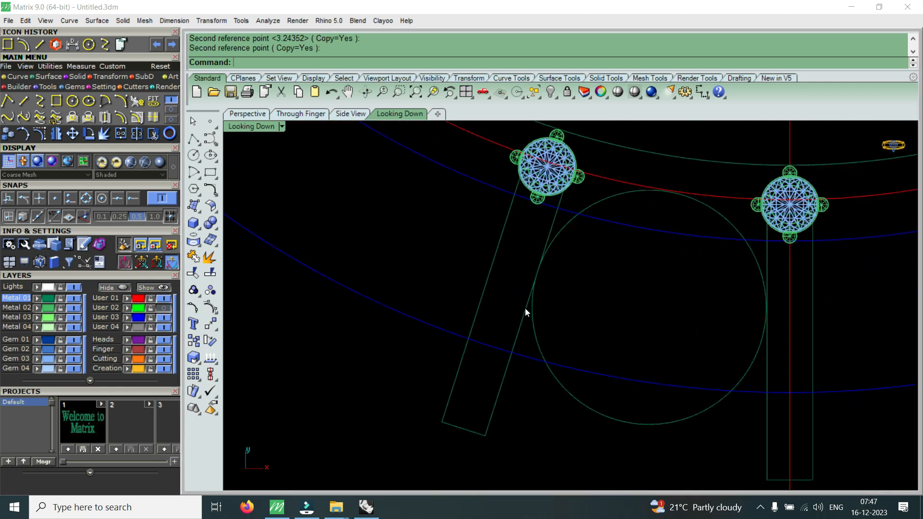
# Select the central connector rectangle and its tilted copy together as the cutting edges
pyautogui.click(522, 325)
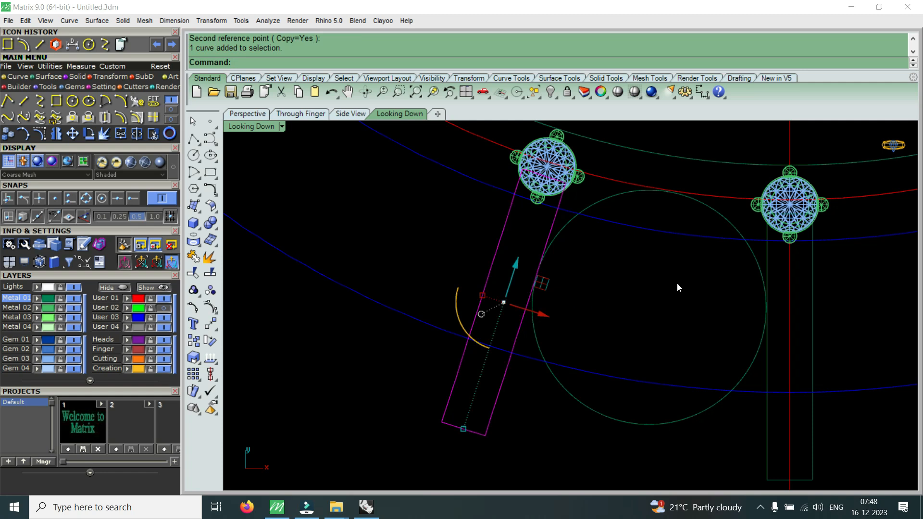
pyautogui.keyDown('shift'); pyautogui.click(731, 242); pyautogui.keyUp('shift')
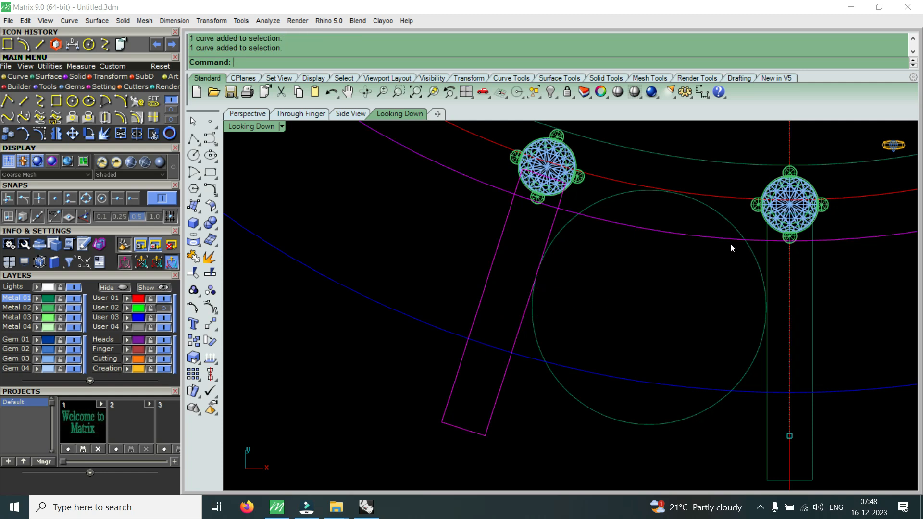
pyautogui.click(769, 382)
pyautogui.click(768, 382)
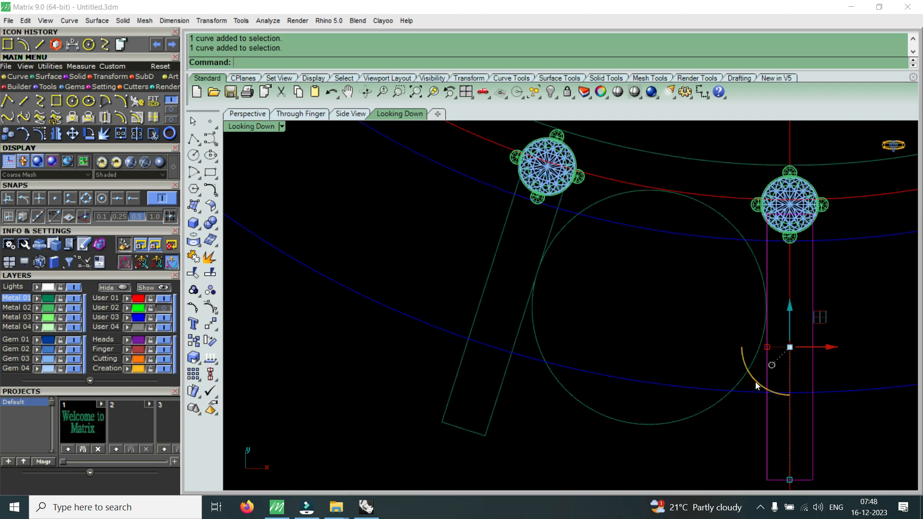
pyautogui.keyDown('shift'); pyautogui.click(518, 336); pyautogui.keyUp('shift')
pyautogui.scroll(-2, 556, 312)
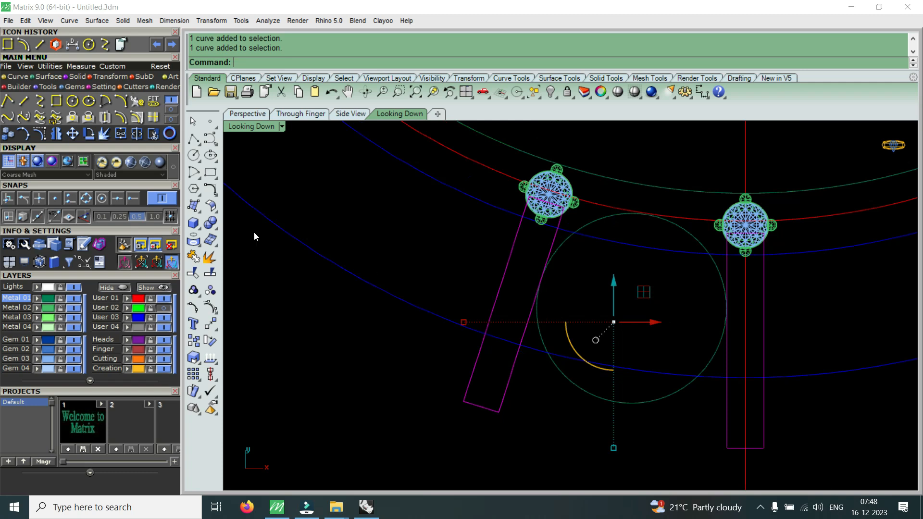
# Try to trim the upper blue arc on the outer side of the tilted rectangle, and undo that trim
pyautogui.click(153, 134)
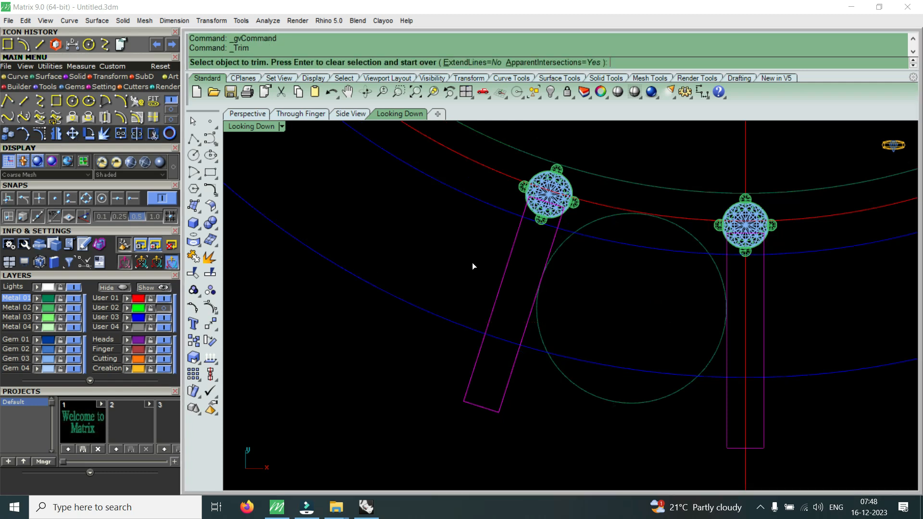
pyautogui.click(501, 212)
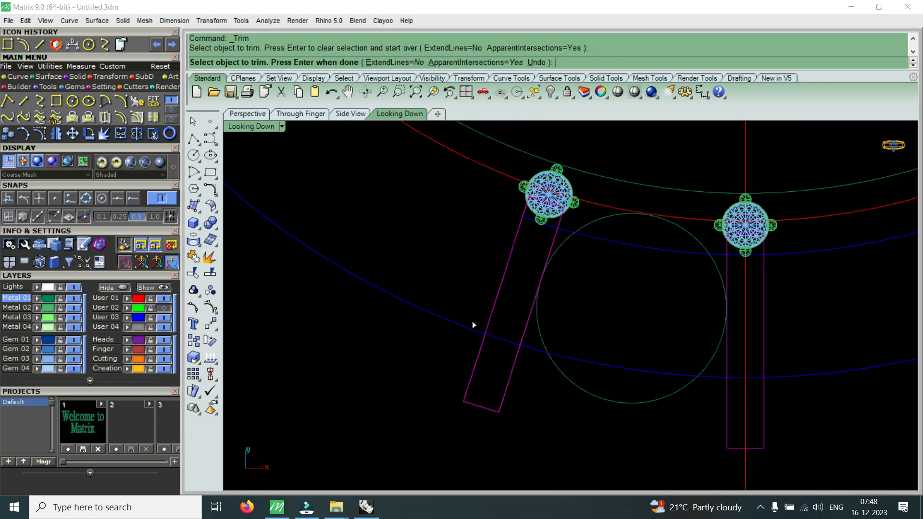
pyautogui.press('Return')
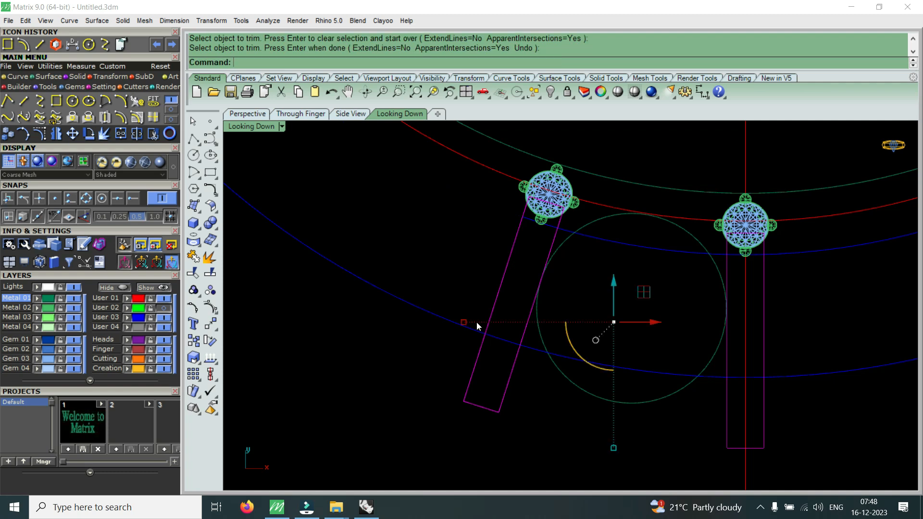
pyautogui.hotkey('ctrl', 'z')
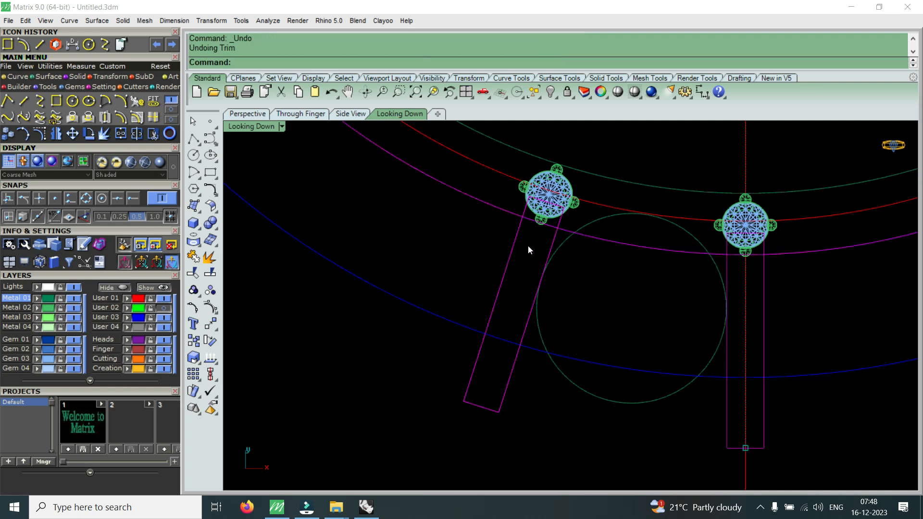
# Trim away the portions of both blue arcs that lie inside the tilted rectangle and the central rectangle
pyautogui.scroll(1, 586, 233)
pyautogui.rightClick(569, 244)
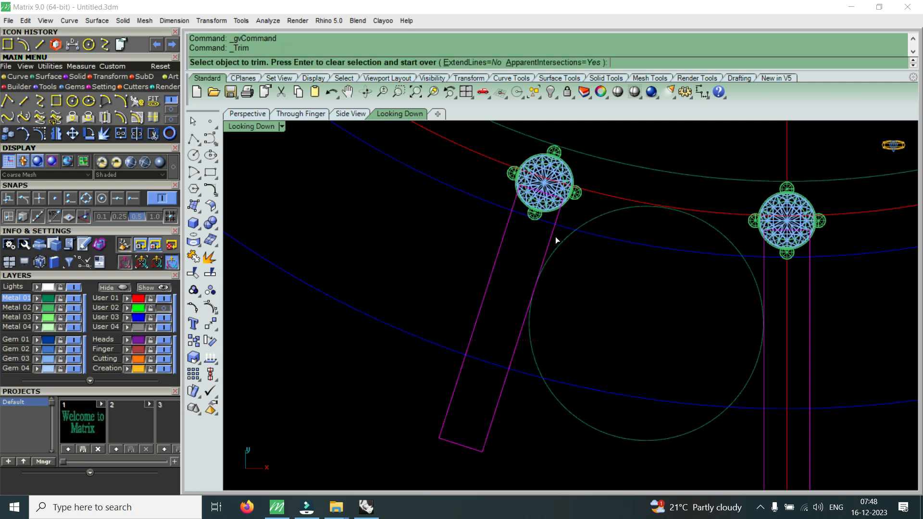
pyautogui.scroll(3, 549, 221)
pyautogui.click(549, 221)
pyautogui.scroll(-3, 554, 215)
pyautogui.scroll(-2, 517, 266)
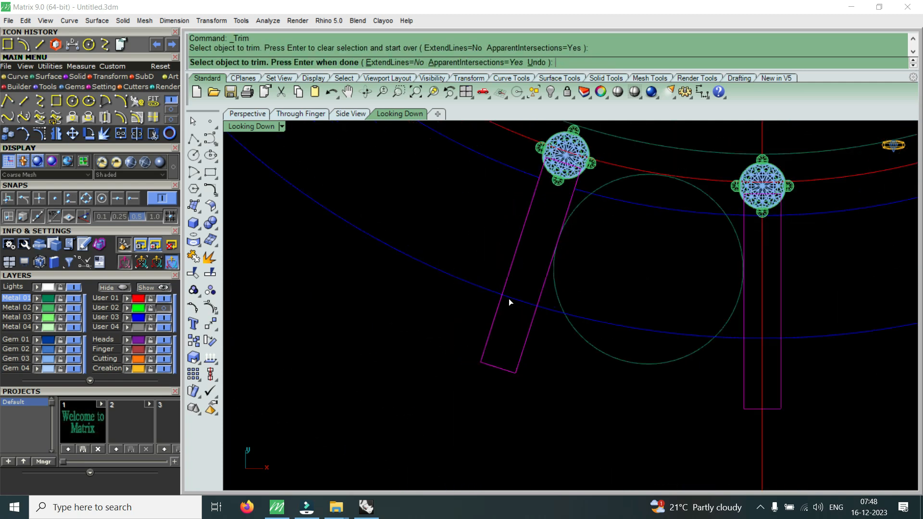
pyautogui.click(510, 298)
pyautogui.scroll(-8, 512, 297)
pyautogui.scroll(10, 628, 264)
pyautogui.scroll(2, 629, 264)
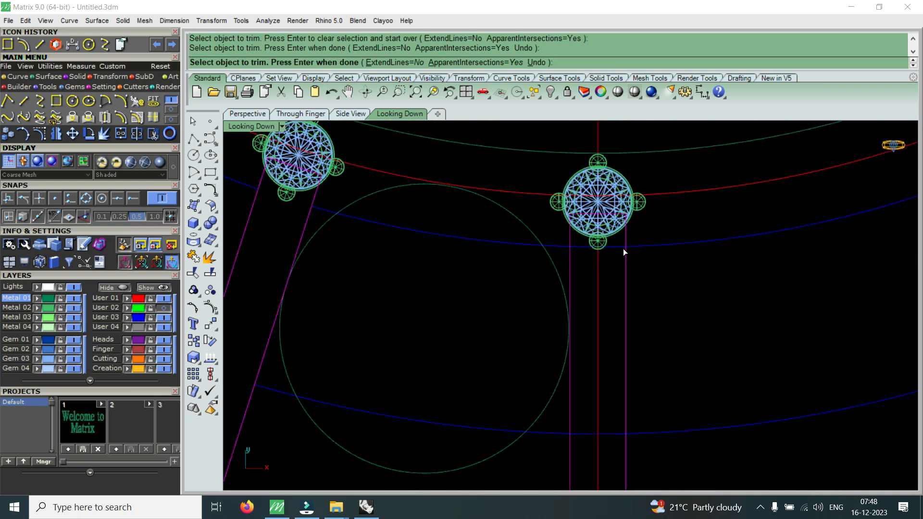
pyautogui.click(623, 252)
pyautogui.scroll(-8, 619, 297)
pyautogui.scroll(6, 616, 355)
pyautogui.click(619, 359)
pyautogui.scroll(-16, 619, 359)
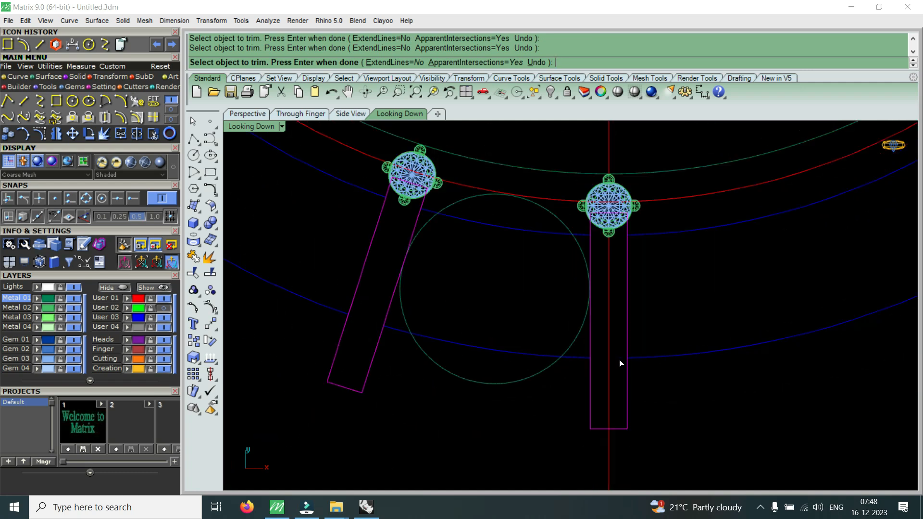
pyautogui.scroll(6, 683, 339)
pyautogui.rightClick(699, 371)
# Delete the leftover blue arcs outside the two rectangles, keeping only the pieces between them
pyautogui.moveTo(700, 379); pyautogui.dragTo(643, 307)
pyautogui.press('Delete')
pyautogui.scroll(8, 423, 286)
pyautogui.moveTo(432, 291); pyautogui.dragTo(336, 432)
pyautogui.press('Delete')
pyautogui.scroll(-6, 497, 316)
pyautogui.scroll(-3, 534, 324)
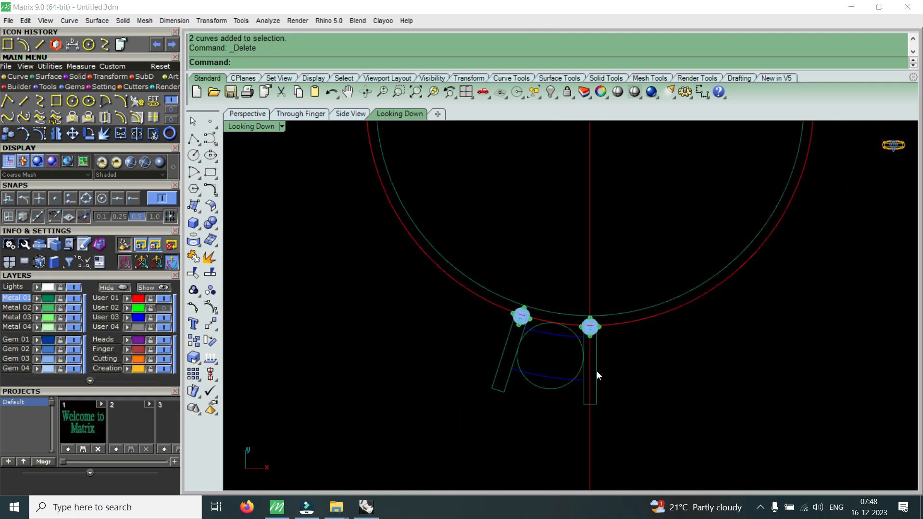
# Draw a line along the tilted rectangle's inner side, from the lower blue arc's end to the upper arc's end
pyautogui.scroll(3, 576, 348)
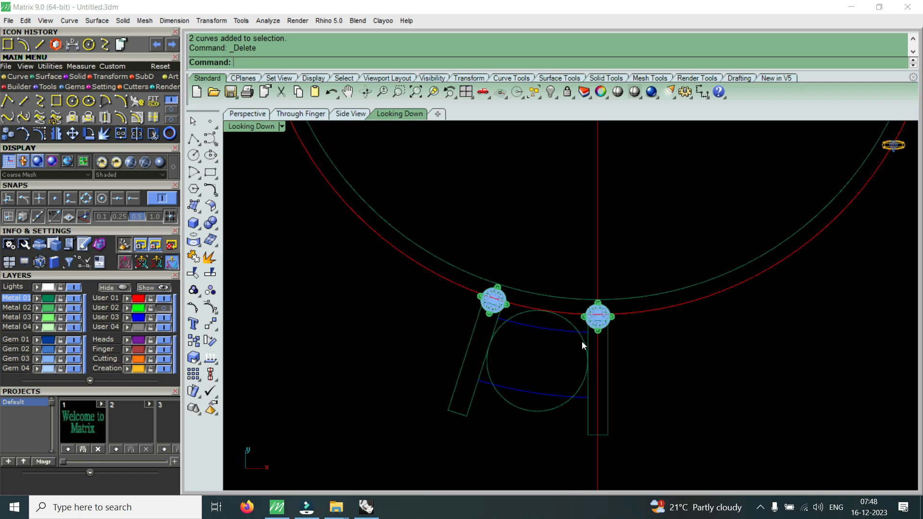
pyautogui.scroll(4, 505, 370)
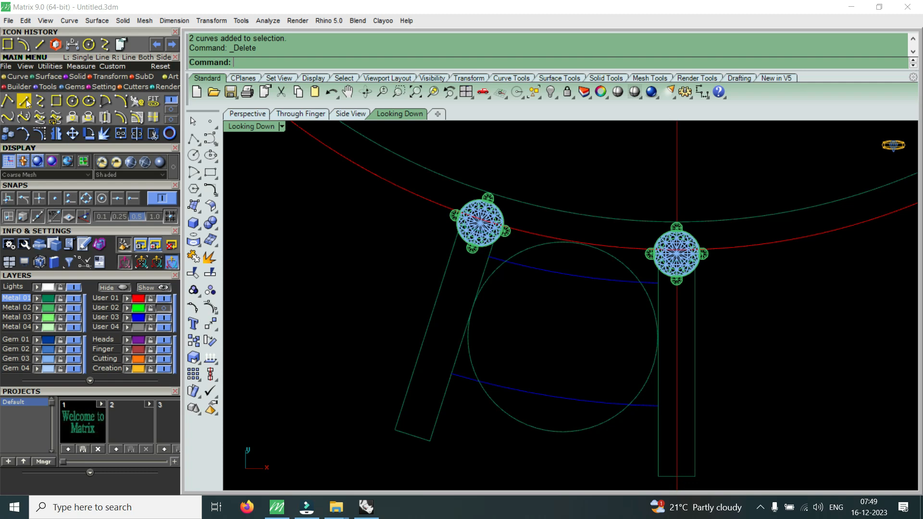
pyautogui.click(134, 199)
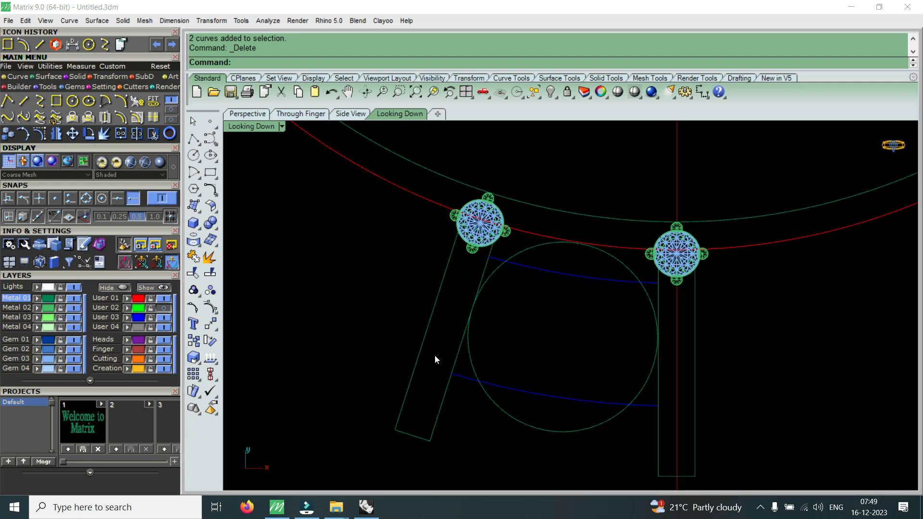
pyautogui.click(25, 100)
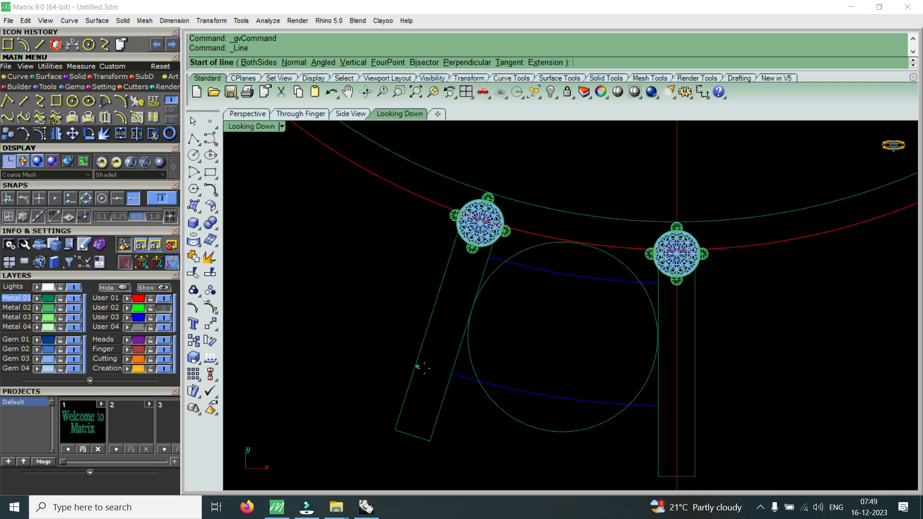
pyautogui.click(451, 373)
pyautogui.scroll(4, 488, 257)
pyautogui.click(489, 256)
pyautogui.scroll(-7, 490, 258)
pyautogui.scroll(9, 602, 350)
# Draw a line along the central rectangle's side joining the ends of the lower and upper blue arcs
pyautogui.rightClick(603, 350)
pyautogui.click(601, 373)
pyautogui.scroll(-3, 602, 372)
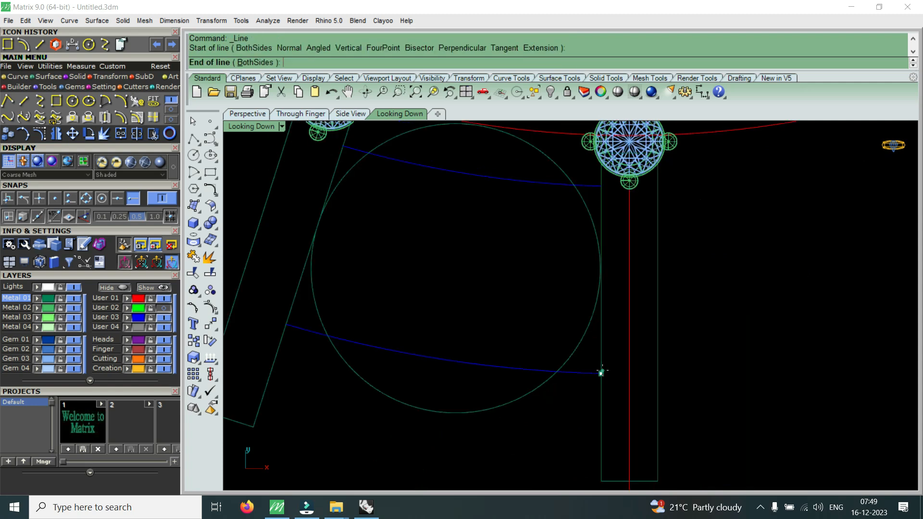
pyautogui.scroll(3, 601, 371)
pyautogui.click(602, 235)
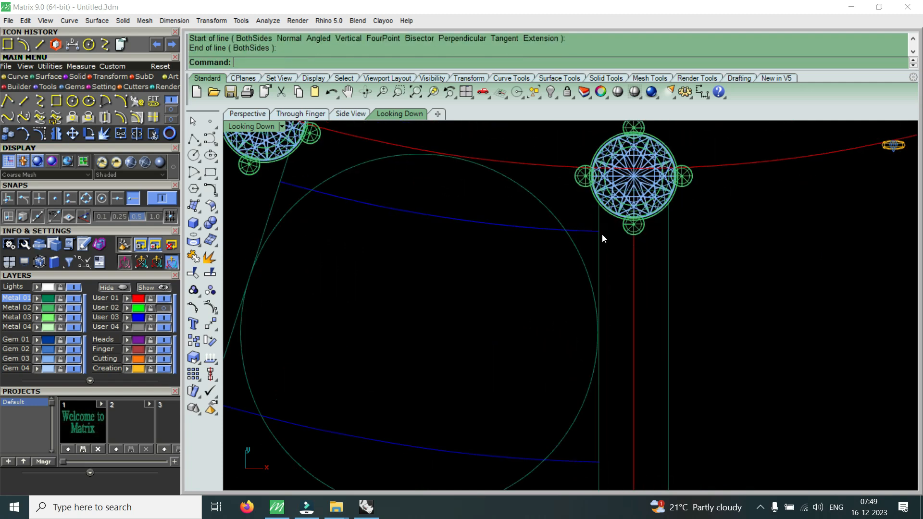
pyautogui.scroll(-3, 602, 235)
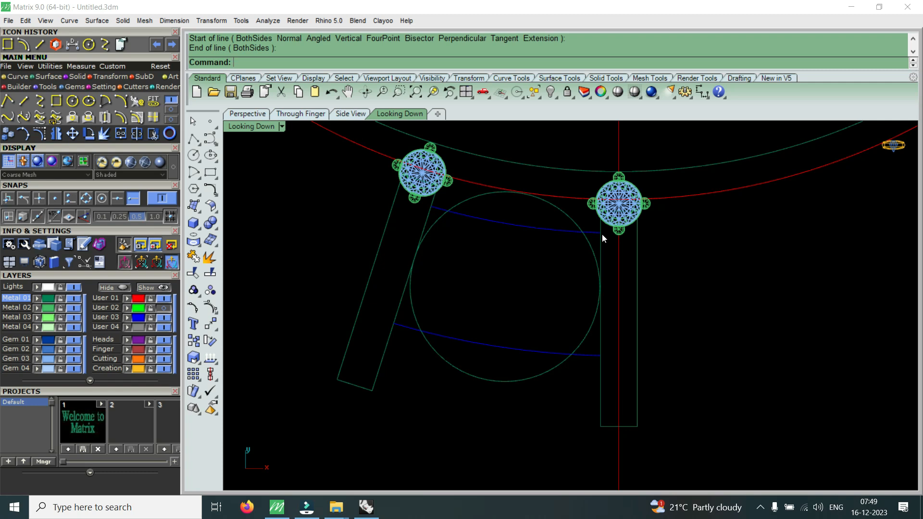
# Compare the band outline briefly with the reference image, and delete the tilted connector rectangle
pyautogui.click(164, 308)
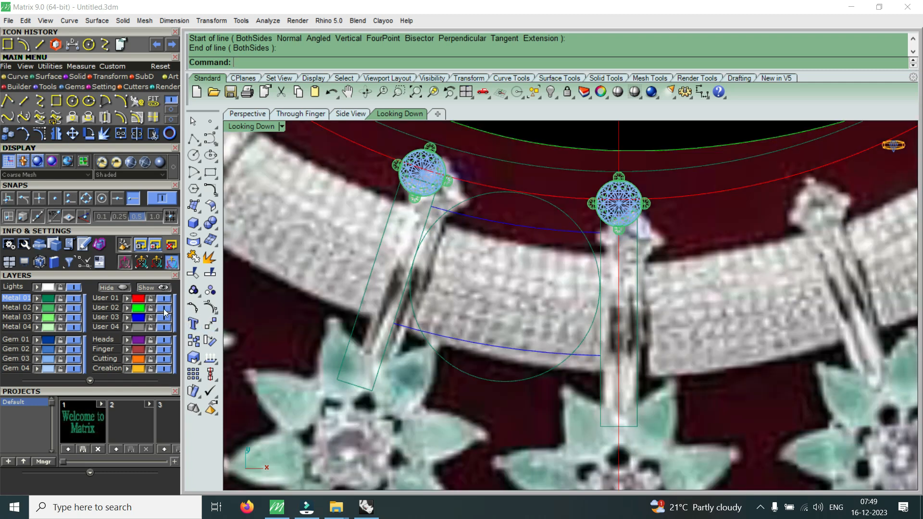
pyautogui.click(164, 310)
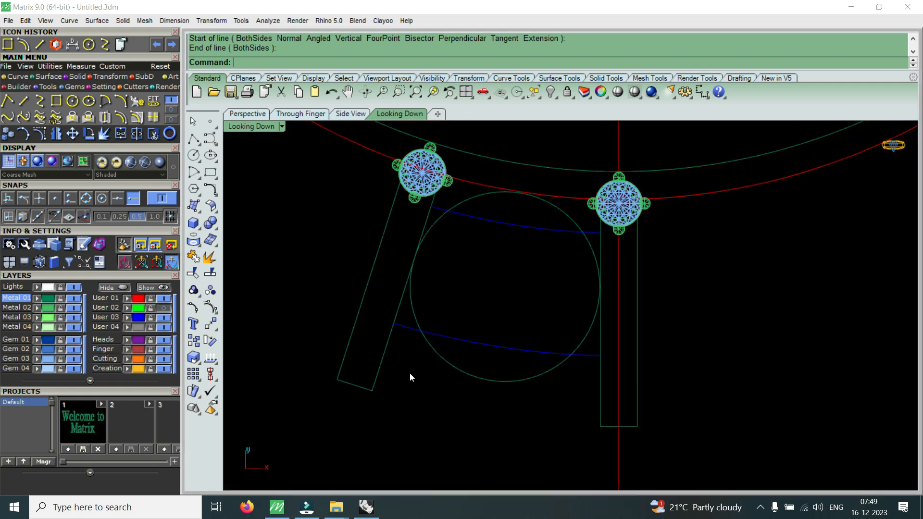
pyautogui.click(372, 390)
pyautogui.press('Delete')
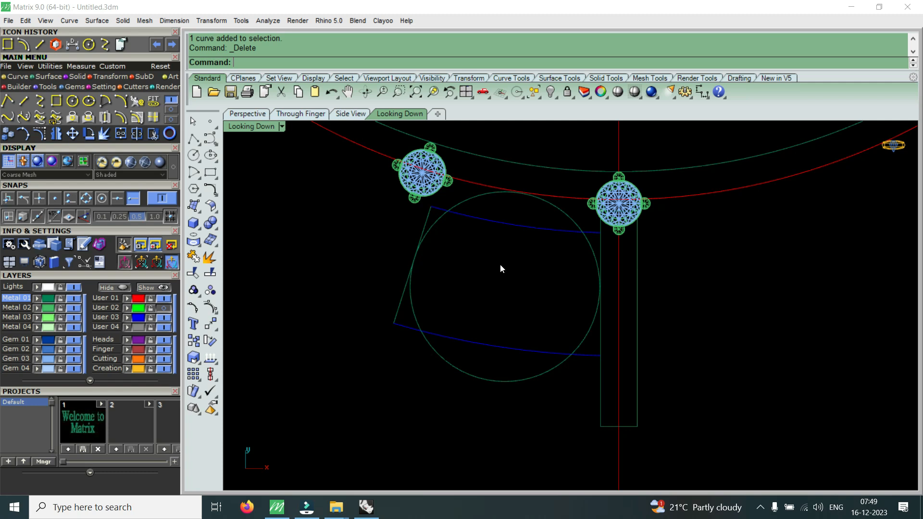
# Maximize the Perspective view and examine the band section outline beside the central prong-set stone
pyautogui.doubleClick(263, 129)
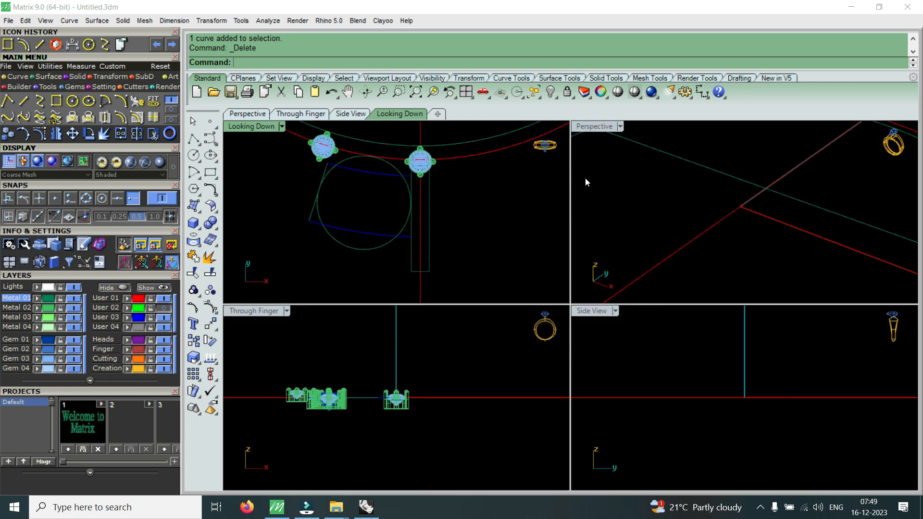
pyautogui.doubleClick(591, 126)
pyautogui.scroll(-8, 603, 335)
pyautogui.scroll(12, 507, 396)
pyautogui.moveTo(513, 385); pyautogui.dragTo(423, 331, button='right')
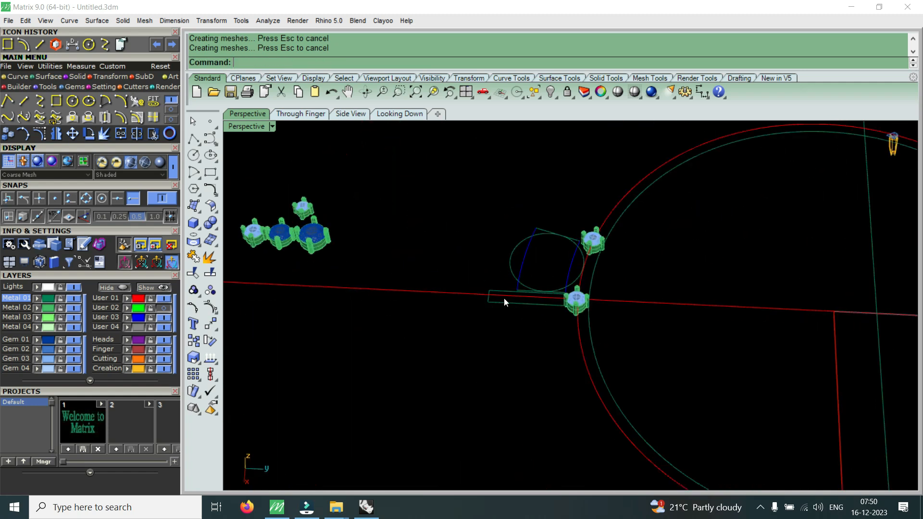
pyautogui.scroll(5, 504, 302)
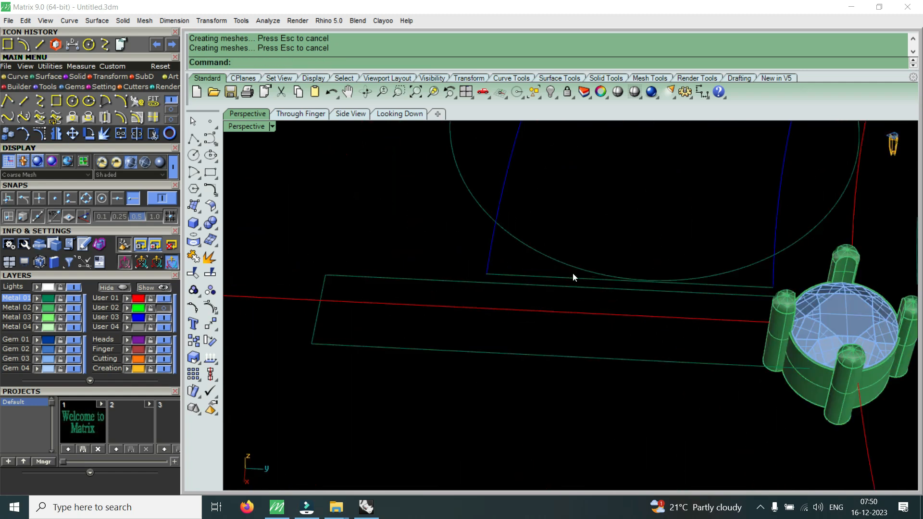
# Save the model in small format as "d nec 2" in the cad disiain folder
pyautogui.click(8, 20)
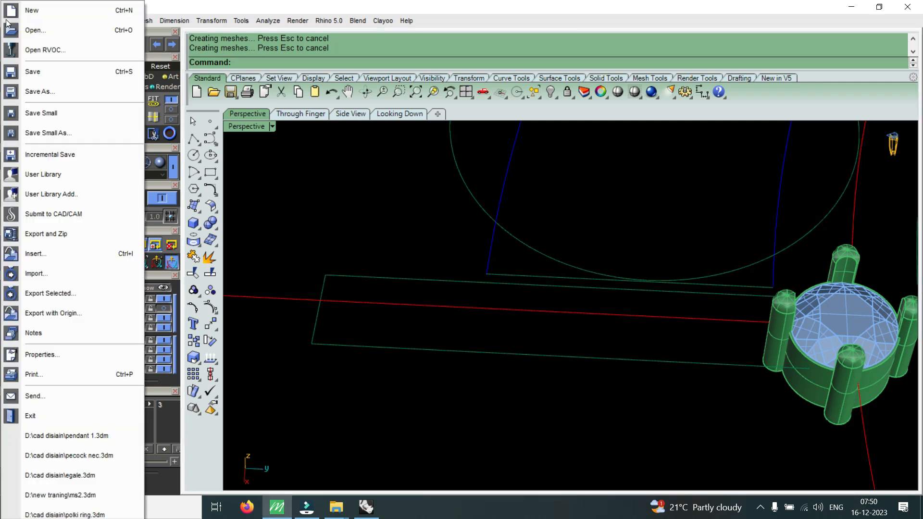
pyautogui.click(66, 112)
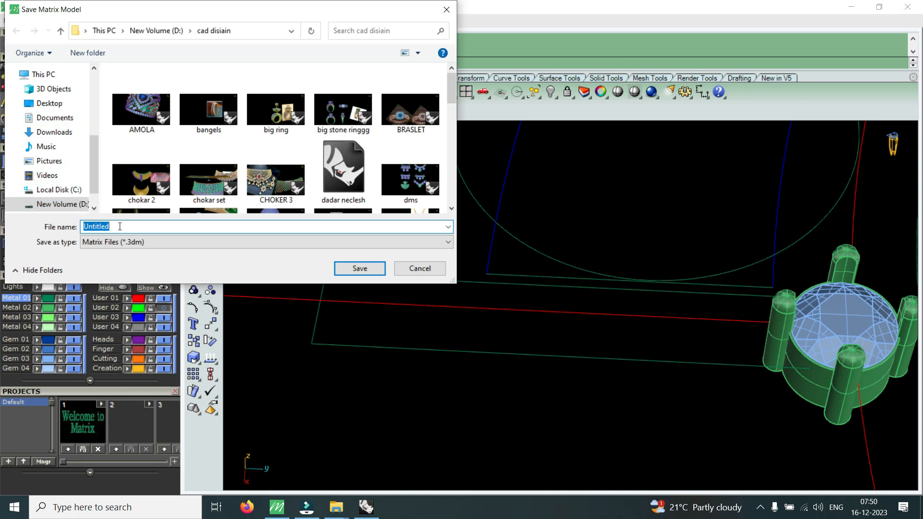
pyautogui.write('dadar')
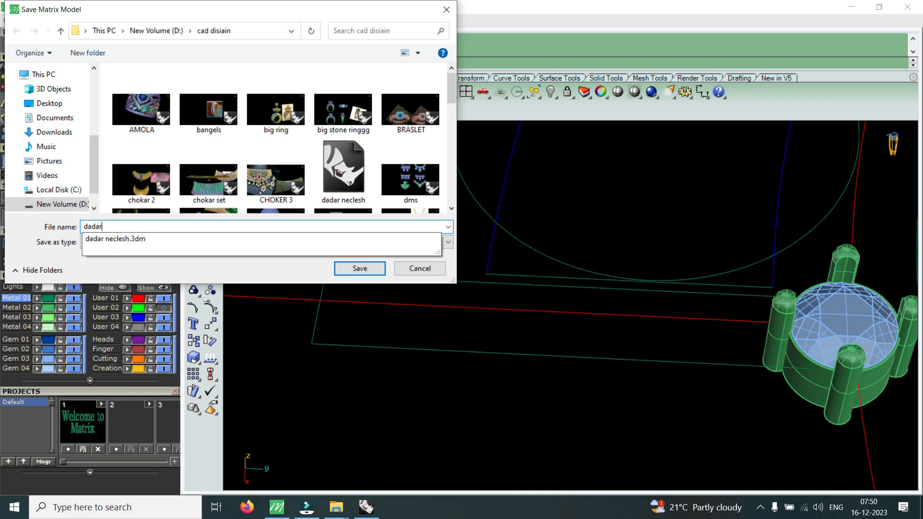
pyautogui.press('BackSpace')
pyautogui.press('BackSpace')
pyautogui.press('BackSpace')
pyautogui.press('BackSpace')
pyautogui.write('ne')
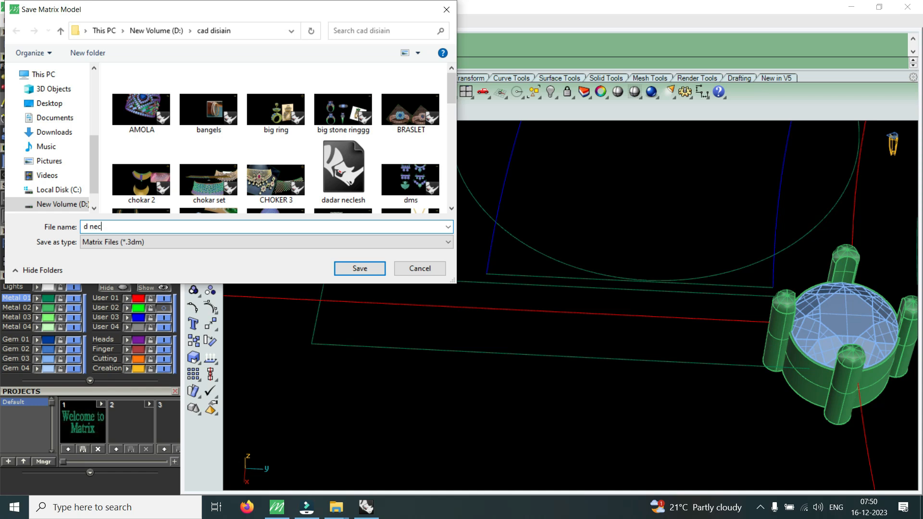
pyautogui.write('c 2')
pyautogui.click(373, 267)
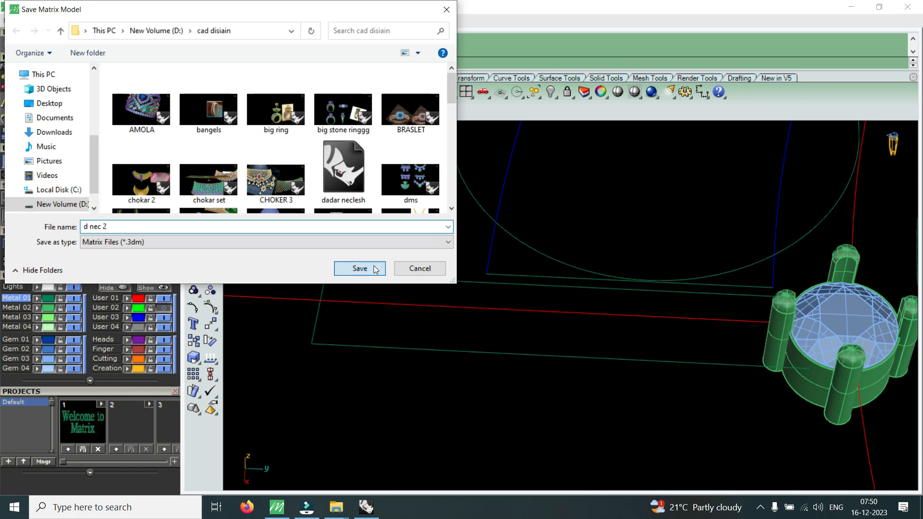
# Rebuild the band outline's line beside the central rectangle with 9 points and degree 3, deleting the input
pyautogui.scroll(-4, 483, 319)
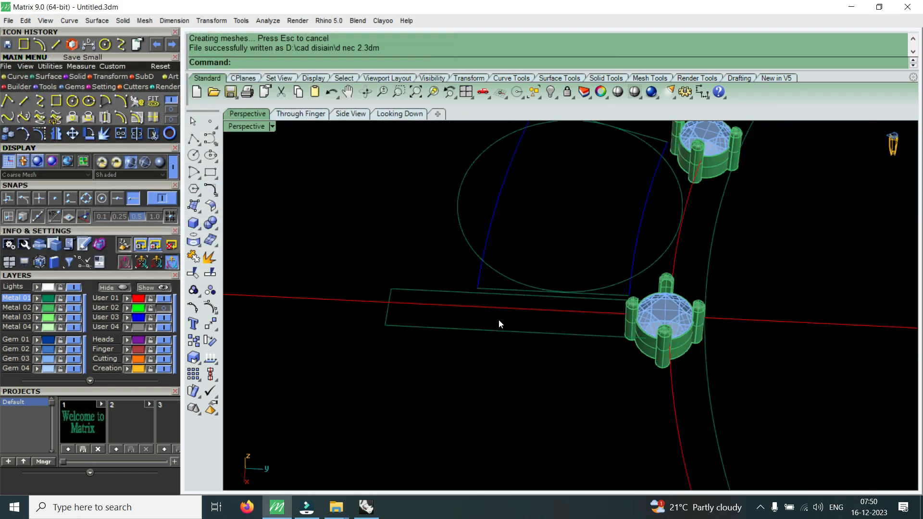
pyautogui.scroll(9, 509, 321)
pyautogui.moveTo(455, 328); pyautogui.dragTo(673, 363, button='right')
pyautogui.scroll(-14, 643, 267)
pyautogui.moveTo(573, 284); pyautogui.dragTo(570, 301, button='right')
pyautogui.scroll(12, 570, 301)
pyautogui.scroll(3, 673, 206)
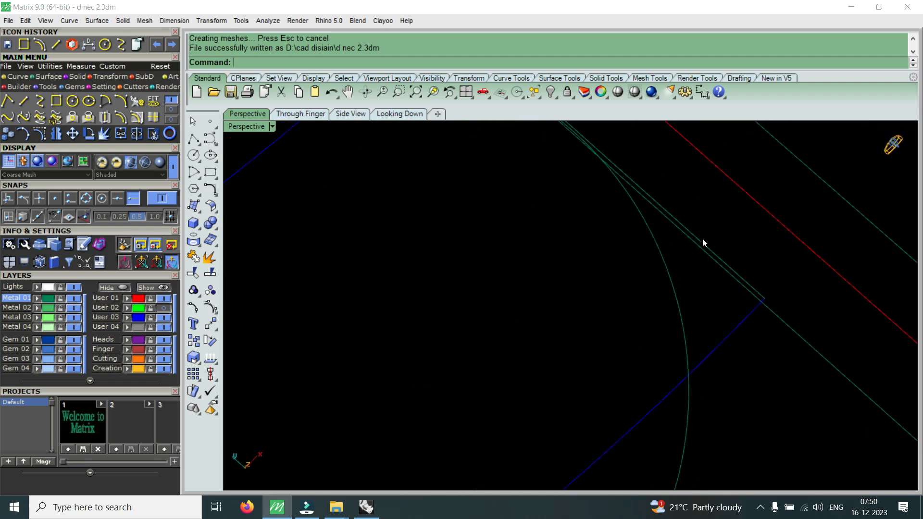
pyautogui.click(703, 245)
pyautogui.scroll(-8, 693, 312)
pyautogui.moveTo(719, 340); pyautogui.dragTo(535, 231, button='right')
pyautogui.scroll(-6, 535, 230)
pyautogui.scroll(10, 593, 299)
pyautogui.moveTo(593, 299); pyautogui.dragTo(515, 284, button='right')
pyautogui.write('rebuild')
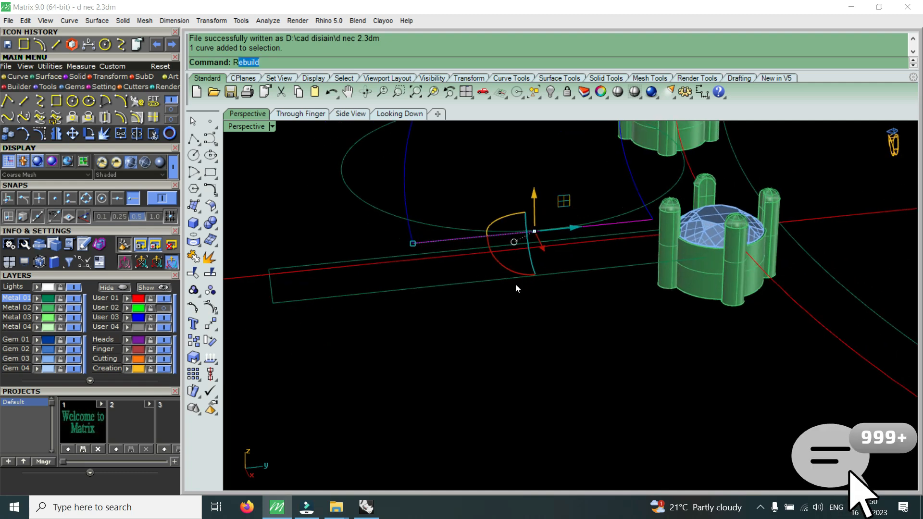
pyautogui.press('Return')
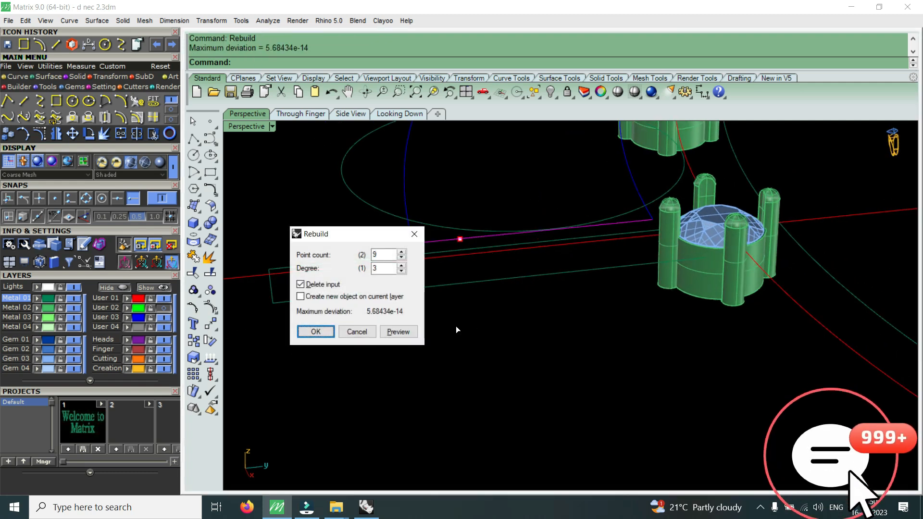
pyautogui.click(314, 331)
pyautogui.moveTo(548, 303); pyautogui.dragTo(548, 313, button='right')
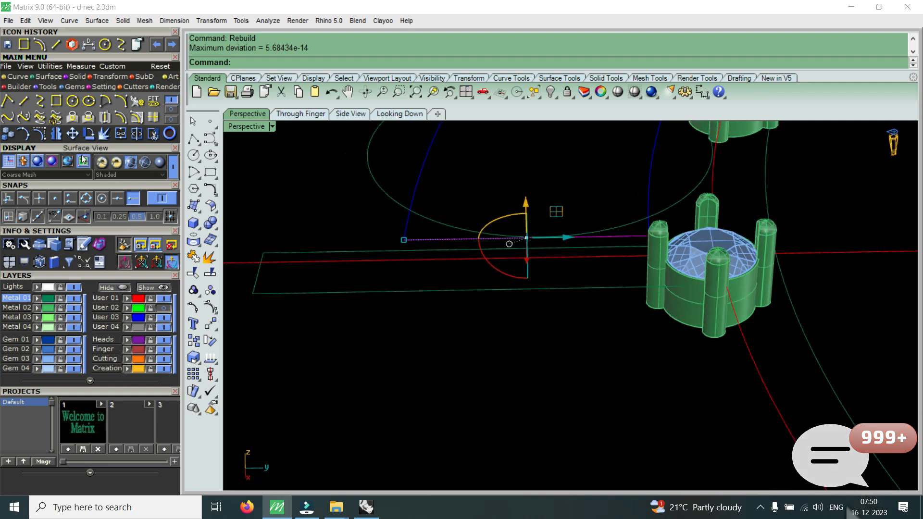
# Show the rebuilt line's control points and raise its middle point vertically to start an arch
pyautogui.press('F10')
pyautogui.scroll(3, 523, 189)
pyautogui.moveTo(522, 186); pyautogui.dragTo(558, 272)
pyautogui.scroll(-6, 575, 299)
pyautogui.moveTo(575, 299); pyautogui.dragTo(560, 248, button='right')
pyautogui.scroll(4, 561, 248)
pyautogui.moveTo(549, 253); pyautogui.dragTo(570, 218)
pyautogui.scroll(3, 570, 217)
pyautogui.moveTo(570, 217); pyautogui.dragTo(394, 439, button='right')
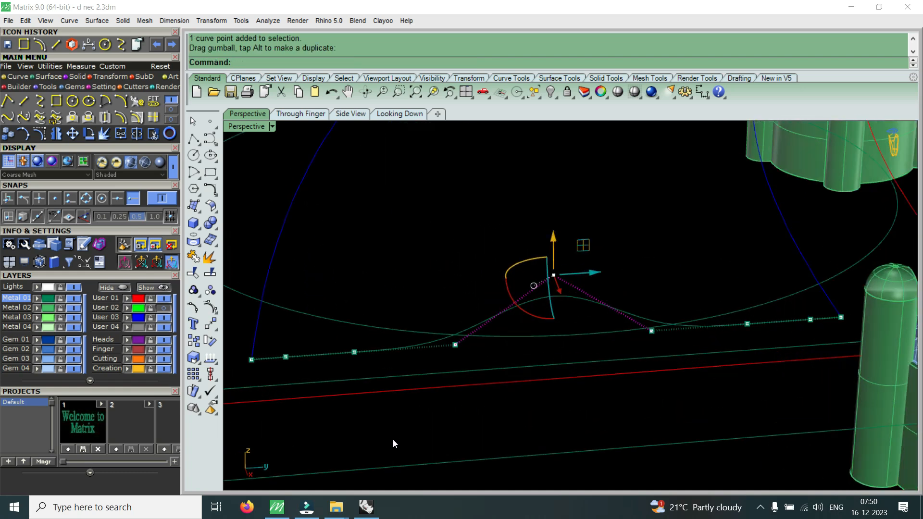
# Raise the pair of control points beside the middle one and the next pair outward to widen the arch
pyautogui.click(455, 345)
pyautogui.keyDown('shift'); pyautogui.click(652, 330); pyautogui.keyUp('shift')
pyautogui.moveTo(659, 319); pyautogui.dragTo(582, 281, button='right')
pyautogui.moveTo(575, 273); pyautogui.dragTo(596, 232)
pyautogui.moveTo(355, 248); pyautogui.dragTo(397, 341)
pyautogui.keyDown('shift'); pyautogui.moveTo(724, 239); pyautogui.dragTo(777, 322); pyautogui.keyUp('shift')
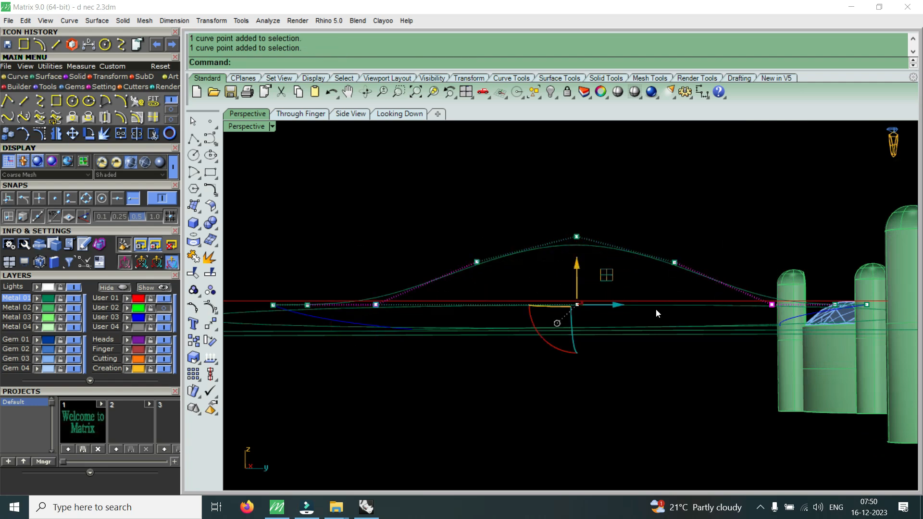
pyautogui.moveTo(577, 265); pyautogui.dragTo(601, 228)
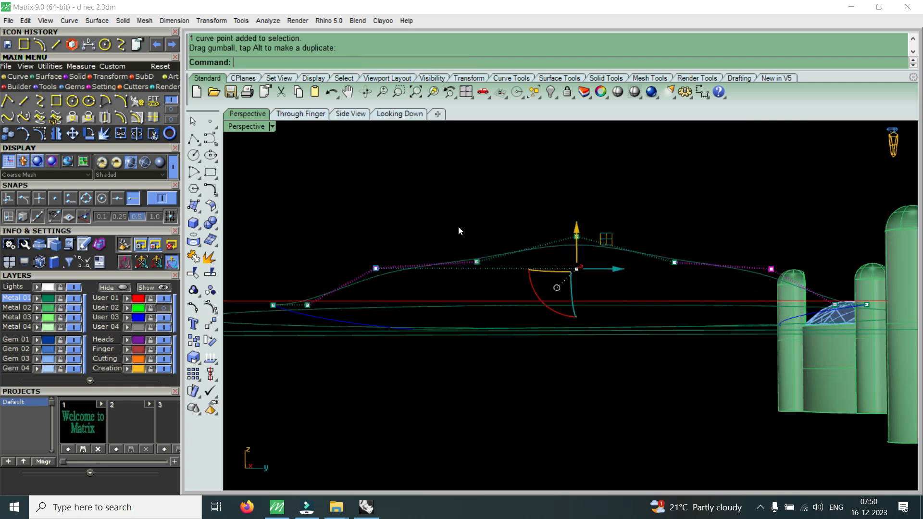
# Raise the pair beside the middle point further and lift the two control points next to the curve's ends
pyautogui.moveTo(457, 228); pyautogui.dragTo(500, 290)
pyautogui.moveTo(649, 206); pyautogui.dragTo(698, 304)
pyautogui.moveTo(584, 225); pyautogui.dragTo(594, 203)
pyautogui.moveTo(294, 258); pyautogui.dragTo(329, 318)
pyautogui.scroll(-6, 433, 302)
pyautogui.scroll(6, 596, 291)
pyautogui.moveTo(596, 298); pyautogui.dragTo(639, 380, button='right')
pyautogui.scroll(2, 645, 376)
pyautogui.moveTo(655, 437); pyautogui.dragTo(693, 339)
pyautogui.moveTo(693, 339); pyautogui.dragTo(512, 299, button='right')
pyautogui.moveTo(511, 299); pyautogui.dragTo(521, 289)
# Raise the arch's inner group of control points together and lift its middle point slightly more
pyautogui.moveTo(525, 281); pyautogui.dragTo(402, 248, button='right')
pyautogui.moveTo(383, 241); pyautogui.dragTo(647, 316)
pyautogui.moveTo(521, 247); pyautogui.dragTo(526, 233)
pyautogui.moveTo(473, 211); pyautogui.dragTo(525, 289)
pyautogui.moveTo(516, 228); pyautogui.dragTo(522, 218)
# Raise the two control points next to the curve's ends to round off the arch's shoulders
pyautogui.scroll(-4, 523, 217)
pyautogui.moveTo(523, 240); pyautogui.dragTo(517, 338, button='right')
pyautogui.scroll(2, 411, 338)
pyautogui.scroll(2, 407, 338)
pyautogui.moveTo(388, 343); pyautogui.dragTo(428, 319)
pyautogui.scroll(-2, 415, 302)
pyautogui.scroll(3, 713, 324)
pyautogui.keyDown('shift'); pyautogui.moveTo(716, 324); pyautogui.dragTo(777, 284); pyautogui.keyUp('shift')
pyautogui.scroll(-3, 596, 340)
pyautogui.moveTo(596, 340); pyautogui.dragTo(568, 267, button='right')
pyautogui.scroll(4, 564, 267)
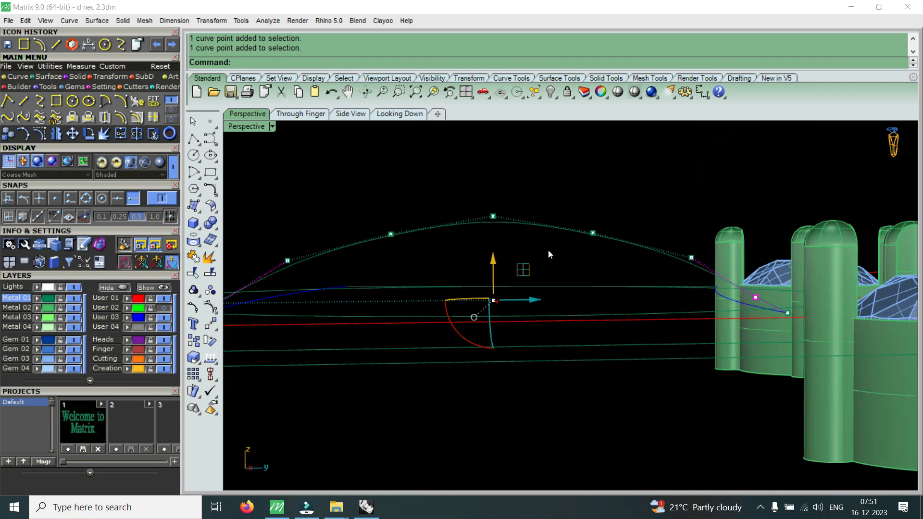
pyautogui.moveTo(497, 260); pyautogui.dragTo(501, 243)
pyautogui.scroll(-2, 569, 263)
pyautogui.scroll(-4, 537, 261)
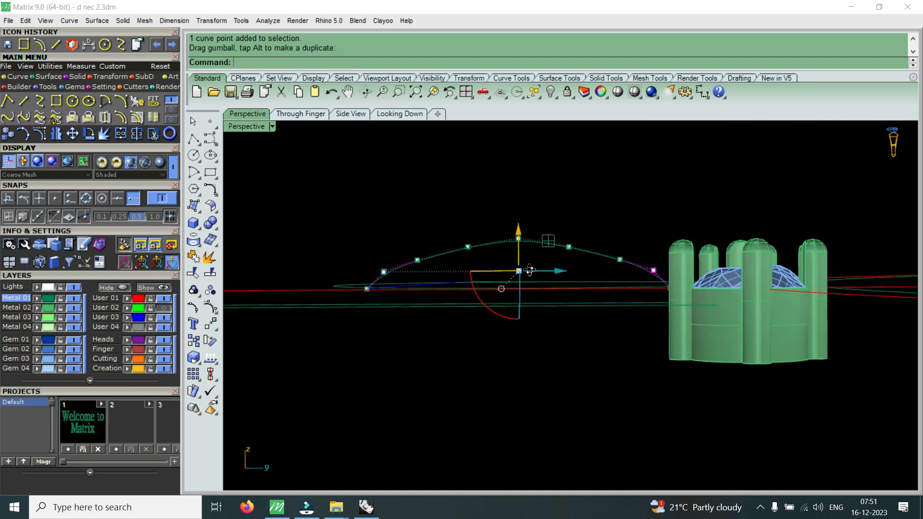
# Raise the two inner control points on each side of the crest, and lift the central group including the middle point
pyautogui.scroll(4, 448, 240)
pyautogui.moveTo(383, 213); pyautogui.dragTo(493, 291)
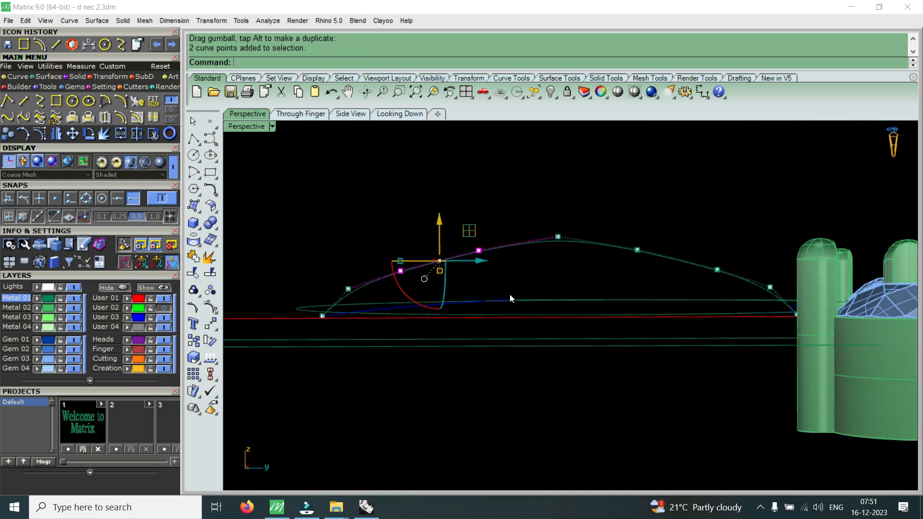
pyautogui.keyDown('shift'); pyautogui.moveTo(631, 218); pyautogui.dragTo(729, 290); pyautogui.keyUp('shift')
pyautogui.moveTo(566, 225); pyautogui.dragTo(568, 212)
pyautogui.moveTo(463, 194); pyautogui.dragTo(667, 290)
pyautogui.moveTo(558, 200); pyautogui.dragTo(563, 179)
pyautogui.press('Escape')
# Slightly raise the third control points from both ends and the pair beside the middle point to smooth the arch
pyautogui.moveTo(382, 225); pyautogui.dragTo(425, 289)
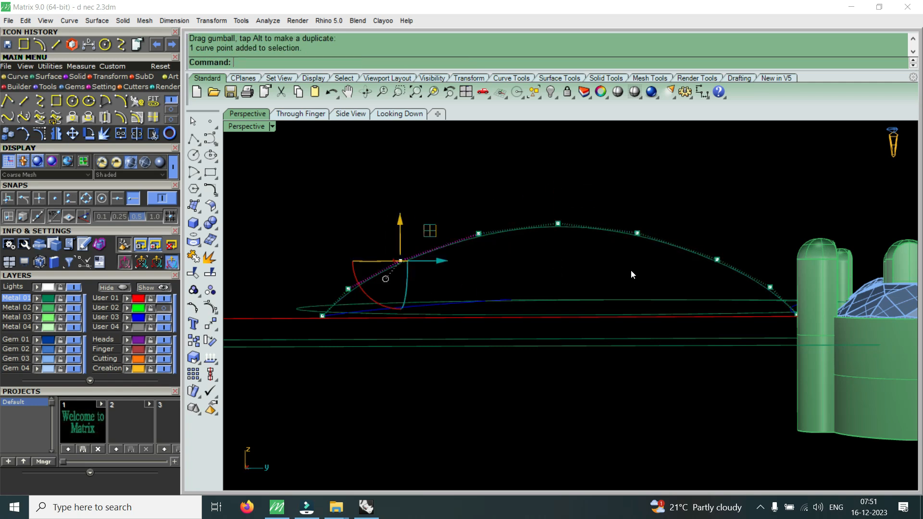
pyautogui.keyDown('shift'); pyautogui.moveTo(694, 218); pyautogui.dragTo(737, 274); pyautogui.keyUp('shift')
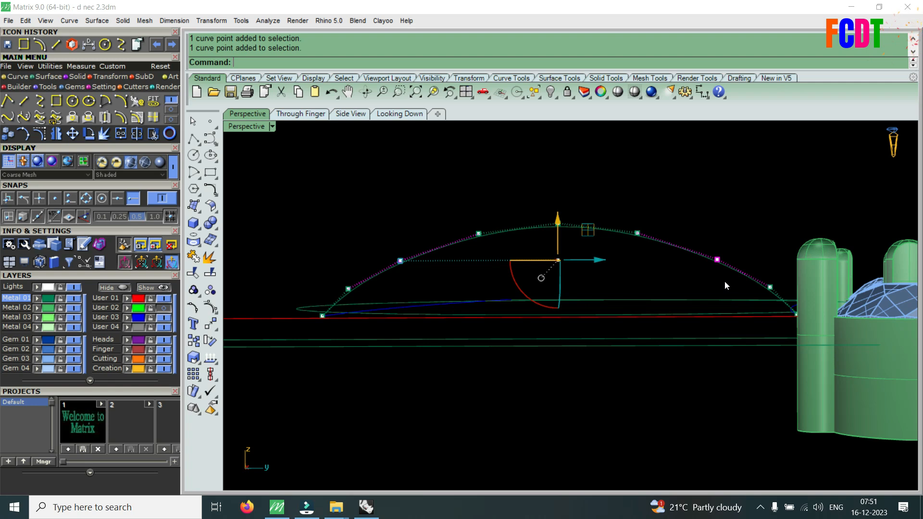
pyautogui.moveTo(557, 218); pyautogui.dragTo(557, 215)
pyautogui.click(469, 197)
pyautogui.moveTo(441, 180); pyautogui.dragTo(506, 272)
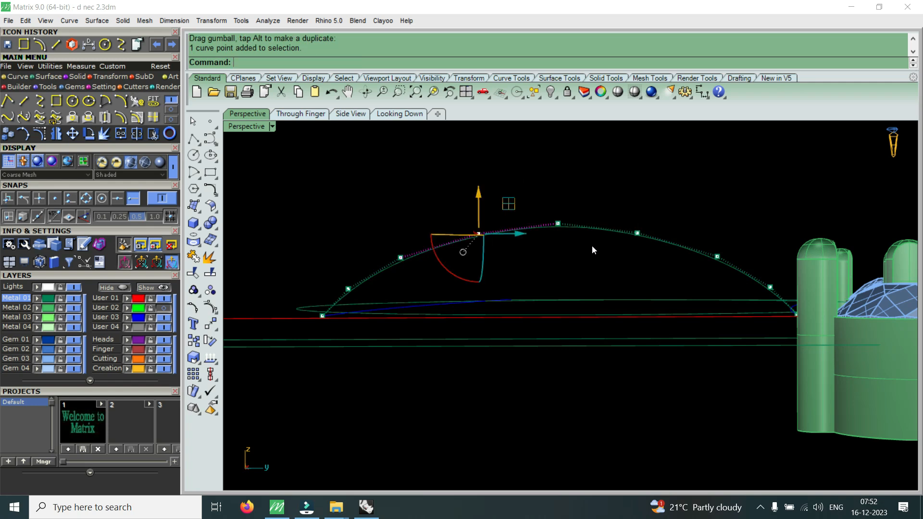
pyautogui.keyDown('shift'); pyautogui.moveTo(624, 209); pyautogui.dragTo(654, 254); pyautogui.keyUp('shift')
pyautogui.moveTo(557, 192); pyautogui.dragTo(568, 181)
pyautogui.press('Escape')
# Inspect the arch from several sides and nudge the third control points from both ends upward
pyautogui.moveTo(486, 224); pyautogui.dragTo(765, 327, button='right')
pyautogui.scroll(-3, 627, 342)
pyautogui.moveTo(626, 342); pyautogui.dragTo(811, 295, button='right')
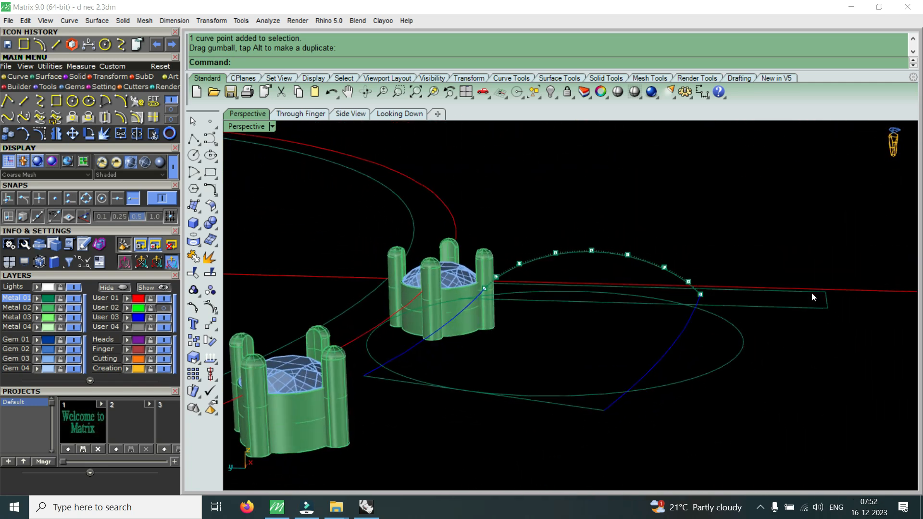
pyautogui.scroll(4, 661, 273)
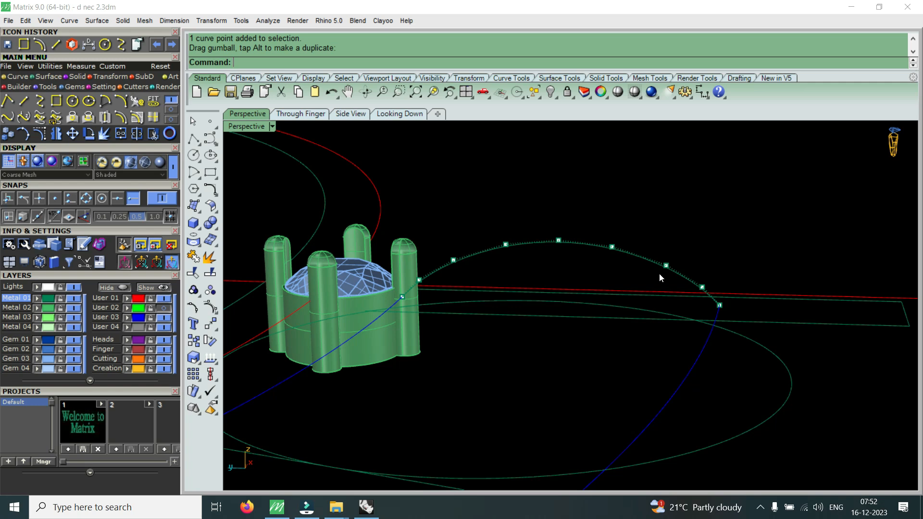
pyautogui.moveTo(649, 305); pyautogui.dragTo(412, 260, button='right')
pyautogui.scroll(5, 423, 257)
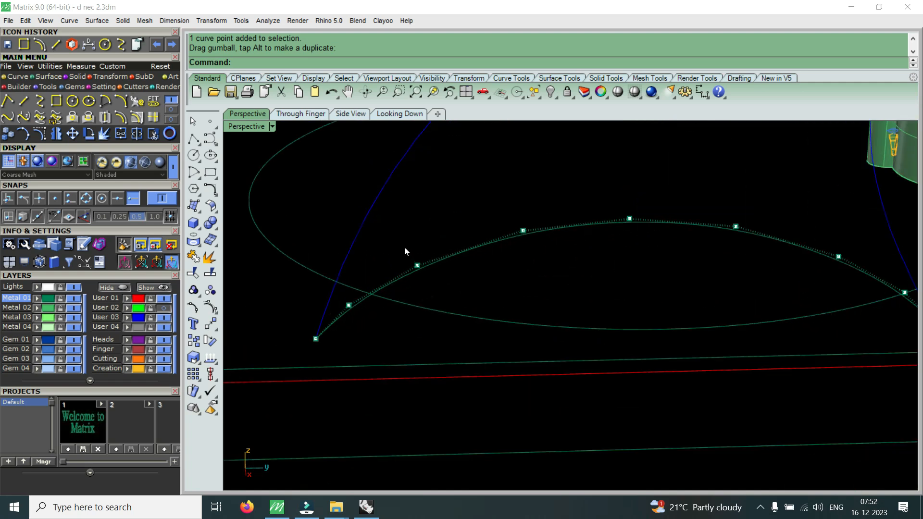
pyautogui.click(417, 265)
pyautogui.scroll(-4, 618, 293)
pyautogui.scroll(2, 593, 234)
pyautogui.keyDown('shift'); pyautogui.moveTo(589, 235); pyautogui.dragTo(634, 308); pyautogui.keyUp('shift')
pyautogui.scroll(-2, 560, 295)
pyautogui.moveTo(560, 295); pyautogui.dragTo(649, 277, button='right')
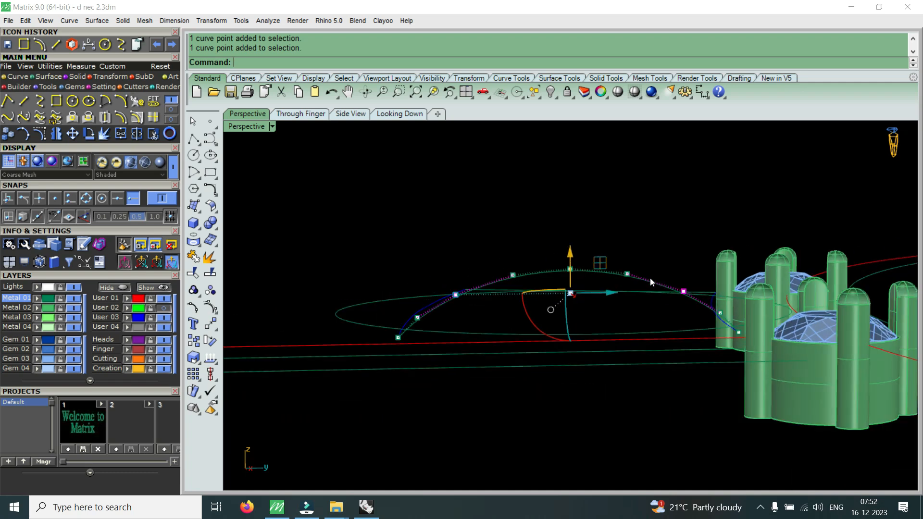
pyautogui.scroll(5, 607, 273)
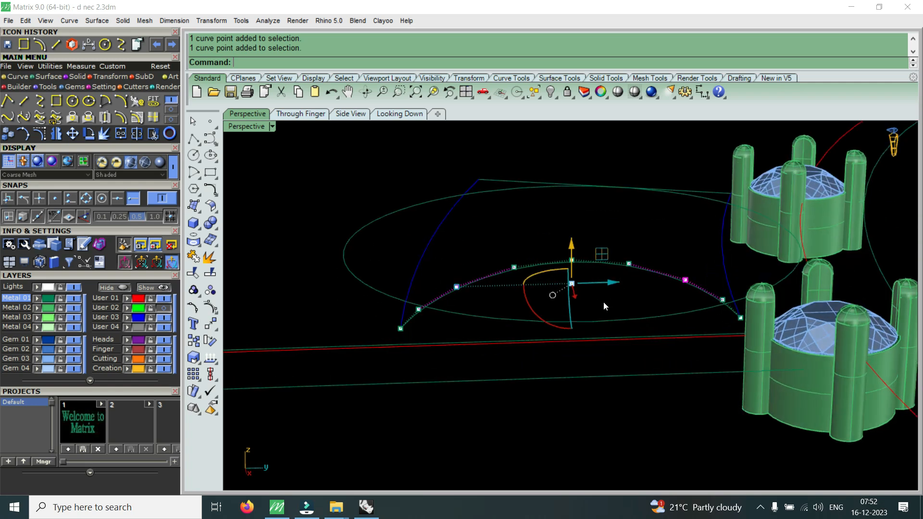
pyautogui.click(557, 266)
pyautogui.scroll(-3, 593, 259)
pyautogui.scroll(3, 592, 260)
# Fine-tune the height of the arch's inner control points and of its middle point
pyautogui.moveTo(436, 237); pyautogui.dragTo(714, 294)
pyautogui.moveTo(614, 232); pyautogui.dragTo(598, 212, button='right')
pyautogui.moveTo(486, 201); pyautogui.dragTo(588, 284)
pyautogui.click(565, 218)
pyautogui.scroll(-3, 575, 220)
pyautogui.moveTo(588, 248); pyautogui.dragTo(583, 319, button='right')
pyautogui.scroll(2, 520, 284)
pyautogui.moveTo(520, 284); pyautogui.dragTo(569, 199, button='right')
pyautogui.scroll(4, 462, 259)
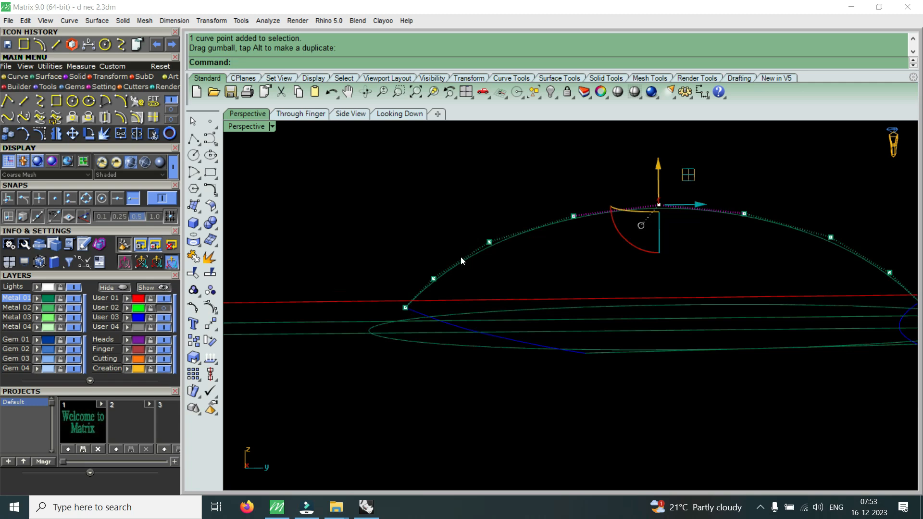
# Adjust the control points next to the arch's ends and slightly raise the pair beside the middle point
pyautogui.moveTo(398, 247); pyautogui.dragTo(454, 281)
pyautogui.moveTo(454, 280); pyautogui.dragTo(673, 250, button='right')
pyautogui.keyDown('shift'); pyautogui.click(738, 290); pyautogui.keyUp('shift')
pyautogui.scroll(-6, 708, 251)
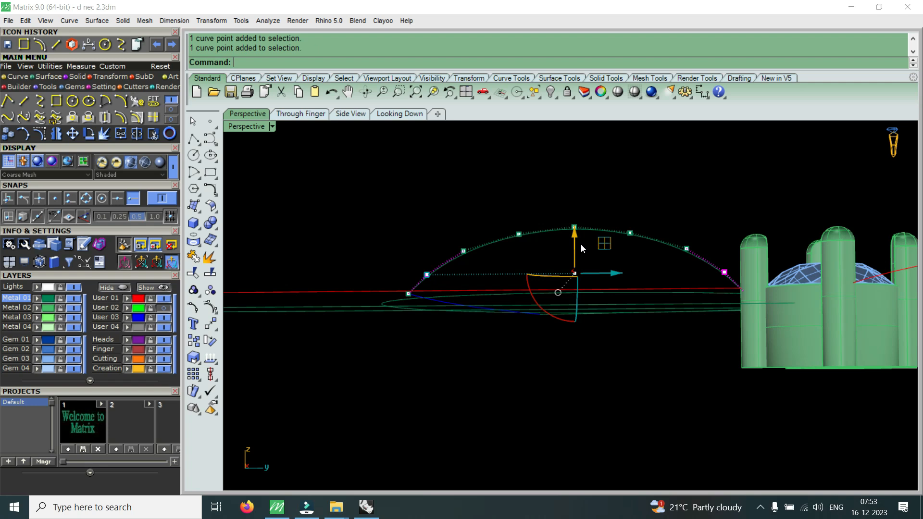
pyautogui.moveTo(499, 200); pyautogui.dragTo(539, 254)
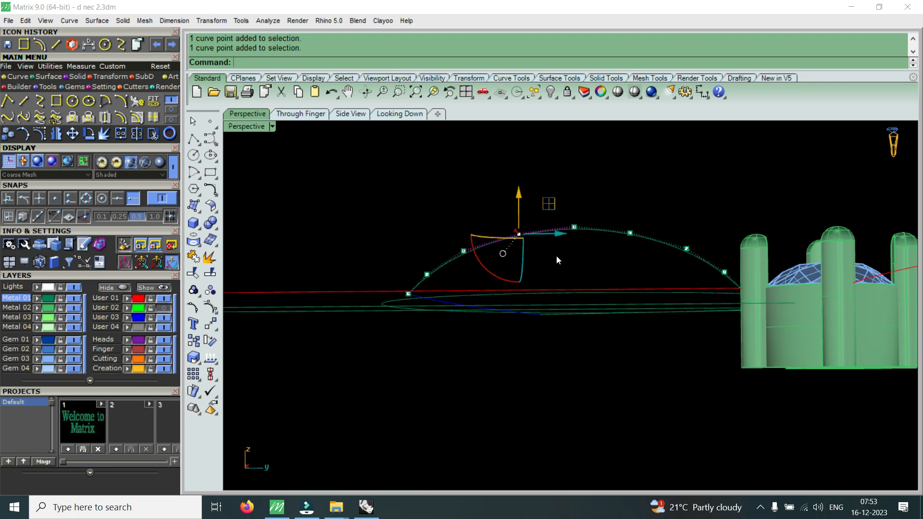
pyautogui.scroll(6, 612, 220)
pyautogui.keyDown('shift'); pyautogui.moveTo(606, 208); pyautogui.dragTo(645, 257); pyautogui.keyUp('shift')
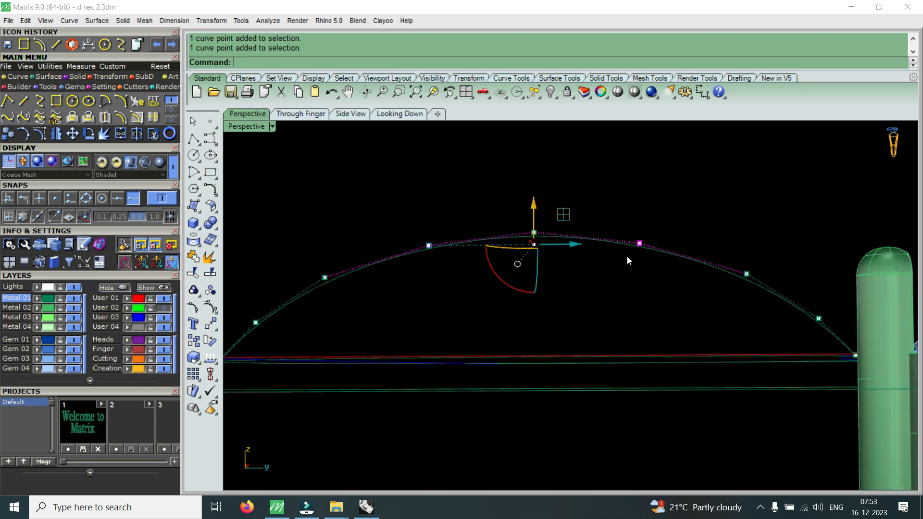
pyautogui.moveTo(533, 208); pyautogui.dragTo(539, 203)
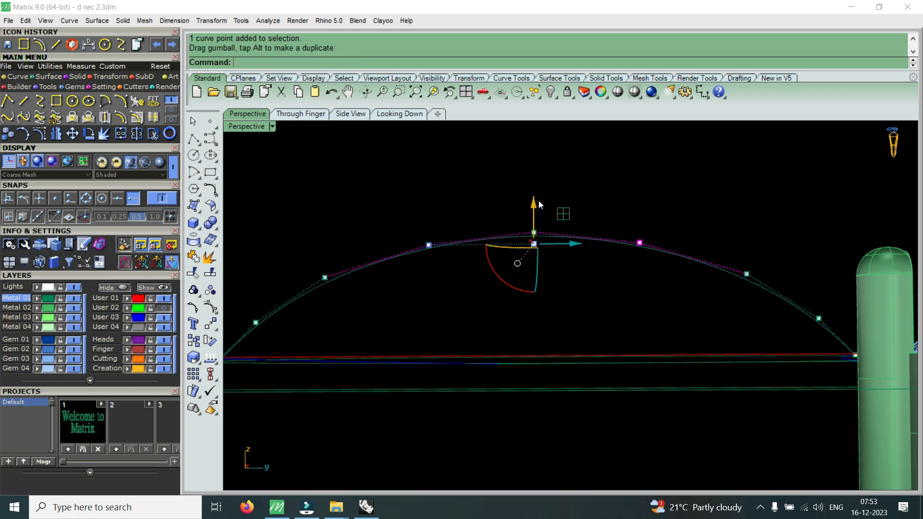
# Refine the arch's crest by nudging the pair beside the middle point and raising the middle point slightly
pyautogui.scroll(-6, 538, 200)
pyautogui.click(527, 210)
pyautogui.scroll(3, 430, 246)
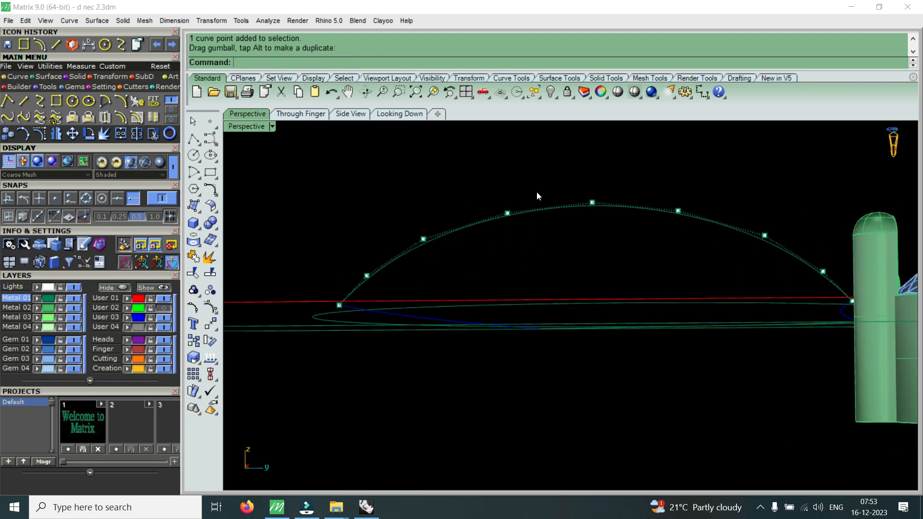
pyautogui.click(507, 213)
pyautogui.keyDown('shift'); pyautogui.moveTo(651, 178); pyautogui.dragTo(705, 235); pyautogui.keyUp('shift')
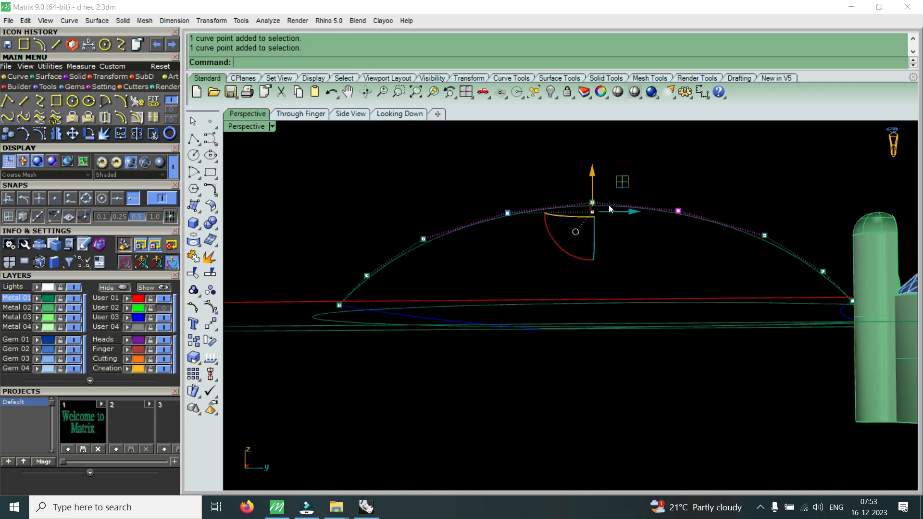
pyautogui.scroll(3, 604, 187)
pyautogui.moveTo(591, 184); pyautogui.dragTo(599, 231)
pyautogui.click(595, 180)
pyautogui.scroll(-4, 599, 232)
pyautogui.scroll(2, 590, 204)
pyautogui.moveTo(598, 183); pyautogui.dragTo(604, 177)
# Slightly raise the pair of control points next to the arch's two ends
pyautogui.scroll(-4, 571, 213)
pyautogui.moveTo(568, 221); pyautogui.dragTo(568, 346, button='right')
pyautogui.scroll(-6, 578, 375)
pyautogui.scroll(3, 454, 339)
pyautogui.scroll(2, 401, 383)
pyautogui.moveTo(384, 380); pyautogui.dragTo(430, 321)
pyautogui.scroll(-4, 387, 294)
pyautogui.scroll(2, 581, 303)
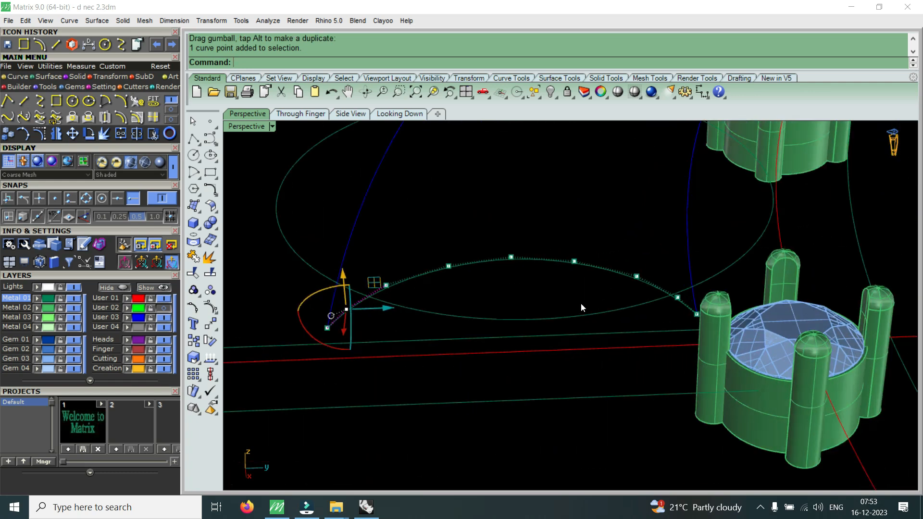
pyautogui.keyDown('shift'); pyautogui.moveTo(683, 250); pyautogui.dragTo(716, 321); pyautogui.keyUp('shift')
pyautogui.scroll(-4, 523, 361)
pyautogui.moveTo(524, 361); pyautogui.dragTo(500, 250, button='right')
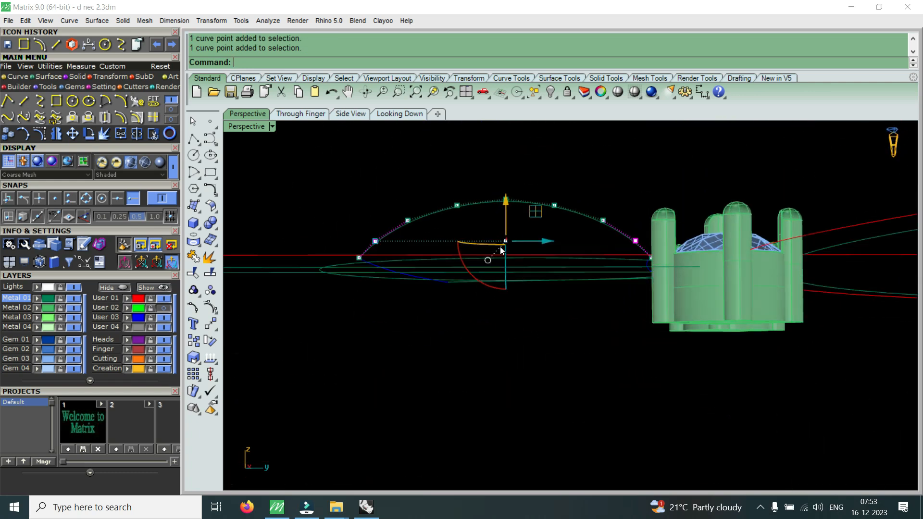
pyautogui.scroll(4, 504, 244)
pyautogui.moveTo(521, 231); pyautogui.dragTo(523, 223)
pyautogui.press('Escape')
# Adjust the arch's inner control points and slightly raise the points around its crest
pyautogui.moveTo(326, 165); pyautogui.dragTo(699, 260)
pyautogui.moveTo(528, 175); pyautogui.dragTo(492, 169)
pyautogui.press('Escape')
pyautogui.moveTo(405, 168); pyautogui.dragTo(631, 223)
pyautogui.moveTo(523, 157); pyautogui.dragTo(525, 155)
pyautogui.press('Escape')
# Slightly raise the two control points flanking the arch's middle point
pyautogui.moveTo(408, 164); pyautogui.dragTo(495, 233)
pyautogui.keyDown('shift'); pyautogui.click(601, 197); pyautogui.keyUp('shift')
pyautogui.moveTo(528, 156)
pyautogui.mouseDown()
pyautogui.moveTo(539, 208)
pyautogui.moveTo(522, 149)
pyautogui.mouseUp()
pyautogui.click(509, 167)
# Raise the two pairs of control points around the arch's middle point, and nudge the middle point upward
pyautogui.scroll(-6, 492, 206)
pyautogui.moveTo(492, 206)
pyautogui.mouseDown(button='right')
pyautogui.moveTo(523, 243)
pyautogui.moveTo(487, 234)
pyautogui.moveTo(480, 219)
pyautogui.mouseUp(button='right')
pyautogui.scroll(4, 484, 232)
pyautogui.moveTo(399, 164); pyautogui.dragTo(492, 237)
pyautogui.moveTo(580, 179); pyautogui.dragTo(668, 227)
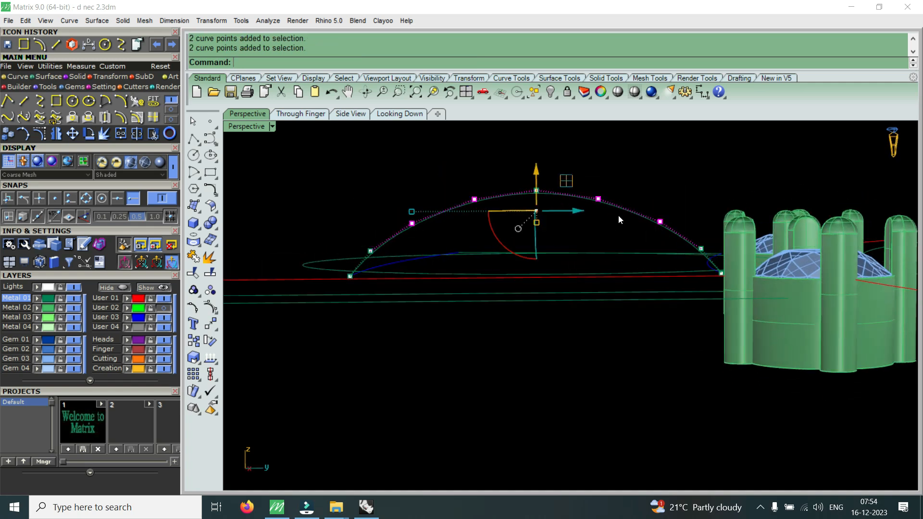
pyautogui.moveTo(538, 172); pyautogui.dragTo(541, 170)
pyautogui.moveTo(537, 165); pyautogui.dragTo(536, 158)
pyautogui.click(558, 204)
# Show the reference image on layer User 02 and compare the section outline with the pavé band
pyautogui.moveTo(575, 264); pyautogui.dragTo(694, 436, button='right')
pyautogui.scroll(-8, 619, 428)
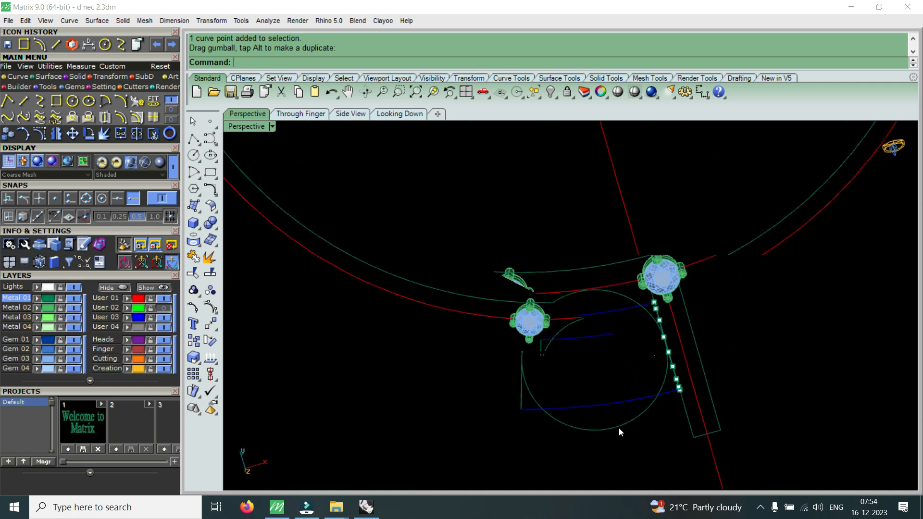
pyautogui.click(167, 307)
pyautogui.scroll(-4, 507, 339)
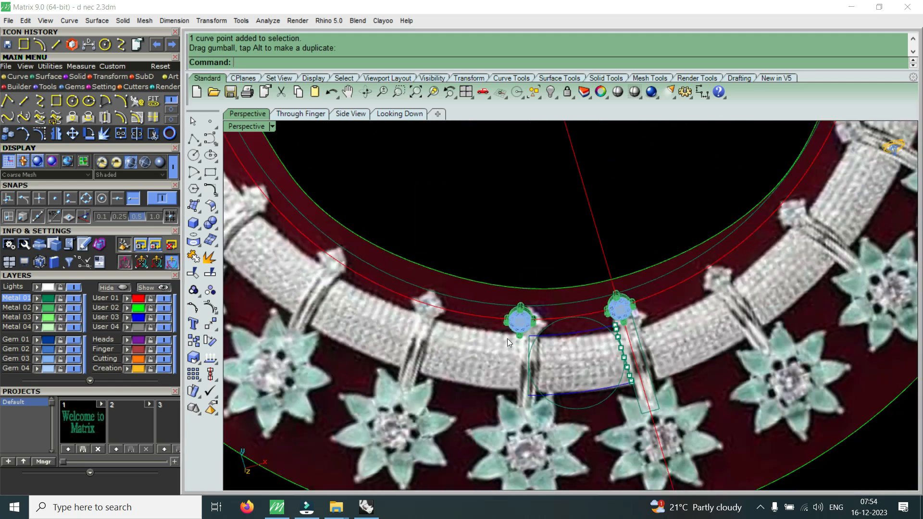
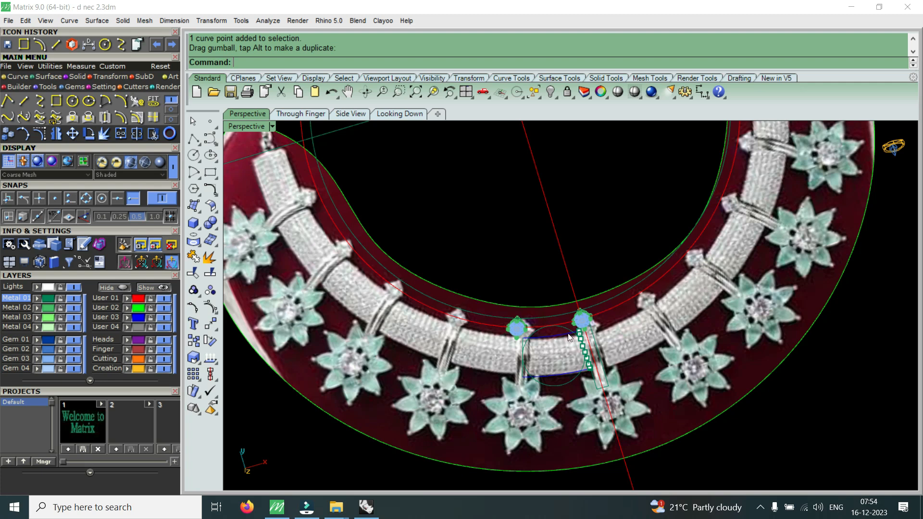
pyautogui.scroll(5, 571, 336)
pyautogui.moveTo(571, 337); pyautogui.dragTo(583, 353, button='right')
# Sweep the arch profile along the section's two blue rail curves using Sweep2
pyautogui.write('S2')
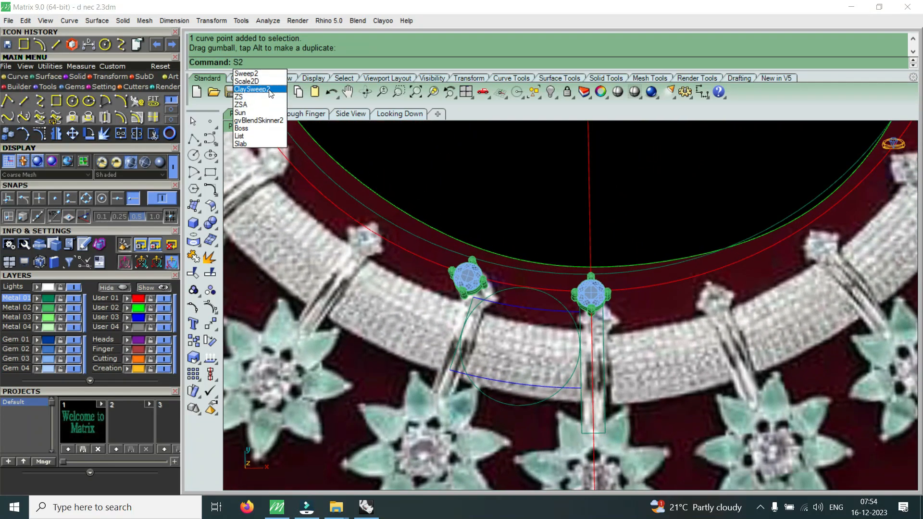
pyautogui.click(248, 73)
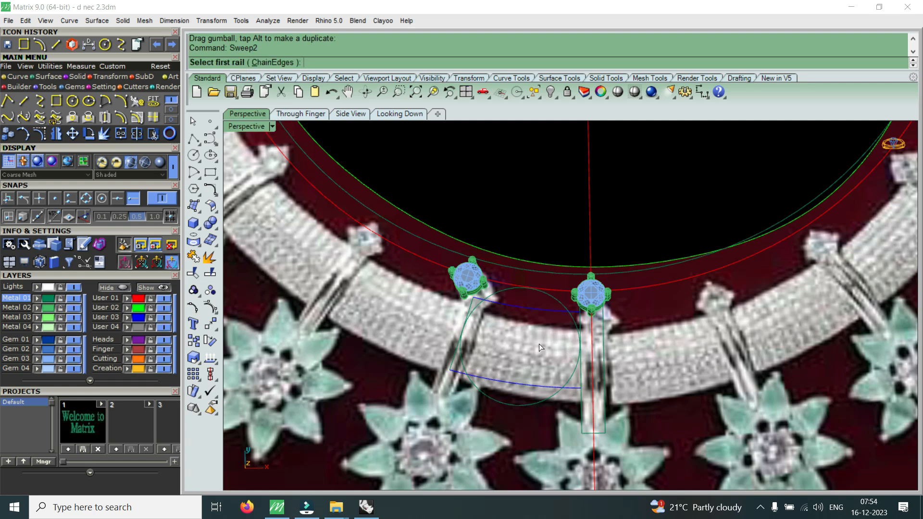
pyautogui.click(532, 387)
pyautogui.click(549, 310)
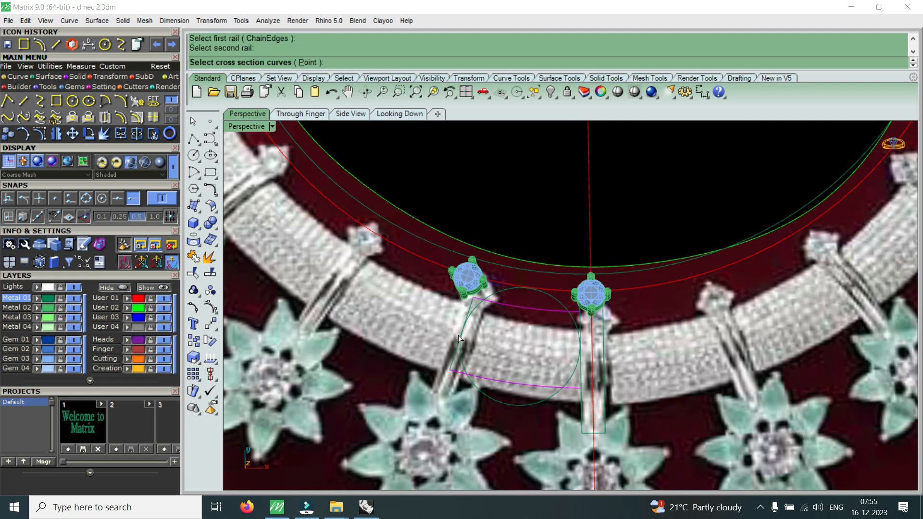
pyautogui.scroll(3, 458, 336)
pyautogui.scroll(4, 682, 310)
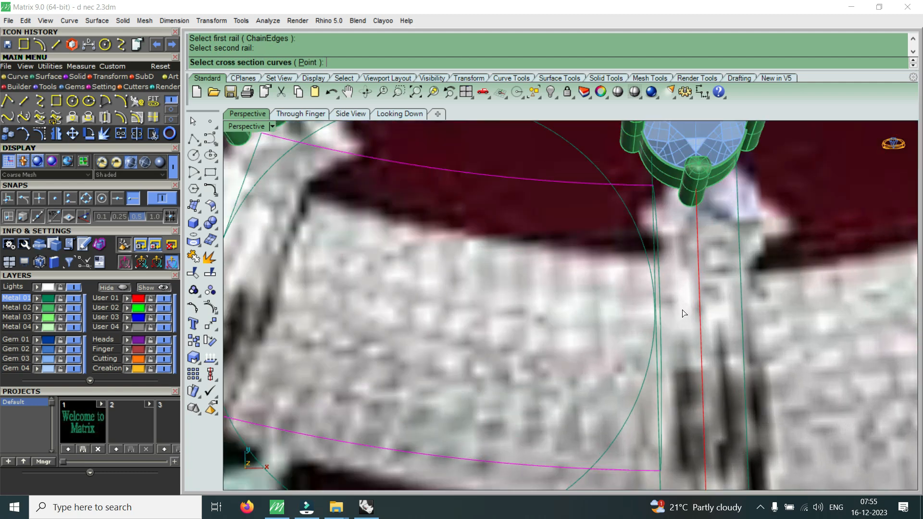
pyautogui.click(651, 293)
pyautogui.scroll(-3, 653, 296)
pyautogui.press('Return')
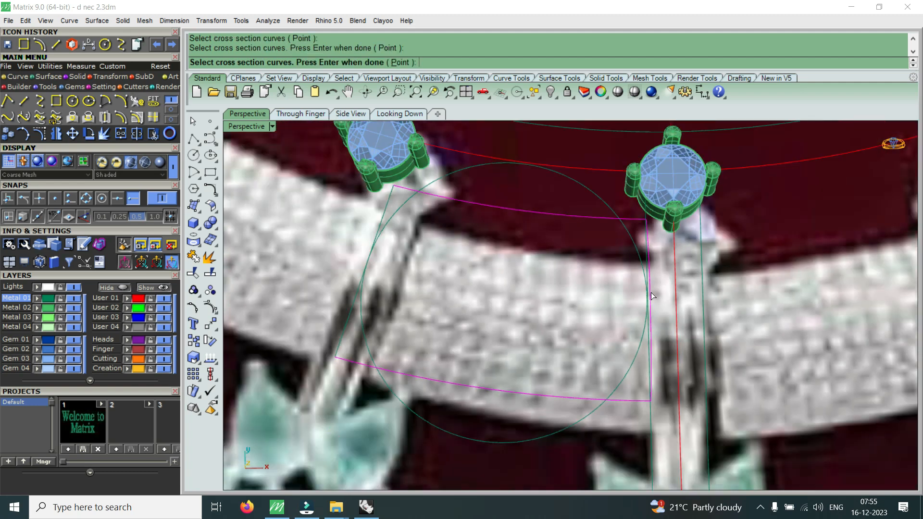
pyautogui.press('Return')
# Inspect the swept band surface from the side and delete it
pyautogui.scroll(-5, 644, 287)
pyautogui.moveTo(677, 288); pyautogui.dragTo(601, 342, button='right')
pyautogui.scroll(-7, 525, 321)
pyautogui.scroll(6, 605, 334)
pyautogui.moveTo(649, 369); pyautogui.dragTo(506, 312, button='right')
pyautogui.scroll(6, 507, 269)
pyautogui.click(518, 194)
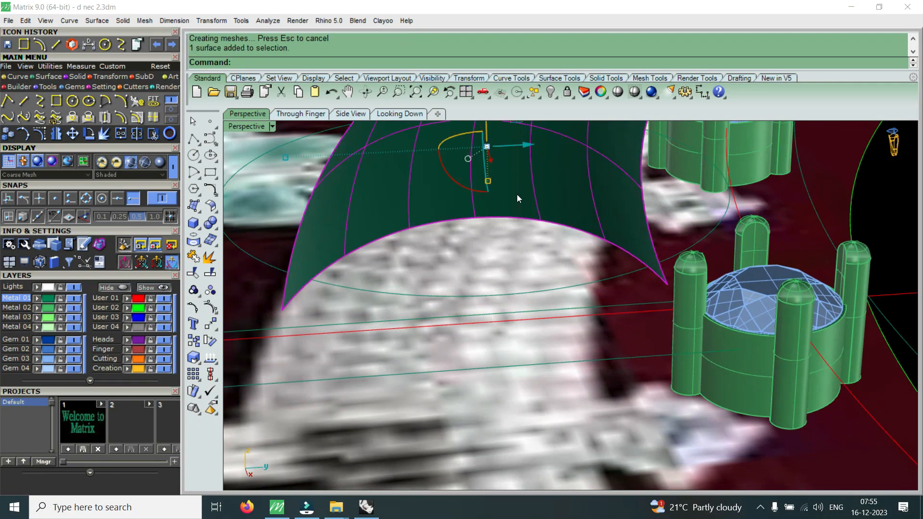
pyautogui.moveTo(517, 195); pyautogui.dragTo(527, 227, button='right')
pyautogui.press('Delete')
# Hide the User 02 reference layer and rebuild the arch curve with 11 points at degree 3
pyautogui.click(164, 308)
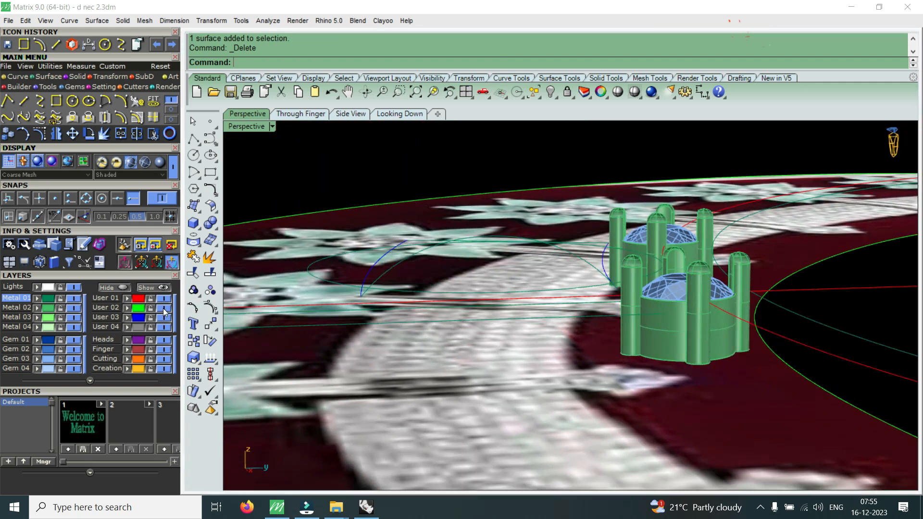
pyautogui.moveTo(454, 274); pyautogui.dragTo(454, 253, button='right')
pyautogui.click(454, 253)
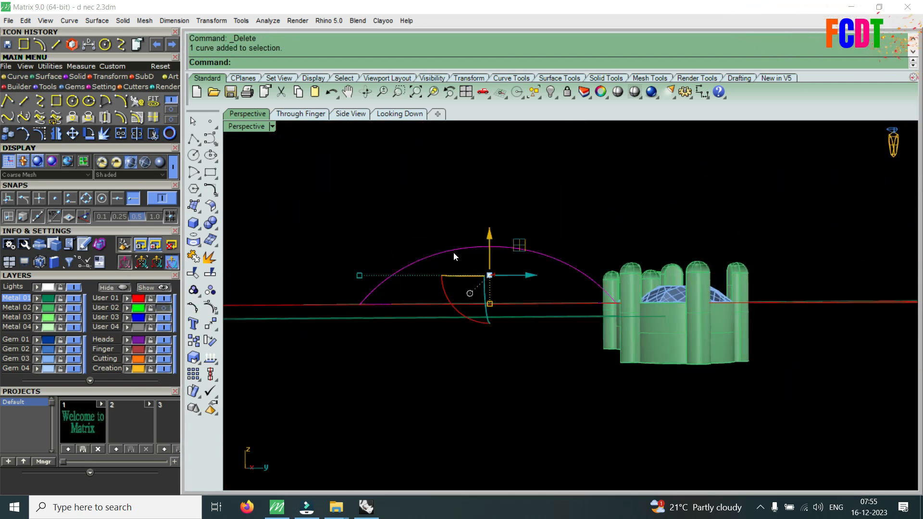
pyautogui.write('Rebuild')
pyautogui.press('Return')
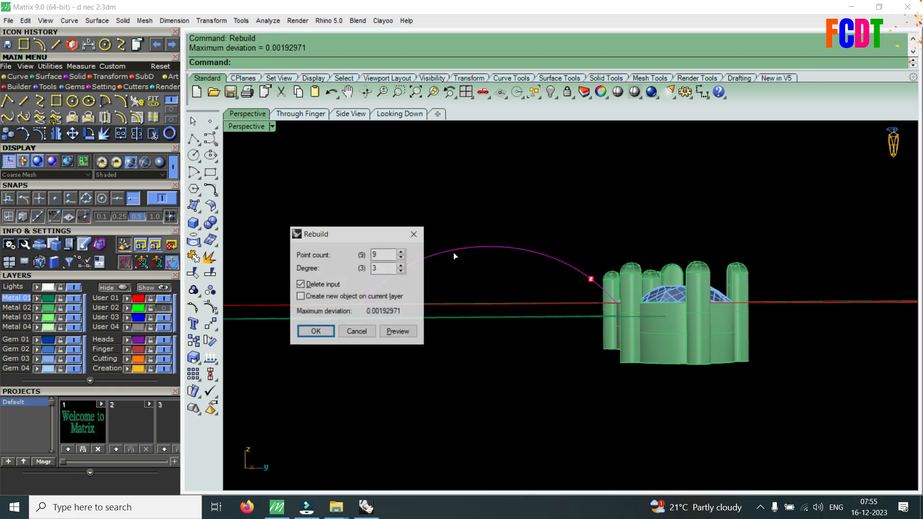
pyautogui.doubleClick(388, 256)
pyautogui.write('10')
pyautogui.press('Tab')
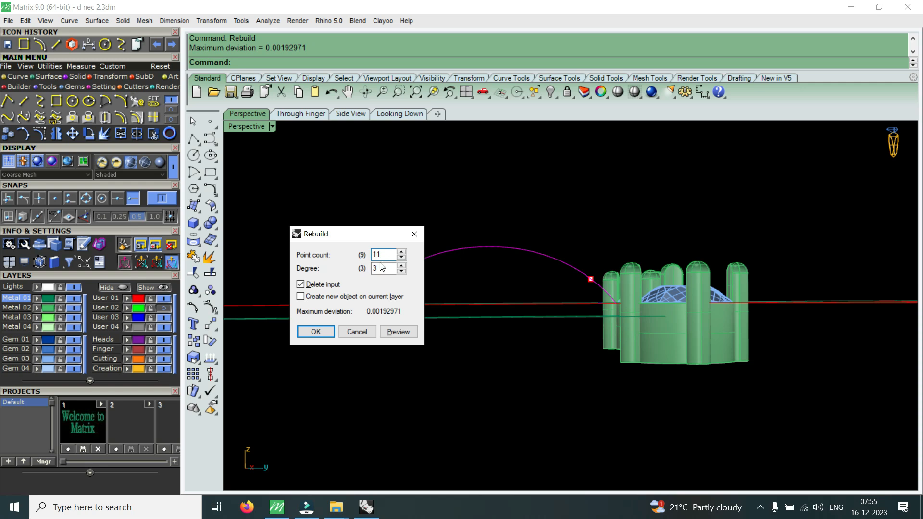
pyautogui.click(315, 331)
pyautogui.moveTo(457, 289); pyautogui.dragTo(470, 284, button='right')
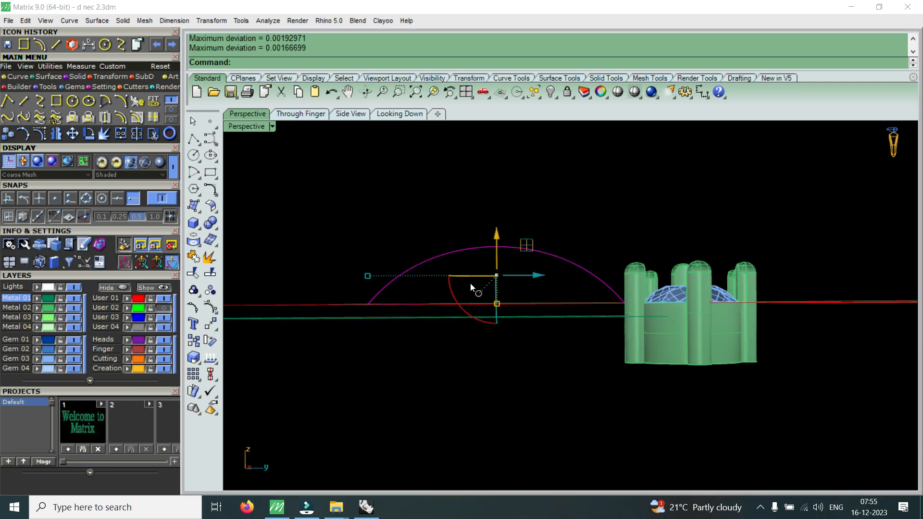
# Turn on the arch's control points and slightly raise the second and third points from both ends
pyautogui.click(45, 138)
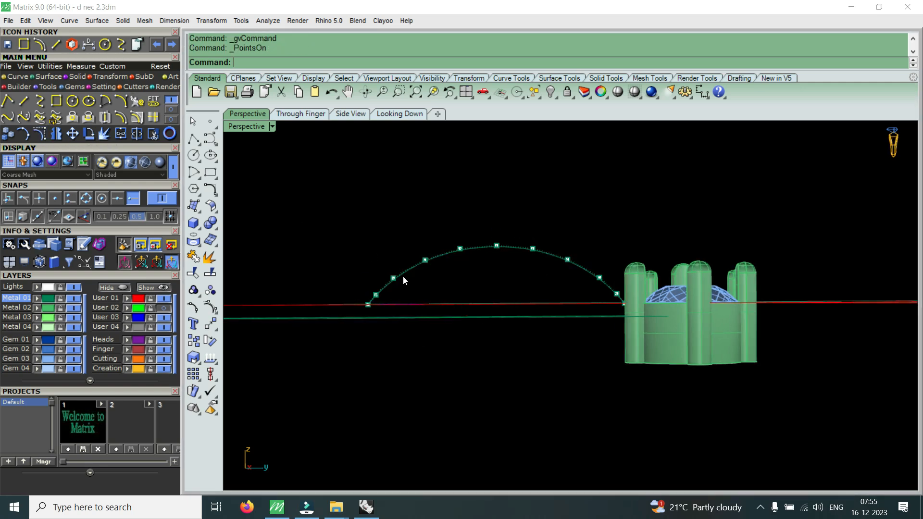
pyautogui.scroll(3, 414, 260)
pyautogui.scroll(1, 390, 269)
pyautogui.moveTo(326, 241); pyautogui.dragTo(410, 325)
pyautogui.scroll(-2, 415, 269)
pyautogui.scroll(-2, 414, 269)
pyautogui.scroll(7, 635, 267)
pyautogui.keyDown('shift'); pyautogui.moveTo(586, 251); pyautogui.dragTo(651, 322); pyautogui.keyUp('shift')
pyautogui.moveTo(374, 262); pyautogui.dragTo(374, 258)
pyautogui.scroll(-8, 696, 225)
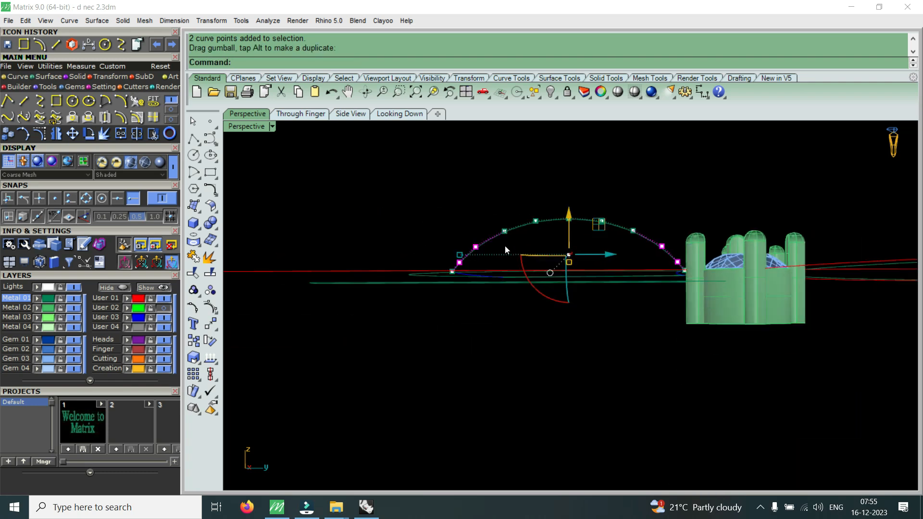
pyautogui.scroll(6, 505, 245)
pyautogui.press('Escape')
pyautogui.scroll(-1, 506, 249)
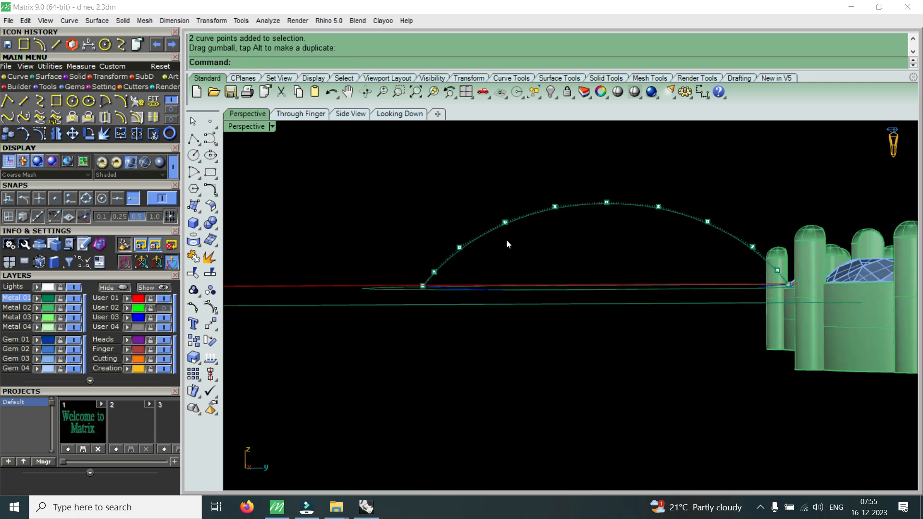
# Nudge the third and fourth control points from both ends of the arch slightly upward
pyautogui.moveTo(447, 206); pyautogui.dragTo(532, 267)
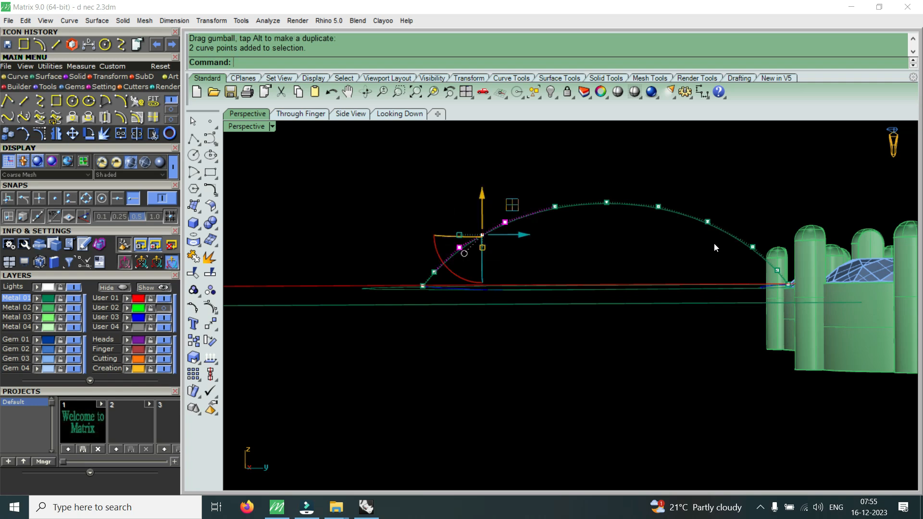
pyautogui.scroll(1, 707, 226)
pyautogui.moveTo(686, 198); pyautogui.dragTo(774, 260)
pyautogui.scroll(1, 527, 240)
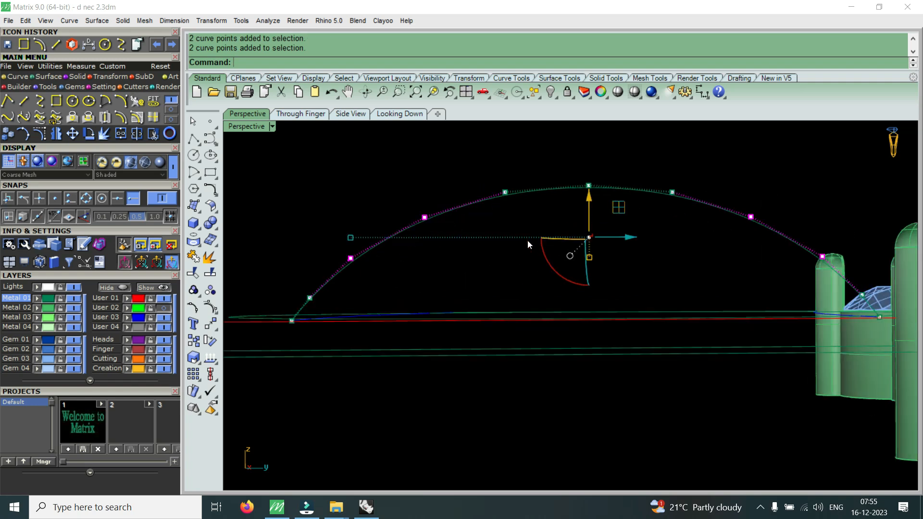
pyautogui.moveTo(590, 198); pyautogui.dragTo(593, 198)
pyautogui.press('Escape')
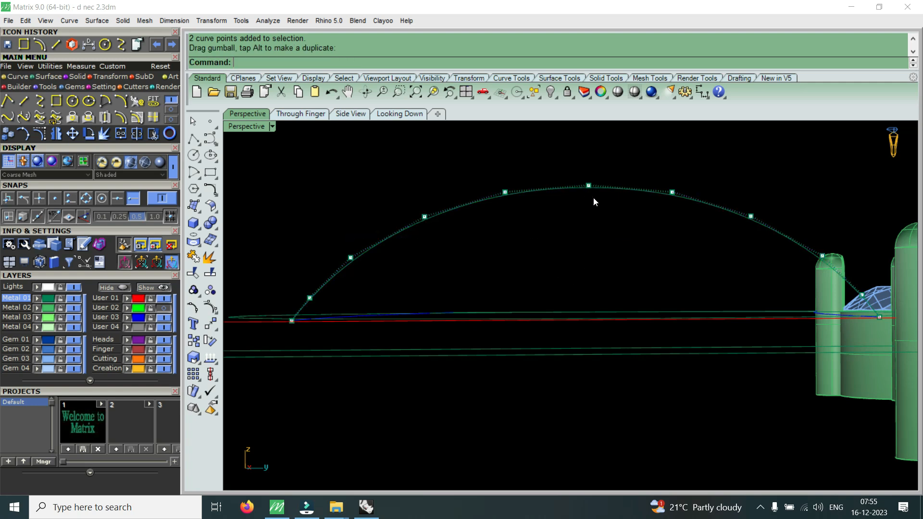
# Slightly raise only the fourth control points from both ends of the arch
pyautogui.moveTo(395, 190); pyautogui.dragTo(446, 248)
pyautogui.keyDown('shift'); pyautogui.moveTo(731, 179); pyautogui.dragTo(765, 235); pyautogui.keyUp('shift')
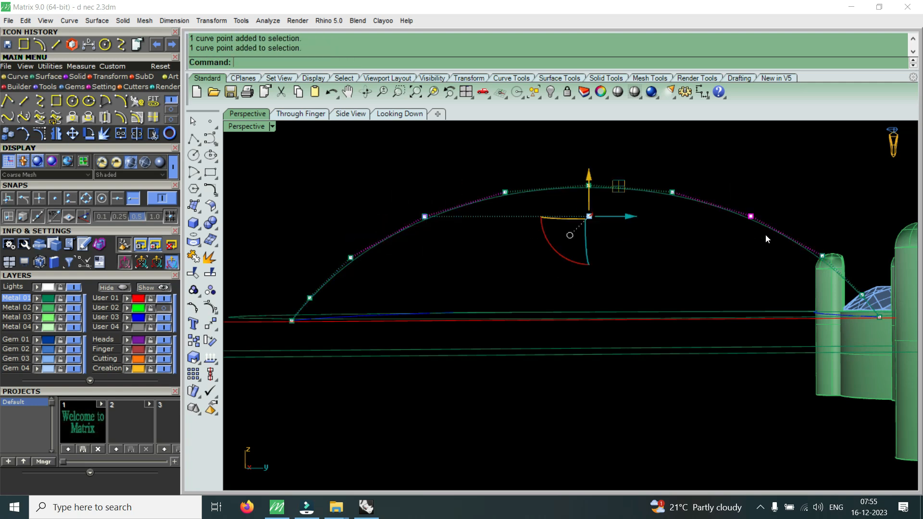
pyautogui.moveTo(590, 181); pyautogui.dragTo(590, 177)
pyautogui.press('Escape')
pyautogui.scroll(-5, 592, 216)
pyautogui.scroll(2, 592, 216)
# Nudge the arch's middle control point slightly upward
pyautogui.click(586, 217)
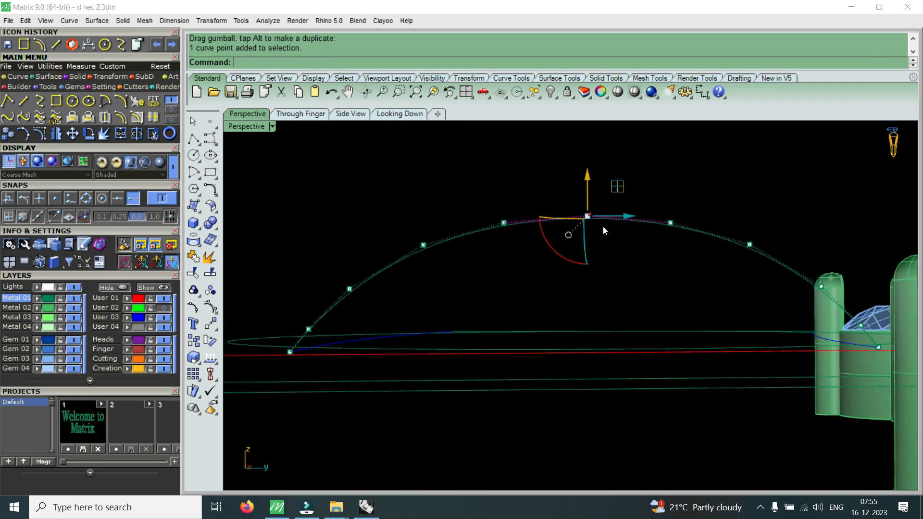
pyautogui.scroll(4, 588, 185)
pyautogui.moveTo(588, 186); pyautogui.dragTo(589, 183)
pyautogui.scroll(-3, 591, 206)
pyautogui.press('Escape')
pyautogui.scroll(-2, 594, 229)
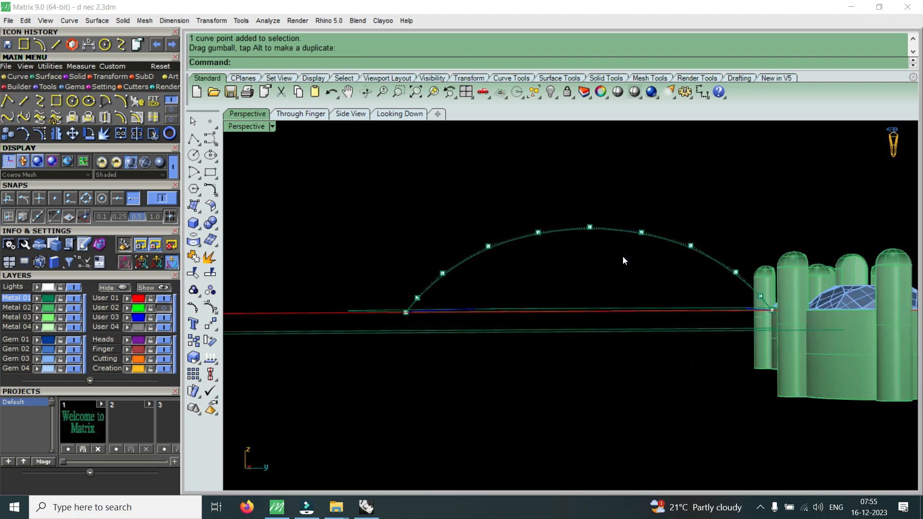
# Slightly raise the pair of control points beside the middle point and end point editing
pyautogui.scroll(7, 541, 237)
pyautogui.moveTo(508, 203); pyautogui.dragTo(553, 243)
pyautogui.keyDown('shift'); pyautogui.moveTo(711, 171); pyautogui.dragTo(758, 236); pyautogui.keyUp('shift')
pyautogui.scroll(5, 632, 208)
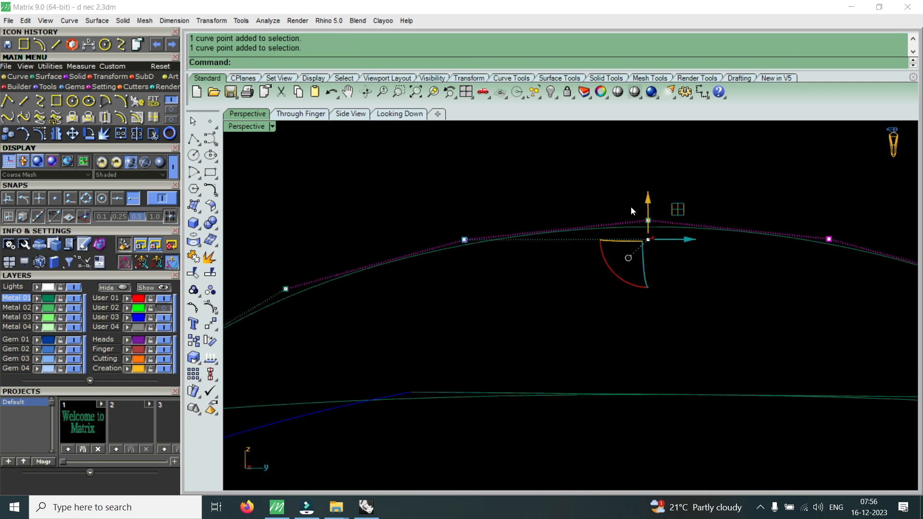
pyautogui.moveTo(648, 201); pyautogui.dragTo(652, 198)
pyautogui.scroll(-4, 632, 210)
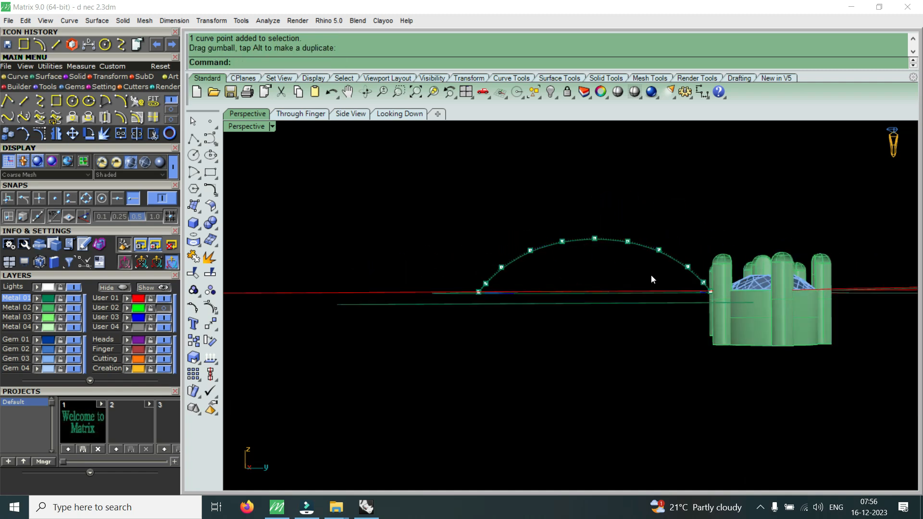
pyautogui.press('Escape')
# Sweep the reshaped arch along the two blue rails with Sweep2, cross-section not simplified, and show the User 02 reference layer
pyautogui.scroll(-4, 537, 285)
pyautogui.moveTo(532, 285); pyautogui.dragTo(683, 423, button='right')
pyautogui.moveTo(555, 275); pyautogui.dragTo(520, 355, button='right')
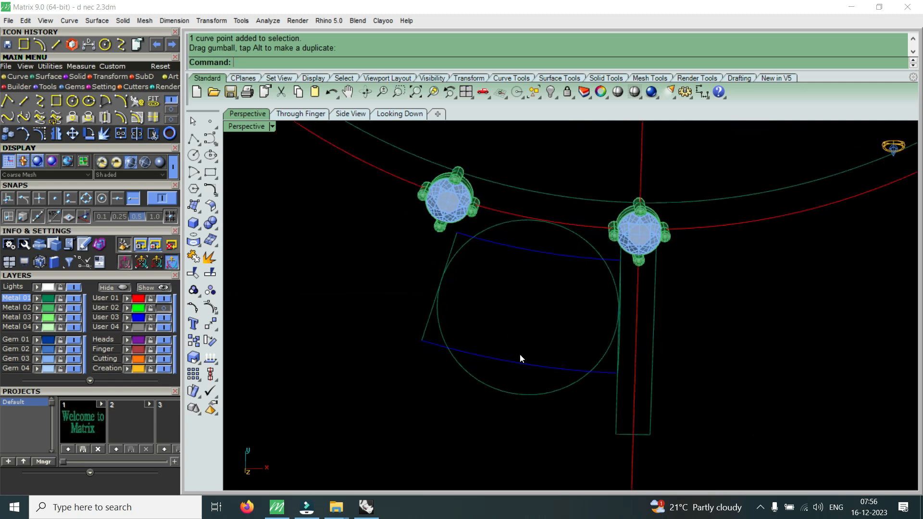
pyautogui.write('S2')
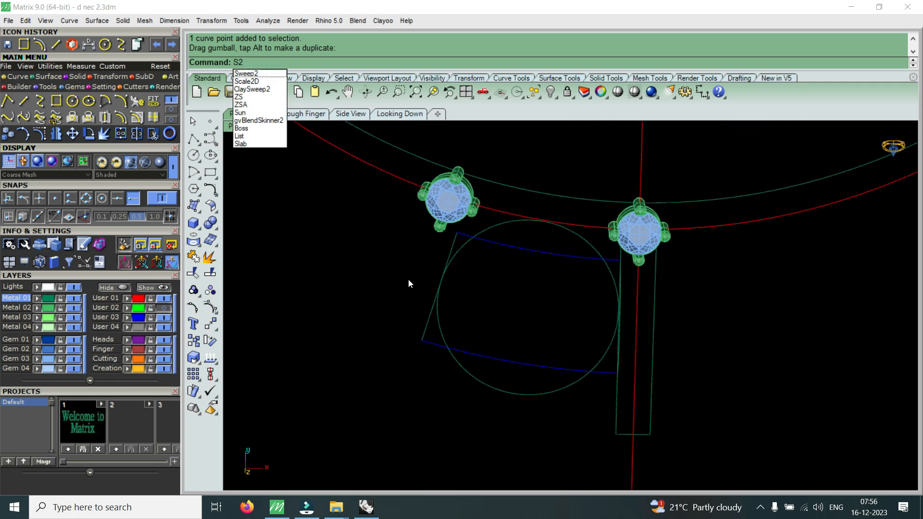
pyautogui.click(246, 73)
pyautogui.click(553, 367)
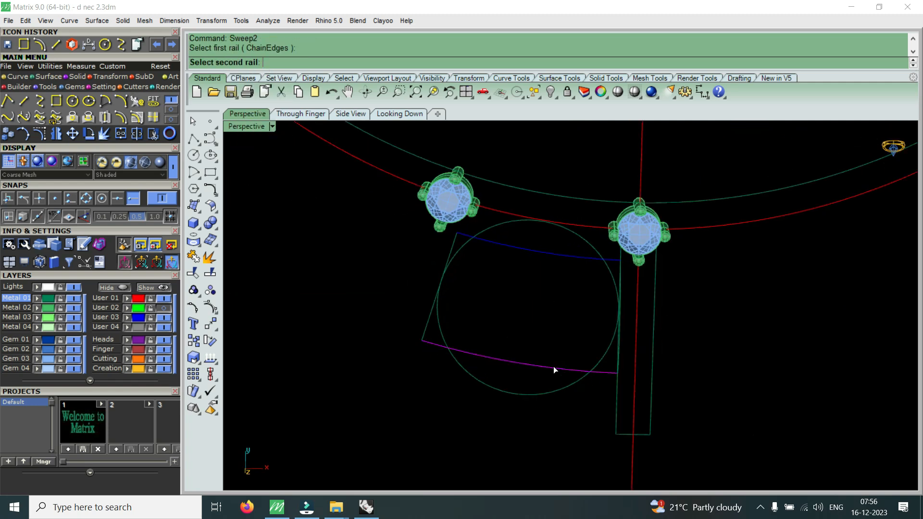
pyautogui.click(587, 251)
pyautogui.moveTo(578, 255); pyautogui.dragTo(611, 334, button='right')
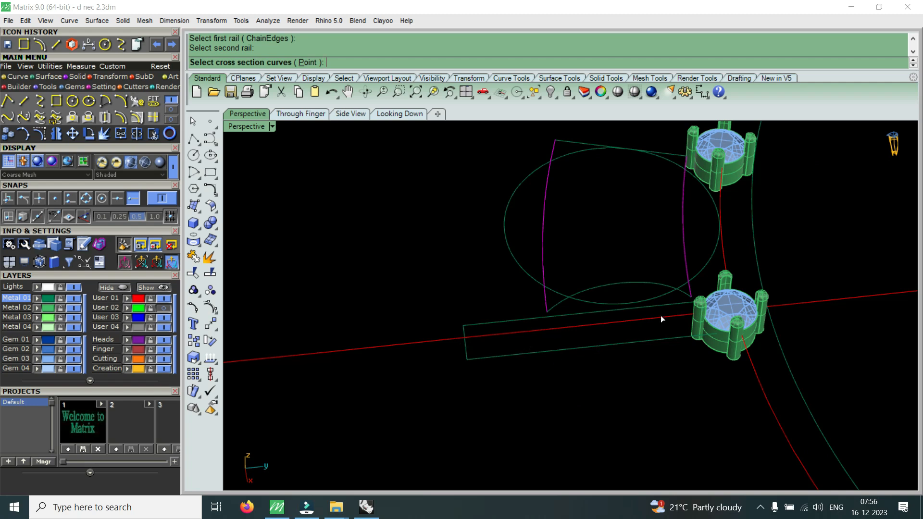
pyautogui.moveTo(648, 326); pyautogui.dragTo(649, 279, button='right')
pyautogui.click(625, 272)
pyautogui.press('Return')
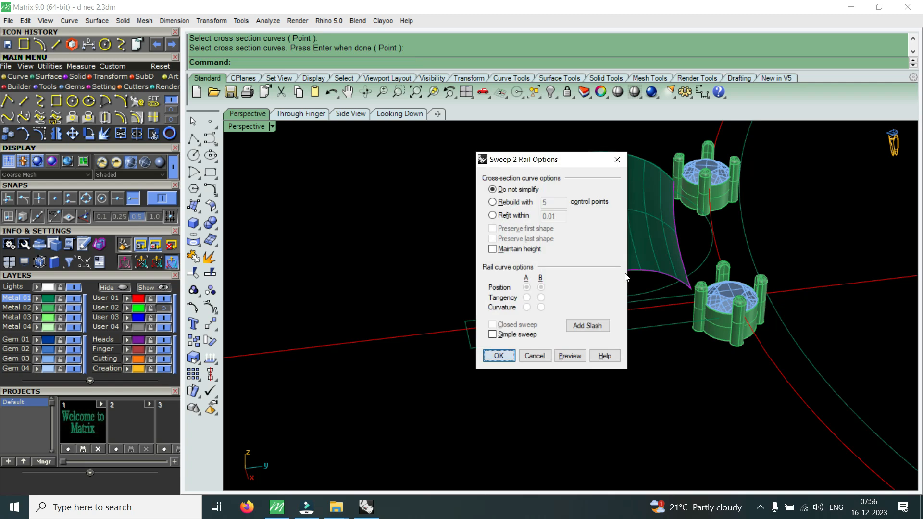
pyautogui.press('Return')
pyautogui.moveTo(603, 257); pyautogui.dragTo(595, 335, button='right')
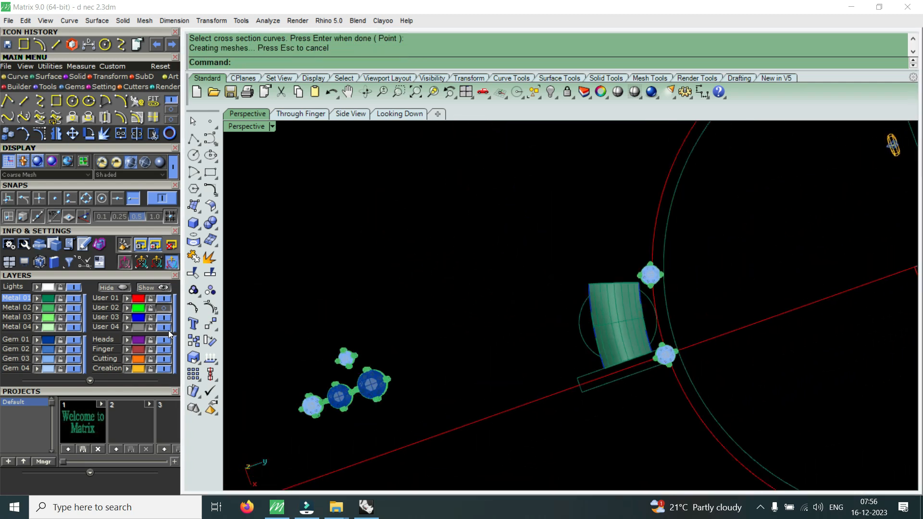
pyautogui.click(164, 309)
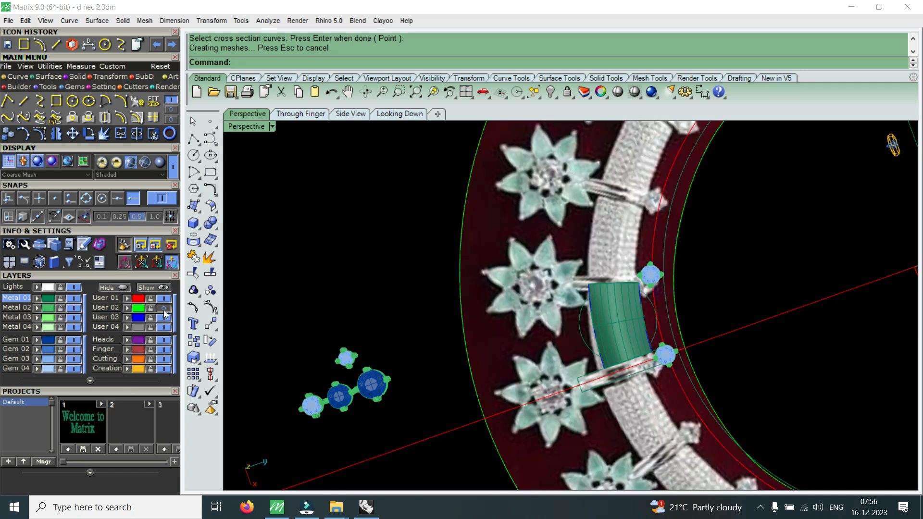
# Examine the swept band section against the pavé band in the reference image from several angles
pyautogui.scroll(-3, 576, 290)
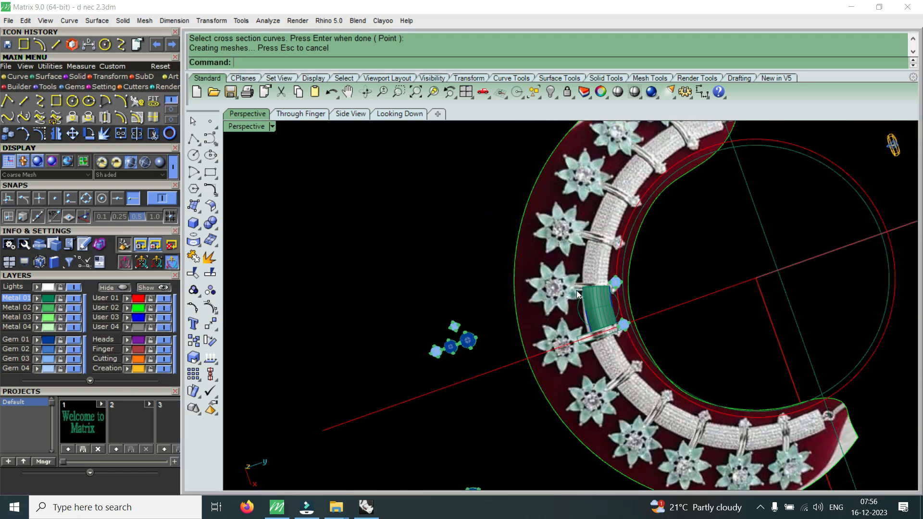
pyautogui.scroll(8, 599, 303)
pyautogui.scroll(-4, 591, 294)
pyautogui.moveTo(582, 281); pyautogui.dragTo(765, 313, button='right')
pyautogui.scroll(2, 563, 299)
pyautogui.scroll(2, 563, 299)
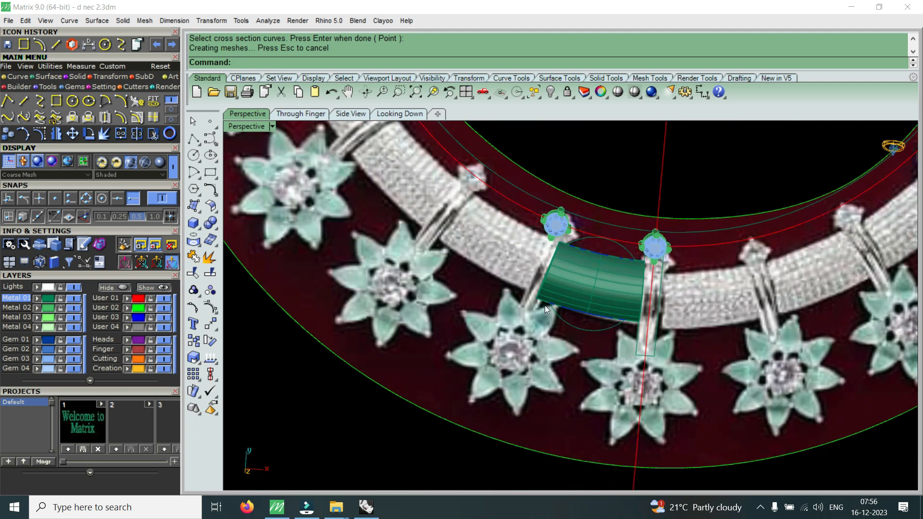
pyautogui.moveTo(639, 346); pyautogui.dragTo(633, 401, button='right')
pyautogui.scroll(-3, 648, 385)
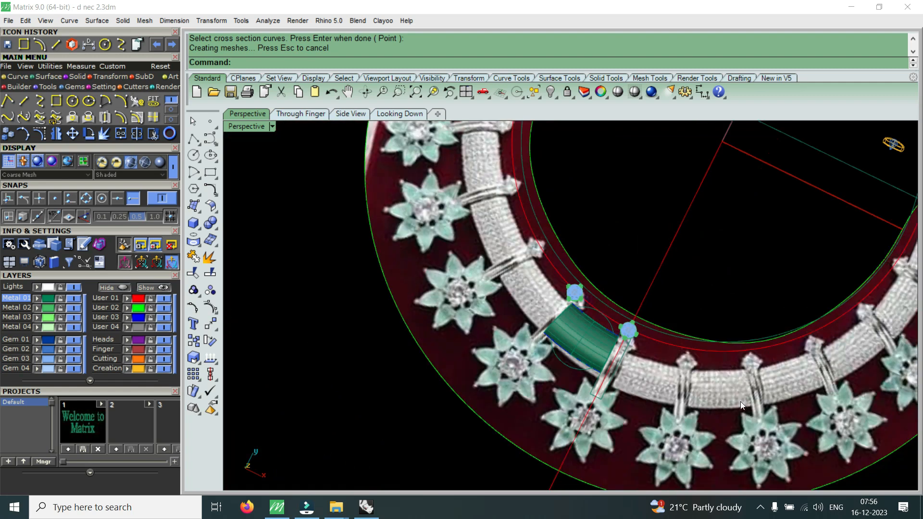
pyautogui.scroll(3, 711, 379)
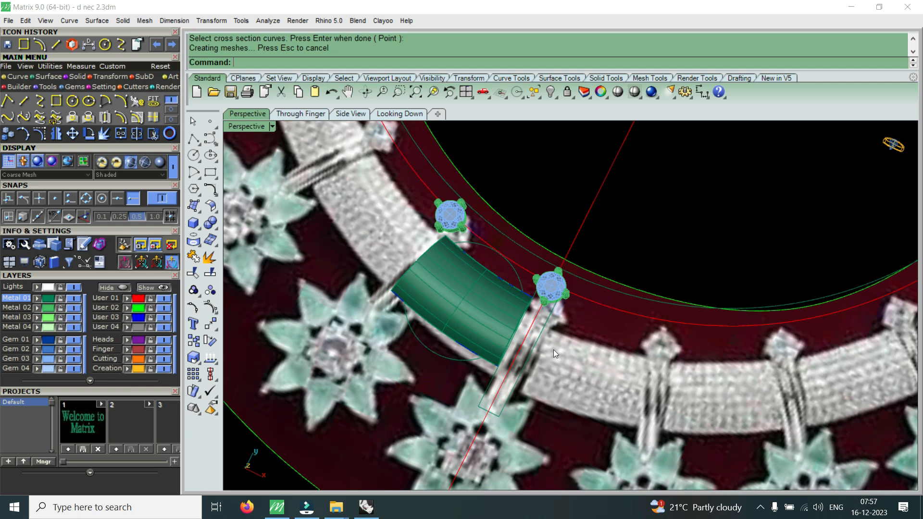
pyautogui.scroll(5, 488, 336)
pyautogui.scroll(-3, 510, 413)
# Delete the swept band surface, keeping the arch curve and the two blue rails
pyautogui.moveTo(510, 413); pyautogui.dragTo(390, 284, button='right')
pyautogui.scroll(4, 496, 237)
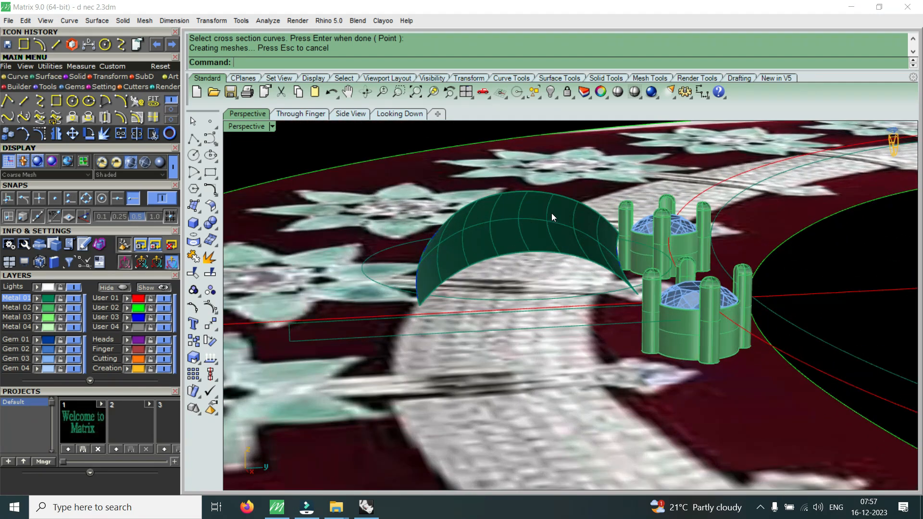
pyautogui.click(552, 213)
pyautogui.press('Delete')
pyautogui.moveTo(524, 233)
pyautogui.mouseDown(button='right')
pyautogui.moveTo(523, 205)
pyautogui.moveTo(523, 244)
pyautogui.mouseUp(button='right')
# Rebuild the arch curve with seven control points and degree 3, deleting the input
pyautogui.click(524, 260)
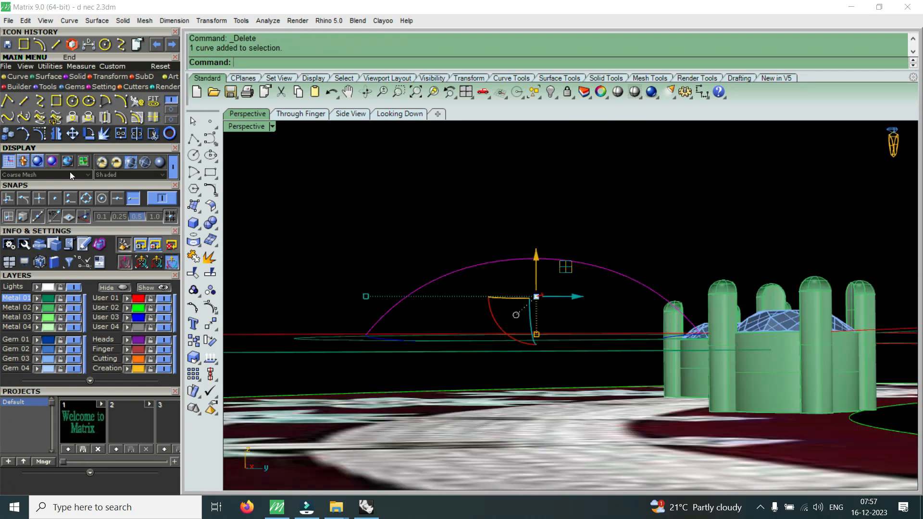
pyautogui.click(40, 134)
pyautogui.click(566, 264)
pyautogui.write('Re')
pyautogui.press('Return')
pyautogui.click(391, 256)
pyautogui.press('Down')
pyautogui.press('Down')
pyautogui.press('Down')
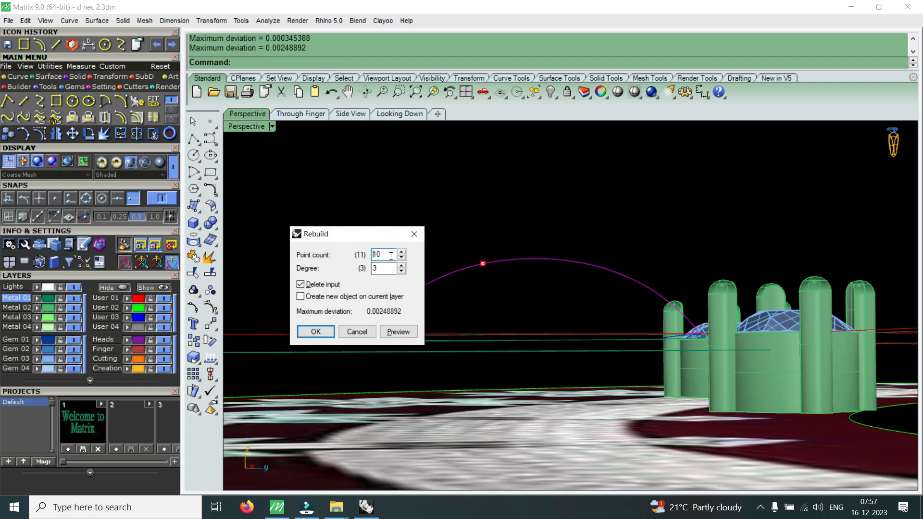
pyautogui.press('Down')
pyautogui.click(316, 331)
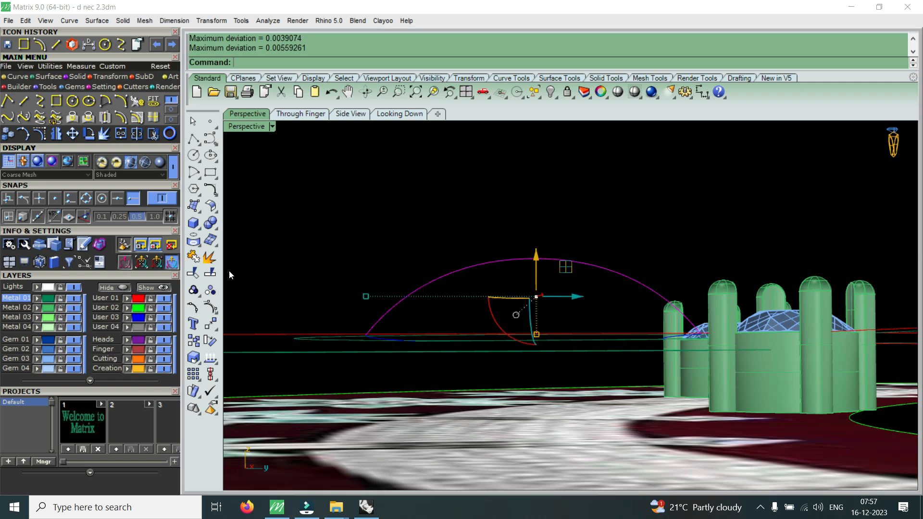
# Slightly lower the arch's three middle control points together
pyautogui.click(40, 137)
pyautogui.moveTo(403, 214); pyautogui.dragTo(630, 280)
pyautogui.scroll(3, 558, 243)
pyautogui.moveTo(522, 224); pyautogui.dragTo(525, 227)
pyautogui.scroll(-4, 525, 227)
pyautogui.click(564, 230)
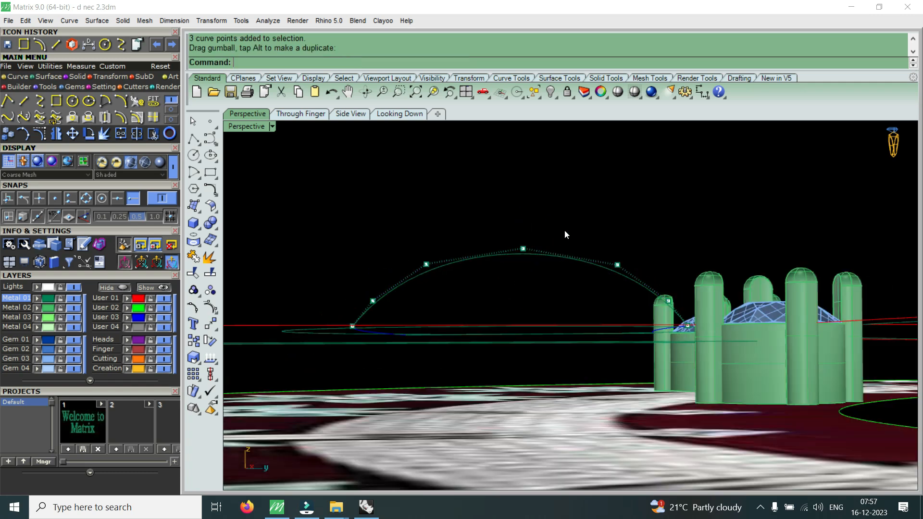
# Sweep the rebuilt arch along the two blue rails with Sweep2, leaving the cross-section not simplified
pyautogui.moveTo(595, 235); pyautogui.dragTo(625, 374, button='right')
pyautogui.scroll(-6, 588, 355)
pyautogui.scroll(4, 536, 333)
pyautogui.write('S2')
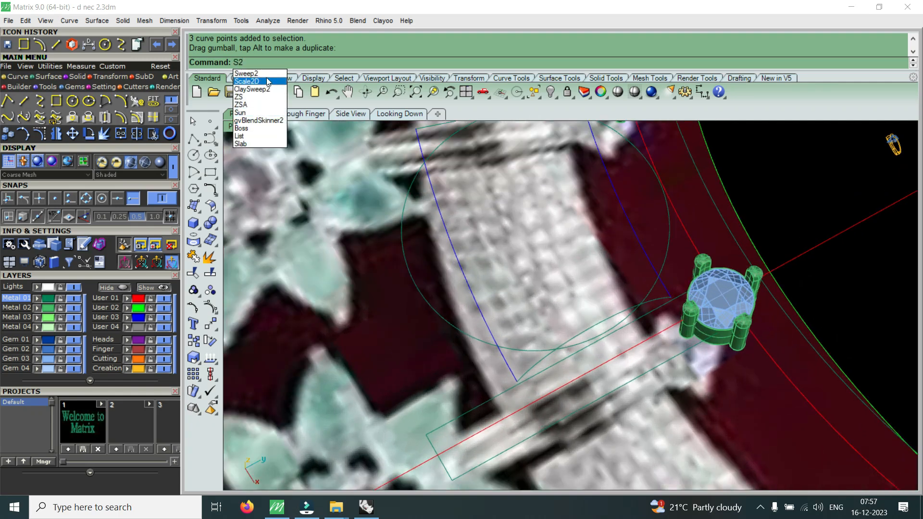
pyautogui.click(267, 74)
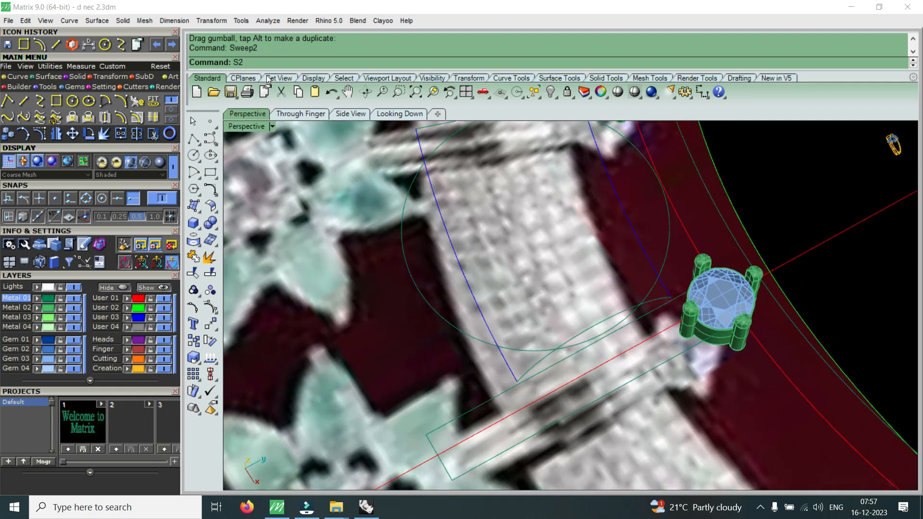
pyautogui.click(478, 313)
pyautogui.click(646, 255)
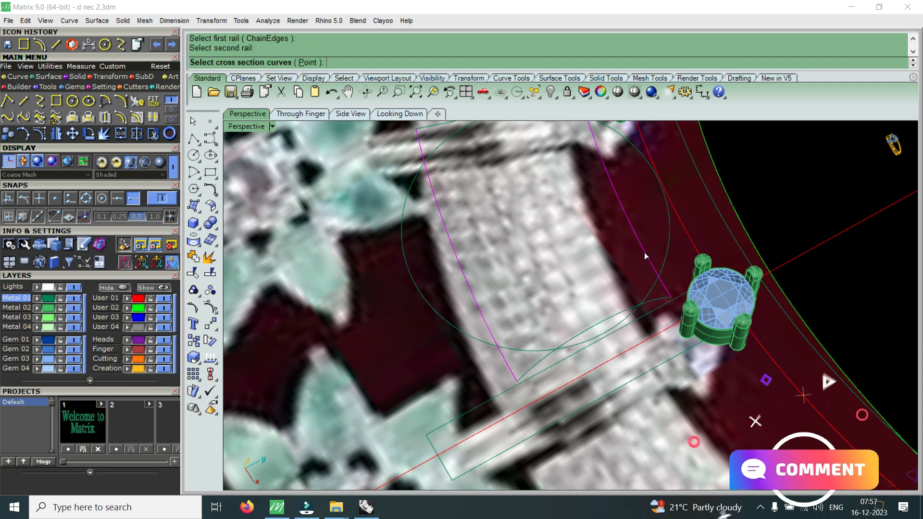
pyautogui.click(608, 321)
pyautogui.press('Return')
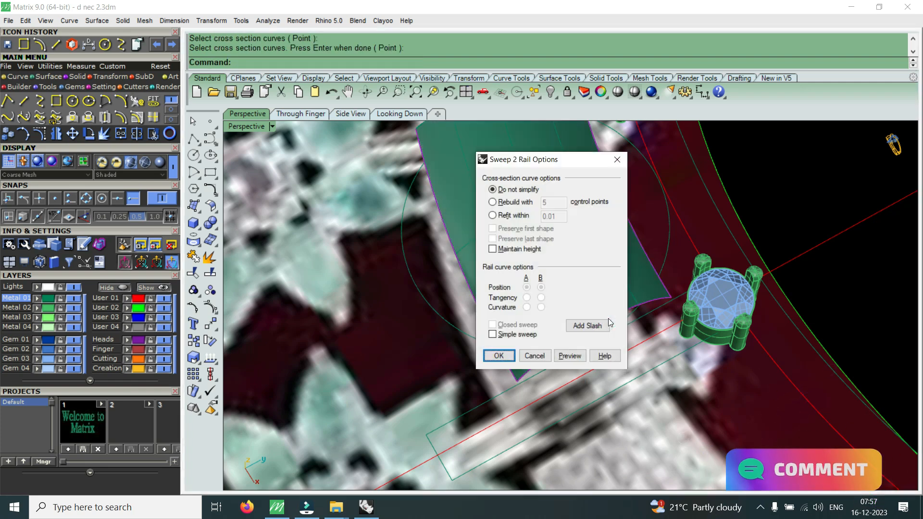
pyautogui.press('Return')
# Examine the new swept band's curvature and fit against the reference image
pyautogui.scroll(-7, 608, 318)
pyautogui.scroll(5, 587, 297)
pyautogui.scroll(-6, 537, 286)
pyautogui.scroll(3, 542, 292)
pyautogui.scroll(-6, 617, 322)
pyautogui.scroll(5, 642, 349)
pyautogui.moveTo(644, 350); pyautogui.dragTo(632, 301, button='right')
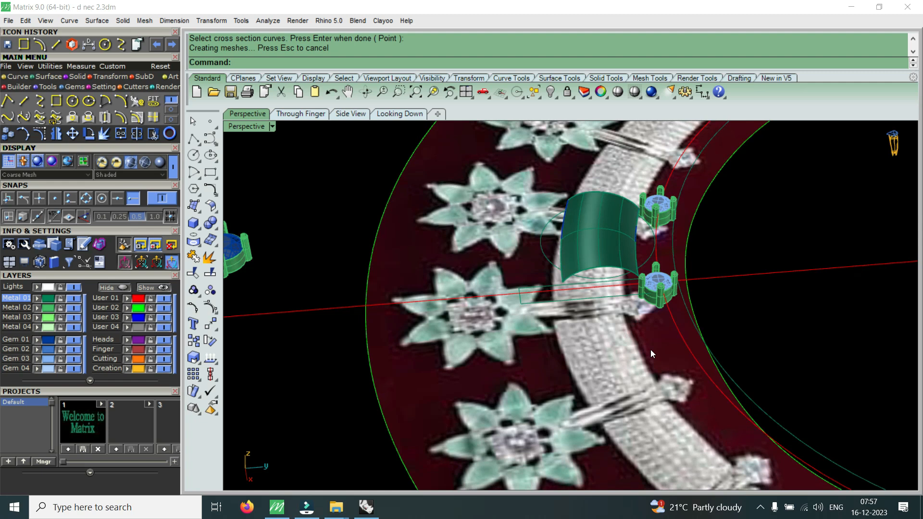
pyautogui.scroll(2, 603, 256)
# Try offsetting the swept band surface inward by 1.2 with the Solid option off
pyautogui.click(600, 257)
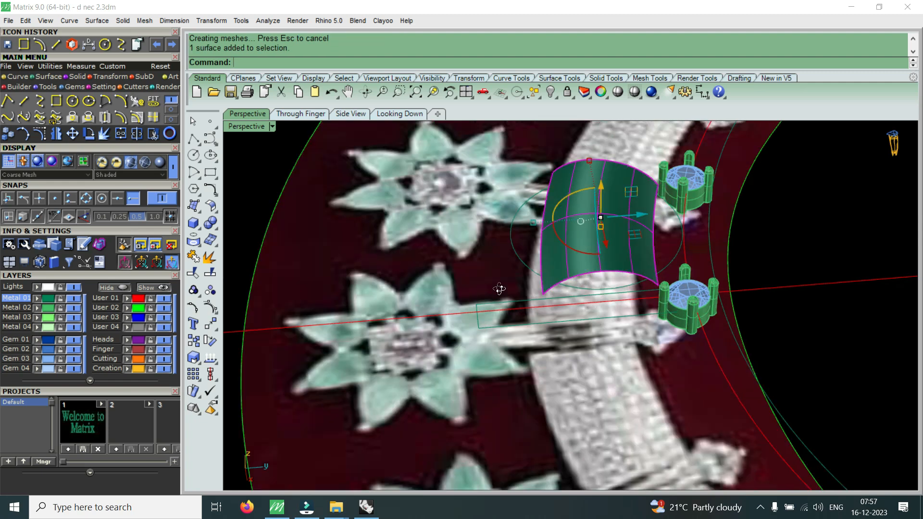
pyautogui.moveTo(499, 288); pyautogui.dragTo(519, 242, button='right')
pyautogui.scroll(5, 600, 288)
pyautogui.moveTo(616, 293); pyautogui.dragTo(604, 242, button='right')
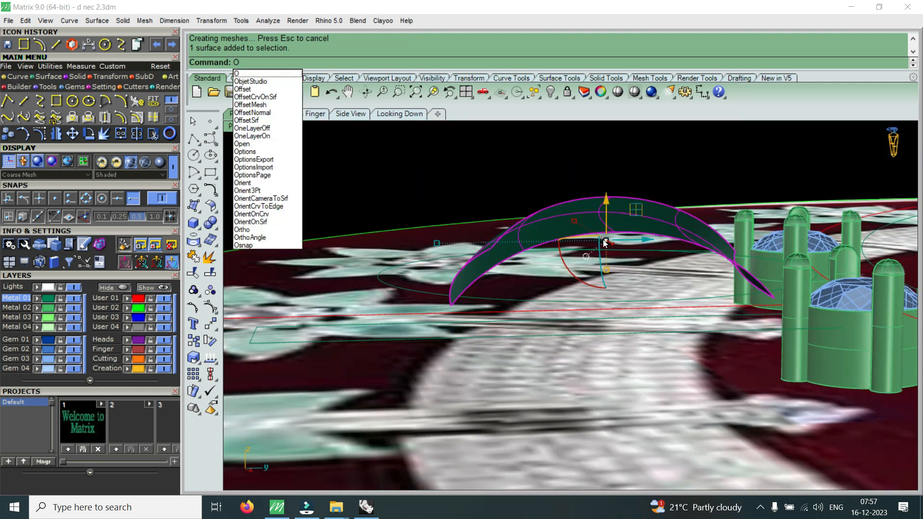
pyautogui.click(257, 120)
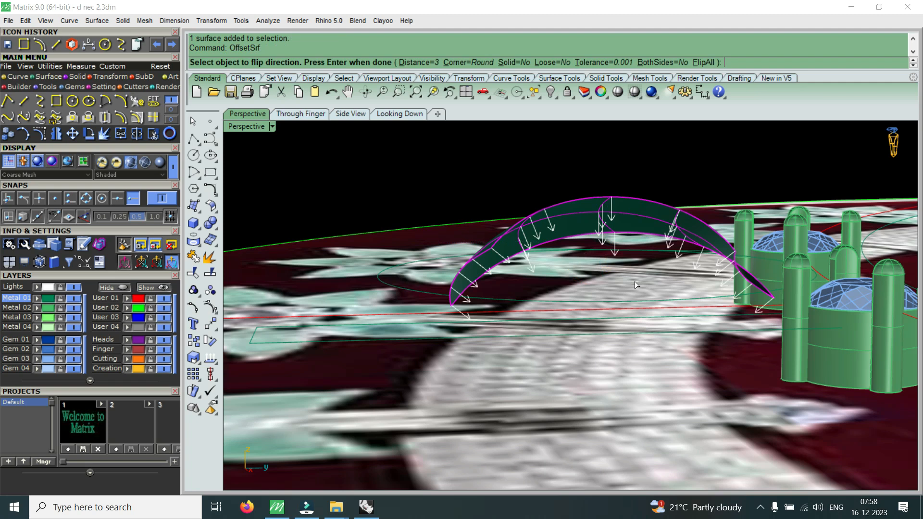
pyautogui.press('Return')
pyautogui.press('Return')
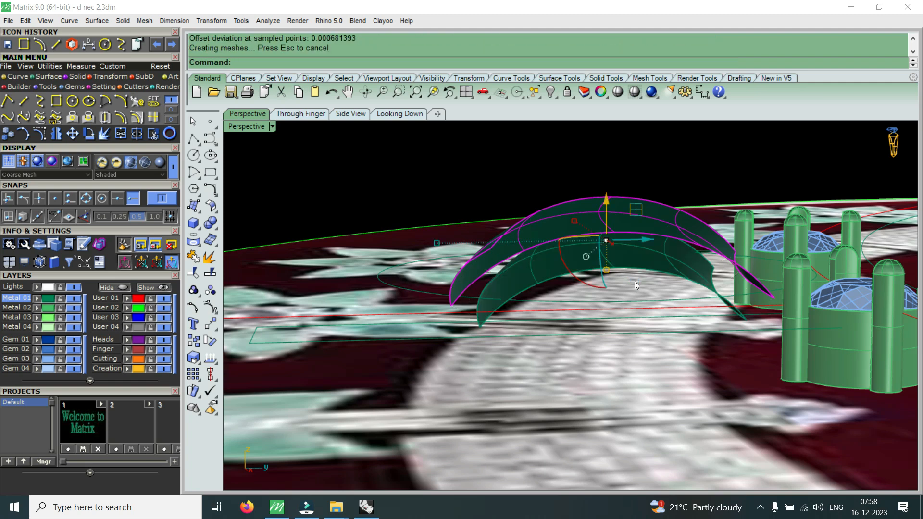
pyautogui.hotkey('ctrl', 'z')
# Offset the swept band surface inward by 1.2 with OffsetSrf, with the Solid option turned on
pyautogui.press('Return')
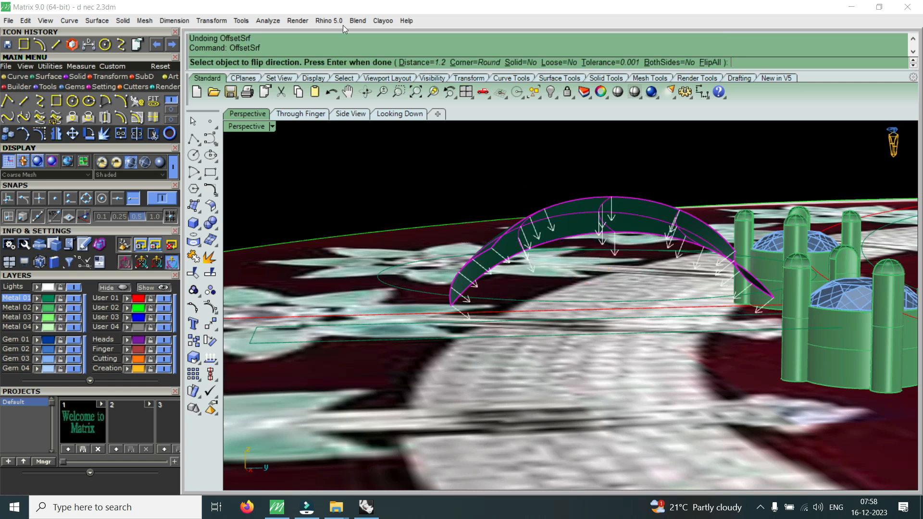
pyautogui.click(527, 65)
pyautogui.rightClick(561, 241)
pyautogui.moveTo(435, 269); pyautogui.dragTo(575, 418, button='right')
pyautogui.scroll(-7, 575, 419)
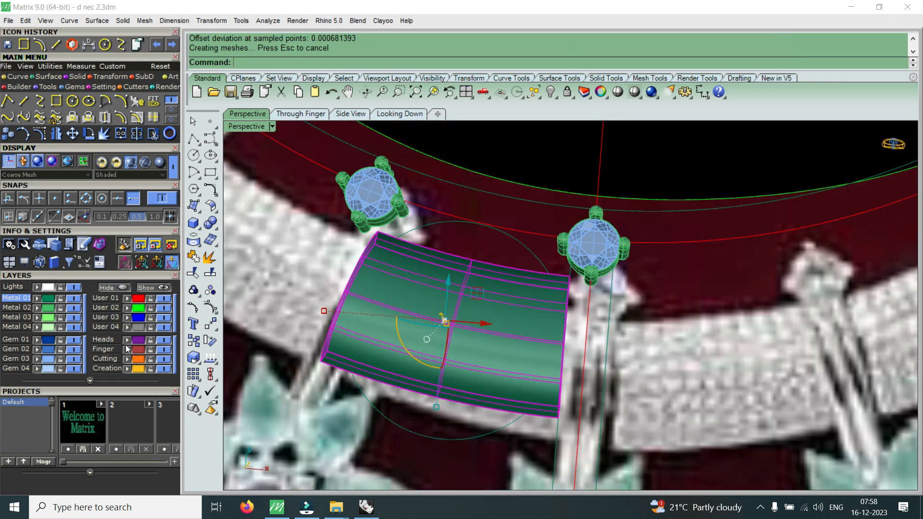
# Assign the band section to the User 04 layer
pyautogui.click(128, 328)
pyautogui.scroll(-8, 501, 288)
pyautogui.scroll(8, 566, 369)
pyautogui.moveTo(566, 369); pyautogui.dragTo(315, 189, button='right')
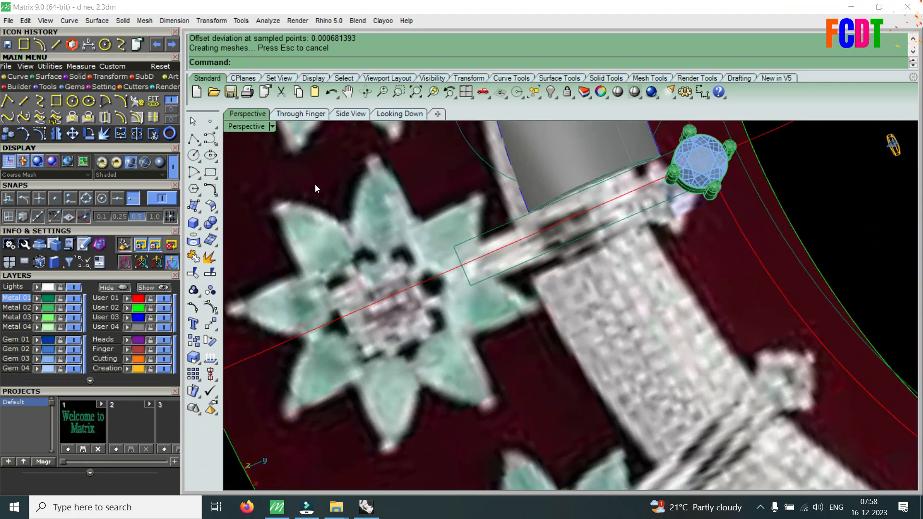
# Check the solid band section against the reference in the Looking Down view, and return to the maximized Perspective view
pyautogui.doubleClick(242, 126)
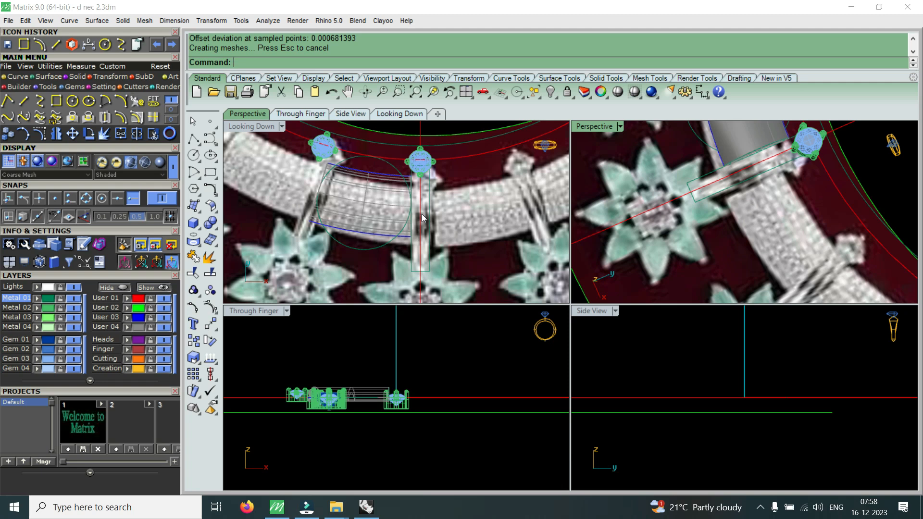
pyautogui.scroll(-5, 432, 204)
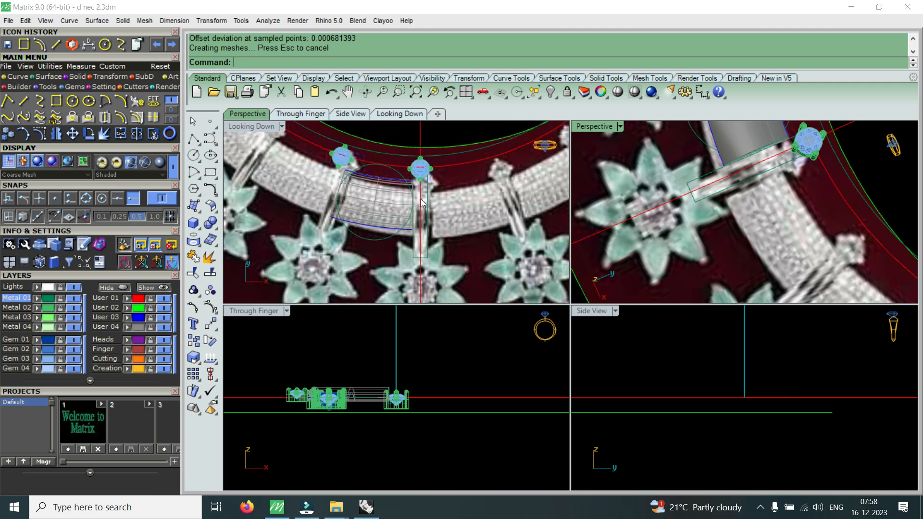
pyautogui.doubleClick(261, 128)
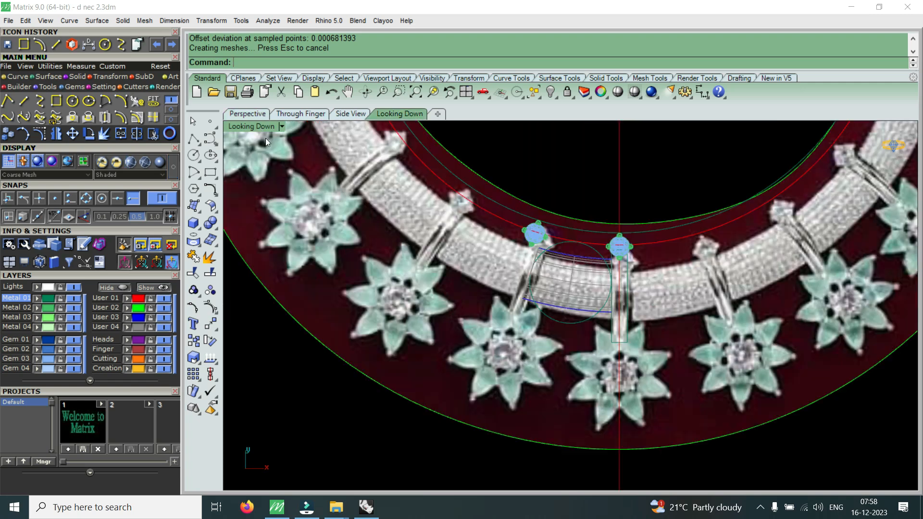
pyautogui.scroll(-5, 605, 356)
pyautogui.scroll(5, 605, 349)
pyautogui.scroll(3, 604, 350)
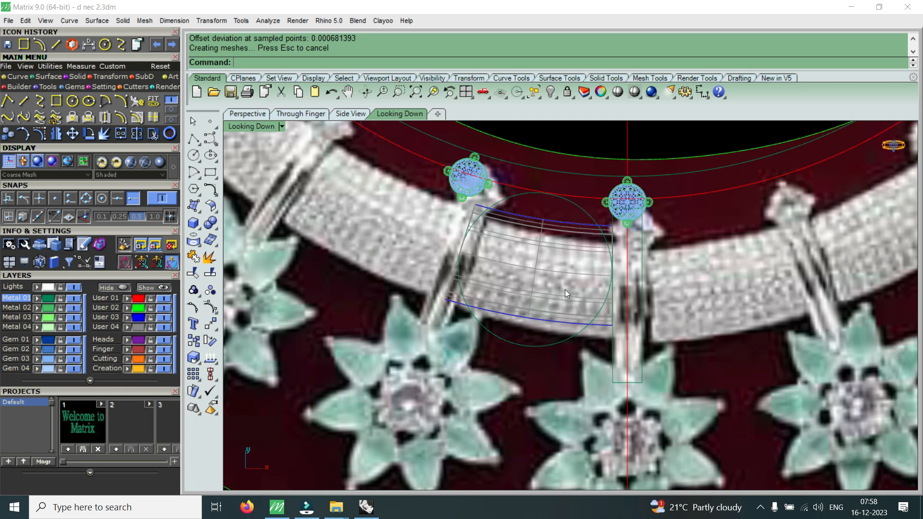
pyautogui.click(582, 289)
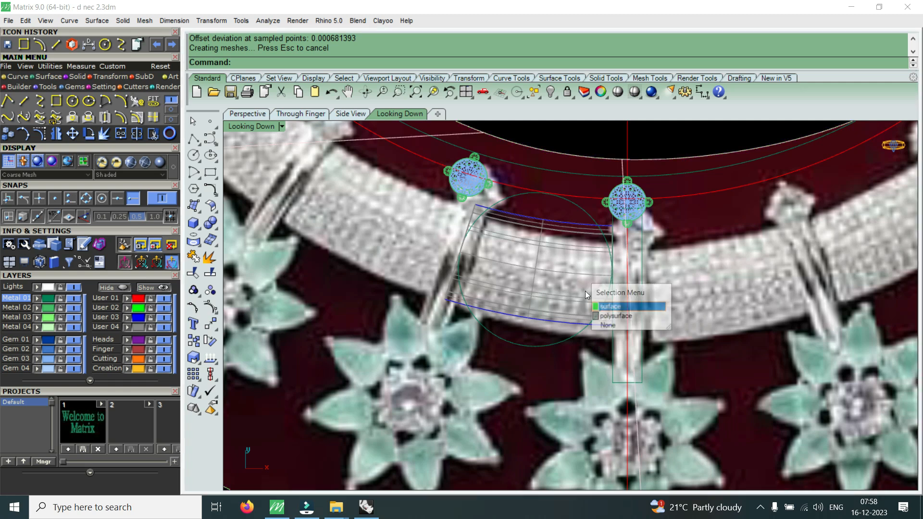
pyautogui.click(614, 316)
pyautogui.click(653, 359)
pyautogui.doubleClick(264, 126)
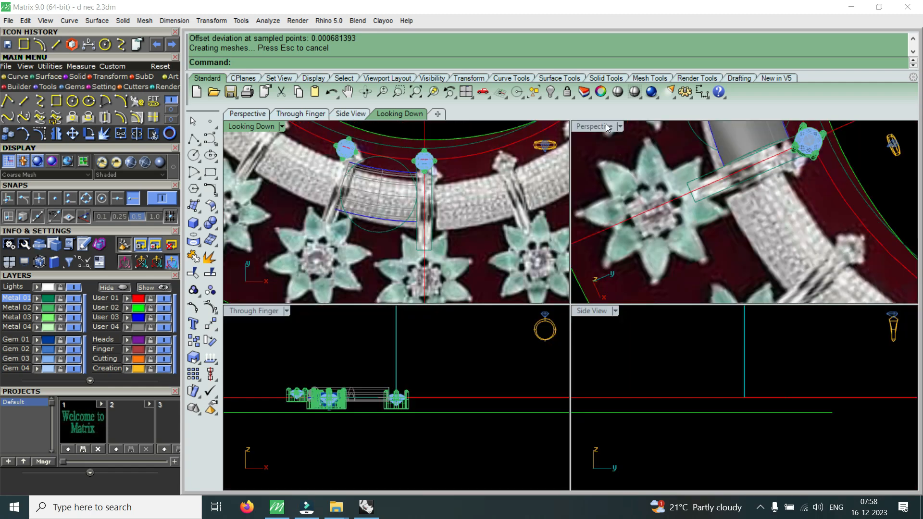
pyautogui.doubleClick(606, 124)
# Switch Perspective to wireframe and draw a line along the connector rectangle's long edge farther from the band, from flower end to gem end
pyautogui.scroll(-7, 577, 267)
pyautogui.moveTo(635, 311); pyautogui.dragTo(524, 309, button='right')
pyautogui.scroll(5, 592, 261)
pyautogui.scroll(5, 524, 346)
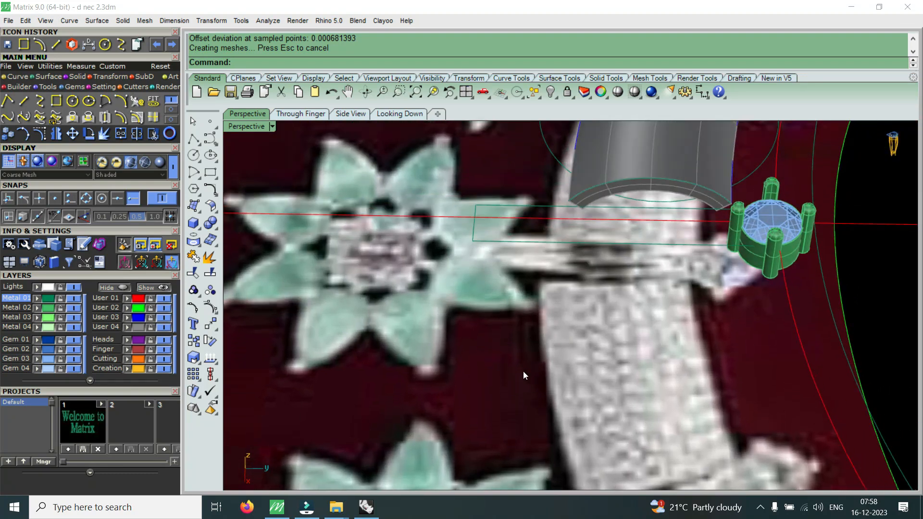
pyautogui.click(55, 45)
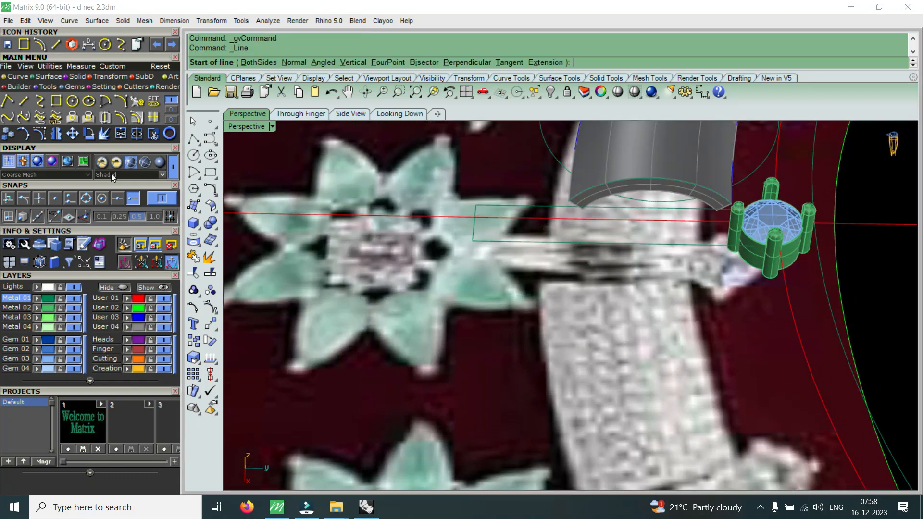
pyautogui.scroll(-1, 474, 247)
pyautogui.click(480, 219)
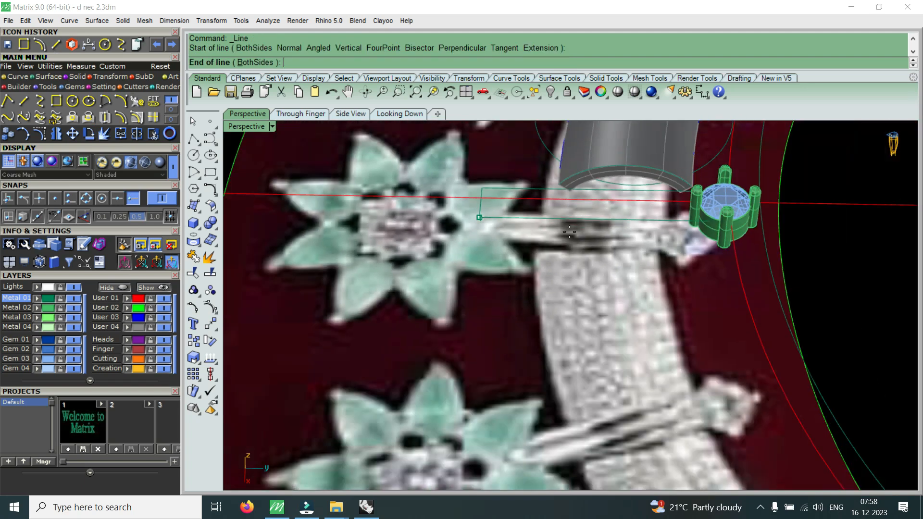
pyautogui.scroll(5, 569, 232)
pyautogui.click(252, 126)
pyautogui.click(335, 38)
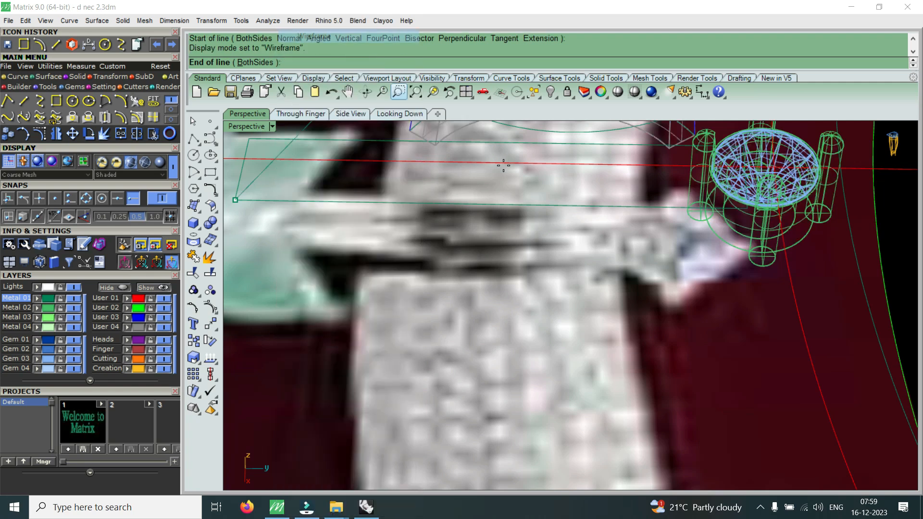
pyautogui.scroll(5, 721, 219)
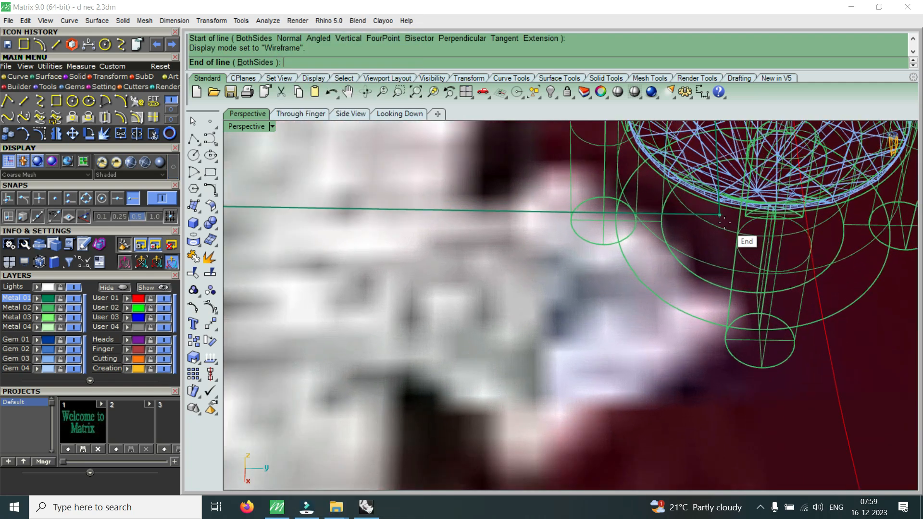
pyautogui.click(722, 218)
pyautogui.scroll(-5, 755, 287)
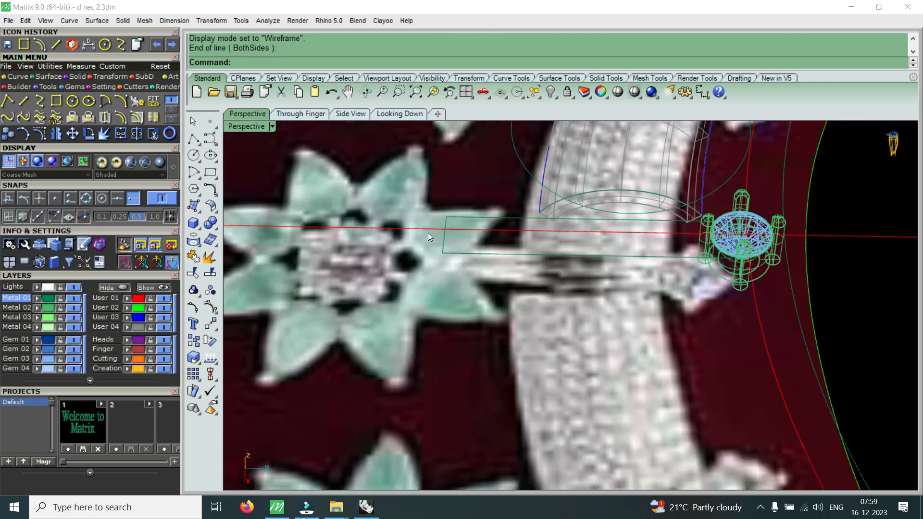
# Draw a line along the connector rectangle's long edge nearer the band, from the flower-end corner to the gem-end corner
pyautogui.scroll(3, 428, 233)
pyautogui.rightClick(463, 215)
pyautogui.click(460, 209)
pyautogui.scroll(-5, 459, 209)
pyautogui.scroll(4, 743, 228)
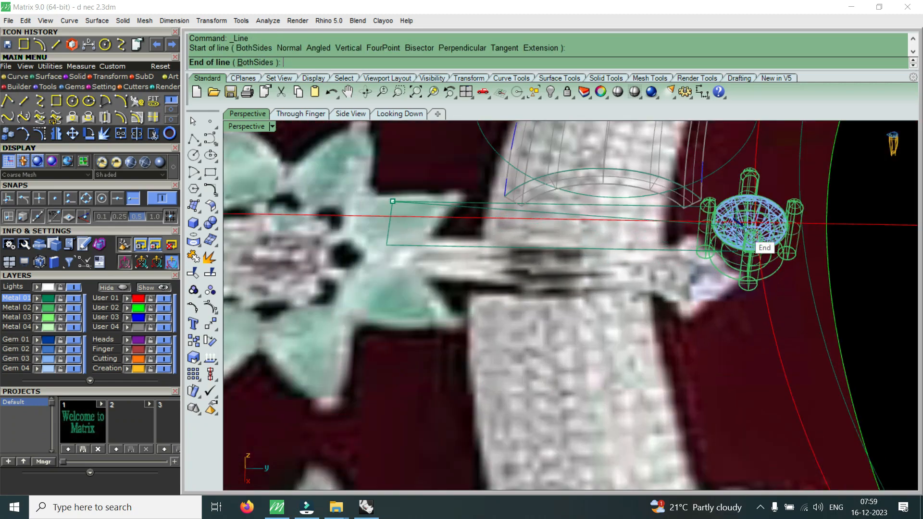
pyautogui.scroll(5, 718, 255)
pyautogui.moveTo(578, 295); pyautogui.dragTo(825, 329, button='right')
pyautogui.scroll(-5, 775, 329)
pyautogui.scroll(7, 580, 321)
pyautogui.scroll(3, 473, 313)
pyautogui.scroll(-5, 412, 271)
pyautogui.scroll(10, 400, 210)
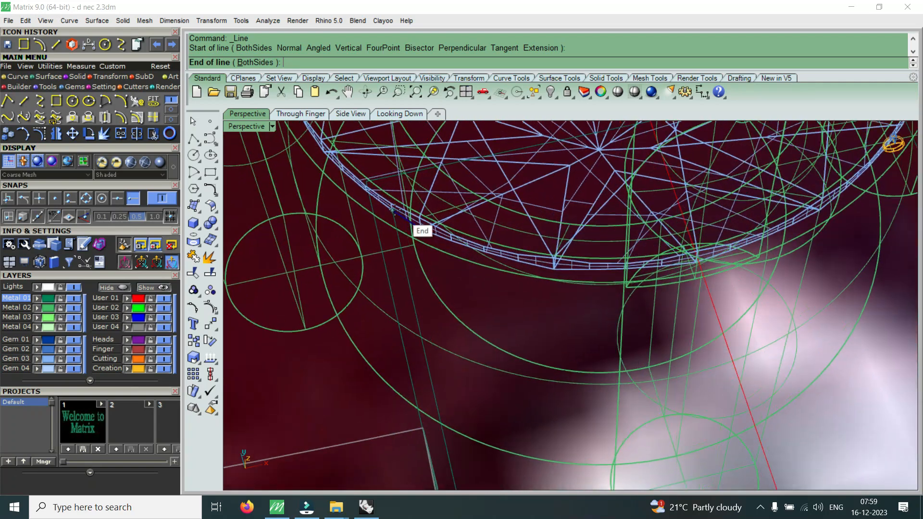
pyautogui.click(371, 181)
pyautogui.scroll(-6, 371, 181)
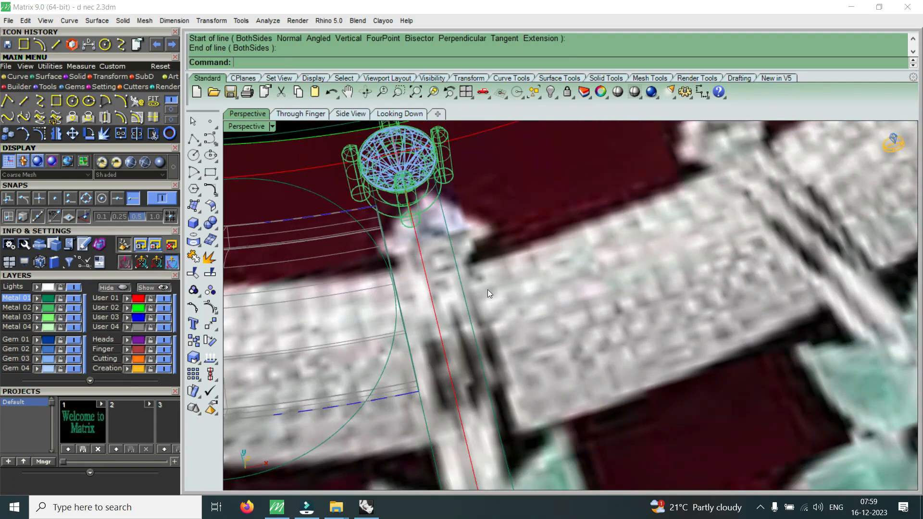
# Delete the original connector rectangle, keeping the two separate lines drawn along its long edges
pyautogui.scroll(-6, 505, 433)
pyautogui.scroll(9, 478, 363)
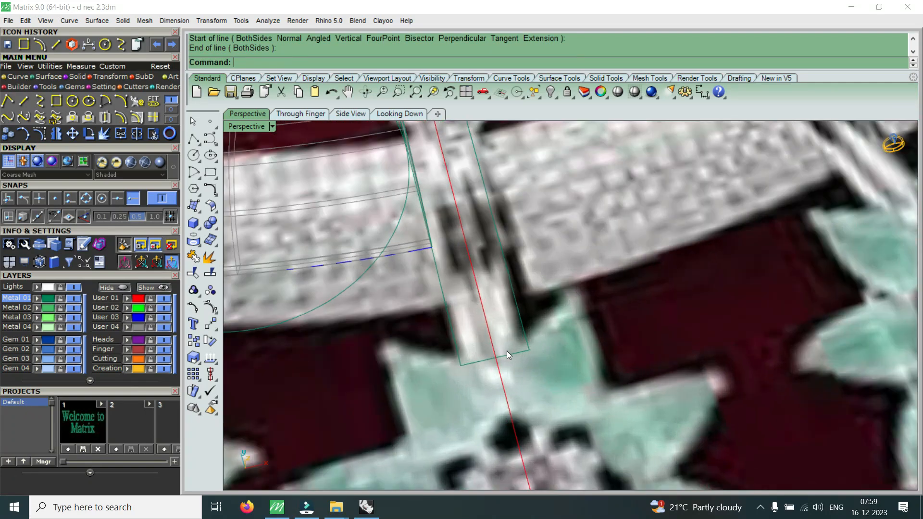
pyautogui.click(507, 351)
pyautogui.click(552, 391)
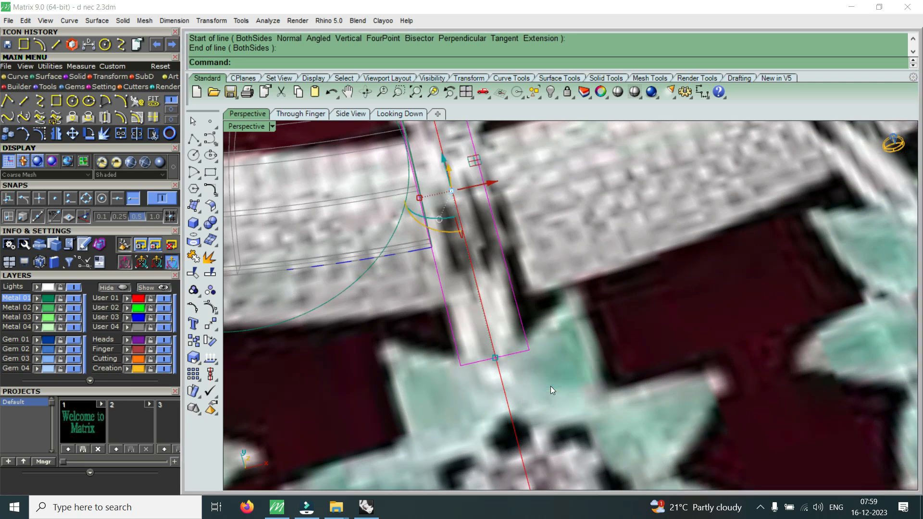
pyautogui.press('Delete')
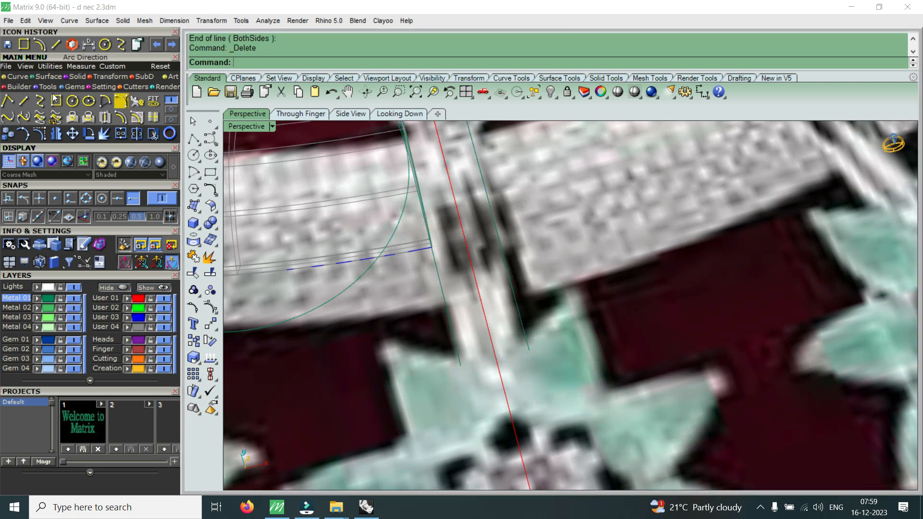
# Draw a line across the connector's flower end, joining the endpoints of the two long lines
pyautogui.click(24, 100)
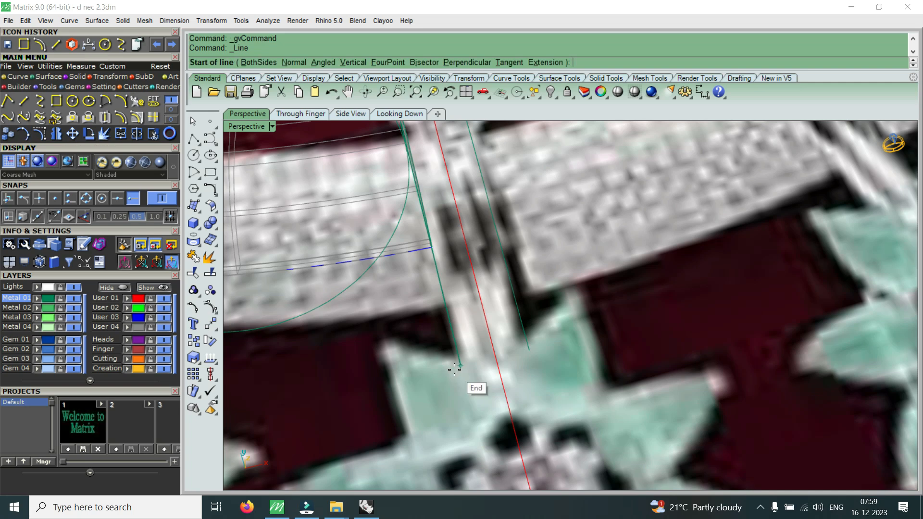
pyautogui.click(455, 367)
pyautogui.click(547, 371)
# Draw a line across the connector's gem end, joining the endpoints of the two long lines
pyautogui.scroll(-5, 507, 298)
pyautogui.scroll(10, 480, 260)
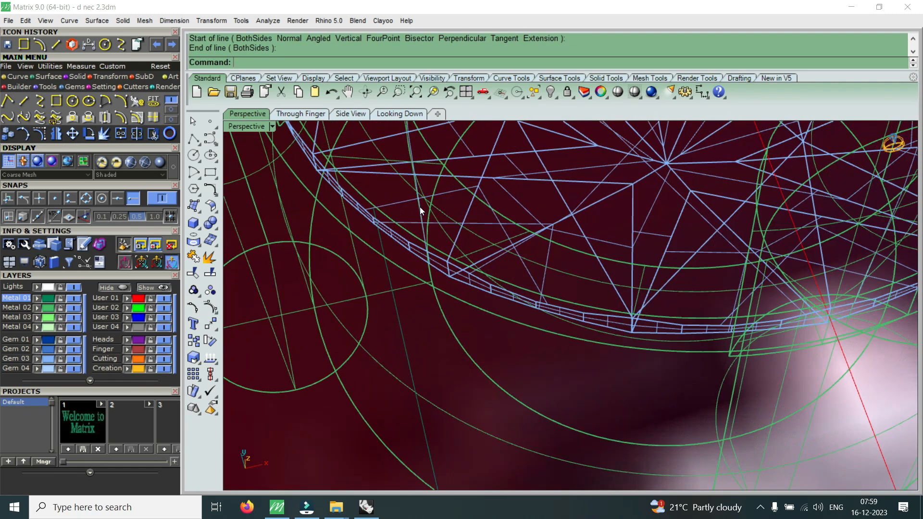
pyautogui.rightClick(420, 207)
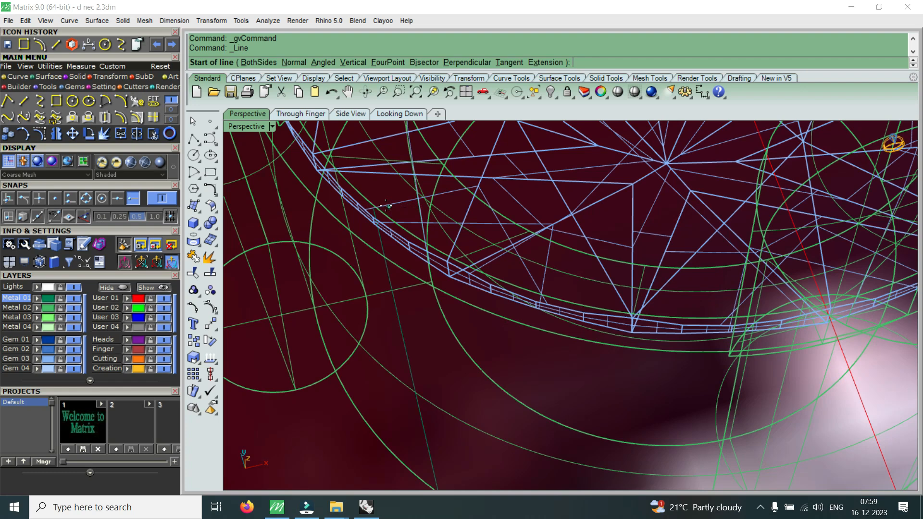
pyautogui.click(382, 215)
pyautogui.scroll(-8, 432, 302)
pyautogui.scroll(8, 671, 202)
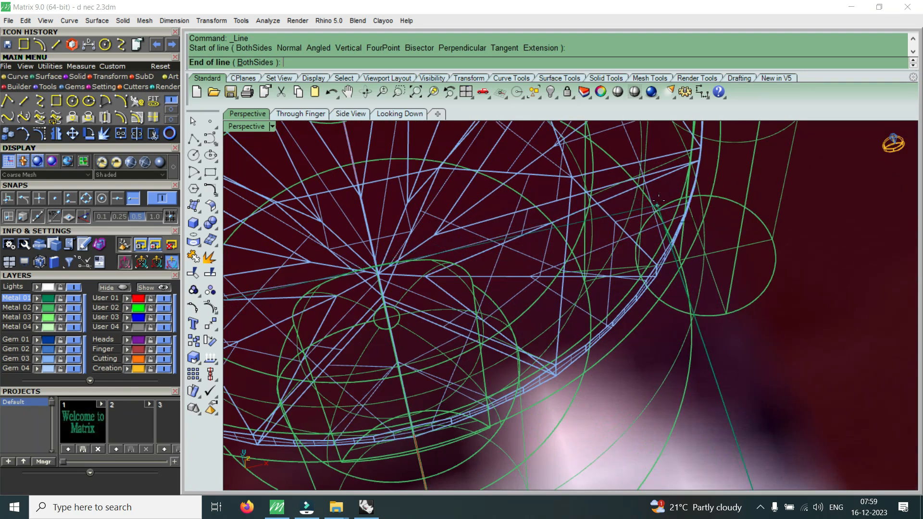
# Finish the line closing the strip outline's short end at the lower gem setting
pyautogui.click(655, 205)
pyautogui.scroll(-15, 571, 266)
pyautogui.moveTo(548, 308); pyautogui.dragTo(607, 322, button='right')
pyautogui.scroll(6, 608, 321)
pyautogui.scroll(4, 550, 298)
pyautogui.keyDown('shift'); pyautogui.moveTo(671, 387); pyautogui.dragTo(469, 330, button='right'); pyautogui.keyUp('shift')
pyautogui.moveTo(601, 336); pyautogui.dragTo(312, 307, button='right')
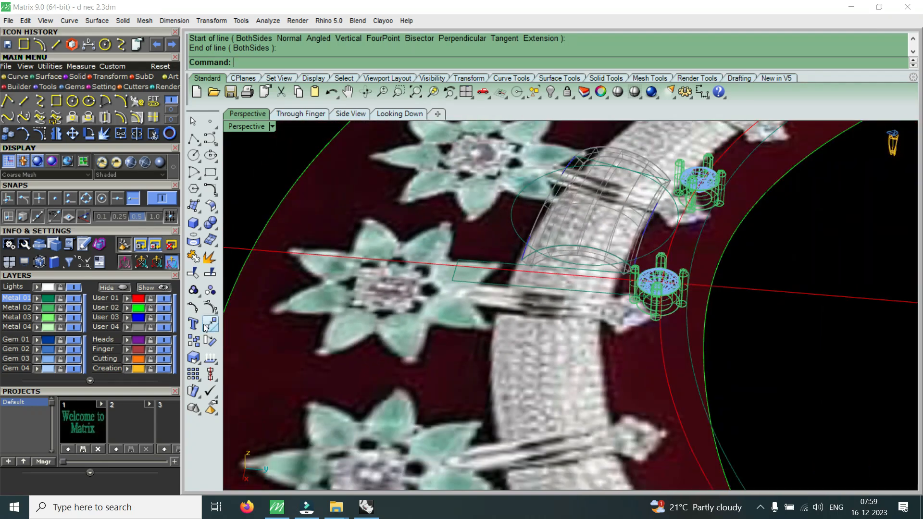
# Turn off the User 02 layer with the reference picture and hide the lower gem setting covering the strip's end
pyautogui.click(163, 311)
pyautogui.scroll(-4, 633, 276)
pyautogui.moveTo(633, 276); pyautogui.dragTo(653, 296, button='right')
pyautogui.scroll(7, 655, 298)
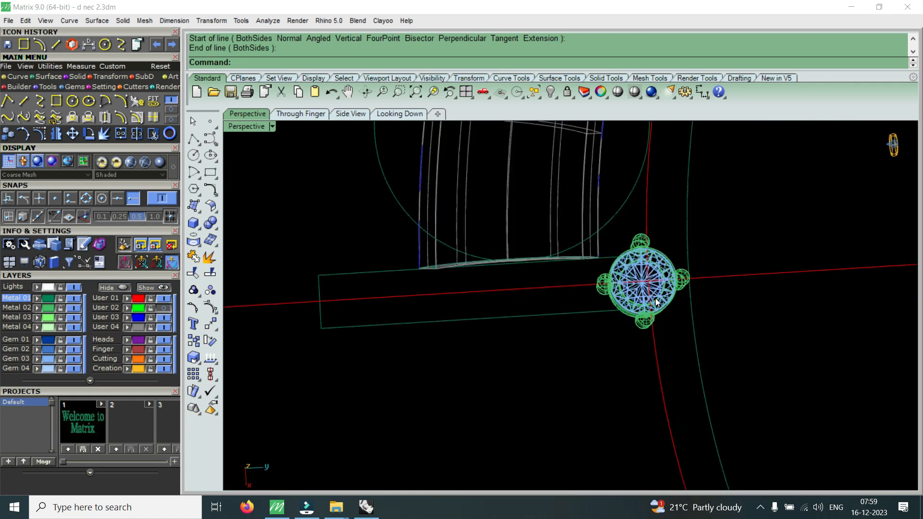
pyautogui.scroll(1, 655, 298)
pyautogui.click(668, 298)
pyautogui.scroll(-2, 601, 329)
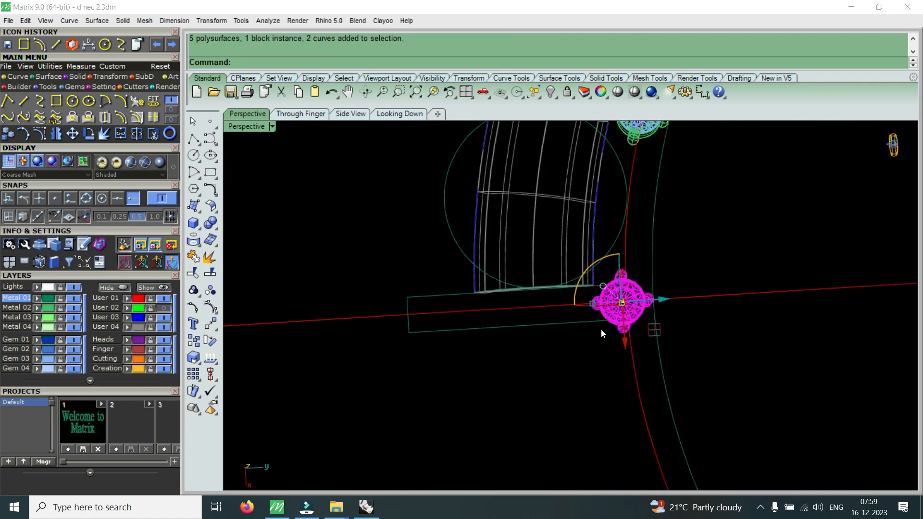
pyautogui.click(551, 92)
# Rebuild the strip outline's two long edge curves with point count 7 and degree 3, deleting the input curves
pyautogui.scroll(2, 649, 336)
pyautogui.scroll(-7, 644, 371)
pyautogui.moveTo(642, 373); pyautogui.dragTo(527, 296, button='right')
pyautogui.scroll(9, 465, 327)
pyautogui.click(465, 337)
pyautogui.keyDown('shift'); pyautogui.click(482, 301); pyautogui.keyUp('shift')
pyautogui.scroll(-5, 484, 323)
pyautogui.moveTo(500, 327); pyautogui.dragTo(545, 333, button='right')
pyautogui.moveTo(598, 286); pyautogui.dragTo(633, 265, button='right')
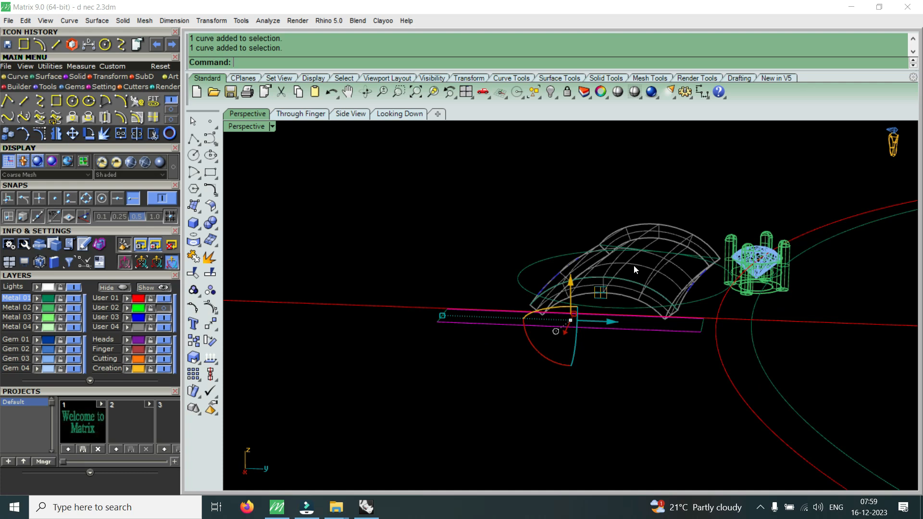
pyautogui.write('rebuild')
pyautogui.press('Return')
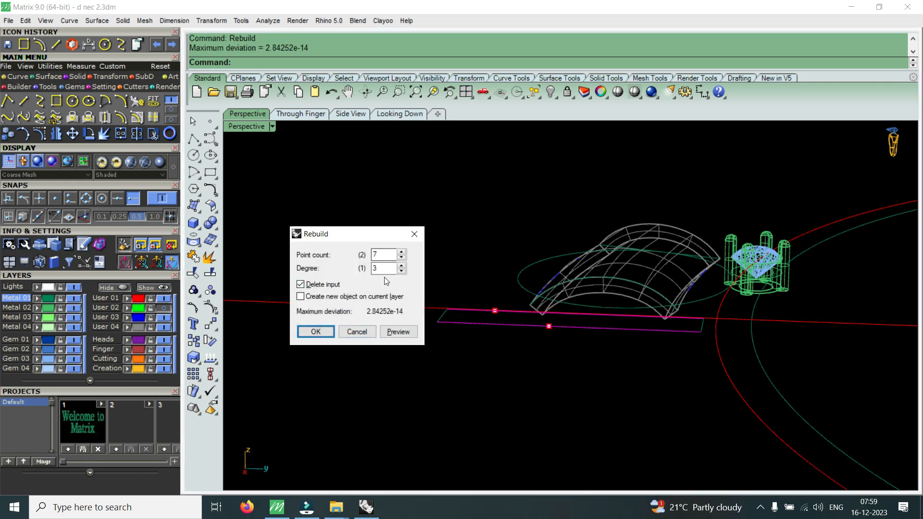
pyautogui.click(315, 332)
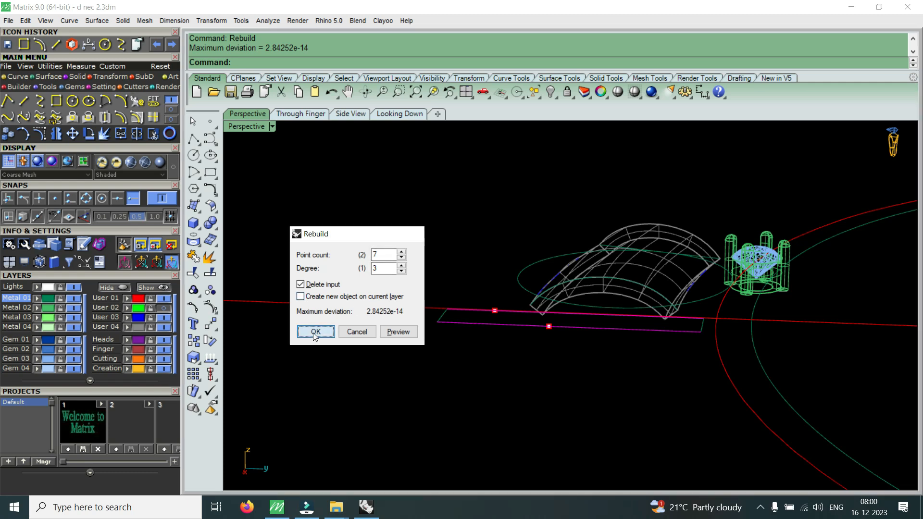
# Turn on the control points of both rebuilt edge curves and raise the middle points above the flat strip
pyautogui.click(40, 135)
pyautogui.moveTo(596, 365); pyautogui.dragTo(628, 339, button='right')
pyautogui.moveTo(537, 336); pyautogui.dragTo(685, 284)
pyautogui.moveTo(685, 284); pyautogui.dragTo(672, 299, button='right')
pyautogui.moveTo(609, 243); pyautogui.dragTo(616, 206)
pyautogui.moveTo(616, 206); pyautogui.dragTo(666, 217, button='right')
# Raise the control-point pair on the outer half of the band's arch and the pair on its gem-side half
pyautogui.moveTo(460, 360); pyautogui.dragTo(516, 225)
pyautogui.moveTo(598, 332); pyautogui.dragTo(587, 377, button='right')
pyautogui.moveTo(579, 369); pyautogui.dragTo(659, 210)
pyautogui.moveTo(661, 214); pyautogui.dragTo(673, 241, button='right')
pyautogui.scroll(4, 628, 198)
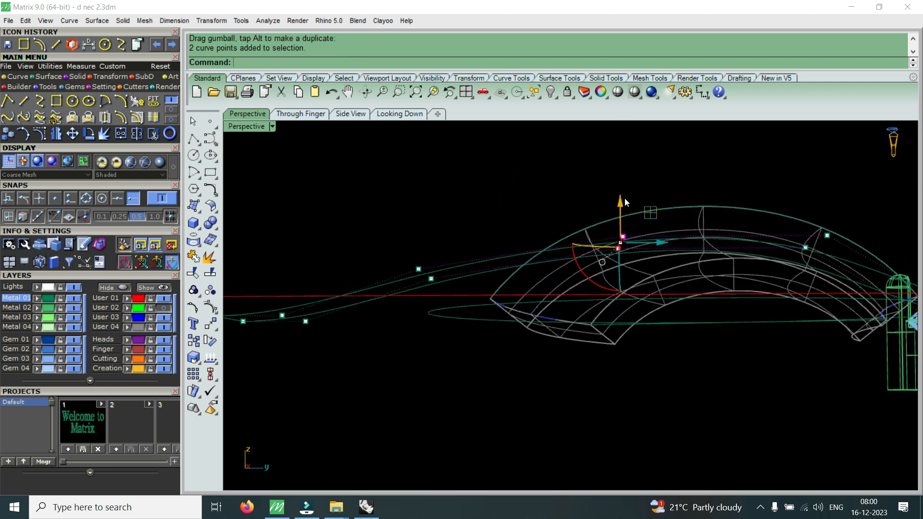
pyautogui.moveTo(624, 197); pyautogui.dragTo(640, 174)
pyautogui.scroll(-5, 625, 200)
pyautogui.scroll(5, 725, 192)
pyautogui.moveTo(720, 169); pyautogui.dragTo(769, 276)
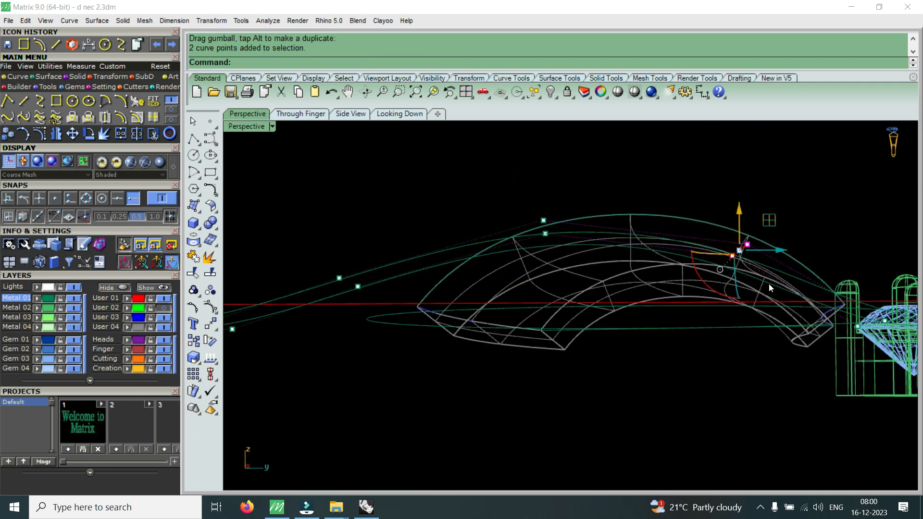
pyautogui.moveTo(744, 207); pyautogui.dragTo(744, 178)
# Raise the control-point pair just before the gem-side end so both edge curves follow the arch, and leave point editing
pyautogui.scroll(-4, 744, 178)
pyautogui.moveTo(721, 229); pyautogui.dragTo(713, 289, button='right')
pyautogui.scroll(4, 783, 356)
pyautogui.moveTo(746, 365); pyautogui.dragTo(819, 235)
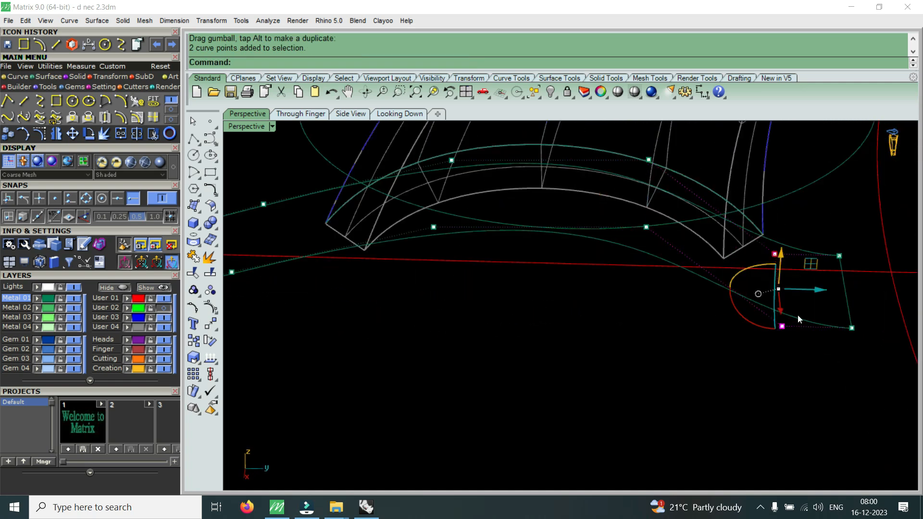
pyautogui.scroll(-5, 793, 317)
pyautogui.scroll(3, 775, 353)
pyautogui.moveTo(736, 350)
pyautogui.mouseDown()
pyautogui.moveTo(820, 294)
pyautogui.moveTo(861, 220)
pyautogui.mouseUp()
pyautogui.moveTo(828, 271); pyautogui.dragTo(812, 209, button='right')
pyautogui.moveTo(796, 178); pyautogui.dragTo(805, 149)
pyautogui.scroll(-4, 706, 257)
pyautogui.moveTo(680, 284); pyautogui.dragTo(572, 329, button='right')
pyautogui.moveTo(552, 358); pyautogui.dragTo(699, 321)
pyautogui.press('Escape')
# Rebuild the two arched edge curves with point count 9 and degree 3
pyautogui.click(457, 239)
pyautogui.keyDown('shift'); pyautogui.click(469, 295); pyautogui.keyUp('shift')
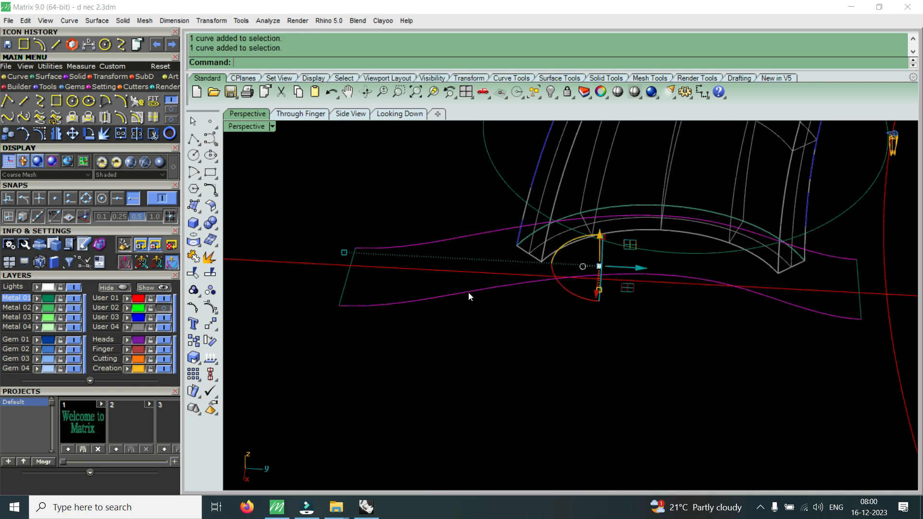
pyautogui.write('Rebuild')
pyautogui.press('Return')
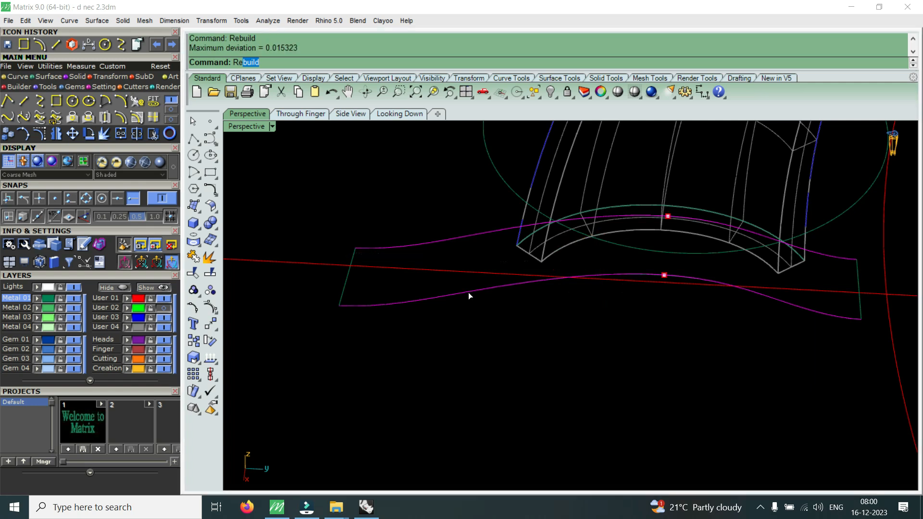
pyautogui.click(385, 256)
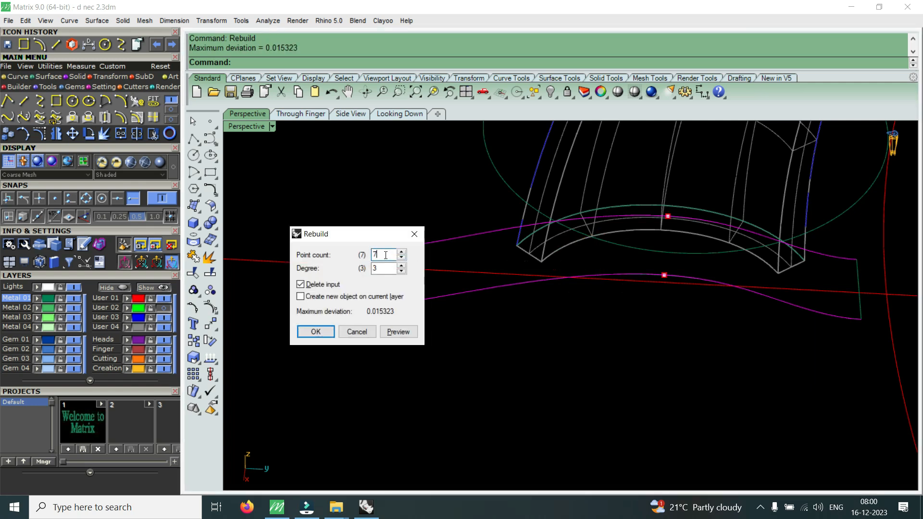
pyautogui.click(315, 331)
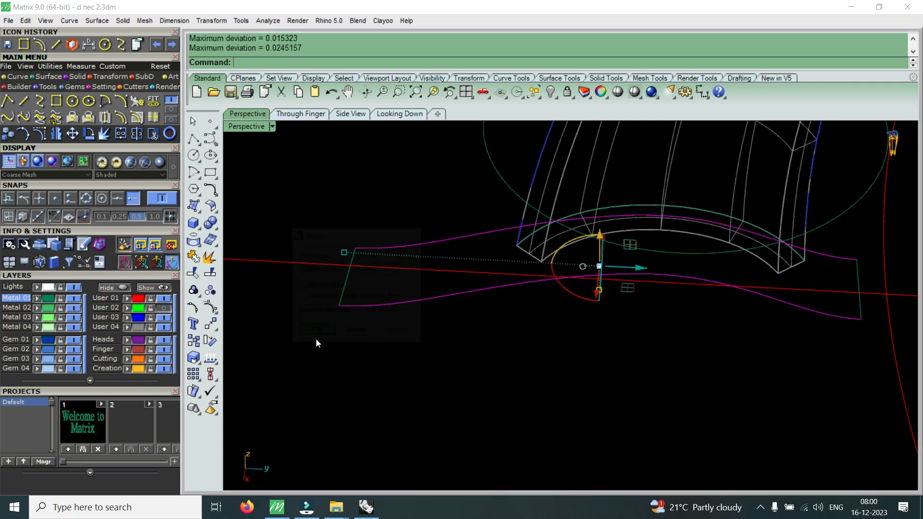
# Turn on the rebuilt edge curves' control points and adjust the middle pairs upward over the band's arch
pyautogui.press('F10')
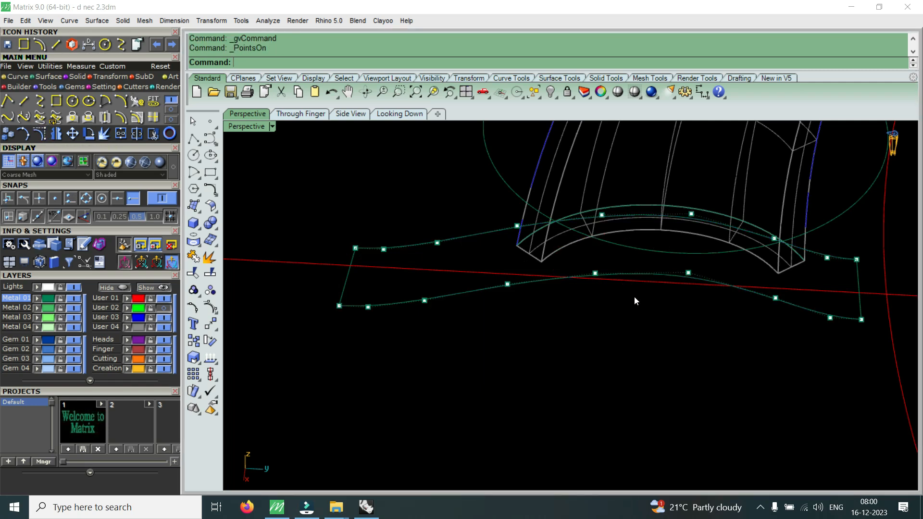
pyautogui.moveTo(651, 317); pyautogui.dragTo(719, 186)
pyautogui.moveTo(719, 186); pyautogui.dragTo(716, 218, button='right')
pyautogui.moveTo(716, 217); pyautogui.dragTo(693, 240)
pyautogui.moveTo(693, 241); pyautogui.dragTo(550, 396, button='right')
pyautogui.moveTo(548, 381); pyautogui.dragTo(620, 247)
pyautogui.moveTo(620, 246); pyautogui.dragTo(578, 281, button='right')
pyautogui.scroll(4, 587, 249)
pyautogui.moveTo(587, 291); pyautogui.dragTo(594, 251)
# Raise the third control-point pair from the gem-side end slightly to match the band's slope
pyautogui.scroll(-8, 594, 251)
pyautogui.moveTo(758, 281); pyautogui.dragTo(748, 338, button='right')
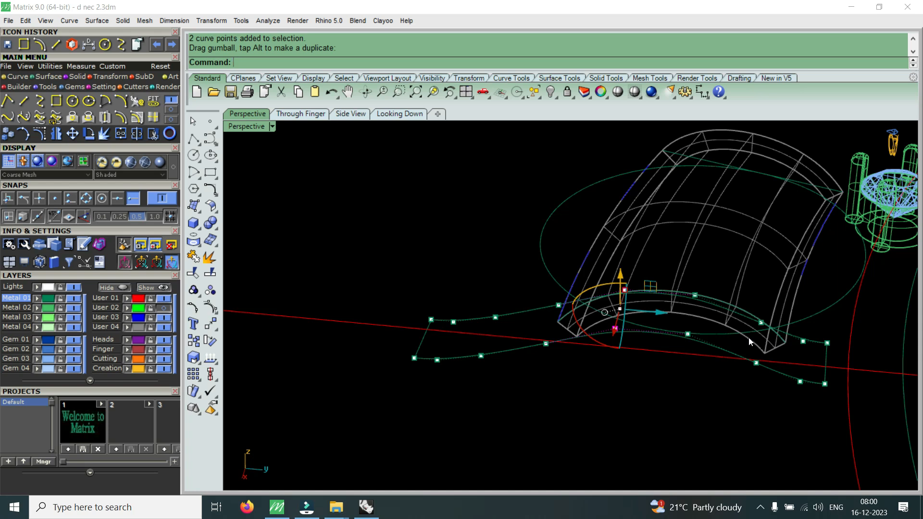
pyautogui.moveTo(714, 388); pyautogui.dragTo(789, 310)
pyautogui.moveTo(752, 353); pyautogui.dragTo(754, 275, button='right')
pyautogui.moveTo(758, 250); pyautogui.dragTo(766, 243)
# Raise the control-point pair just to the gem side of the arch's crown slightly
pyautogui.scroll(-4, 766, 244)
pyautogui.moveTo(613, 190); pyautogui.dragTo(659, 251)
pyautogui.scroll(4, 653, 219)
pyautogui.moveTo(650, 213); pyautogui.dragTo(659, 203)
pyautogui.scroll(-4, 656, 227)
pyautogui.moveTo(646, 246)
pyautogui.mouseDown(button='right')
pyautogui.moveTo(667, 274)
pyautogui.moveTo(649, 255)
pyautogui.mouseUp(button='right')
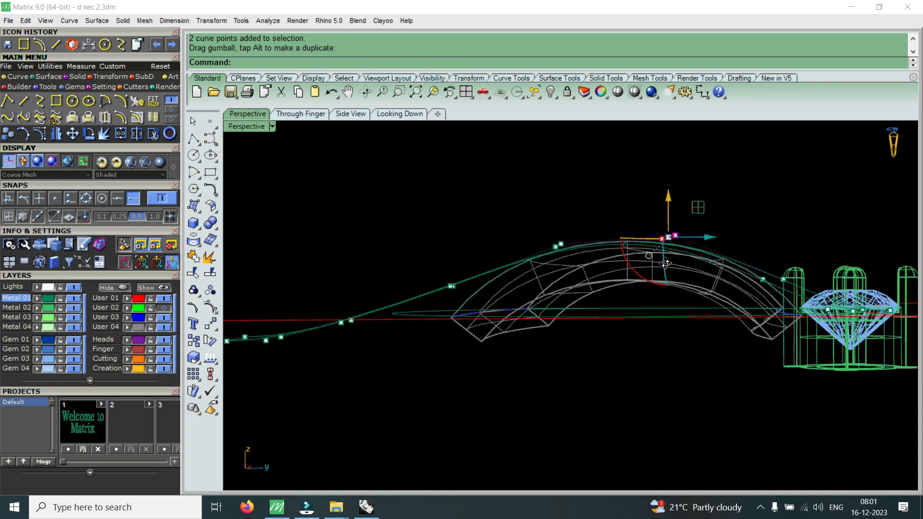
# Nudge up the control-point pair on the crown's outer side, and raise the pair on its gem side further
pyautogui.scroll(4, 563, 224)
pyautogui.moveTo(507, 198); pyautogui.dragTo(566, 284)
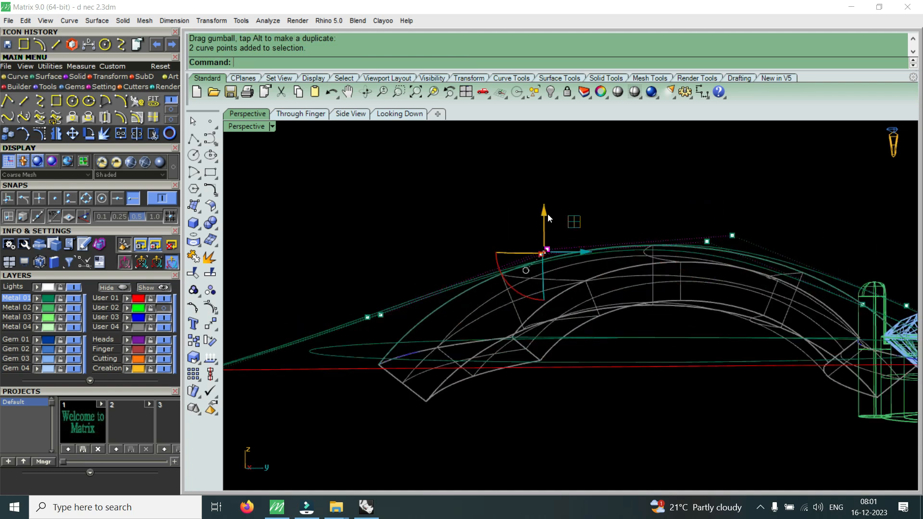
pyautogui.moveTo(548, 214); pyautogui.dragTo(550, 212)
pyautogui.moveTo(651, 174); pyautogui.dragTo(748, 275)
pyautogui.moveTo(748, 274); pyautogui.dragTo(721, 270, button='right')
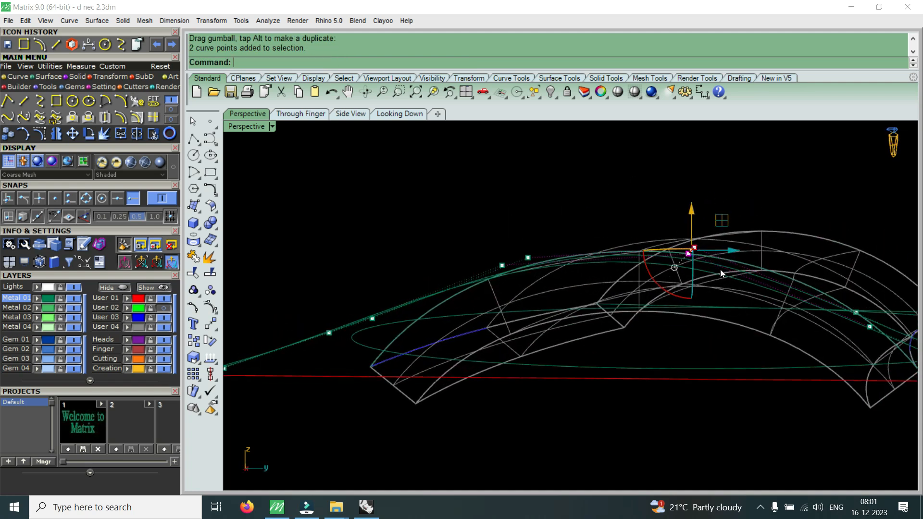
pyautogui.moveTo(698, 219); pyautogui.dragTo(698, 207)
# Compare the strip outline from above with the reference picture on layer User 02, and hide the picture again
pyautogui.scroll(-4, 697, 209)
pyautogui.moveTo(790, 287); pyautogui.dragTo(807, 345, button='right')
pyautogui.moveTo(824, 360); pyautogui.dragTo(863, 291)
pyautogui.moveTo(812, 331); pyautogui.dragTo(638, 375, button='right')
pyautogui.scroll(5, 813, 275)
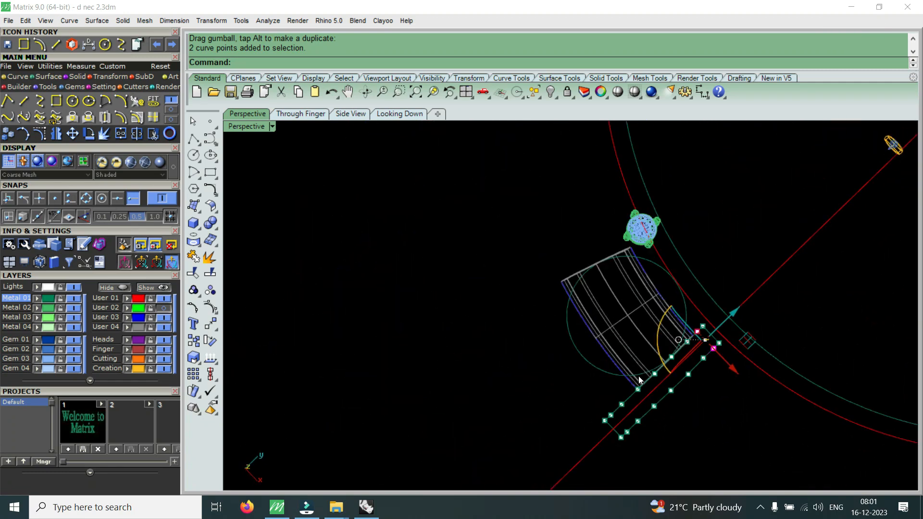
pyautogui.click(164, 310)
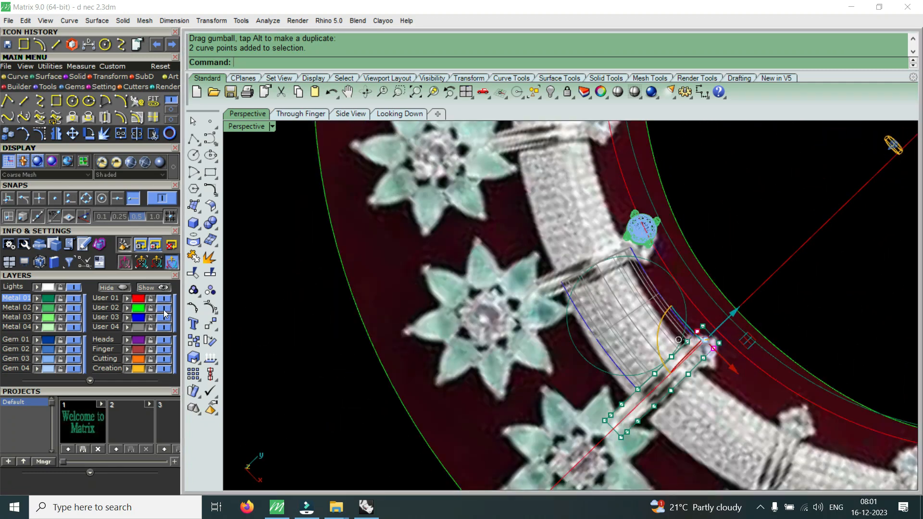
pyautogui.click(164, 310)
# Shift one pair of edge-curve control points slightly downward to refine the strip's outer slope
pyautogui.moveTo(746, 340); pyautogui.dragTo(606, 423, button='right')
pyautogui.moveTo(530, 449); pyautogui.dragTo(672, 272)
pyautogui.moveTo(672, 272); pyautogui.dragTo(608, 276, button='right')
pyautogui.moveTo(605, 281); pyautogui.dragTo(602, 299)
pyautogui.click(647, 329)
pyautogui.moveTo(607, 265); pyautogui.dragTo(671, 391)
pyautogui.moveTo(631, 330); pyautogui.dragTo(562, 387, button='right')
pyautogui.scroll(-6, 637, 385)
pyautogui.moveTo(406, 404); pyautogui.dragTo(352, 365, button='right')
# Raise the control-point pair above the outer shoulder of the band's arch slightly
pyautogui.moveTo(479, 371); pyautogui.dragTo(544, 265)
pyautogui.moveTo(619, 207); pyautogui.dragTo(668, 265)
pyautogui.moveTo(653, 198); pyautogui.dragTo(654, 194)
pyautogui.moveTo(779, 218); pyautogui.dragTo(752, 206, button='right')
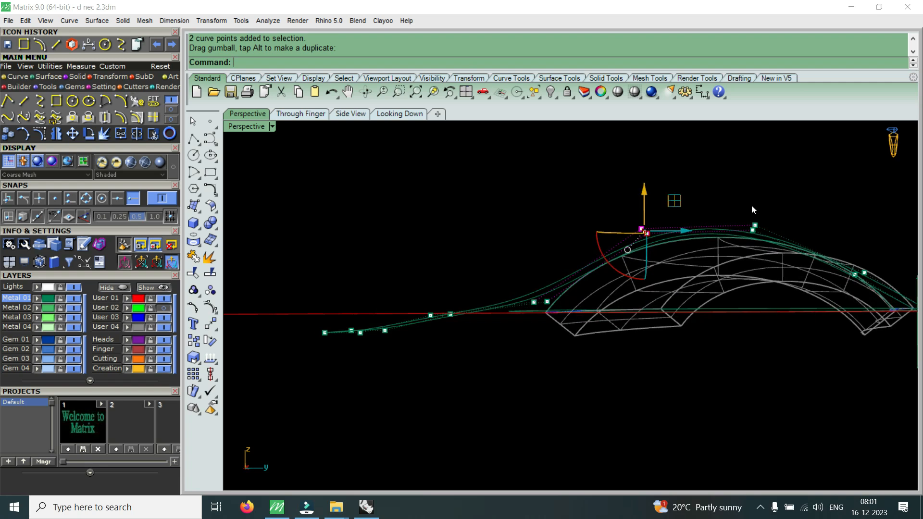
# Select the gem-side crown pair to check it, and raise the neighbouring control-point pair on the gem-side slope
pyautogui.moveTo(774, 250); pyautogui.dragTo(757, 179)
pyautogui.scroll(-4, 693, 242)
pyautogui.moveTo(693, 244); pyautogui.dragTo(607, 351, button='right')
pyautogui.scroll(4, 766, 353)
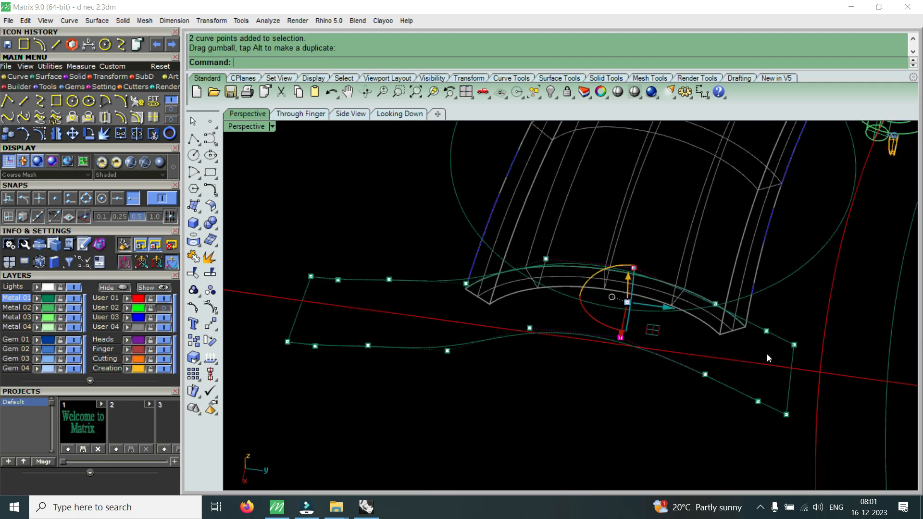
pyautogui.click(657, 420)
pyautogui.moveTo(645, 429); pyautogui.dragTo(722, 281)
pyautogui.moveTo(722, 281); pyautogui.dragTo(715, 189, button='right')
pyautogui.moveTo(705, 190); pyautogui.dragTo(709, 180)
# Select the four control points over the arch's crown and lower them slightly toward the band
pyautogui.scroll(-4, 714, 186)
pyautogui.moveTo(655, 233); pyautogui.dragTo(705, 208, button='right')
pyautogui.scroll(2, 578, 172)
pyautogui.moveTo(500, 145); pyautogui.dragTo(659, 207)
pyautogui.scroll(2, 604, 163)
pyautogui.moveTo(567, 148); pyautogui.dragTo(569, 154)
pyautogui.scroll(-4, 575, 170)
pyautogui.moveTo(576, 183); pyautogui.dragTo(586, 409, button='right')
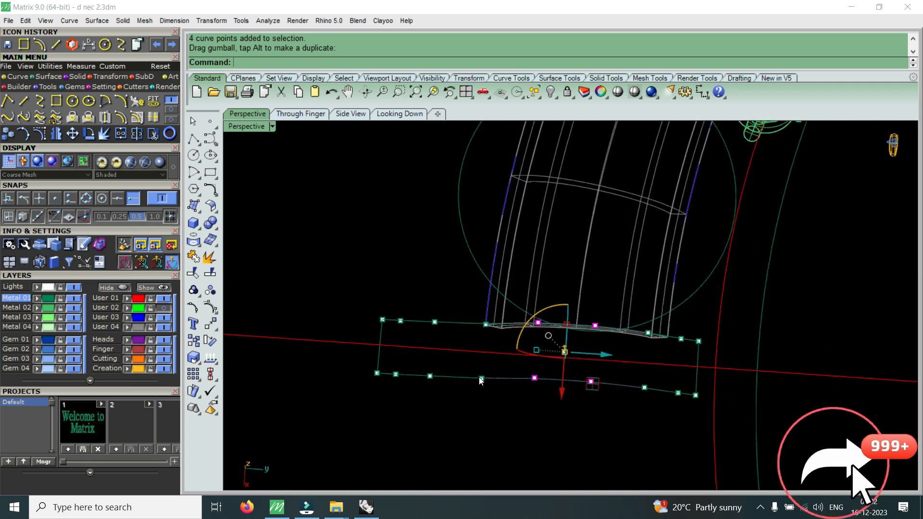
# Leave point editing and rebuild both long edge curves with point count 10 and degree 3
pyautogui.press('Escape')
pyautogui.press('Escape')
pyautogui.click(449, 376)
pyautogui.keyDown('shift'); pyautogui.click(433, 321); pyautogui.keyUp('shift')
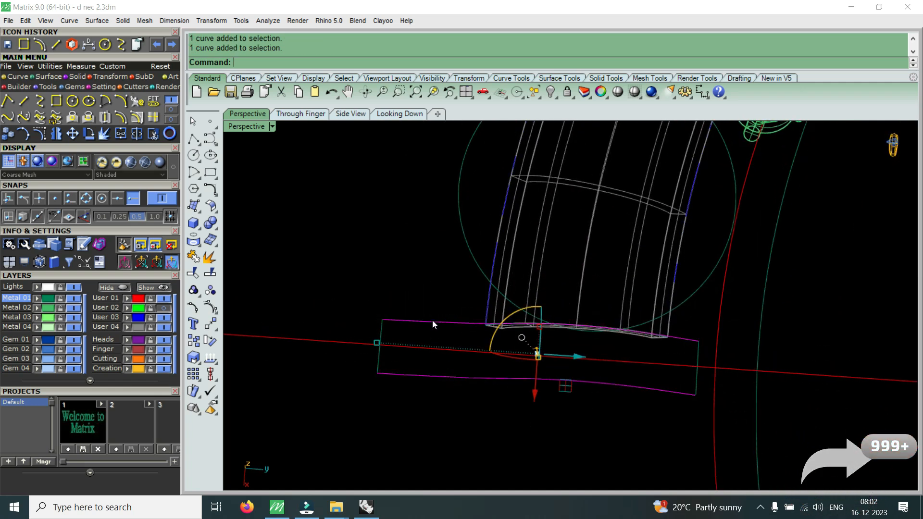
pyautogui.write('R')
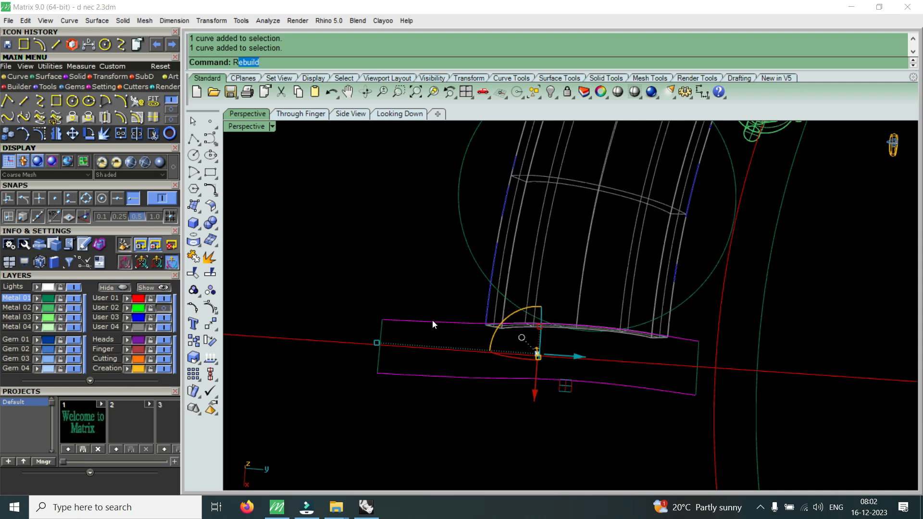
pyautogui.write('e')
pyautogui.press('Return')
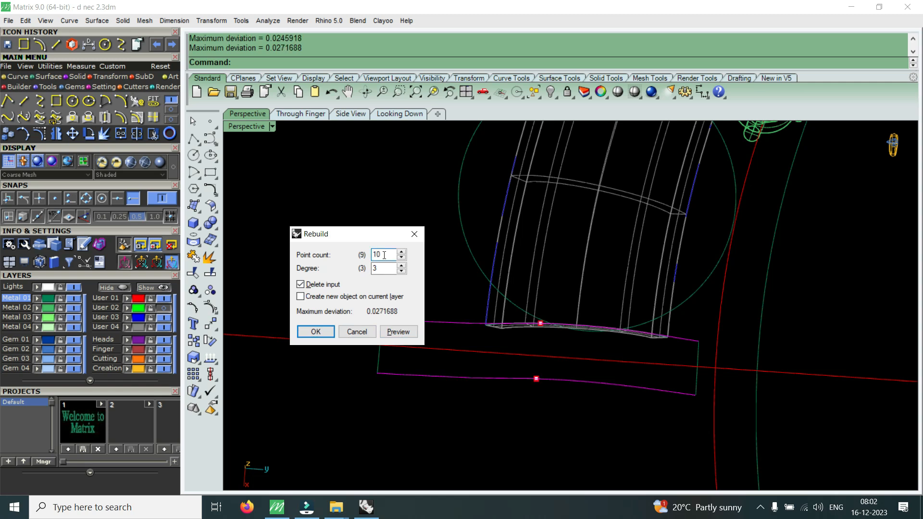
pyautogui.click(323, 331)
# Turn on the ten-point curves' control points and raise the pair on the arch's gem-side shoulder
pyautogui.moveTo(568, 399); pyautogui.dragTo(766, 237, button='right')
pyautogui.scroll(8, 599, 262)
pyautogui.scroll(-5, 551, 221)
pyautogui.moveTo(551, 220); pyautogui.dragTo(464, 284, button='right')
pyautogui.scroll(2, 564, 281)
pyautogui.moveTo(565, 283); pyautogui.dragTo(573, 307, button='right')
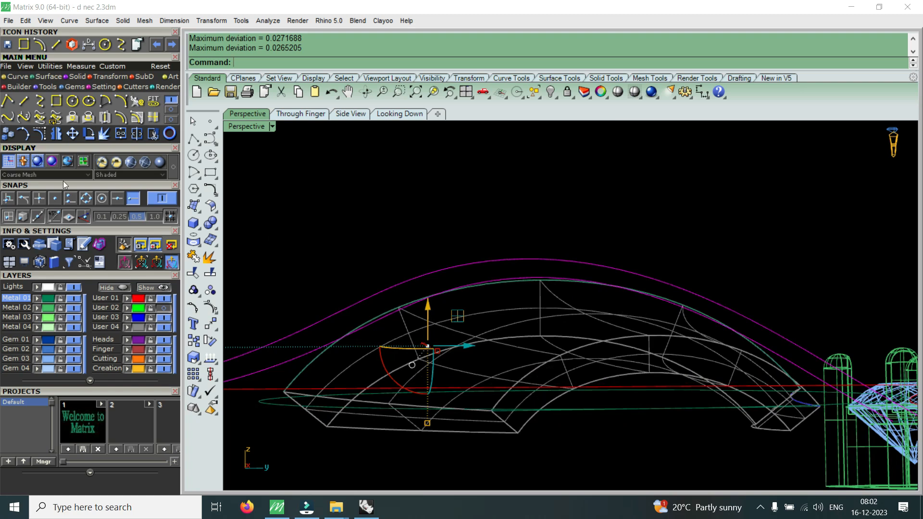
pyautogui.click(43, 133)
pyautogui.scroll(2, 687, 293)
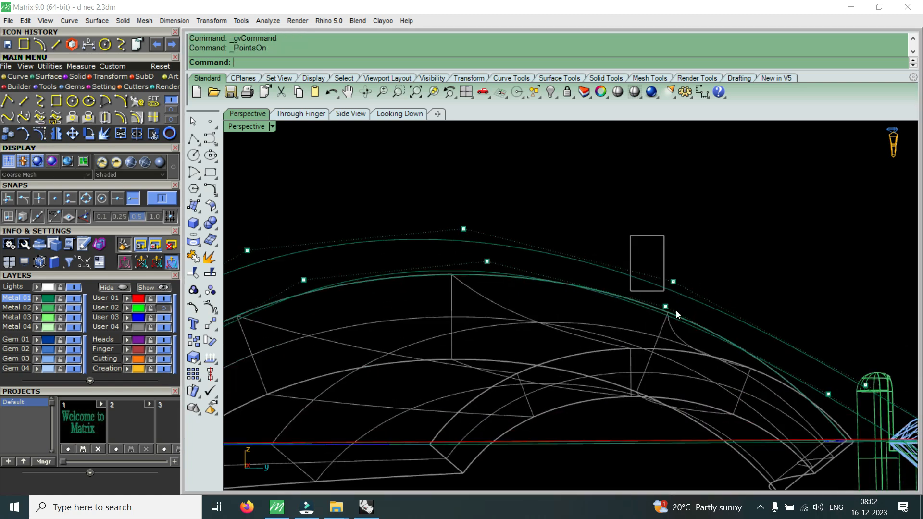
pyautogui.moveTo(675, 310); pyautogui.dragTo(700, 337)
pyautogui.scroll(2, 700, 283)
pyautogui.moveTo(652, 265); pyautogui.dragTo(662, 255)
# Lower the control-point pair at the arch's crown slightly to sit closer to the band
pyautogui.scroll(-3, 492, 238)
pyautogui.scroll(2, 471, 178)
pyautogui.moveTo(471, 178); pyautogui.dragTo(547, 276)
pyautogui.scroll(1, 536, 207)
pyautogui.moveTo(527, 218); pyautogui.dragTo(524, 222)
pyautogui.scroll(-2, 351, 279)
# Nudge up the control-point pair on the arch's outer shoulder so both curves follow the band
pyautogui.scroll(1, 352, 280)
pyautogui.moveTo(351, 280); pyautogui.dragTo(392, 280, button='right')
pyautogui.scroll(2, 425, 223)
pyautogui.moveTo(445, 198); pyautogui.dragTo(521, 280)
pyautogui.scroll(2, 521, 280)
pyautogui.moveTo(464, 225); pyautogui.dragTo(465, 223)
pyautogui.scroll(-5, 645, 230)
pyautogui.moveTo(645, 230); pyautogui.dragTo(448, 278, button='right')
pyautogui.scroll(-1, 615, 263)
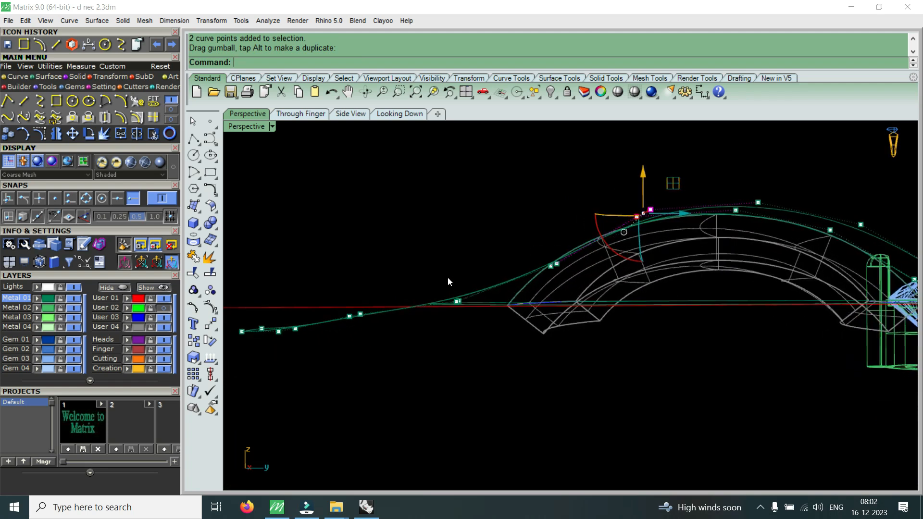
# Slightly lower the control-point pair at the foot of the arch, where the curves meet the outer tail
pyautogui.click(457, 301)
pyautogui.moveTo(457, 261); pyautogui.dragTo(461, 265)
pyautogui.scroll(4, 454, 304)
pyautogui.scroll(-6, 453, 305)
pyautogui.scroll(6, 354, 300)
# Lower the neighbouring control-point pair on the outer tail slightly to smooth both edge curves
pyautogui.moveTo(351, 260); pyautogui.dragTo(428, 366)
pyautogui.moveTo(400, 297); pyautogui.dragTo(398, 302)
pyautogui.scroll(-5, 514, 314)
pyautogui.moveTo(523, 318)
pyautogui.mouseDown(button='right')
pyautogui.moveTo(502, 338)
pyautogui.moveTo(518, 331)
pyautogui.mouseUp(button='right')
pyautogui.scroll(4, 328, 353)
# Raise the control-point pairs near the outer end of the strip slightly to flatten the tail
pyautogui.moveTo(361, 364); pyautogui.dragTo(459, 274)
pyautogui.moveTo(383, 245); pyautogui.dragTo(590, 361)
pyautogui.moveTo(497, 276); pyautogui.dragTo(498, 272)
pyautogui.moveTo(457, 388); pyautogui.dragTo(585, 287)
pyautogui.moveTo(521, 270); pyautogui.dragTo(526, 265)
pyautogui.scroll(-4, 529, 275)
pyautogui.moveTo(529, 276); pyautogui.dragTo(577, 360, button='right')
# Turn on the User 02 layer's reference picture and examine the strip curves against it from above and the side
pyautogui.scroll(-5, 572, 344)
pyautogui.scroll(5, 730, 372)
pyautogui.moveTo(730, 373); pyautogui.dragTo(716, 428, button='right')
pyautogui.scroll(-4, 509, 308)
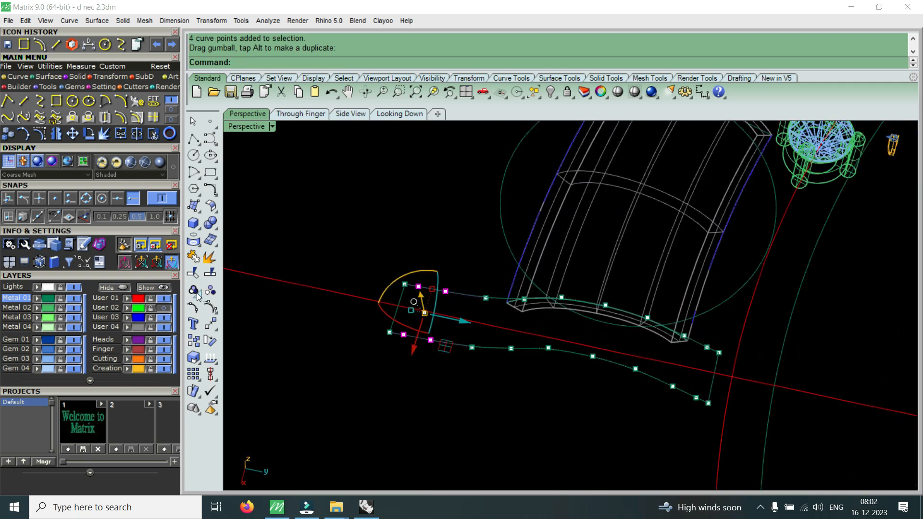
pyautogui.click(166, 308)
pyautogui.scroll(-6, 518, 243)
pyautogui.moveTo(518, 260); pyautogui.dragTo(534, 387, button='right')
pyautogui.scroll(-6, 596, 332)
pyautogui.scroll(4, 707, 348)
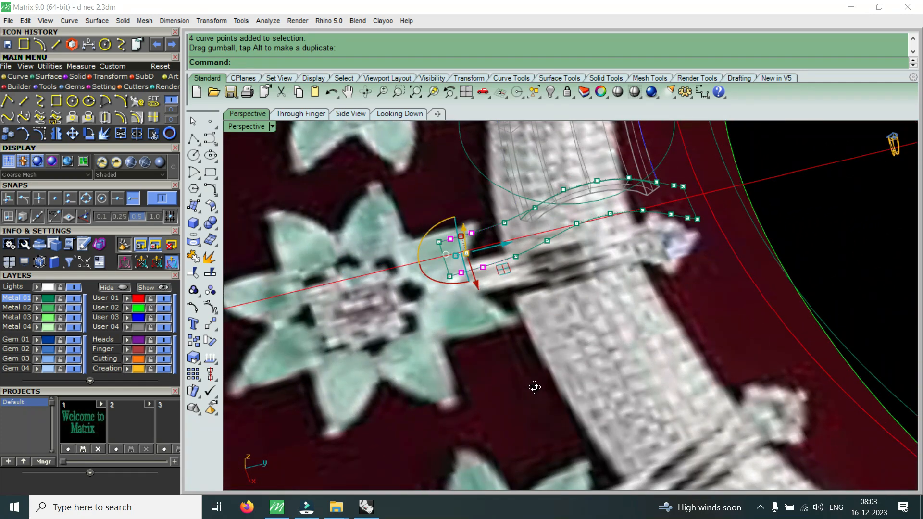
pyautogui.moveTo(511, 296); pyautogui.dragTo(490, 209, button='right')
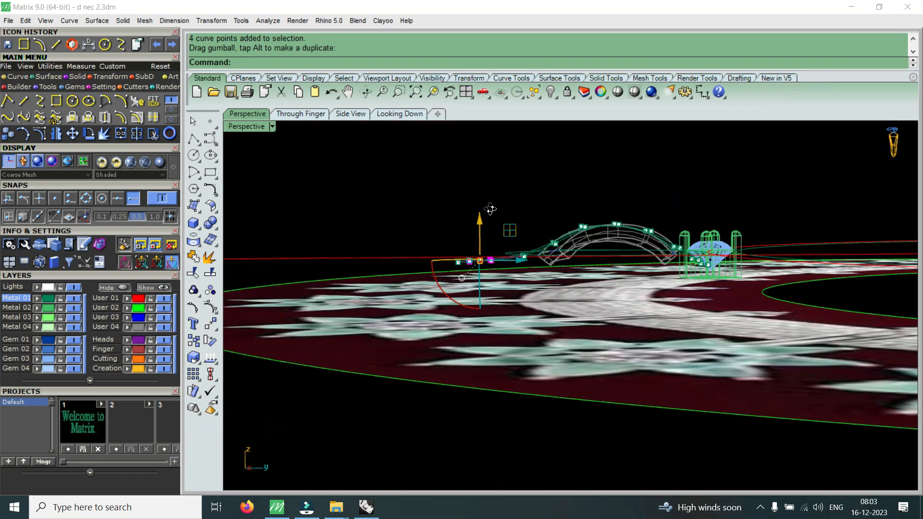
pyautogui.scroll(5, 492, 270)
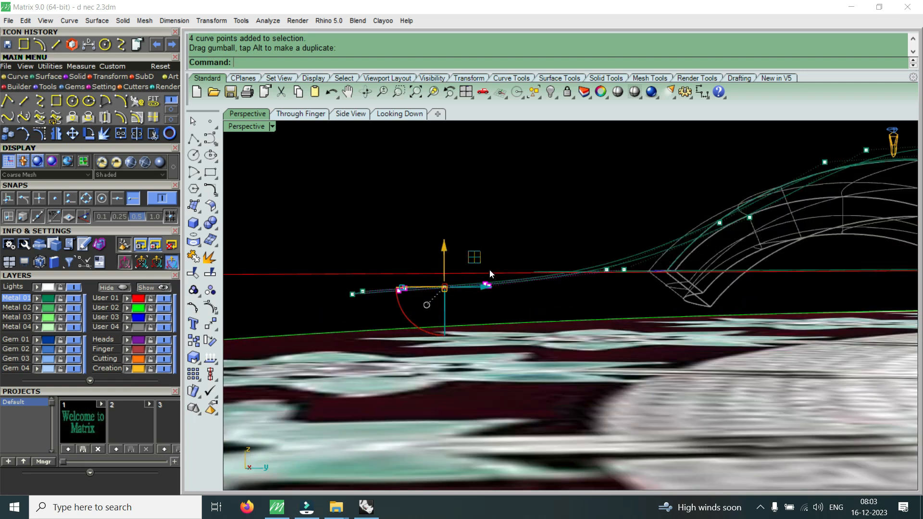
# Lower the third control-point pair from the strip's outer end slightly, then clear the selection
pyautogui.moveTo(498, 271); pyautogui.dragTo(497, 291)
pyautogui.moveTo(486, 243); pyautogui.dragTo(489, 253)
pyautogui.click(578, 238)
pyautogui.moveTo(578, 238); pyautogui.dragTo(598, 220, button='right')
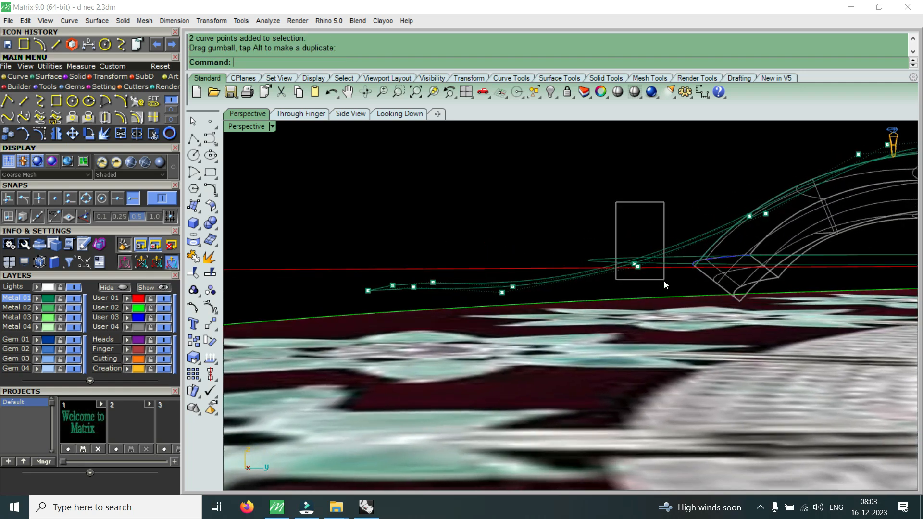
# Raise the control-point pair on the arch's outer slope slightly so both curves clear the band's end
pyautogui.moveTo(665, 280); pyautogui.dragTo(664, 280)
pyautogui.moveTo(644, 229); pyautogui.dragTo(734, 165, button='right')
pyautogui.moveTo(734, 165); pyautogui.dragTo(772, 242)
pyautogui.moveTo(752, 188); pyautogui.dragTo(754, 183)
pyautogui.scroll(-7, 702, 200)
pyautogui.moveTo(731, 195); pyautogui.dragTo(843, 193, button='right')
pyautogui.moveTo(737, 204)
pyautogui.mouseDown(button='right')
pyautogui.moveTo(749, 202)
pyautogui.moveTo(743, 209)
pyautogui.mouseUp(button='right')
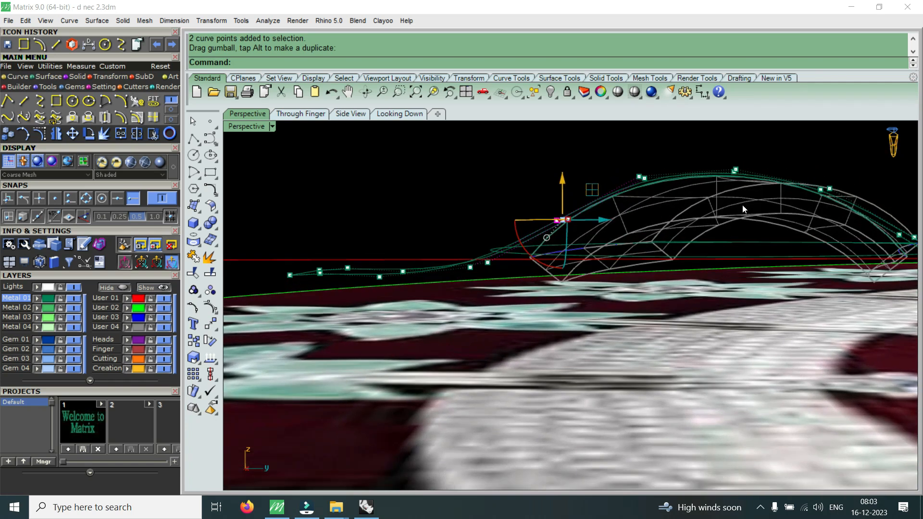
# Fine-tune the heights of the control-point pairs at the arch's crown and outer shoulder
pyautogui.scroll(11, 745, 161)
pyautogui.moveTo(670, 162); pyautogui.dragTo(699, 148)
pyautogui.scroll(-8, 693, 149)
pyautogui.moveTo(613, 169); pyautogui.dragTo(629, 165, button='right')
pyautogui.scroll(9, 629, 164)
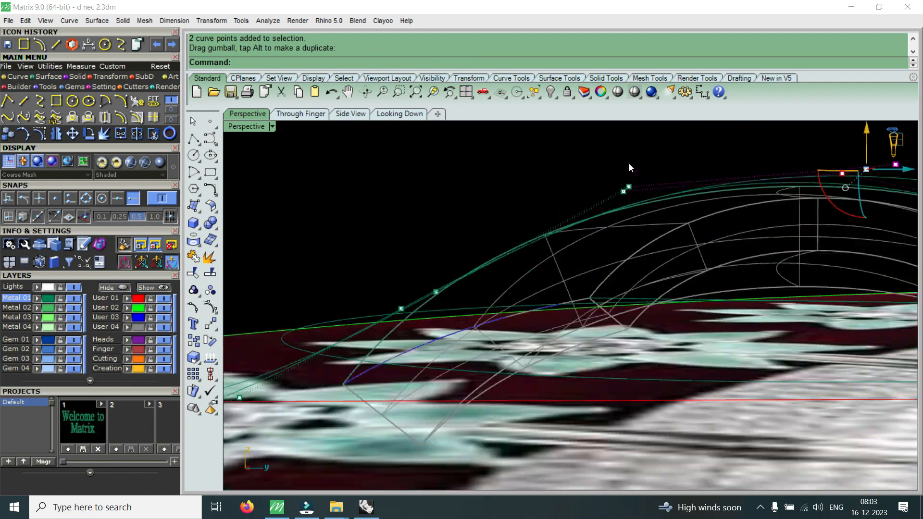
pyautogui.moveTo(593, 163); pyautogui.dragTo(662, 229)
pyautogui.moveTo(626, 161); pyautogui.dragTo(628, 162)
pyautogui.scroll(-9, 620, 162)
pyautogui.moveTo(649, 158); pyautogui.dragTo(665, 214, button='right')
# Hide the User 02 reference picture and slightly raise the control-point pair on the arch's gem-side shoulder
pyautogui.click(163, 308)
pyautogui.moveTo(572, 301); pyautogui.dragTo(618, 257, button='right')
pyautogui.scroll(3, 619, 258)
pyautogui.moveTo(672, 184)
pyautogui.mouseDown(button='right')
pyautogui.moveTo(578, 195)
pyautogui.moveTo(660, 197)
pyautogui.mouseUp(button='right')
pyautogui.scroll(5, 752, 191)
pyautogui.moveTo(752, 190); pyautogui.dragTo(699, 193, button='right')
pyautogui.moveTo(628, 169); pyautogui.dragTo(688, 219)
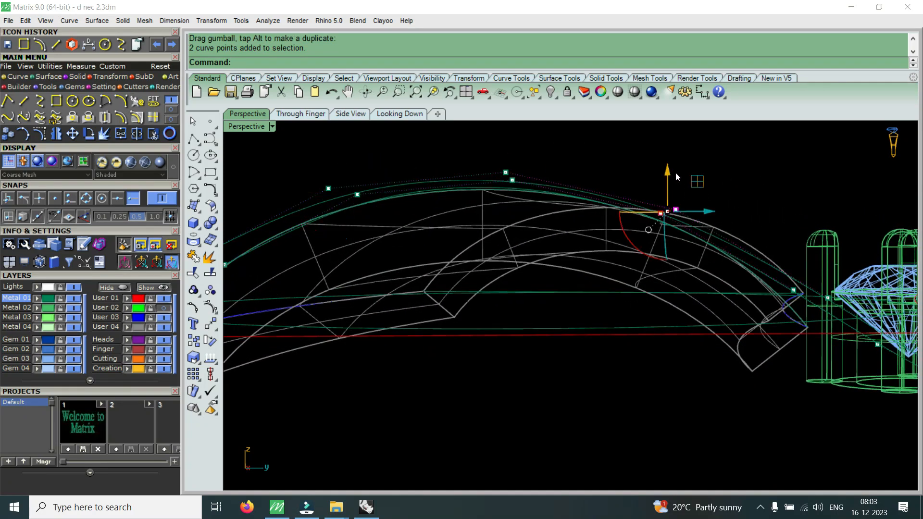
pyautogui.moveTo(670, 171); pyautogui.dragTo(675, 169)
pyautogui.moveTo(674, 169)
pyautogui.mouseDown(button='right')
pyautogui.moveTo(625, 226)
pyautogui.moveTo(670, 186)
pyautogui.mouseUp(button='right')
pyautogui.scroll(-3, 618, 234)
pyautogui.scroll(8, 509, 249)
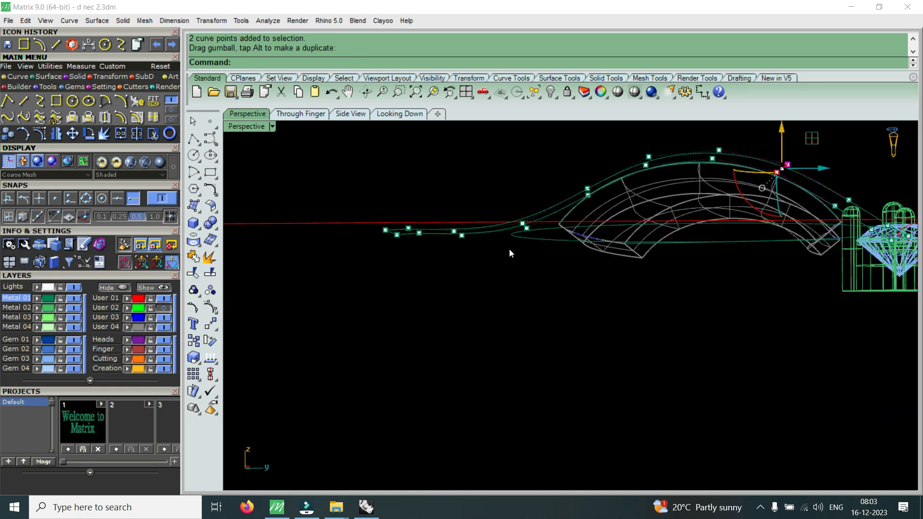
# Lower a control-point pair near the strip's outer end slightly and turn off the control points
pyautogui.moveTo(471, 185); pyautogui.dragTo(514, 195, button='right')
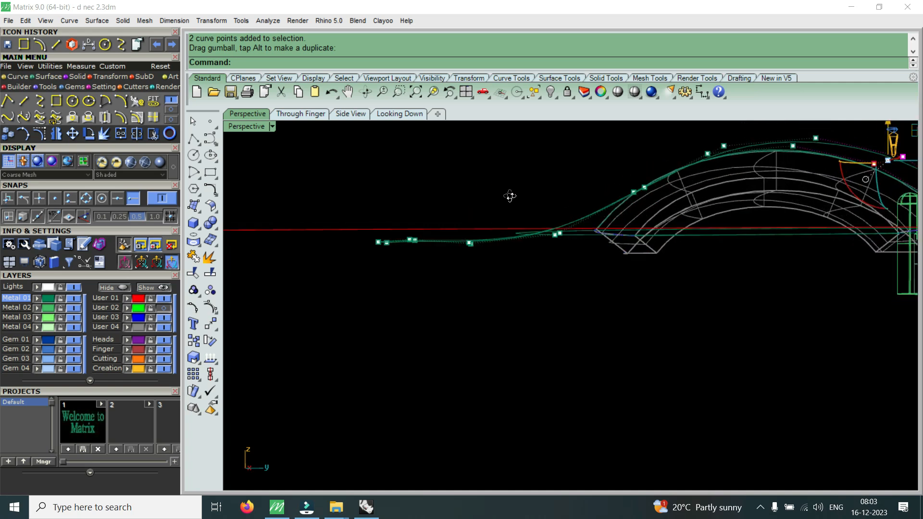
pyautogui.scroll(3, 417, 254)
pyautogui.moveTo(437, 232); pyautogui.dragTo(439, 232)
pyautogui.moveTo(395, 203); pyautogui.dragTo(399, 210)
pyautogui.scroll(-7, 458, 233)
pyautogui.moveTo(543, 240); pyautogui.dragTo(465, 358, button='right')
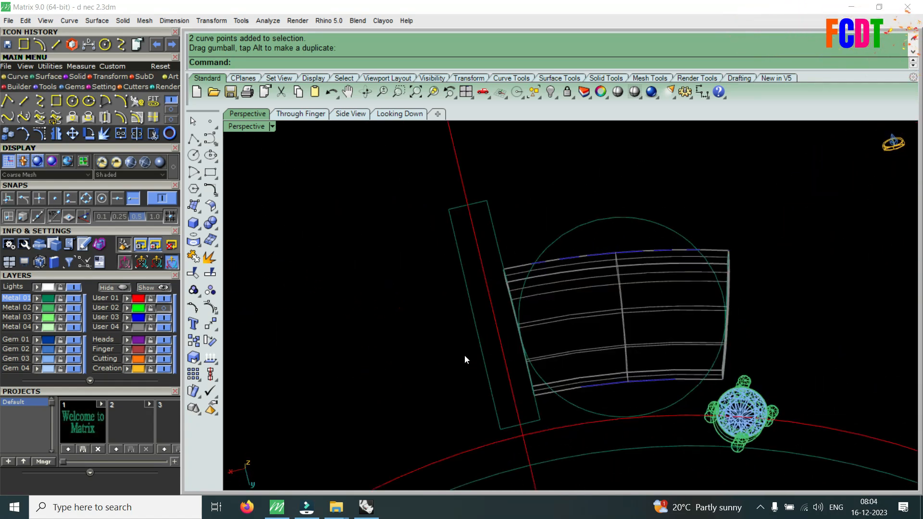
# Create a Sweep2 surface using the two long edge curves as rails and both short end curves as cross sections
pyautogui.moveTo(505, 313); pyautogui.dragTo(478, 409, button='right')
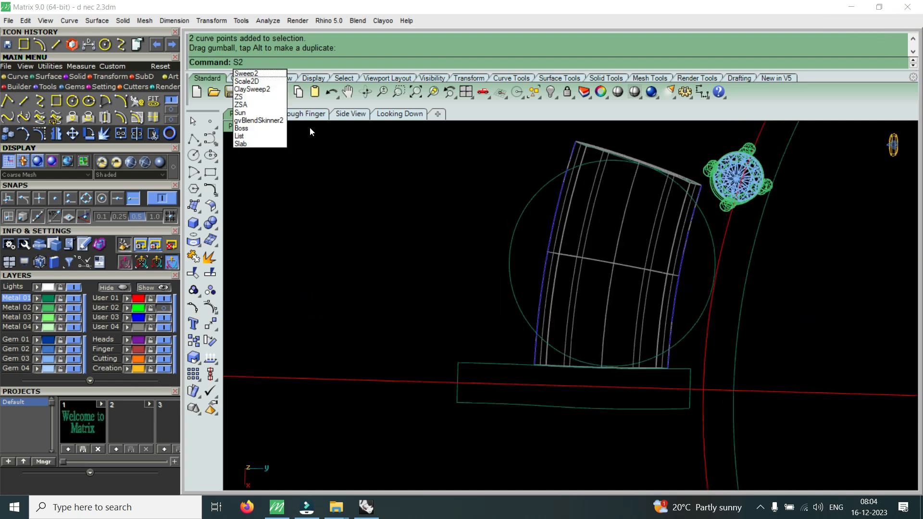
pyautogui.click(271, 78)
pyautogui.click(480, 404)
pyautogui.click(486, 365)
pyautogui.click(460, 390)
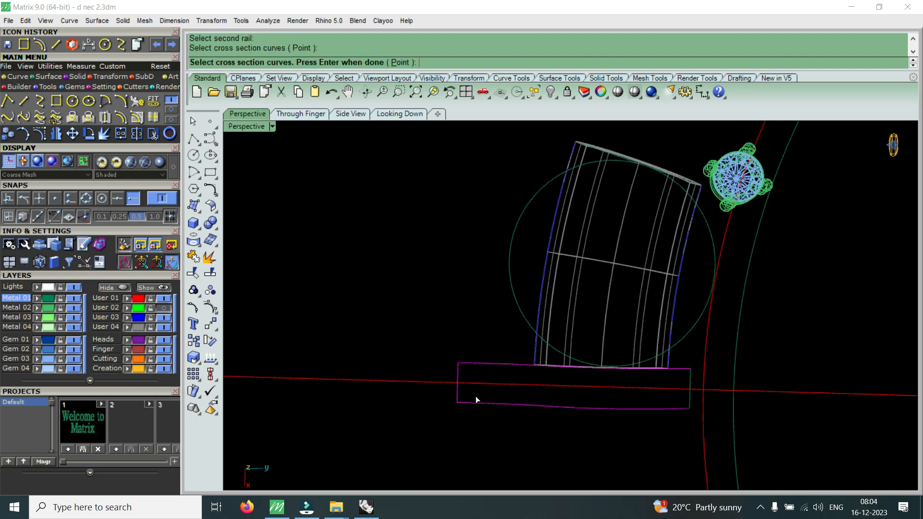
pyautogui.scroll(2, 686, 399)
pyautogui.click(691, 404)
pyautogui.press('Return')
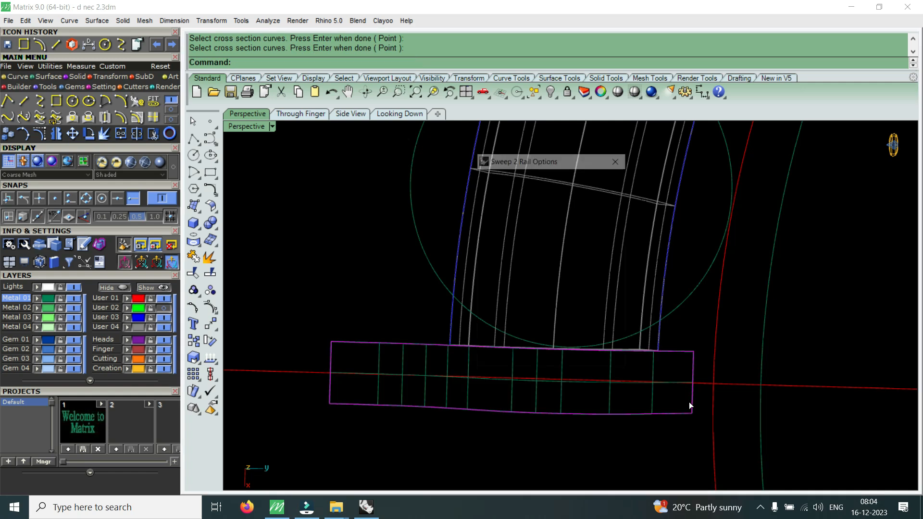
# Switch the Perspective view to Shaded display and bring the swept strip into view
pyautogui.click(239, 127)
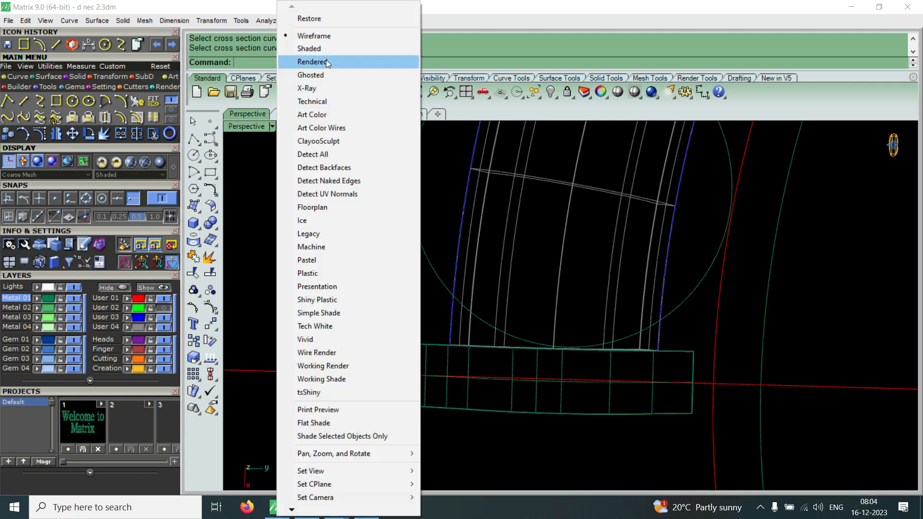
pyautogui.click(325, 49)
pyautogui.moveTo(563, 389); pyautogui.dragTo(639, 279, button='right')
pyautogui.scroll(5, 680, 272)
# Offset the swept surface into a solid with OffsetSrf, flipping the direction downward and using a distance of 1.6
pyautogui.click(679, 261)
pyautogui.moveTo(626, 229); pyautogui.dragTo(501, 230, button='right')
pyautogui.scroll(2, 505, 226)
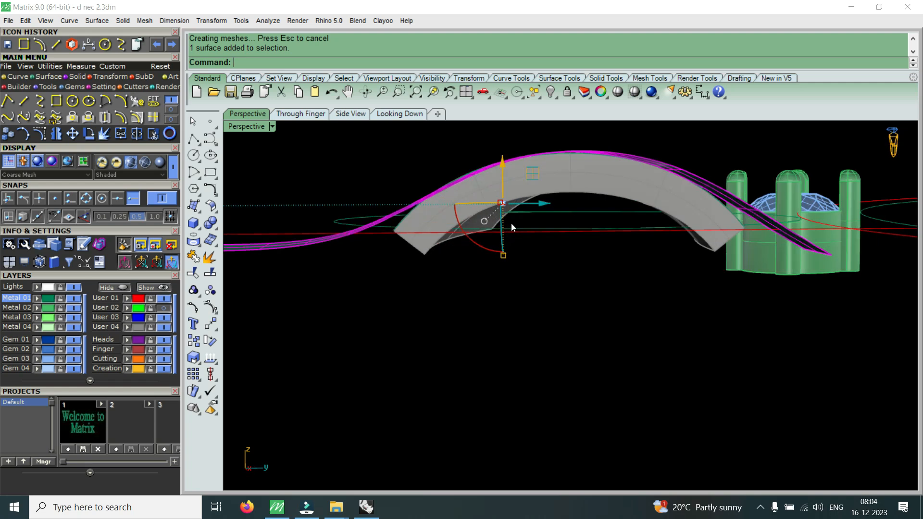
pyautogui.write('O')
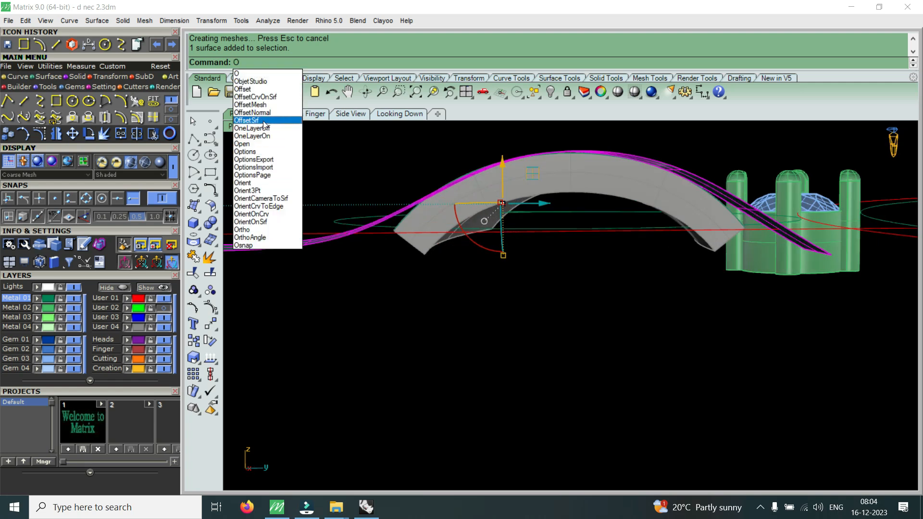
pyautogui.click(264, 126)
pyautogui.write('f')
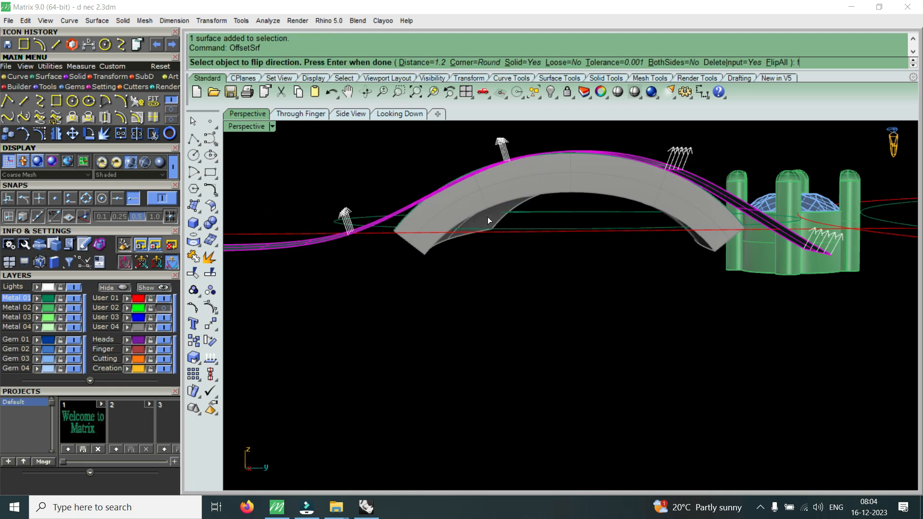
pyautogui.press('Return')
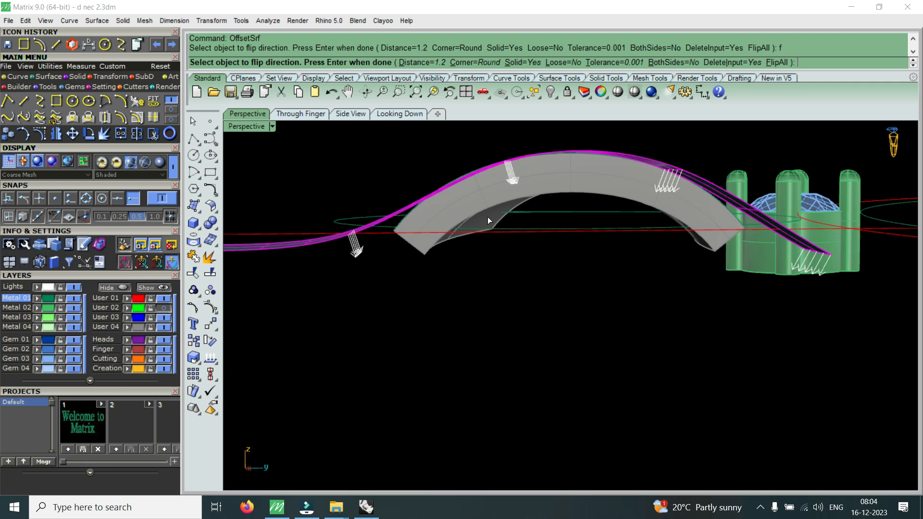
pyautogui.write('1.6')
pyautogui.press('Return')
# Raise the solid strip, then fine-tune its height from below so it sits on the curved band
pyautogui.moveTo(525, 293); pyautogui.dragTo(607, 204, button='right')
pyautogui.moveTo(591, 183); pyautogui.dragTo(589, 167)
pyautogui.moveTo(590, 168); pyautogui.dragTo(566, 378, button='right')
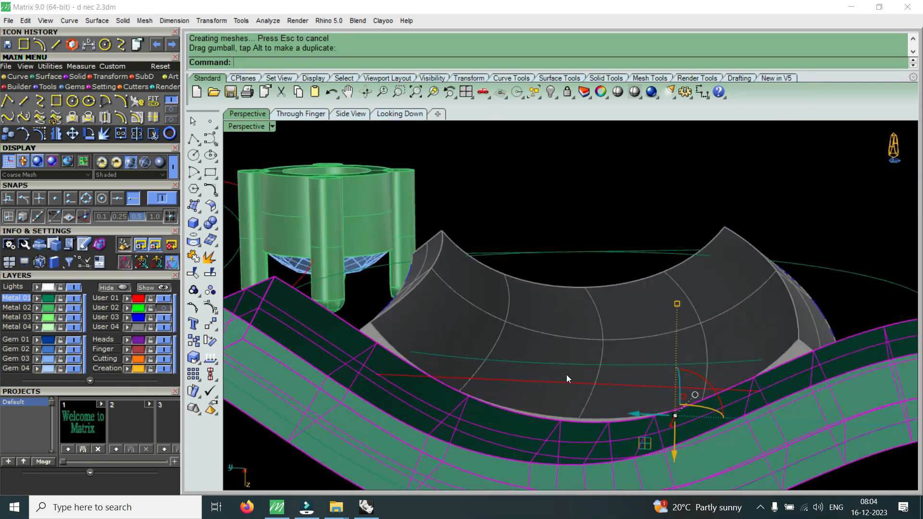
pyautogui.moveTo(676, 457); pyautogui.dragTo(679, 450)
pyautogui.moveTo(662, 388); pyautogui.dragTo(731, 341, button='right')
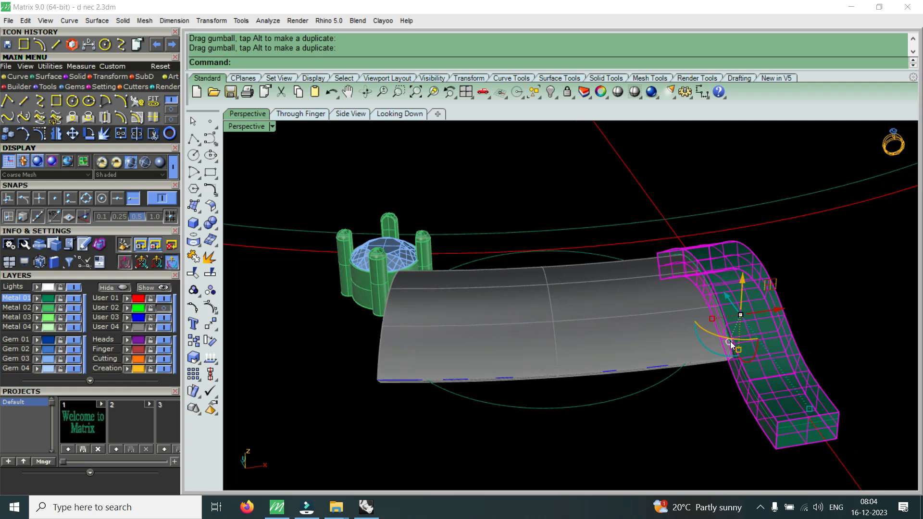
# Move the solid strip to the Finger layer
pyautogui.press('Escape')
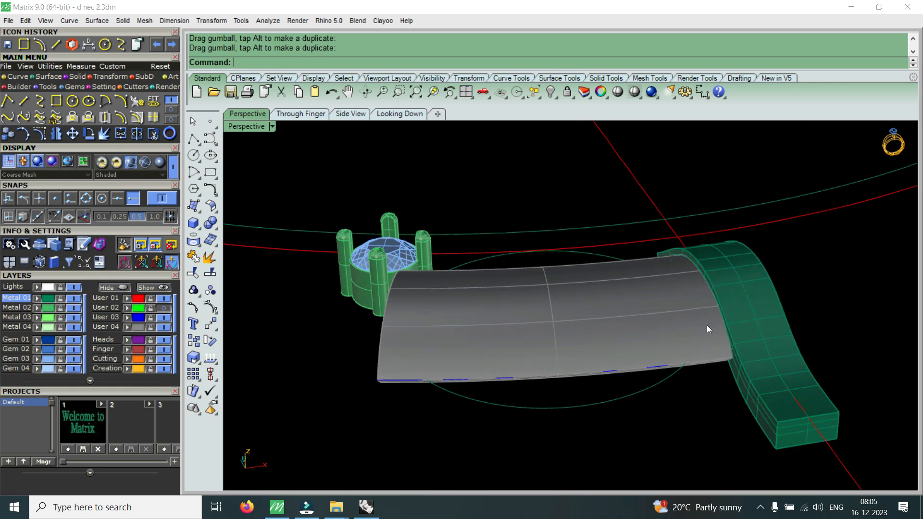
pyautogui.scroll(8, 783, 354)
pyautogui.scroll(-3, 691, 311)
pyautogui.moveTo(691, 311); pyautogui.dragTo(631, 345, button='right')
pyautogui.click(623, 355)
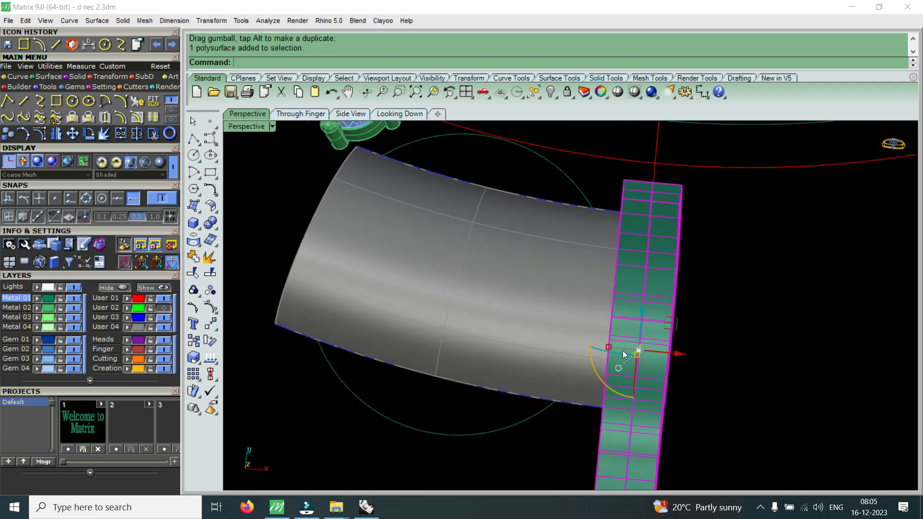
pyautogui.click(129, 348)
pyautogui.scroll(-3, 525, 313)
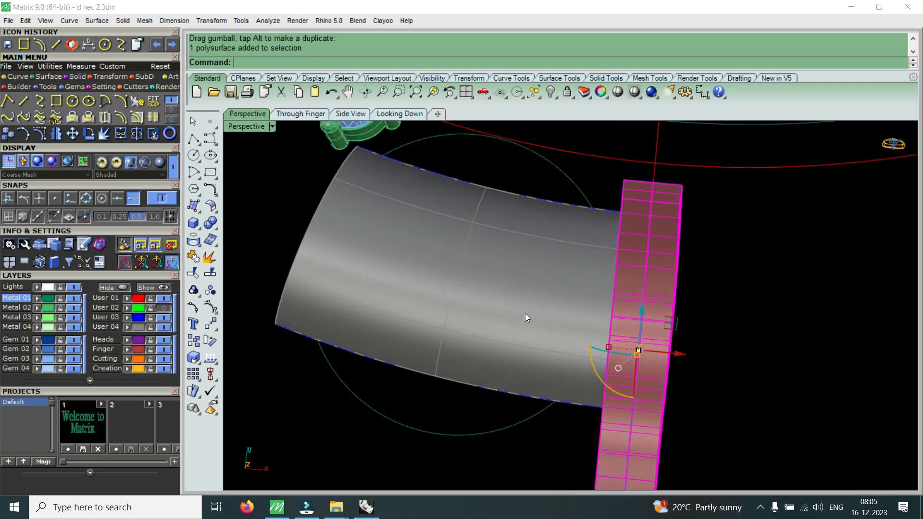
pyautogui.scroll(2, 642, 313)
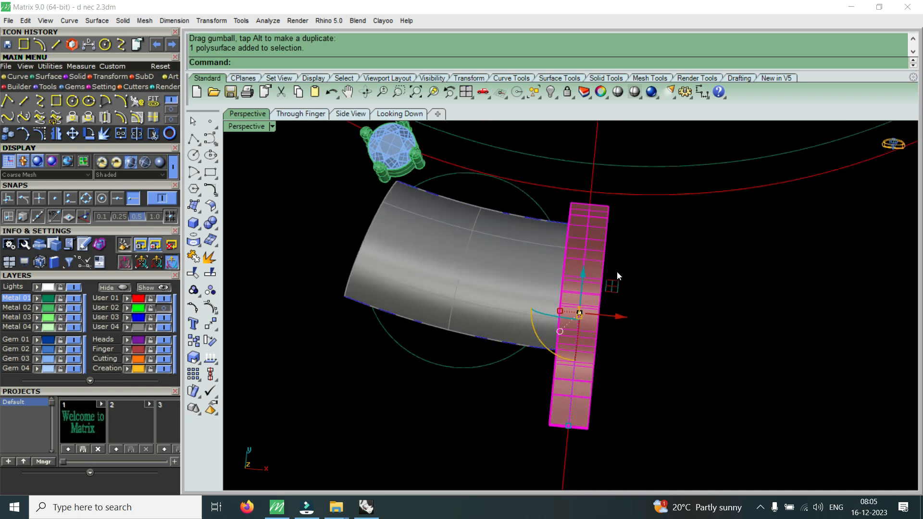
pyautogui.scroll(-3, 625, 287)
# Extrude the straight line running along the strip vertically to both sides, forming a plane taller than the strip
pyautogui.moveTo(674, 366); pyautogui.dragTo(600, 413)
pyautogui.moveTo(697, 349); pyautogui.dragTo(543, 270, button='right')
pyautogui.rightClick(563, 228)
pyautogui.press('Escape')
pyautogui.click(456, 310)
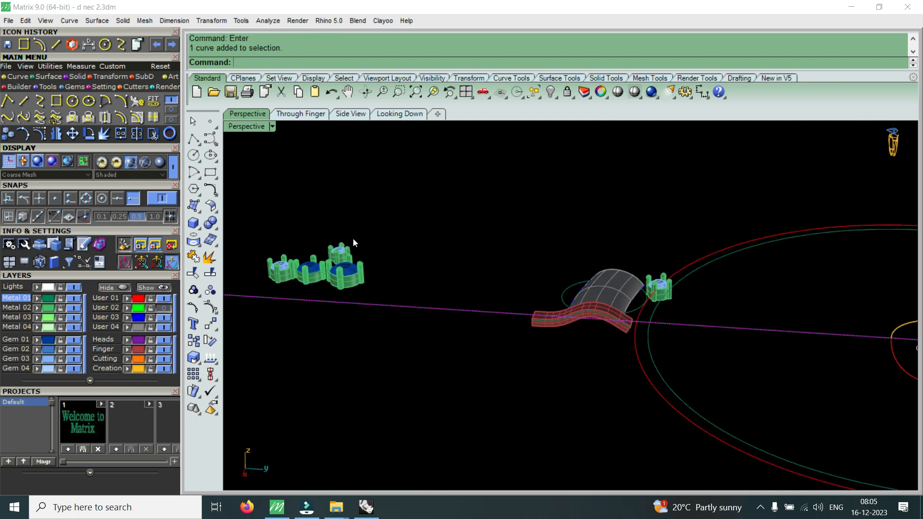
pyautogui.doubleClick(251, 128)
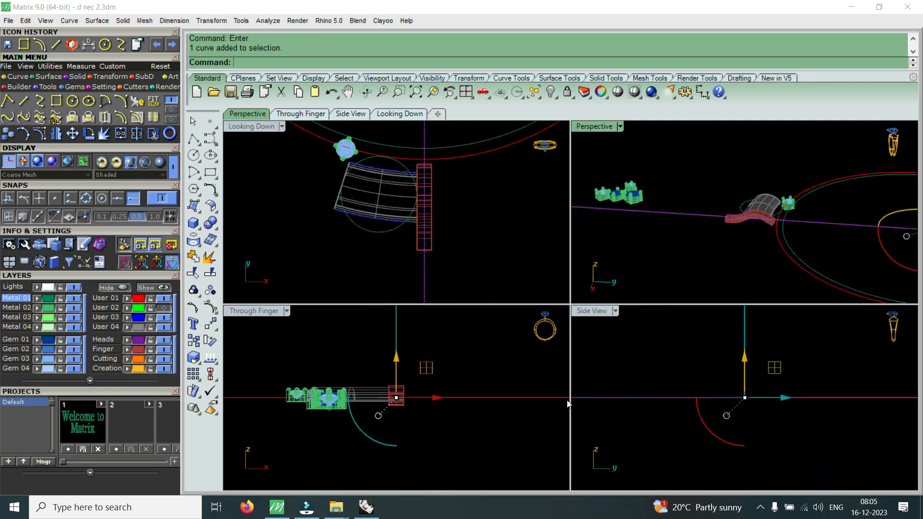
pyautogui.click(77, 77)
pyautogui.click(137, 101)
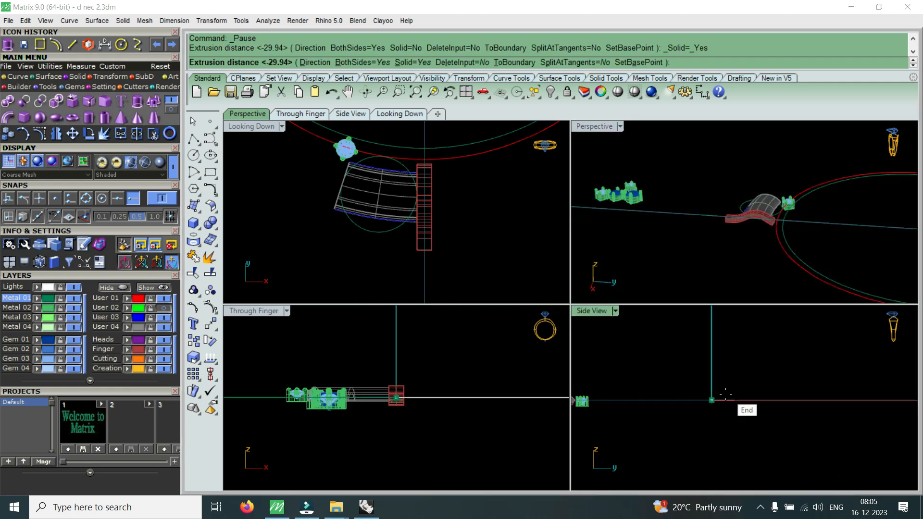
pyautogui.click(723, 362)
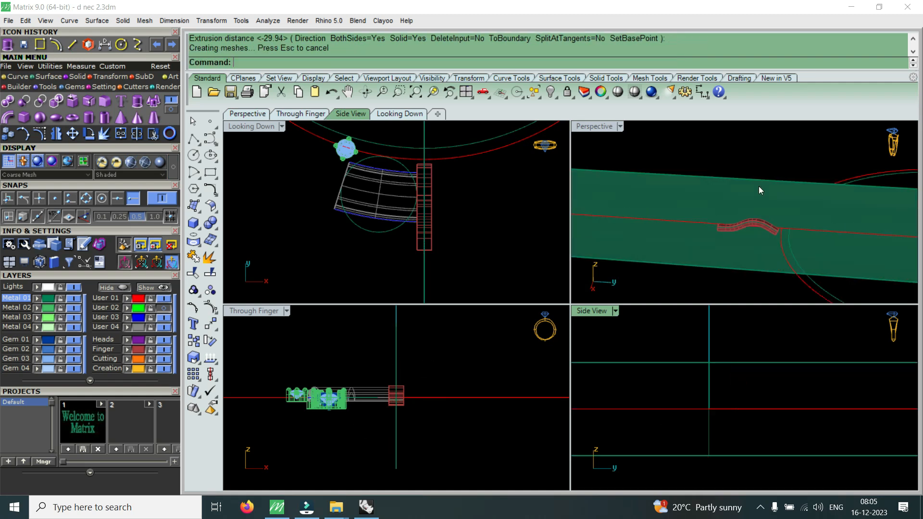
pyautogui.doubleClick(606, 128)
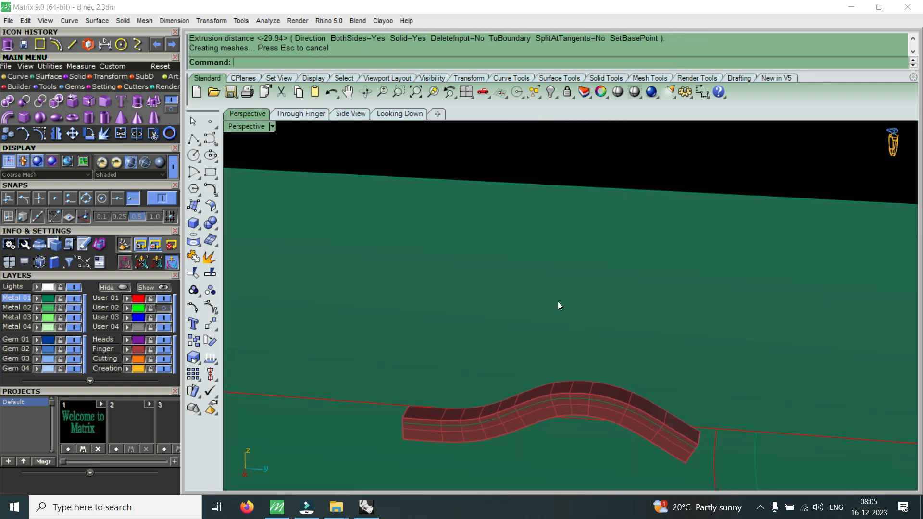
pyautogui.scroll(3, 557, 356)
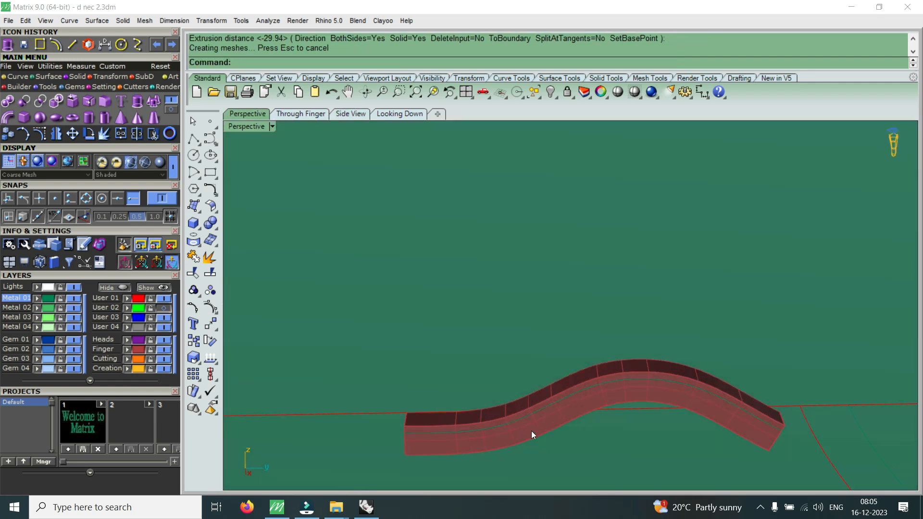
pyautogui.write('Bo')
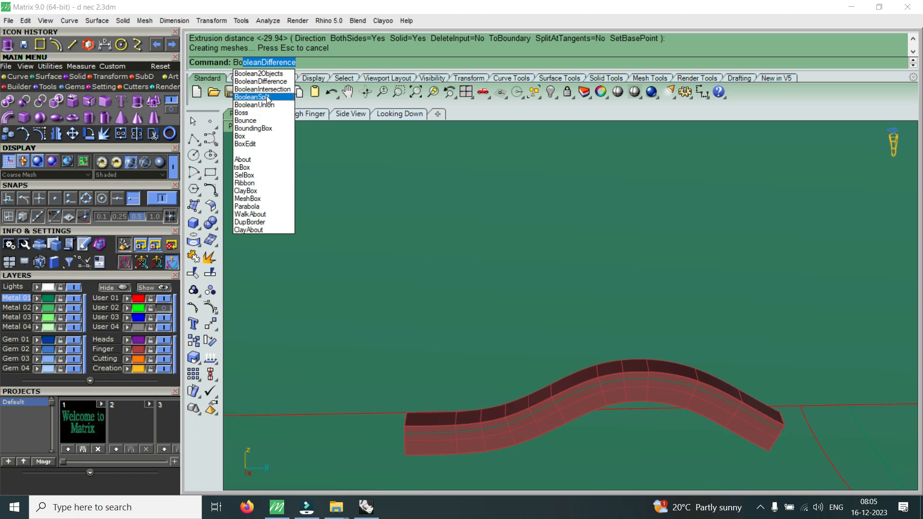
pyautogui.press('Escape')
pyautogui.press('Escape')
pyautogui.moveTo(535, 325); pyautogui.dragTo(524, 269, button='right')
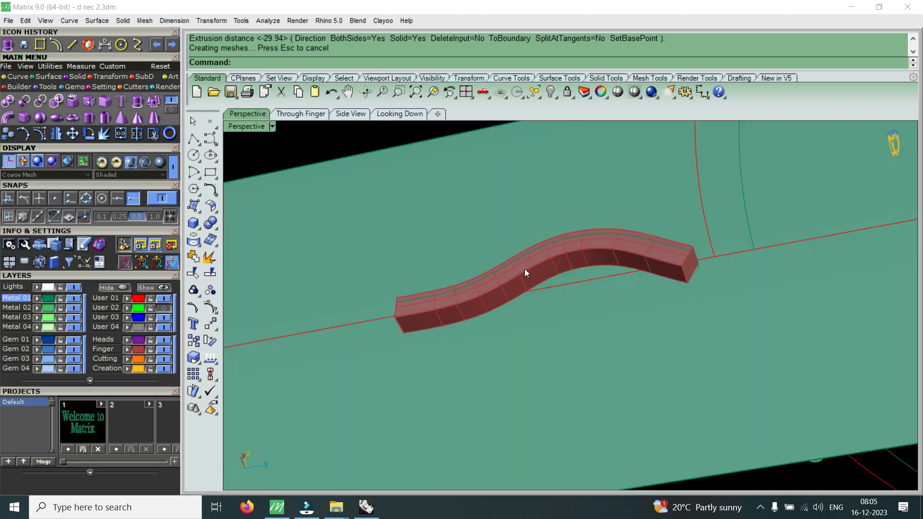
pyautogui.scroll(3, 527, 282)
pyautogui.scroll(-4, 526, 283)
pyautogui.scroll(3, 527, 280)
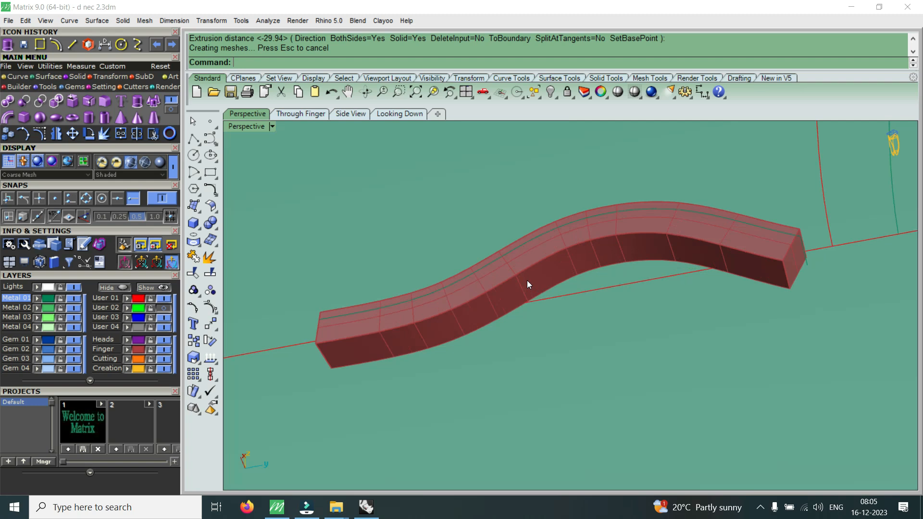
pyautogui.press('Return')
pyautogui.press('Escape')
# Split the solid strip along its length with the vertical plane using BooleanSplit, and delete the plane
pyautogui.write('BooleanDifference')
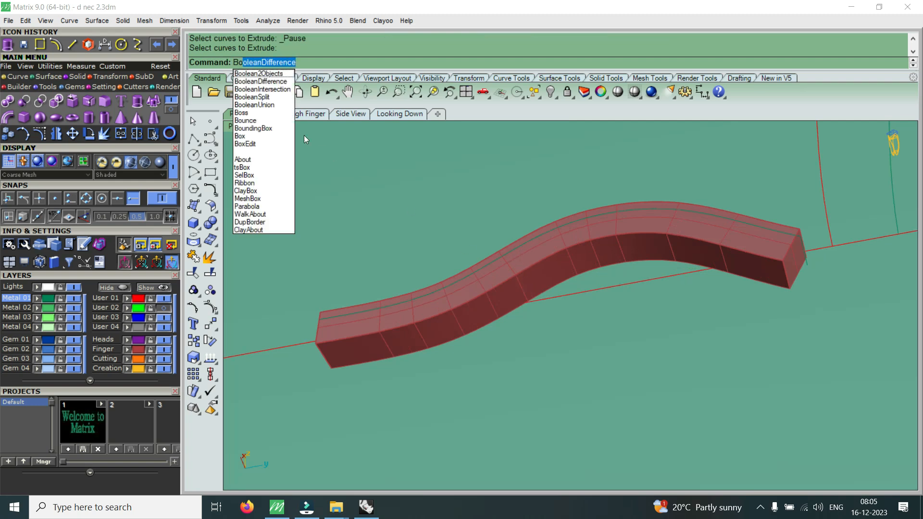
pyautogui.click(281, 99)
pyautogui.click(448, 324)
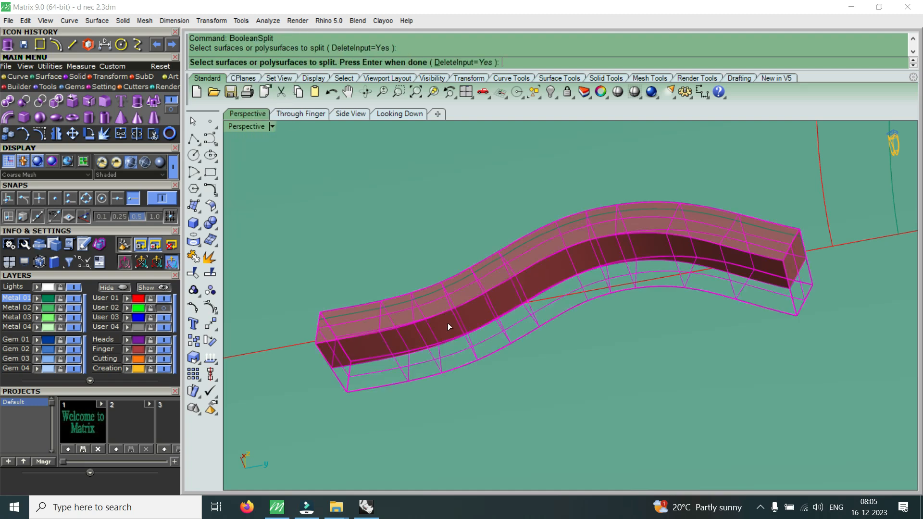
pyautogui.press('Return')
pyautogui.click(422, 242)
pyautogui.press('Return')
pyautogui.click(480, 307)
pyautogui.scroll(-3, 481, 308)
pyautogui.click(421, 212)
pyautogui.press('Delete')
pyautogui.moveTo(422, 211); pyautogui.dragTo(565, 430, button='right')
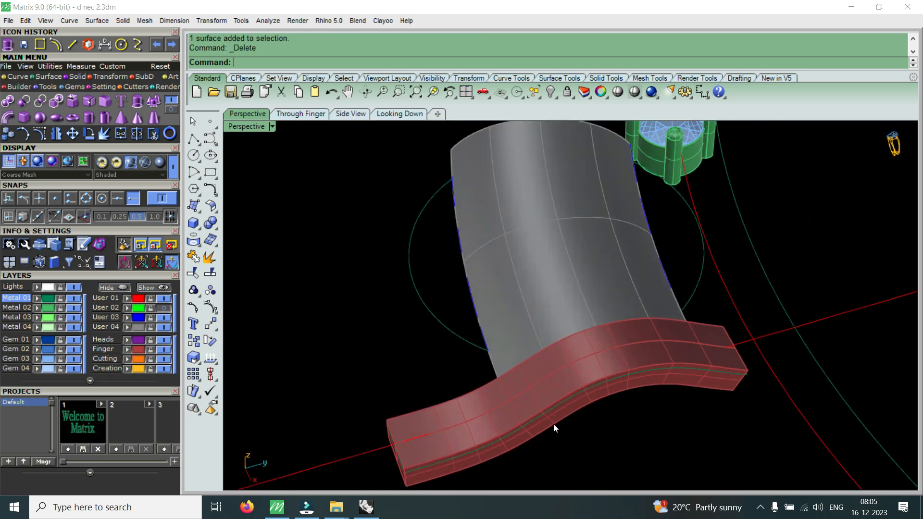
# Move the strip half farther from the curved band to the Heads layer and delete the other half
pyautogui.click(553, 424)
pyautogui.click(127, 340)
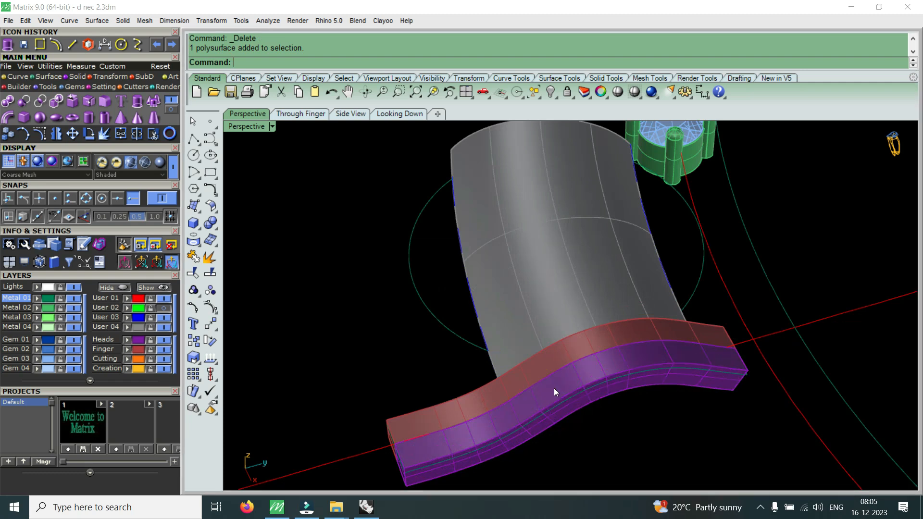
pyautogui.scroll(4, 554, 387)
pyautogui.scroll(-6, 542, 366)
pyautogui.moveTo(542, 366); pyautogui.dragTo(696, 285, button='right')
pyautogui.scroll(3, 634, 310)
pyautogui.click(634, 310)
pyautogui.press('Delete')
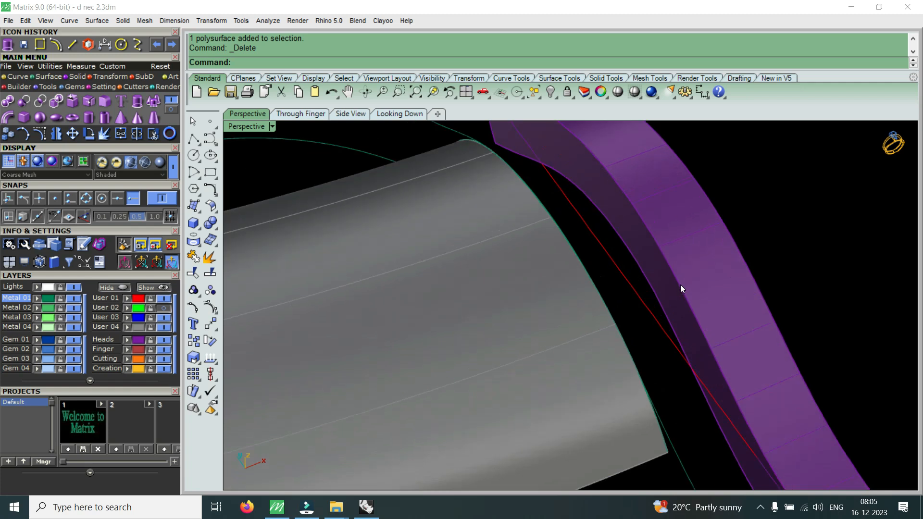
# Try filleting the two long upper edges of the strip half with a radius of 0.6, and undo it
pyautogui.click(105, 103)
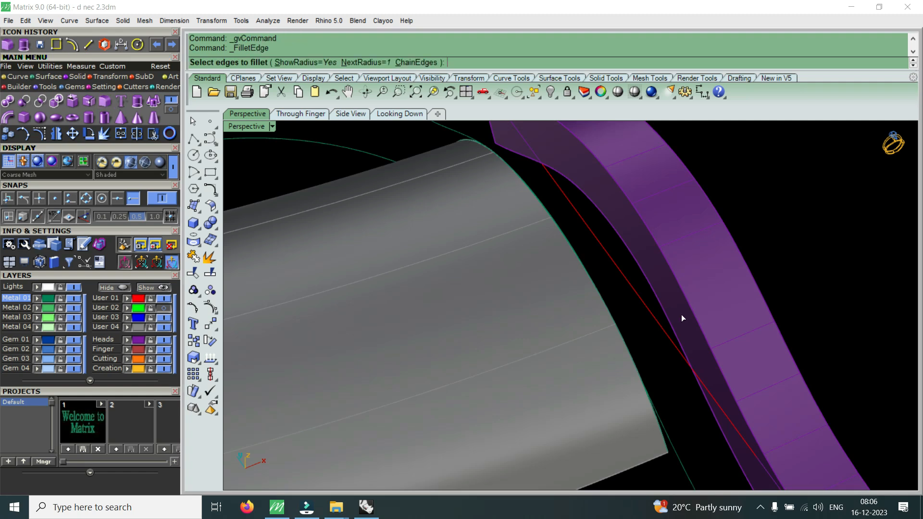
pyautogui.write('.6')
pyautogui.press('Return')
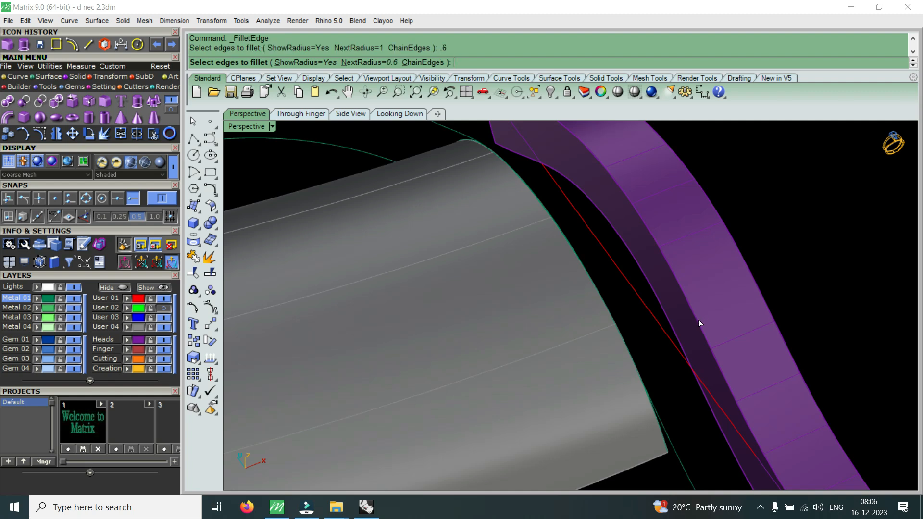
pyautogui.click(699, 320)
pyautogui.click(749, 275)
pyautogui.press('Return')
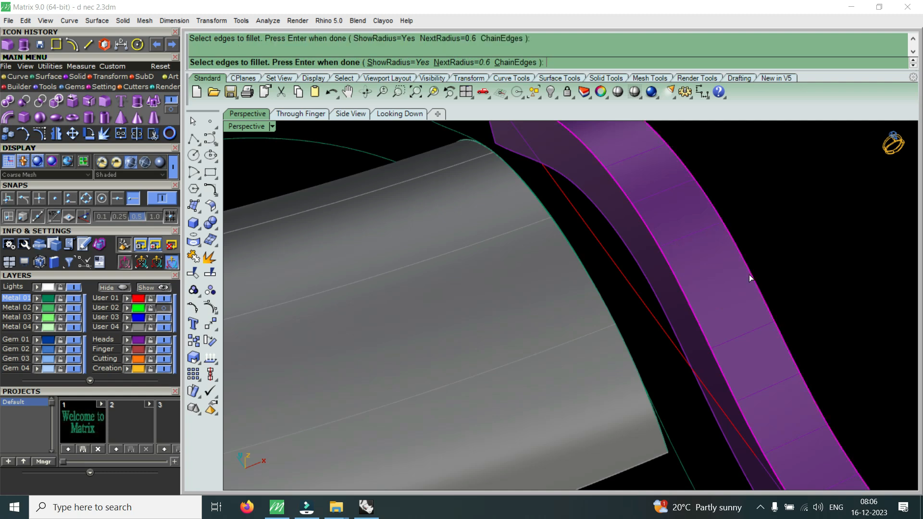
pyautogui.press('Return')
pyautogui.moveTo(750, 275); pyautogui.dragTo(723, 279, button='right')
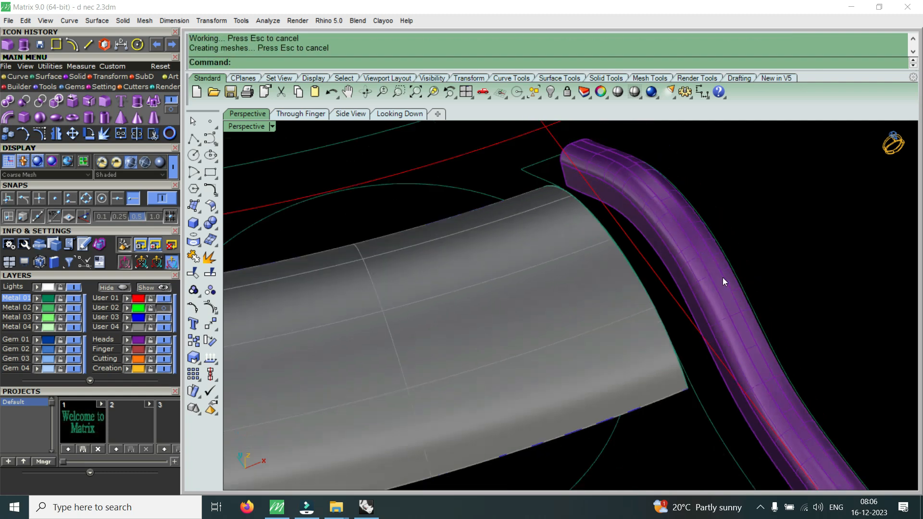
pyautogui.hotkey('ctrl', 'z')
# Try filleting the two long upper edges with a radius of 0.7 instead, and undo it
pyautogui.press('Return')
pyautogui.write('.7')
pyautogui.press('Return')
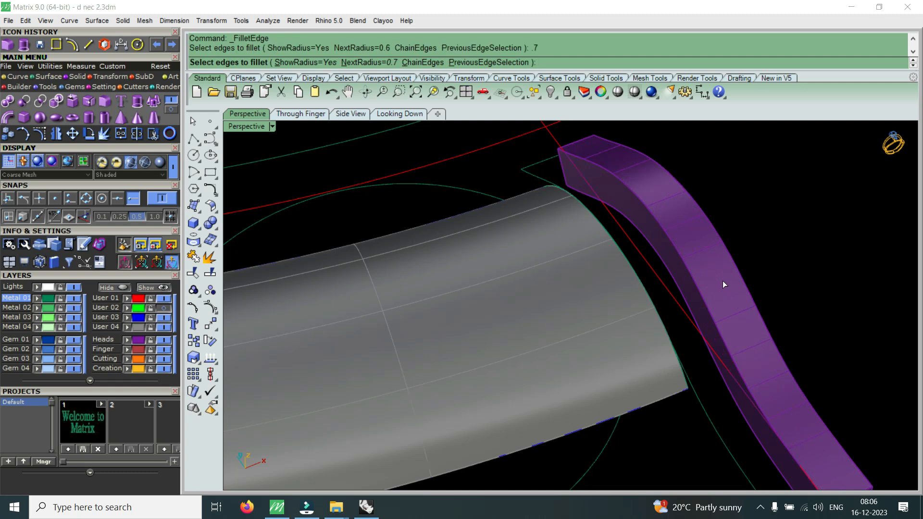
pyautogui.click(751, 297)
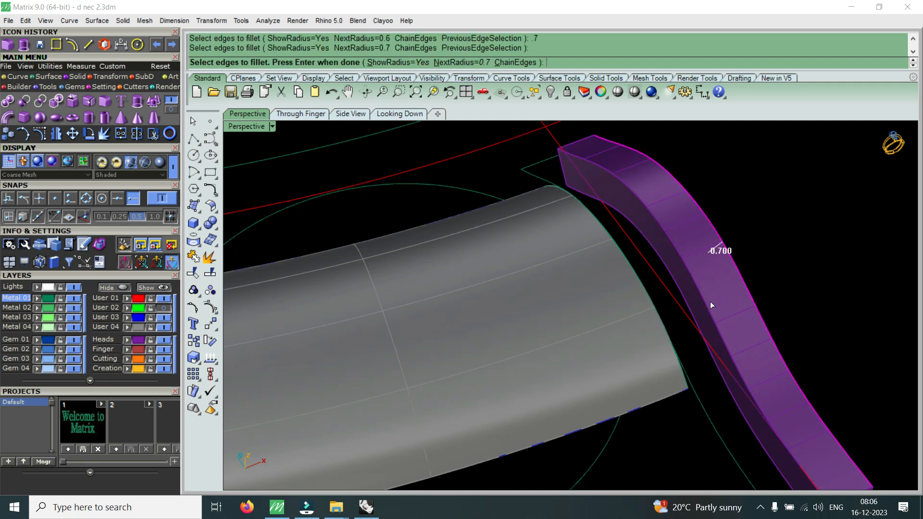
pyautogui.click(704, 302)
pyautogui.press('Return')
pyautogui.press('Return')
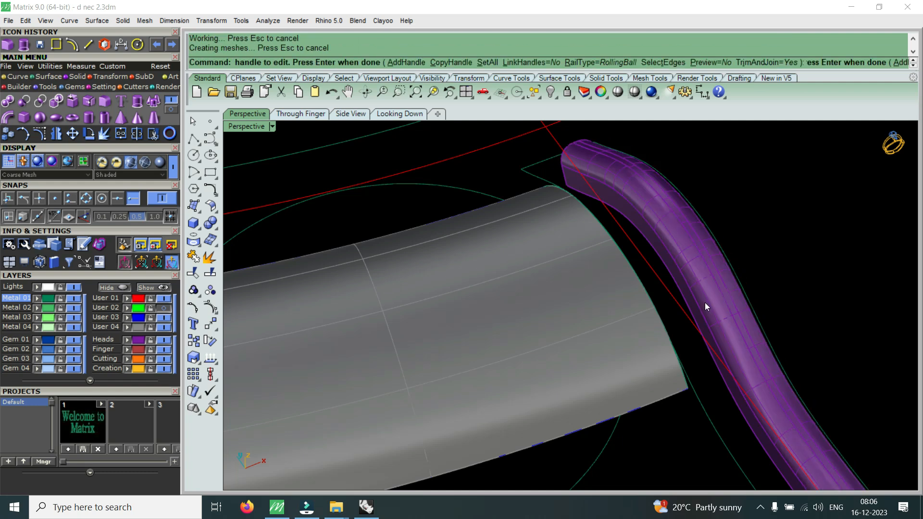
pyautogui.scroll(2, 699, 244)
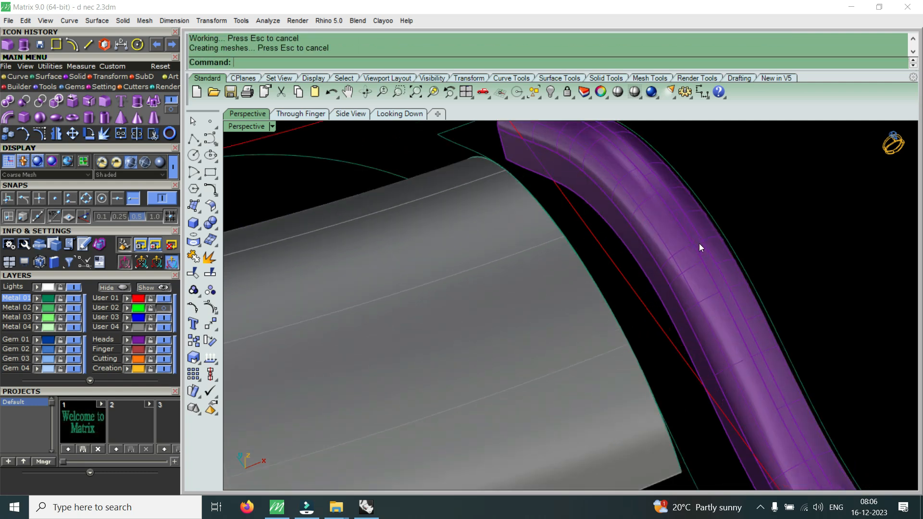
pyautogui.hotkey('ctrl', 'z')
# Fillet the two long upper edges of the strip half with a radius of 0.75
pyautogui.press('Return')
pyautogui.write('.75')
pyautogui.press('Return')
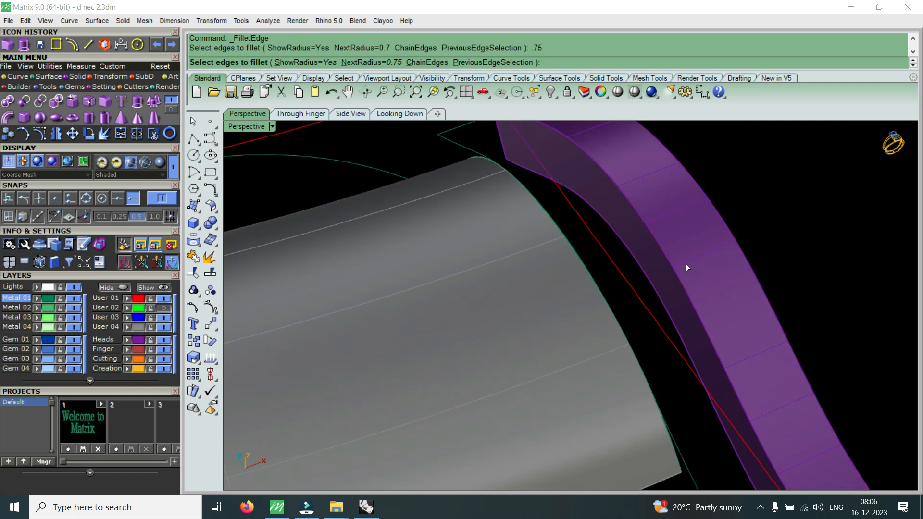
pyautogui.click(680, 277)
pyautogui.click(744, 251)
pyautogui.press('Return')
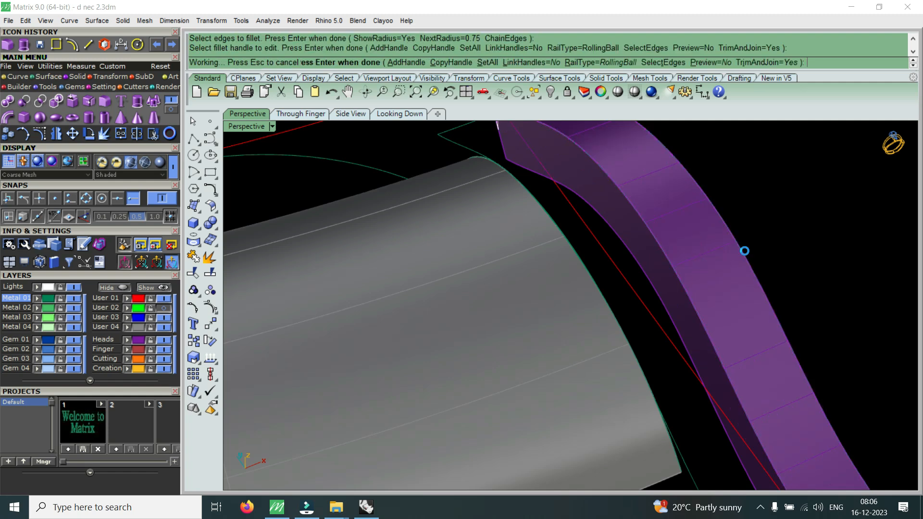
pyautogui.press('Return')
pyautogui.scroll(7, 671, 209)
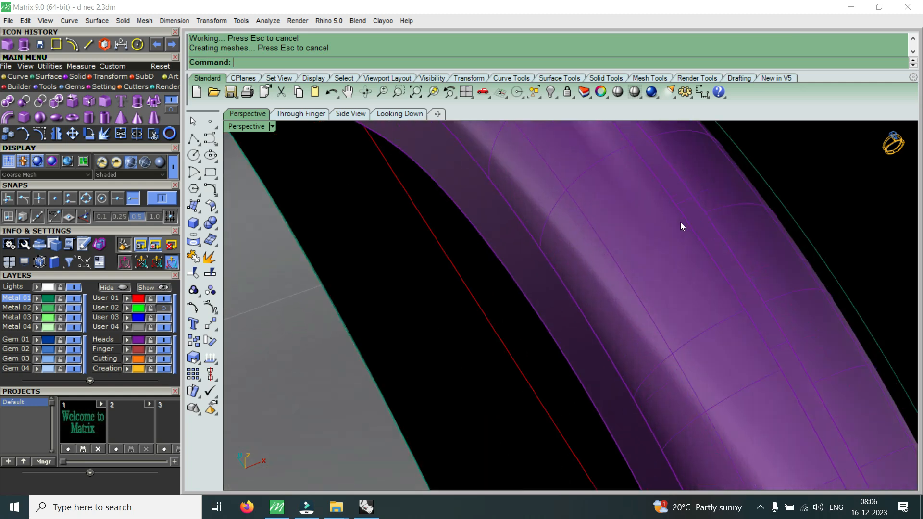
pyautogui.scroll(-6, 680, 223)
pyautogui.scroll(-1, 752, 275)
pyautogui.scroll(-6, 752, 275)
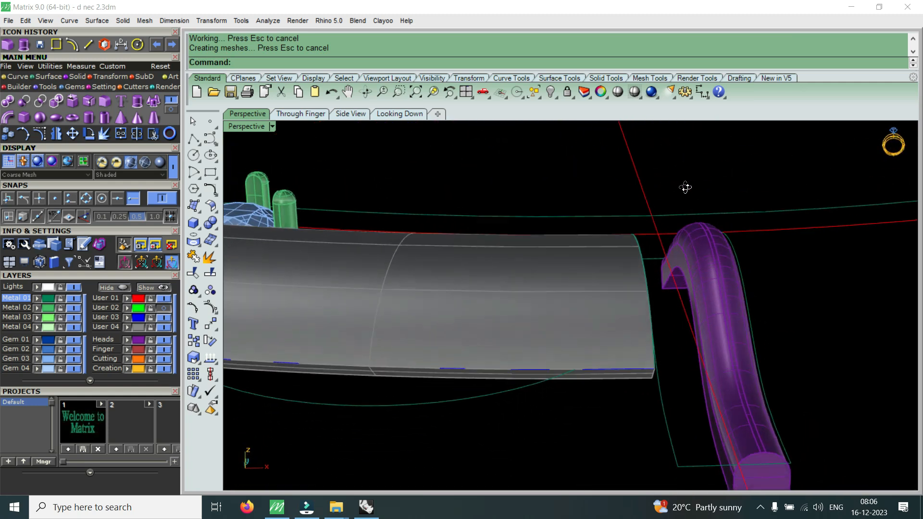
# Mirror a copy of the rounded strip half across the centre line through the origin (0), forming a double strip
pyautogui.moveTo(695, 234); pyautogui.dragTo(692, 313, button='right')
pyautogui.scroll(2, 692, 314)
pyautogui.click(693, 316)
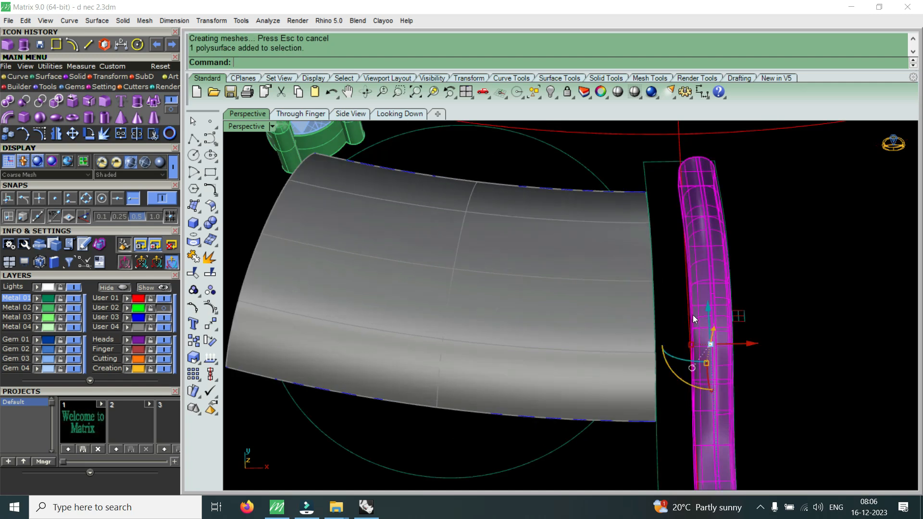
pyautogui.click(60, 133)
pyautogui.write('0')
pyautogui.press('Return')
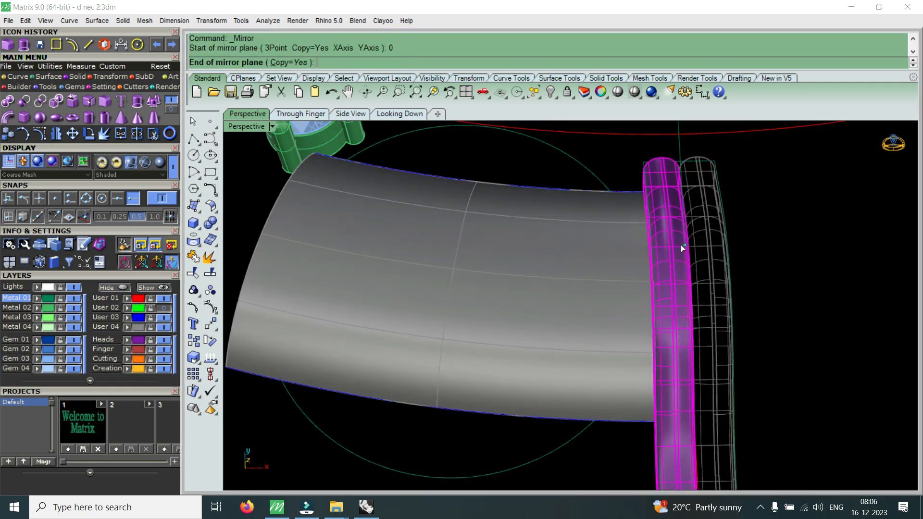
pyautogui.click(680, 244)
pyautogui.moveTo(680, 245); pyautogui.dragTo(587, 401, button='right')
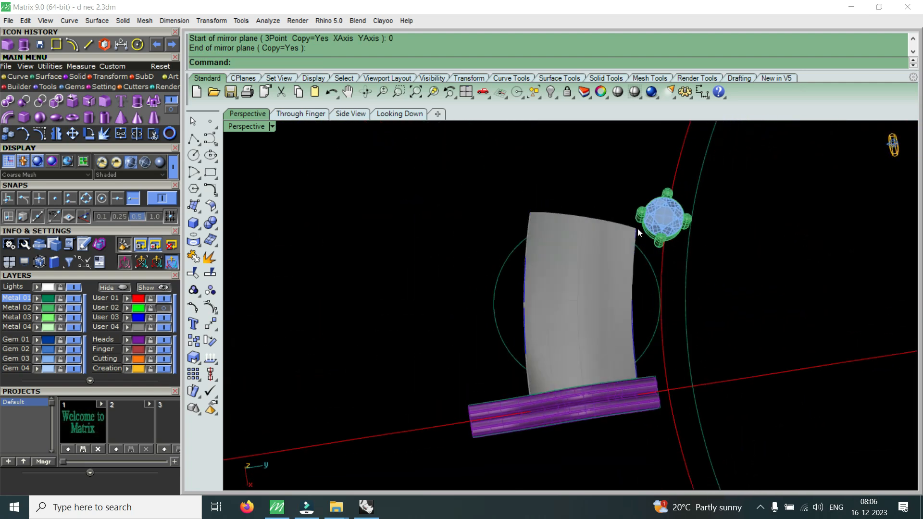
# Show all hidden objects and raise the gem setting at the strip's end slightly
pyautogui.click(556, 99)
pyautogui.click(569, 117)
pyautogui.scroll(5, 679, 413)
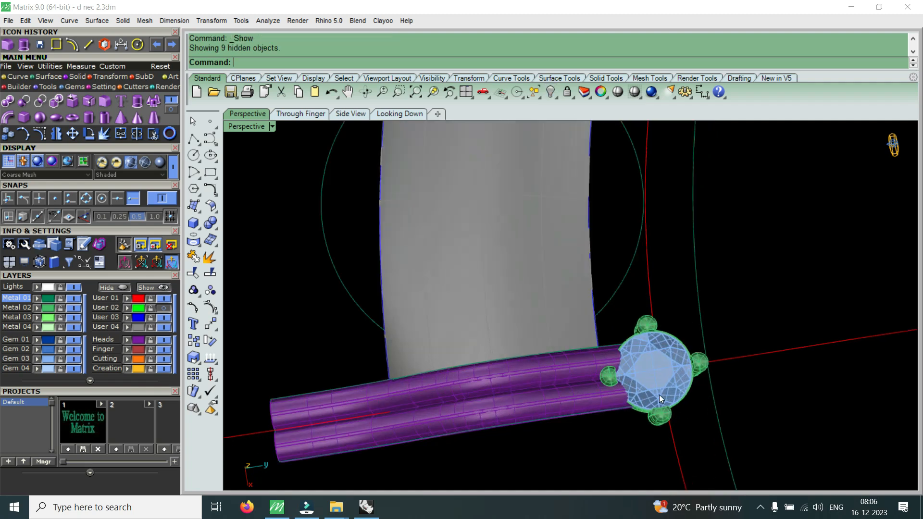
pyautogui.click(659, 394)
pyautogui.scroll(-4, 651, 417)
pyautogui.moveTo(651, 416); pyautogui.dragTo(633, 244, button='right')
pyautogui.scroll(5, 634, 243)
pyautogui.moveTo(645, 206); pyautogui.dragTo(656, 186)
pyautogui.press('Escape')
pyautogui.scroll(-4, 653, 235)
pyautogui.moveTo(652, 235); pyautogui.dragTo(723, 241, button='right')
pyautogui.scroll(7, 664, 322)
pyautogui.scroll(-4, 722, 316)
pyautogui.scroll(4, 735, 353)
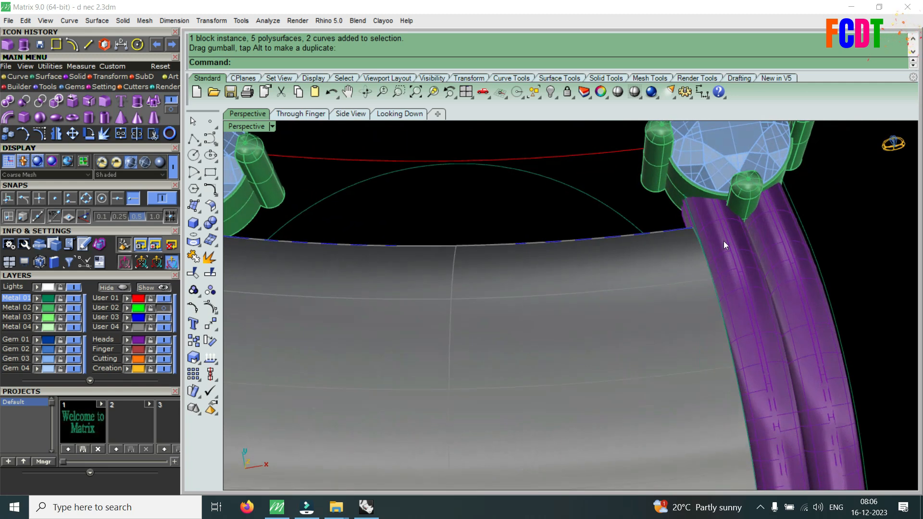
# Group the two rounded strip halves and move them to the Finger layer
pyautogui.scroll(-3, 726, 275)
pyautogui.moveTo(727, 274); pyautogui.dragTo(466, 204, button='right')
pyautogui.scroll(3, 465, 204)
pyautogui.click(517, 174)
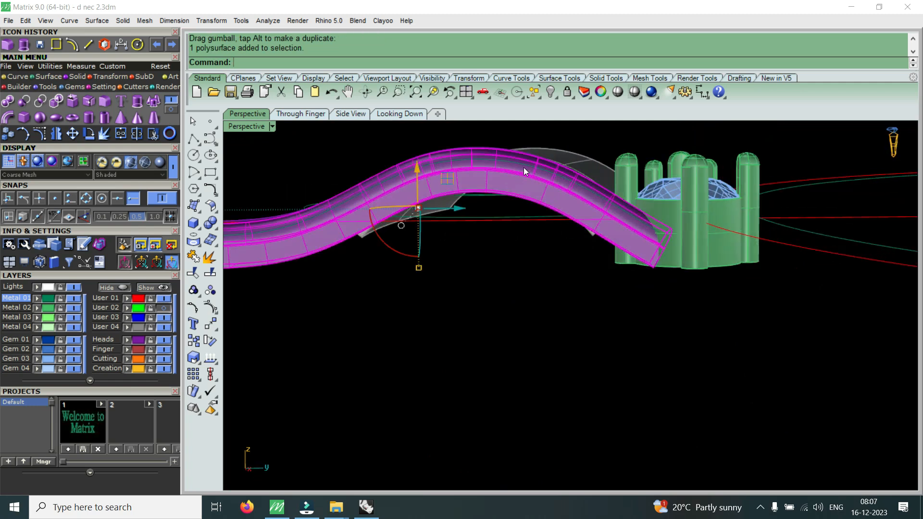
pyautogui.scroll(5, 524, 167)
pyautogui.moveTo(566, 191); pyautogui.dragTo(422, 282, button='right')
pyautogui.click(406, 289)
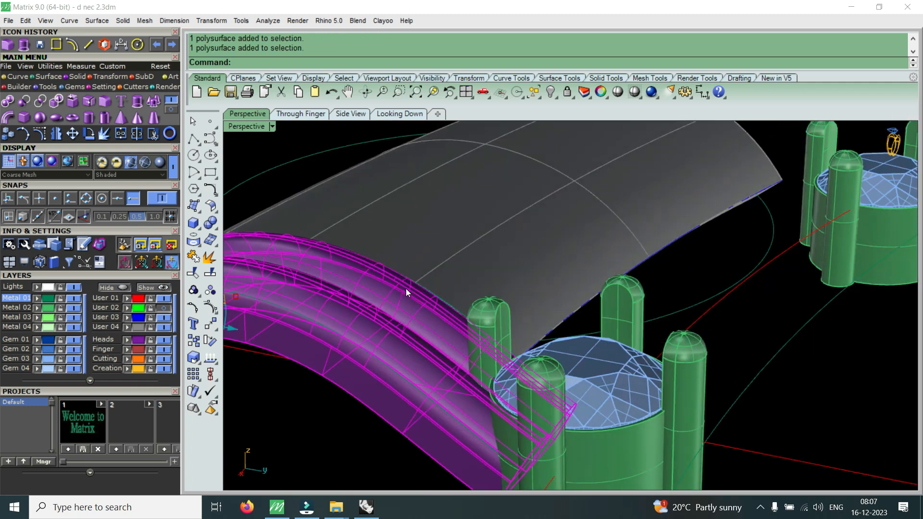
pyautogui.write('gvLoadBlendTargets')
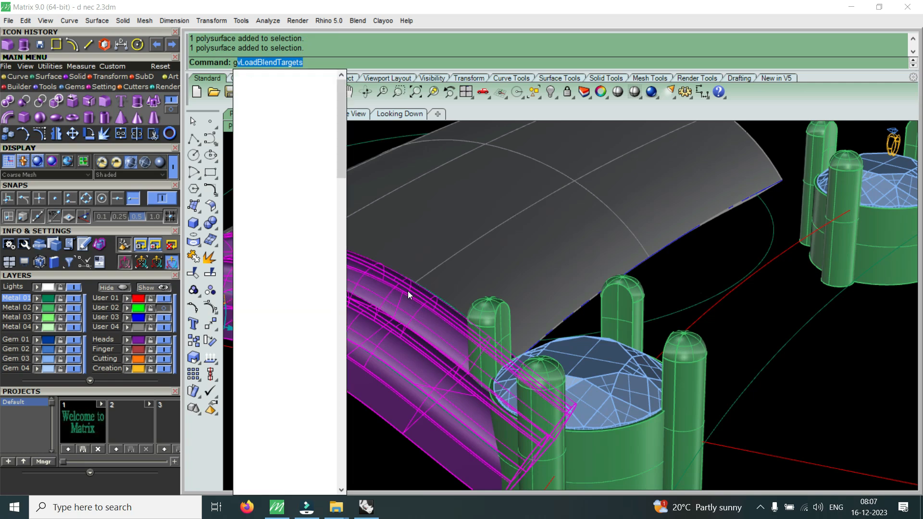
pyautogui.click(249, 122)
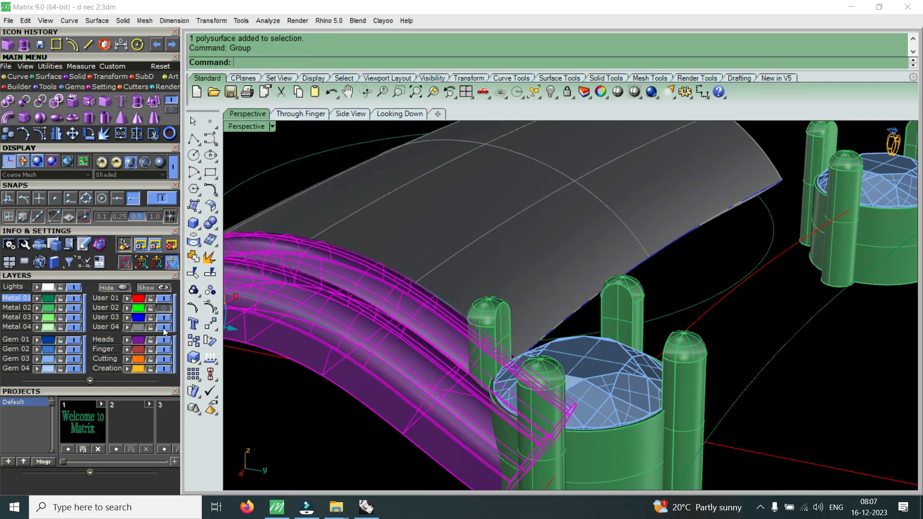
pyautogui.click(126, 351)
pyautogui.press('Escape')
# Raise the grouped double strip slightly beside the curved band's end
pyautogui.scroll(-6, 631, 288)
pyautogui.moveTo(481, 308); pyautogui.dragTo(719, 301, button='right')
pyautogui.scroll(3, 740, 204)
pyautogui.click(740, 206)
pyautogui.scroll(3, 738, 212)
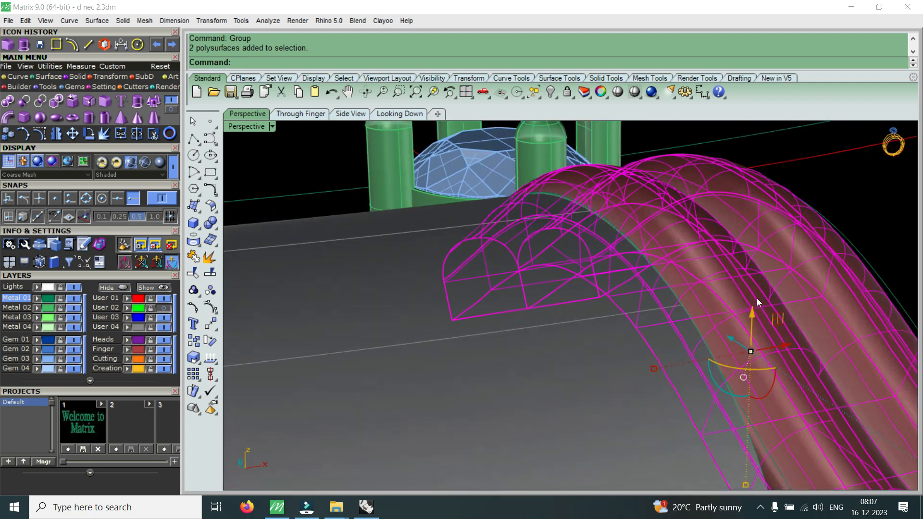
pyautogui.moveTo(754, 313); pyautogui.dragTo(769, 302)
pyautogui.scroll(-4, 700, 252)
pyautogui.moveTo(700, 252); pyautogui.dragTo(656, 313, button='right')
pyautogui.scroll(-7, 654, 283)
pyautogui.moveTo(654, 281); pyautogui.dragTo(651, 345, button='right')
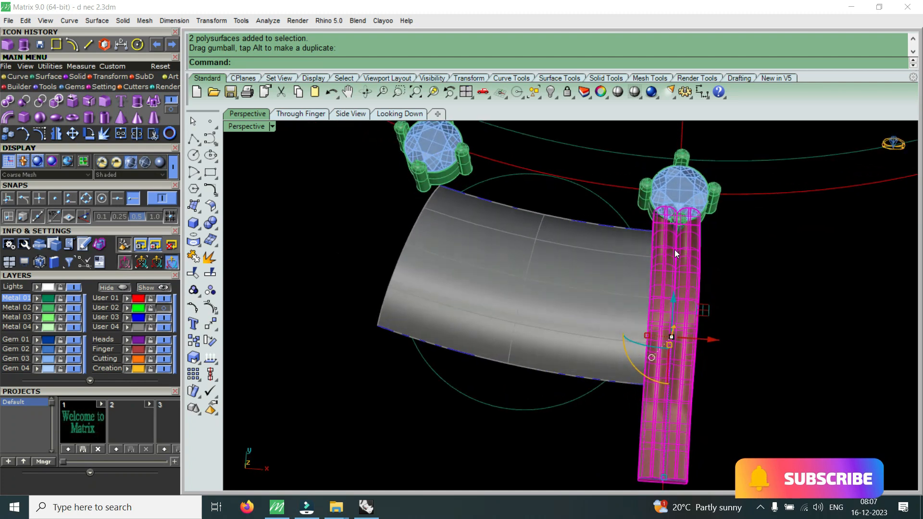
pyautogui.press('Escape')
# Rotate the curved band slightly about the origin (0) in the Looking Down view, without copying, so its end meets the double strip
pyautogui.scroll(5, 671, 252)
pyautogui.moveTo(664, 292); pyautogui.dragTo(628, 212, button='right')
pyautogui.scroll(4, 622, 197)
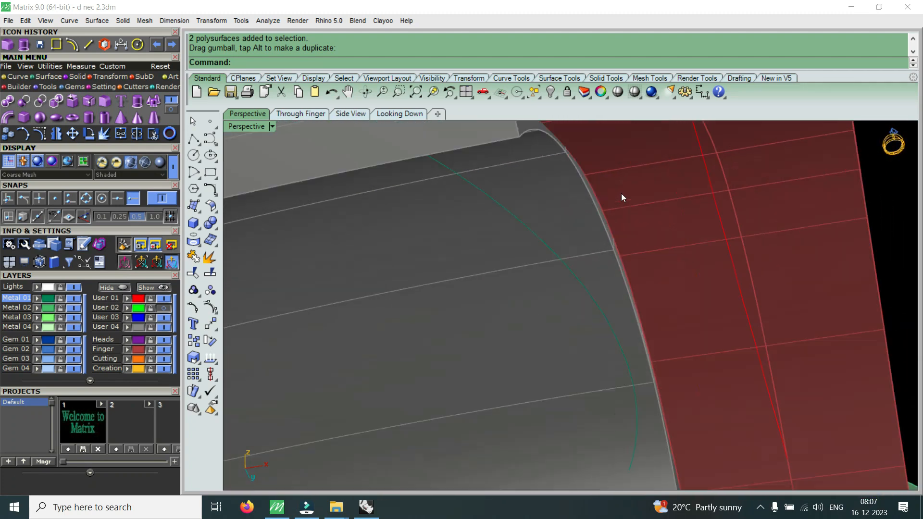
pyautogui.click(577, 221)
pyautogui.doubleClick(248, 126)
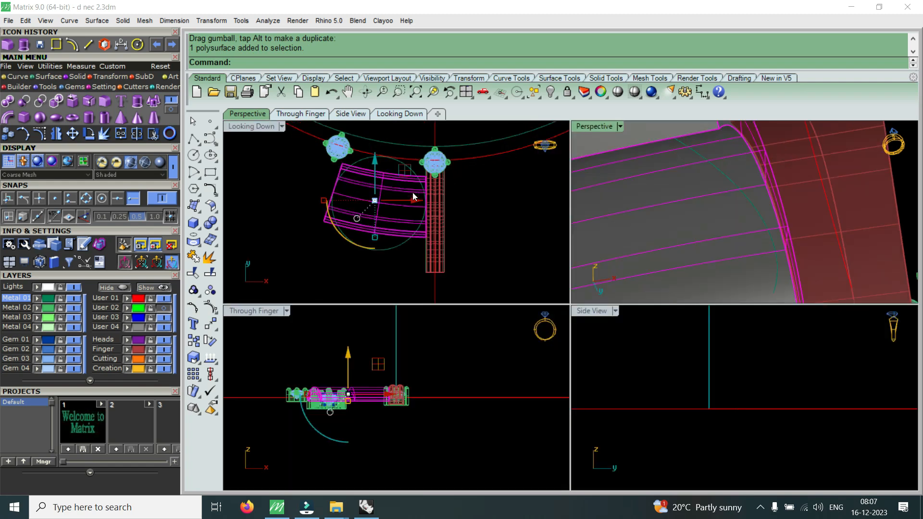
pyautogui.scroll(4, 413, 193)
pyautogui.click(94, 139)
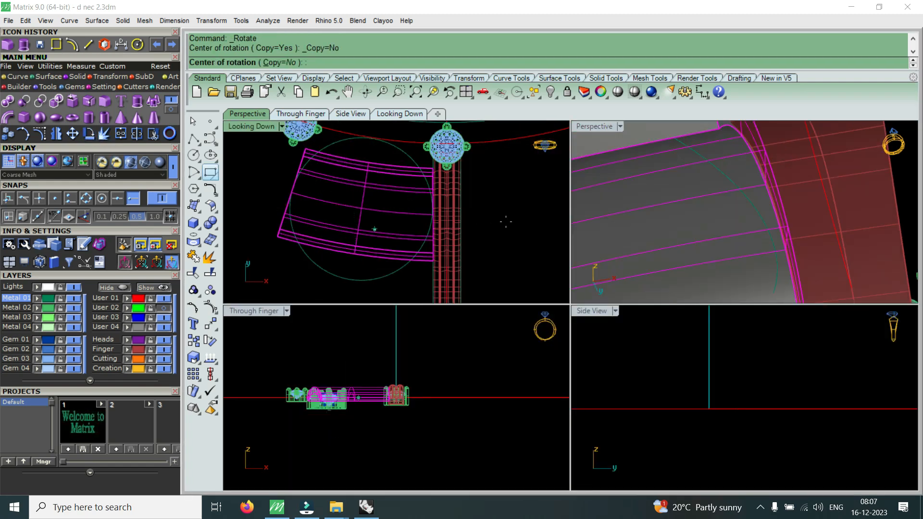
pyautogui.write('0')
pyautogui.press('Return')
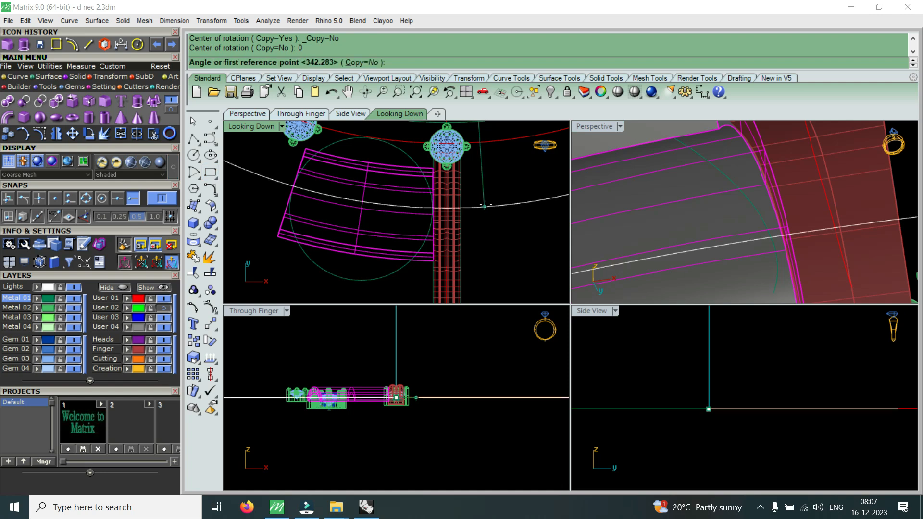
pyautogui.scroll(6, 480, 207)
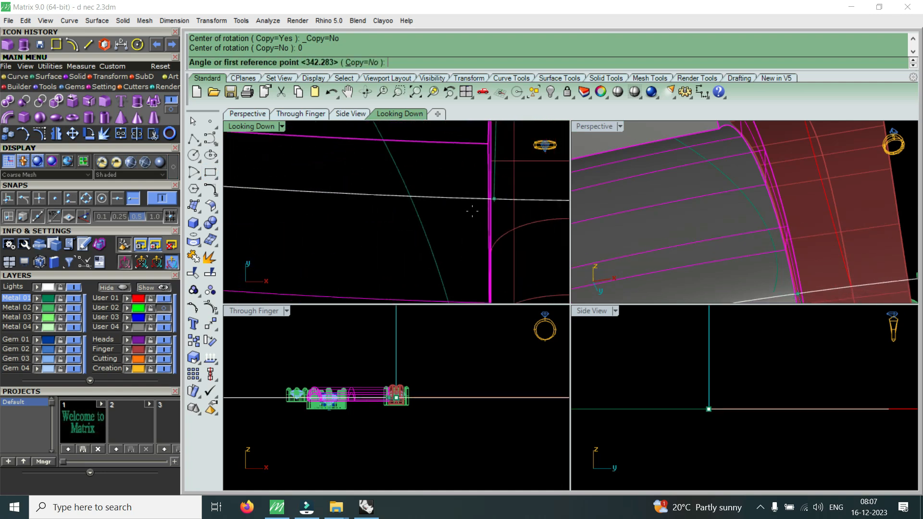
pyautogui.click(462, 221)
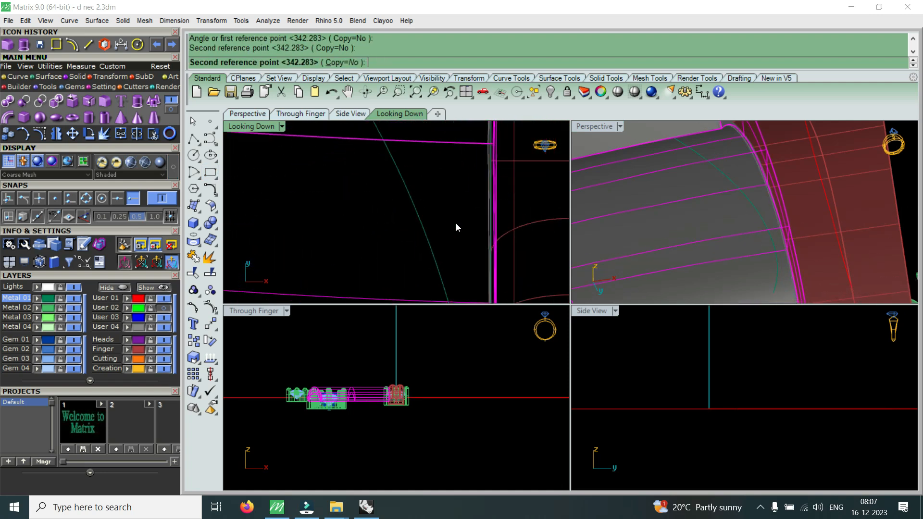
pyautogui.click(494, 224)
pyautogui.scroll(-3, 490, 216)
pyautogui.scroll(-3, 492, 198)
pyautogui.scroll(5, 498, 223)
pyautogui.scroll(-5, 442, 169)
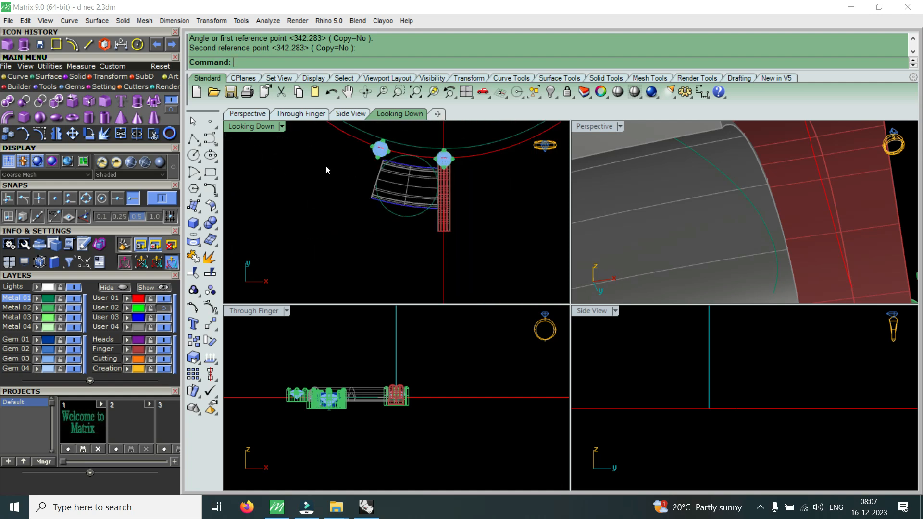
# Maximize the Looking Down view and delete the round gem setting above the curved band's free end
pyautogui.doubleClick(251, 126)
pyautogui.scroll(2, 673, 251)
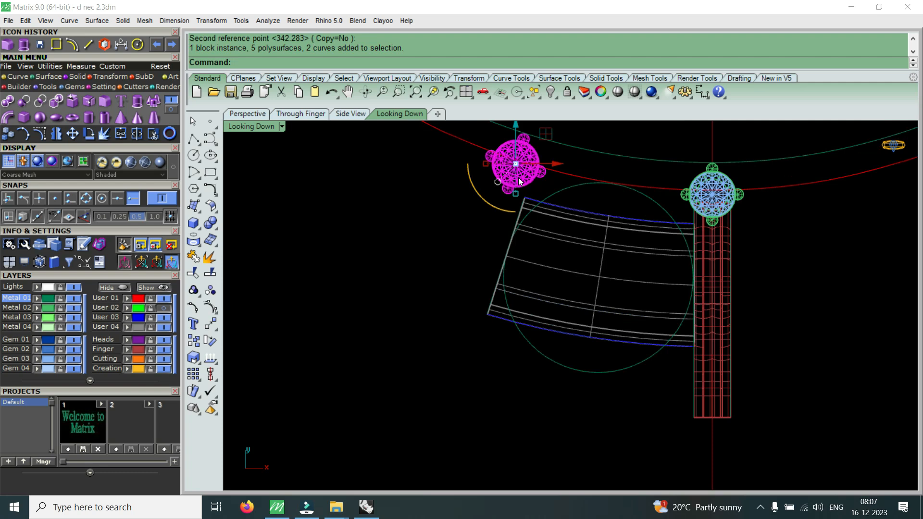
pyautogui.press('Delete')
pyautogui.scroll(-2, 515, 239)
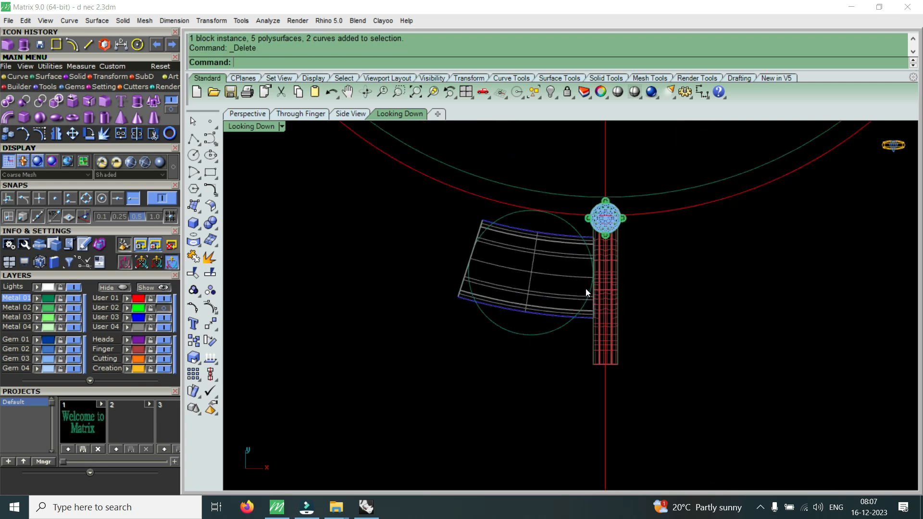
# Turn on the User 02 layer to compare the strip and band with the necklace reference picture
pyautogui.click(167, 309)
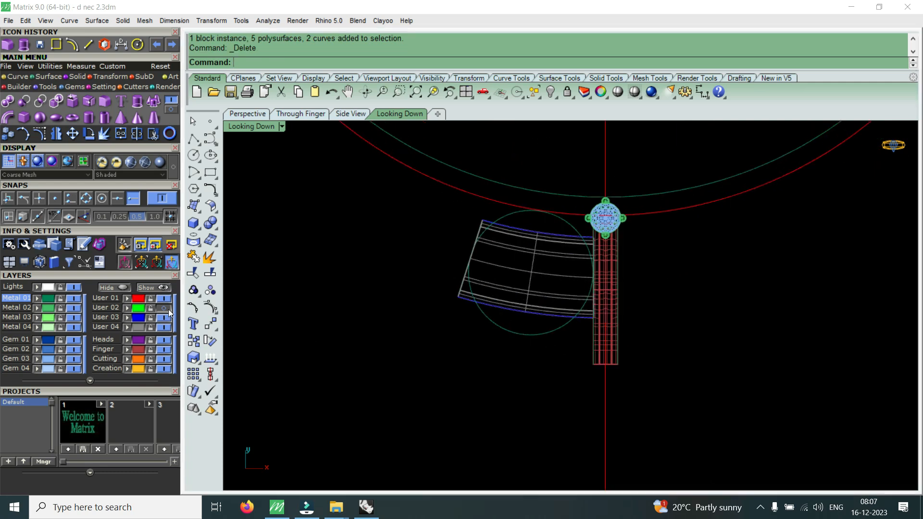
pyautogui.scroll(-1, 470, 327)
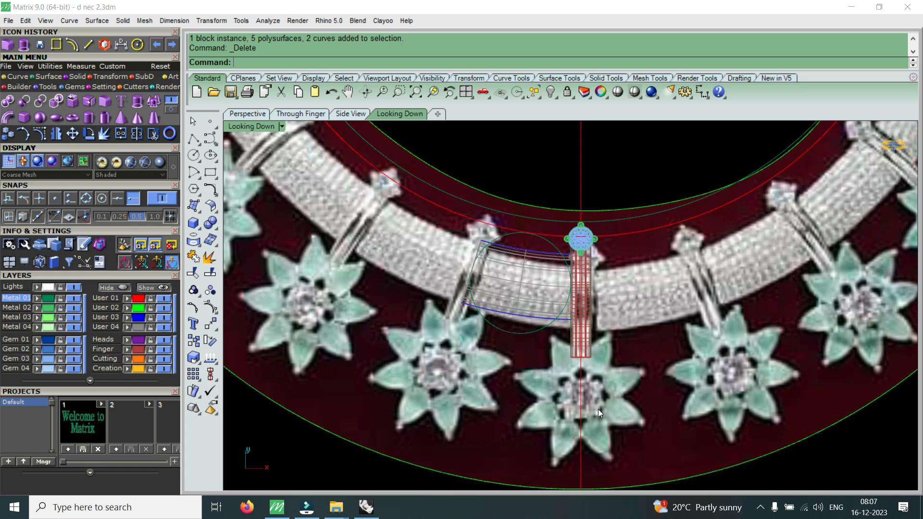
pyautogui.scroll(2, 598, 408)
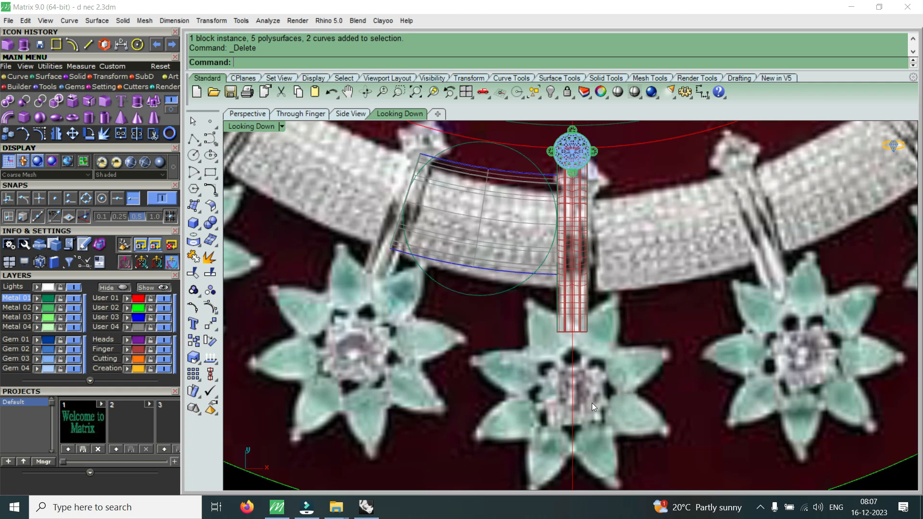
pyautogui.scroll(-2, 595, 384)
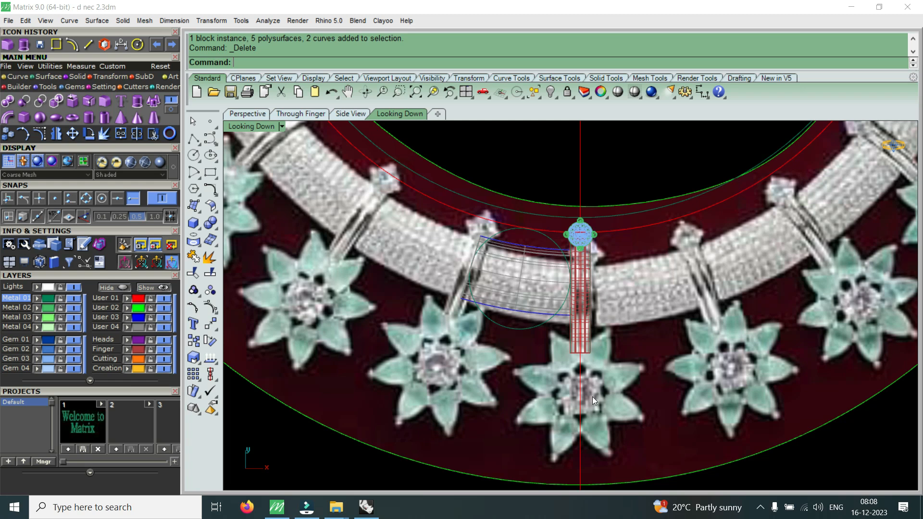
# Copy the largest round gem setting below the necklace from its centre to the origin (0)
pyautogui.scroll(-5, 593, 396)
pyautogui.scroll(4, 578, 419)
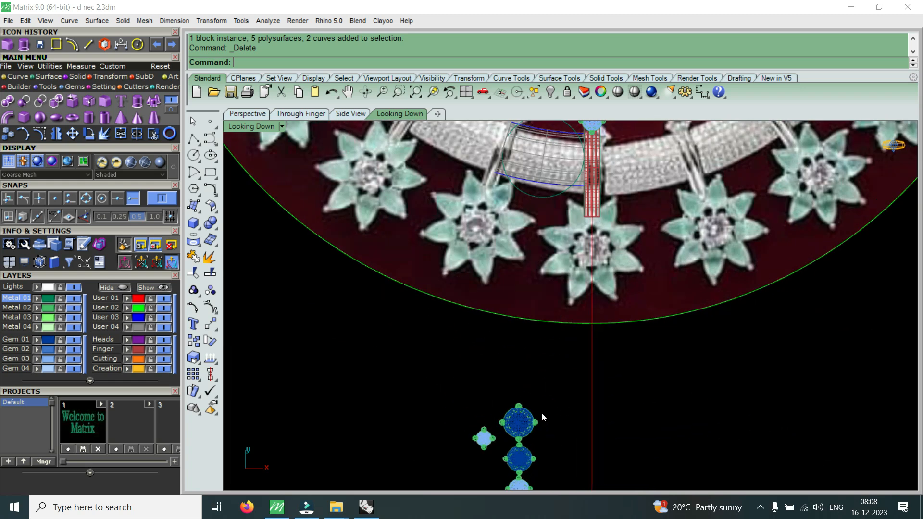
pyautogui.click(519, 423)
pyautogui.click(8, 136)
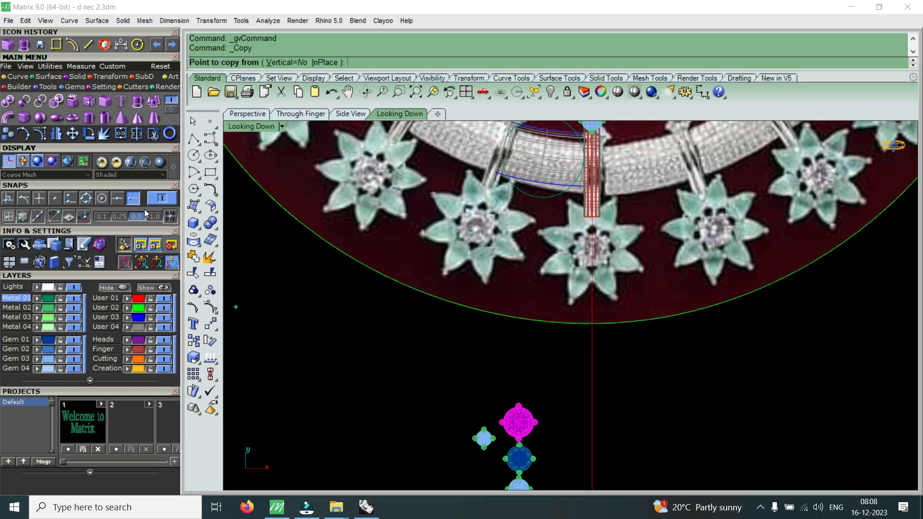
pyautogui.click(102, 199)
pyautogui.scroll(3, 573, 481)
pyautogui.click(401, 349)
pyautogui.write('0')
pyautogui.press('Return')
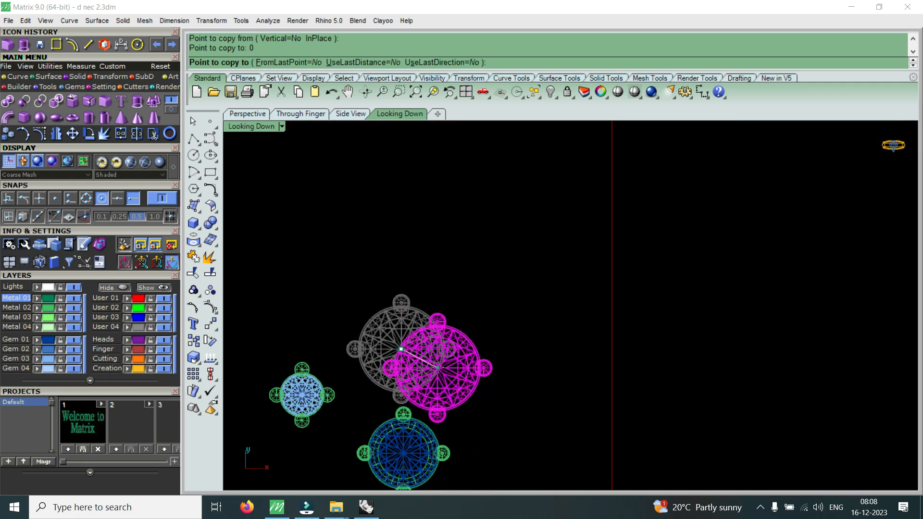
pyautogui.rightClick(437, 368)
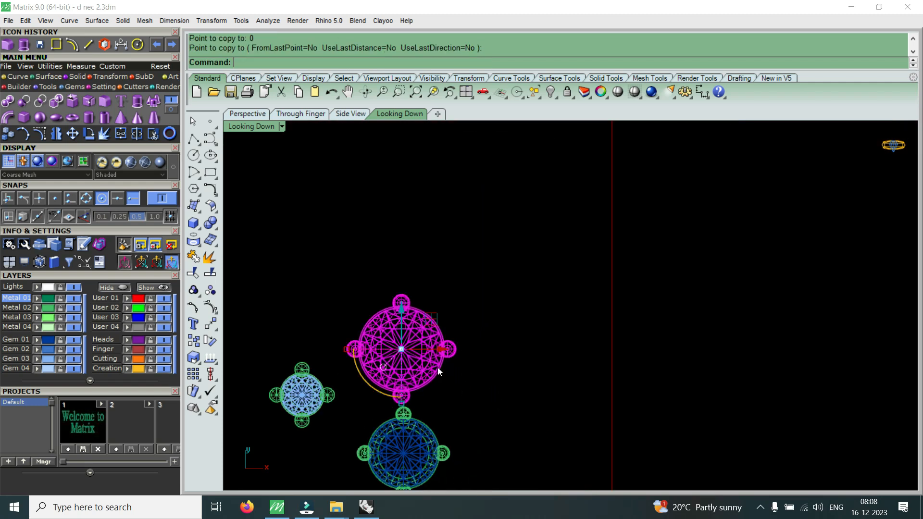
# Measure the diameter of the large round gem in the original setting below the necklace
pyautogui.scroll(6, 362, 378)
pyautogui.click(365, 380)
pyautogui.click(120, 45)
pyautogui.scroll(8, 409, 396)
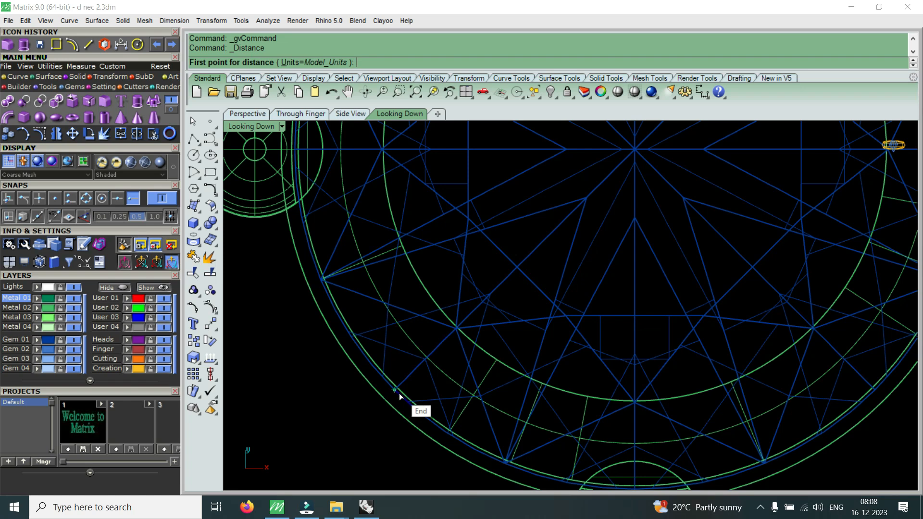
pyautogui.click(398, 393)
pyautogui.scroll(-5, 398, 392)
pyautogui.scroll(6, 527, 257)
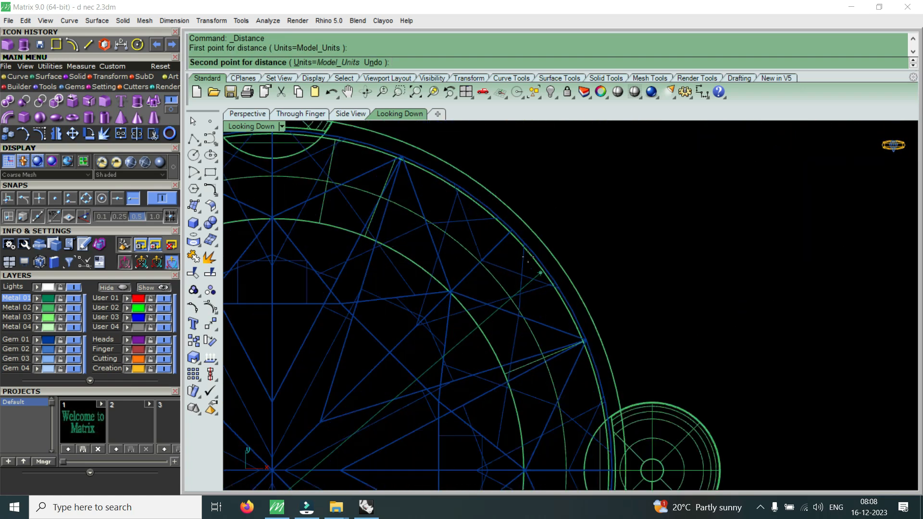
pyautogui.click(518, 232)
pyautogui.scroll(-5, 489, 324)
pyautogui.scroll(-5, 493, 408)
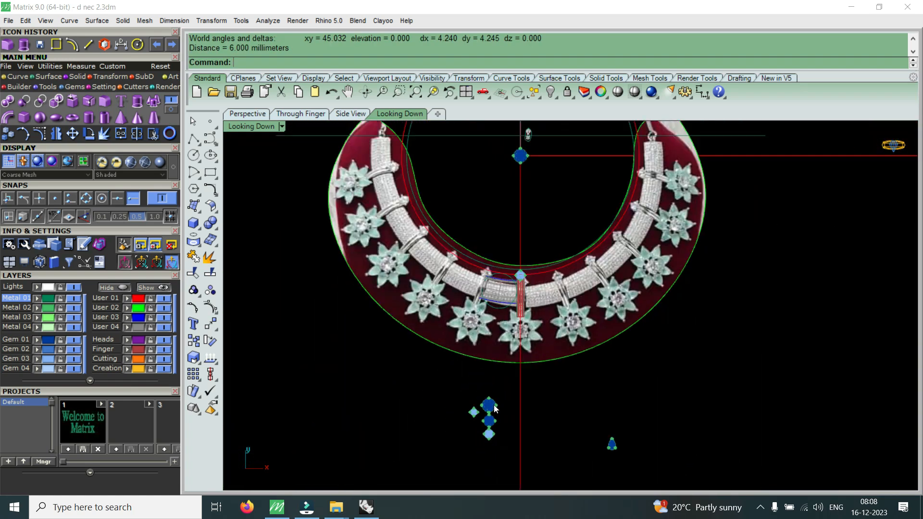
# Move the copied round setting from the origin straight down onto the centre of the middle flower below the strip
pyautogui.scroll(6, 504, 290)
pyautogui.click(472, 305)
pyautogui.scroll(-5, 481, 255)
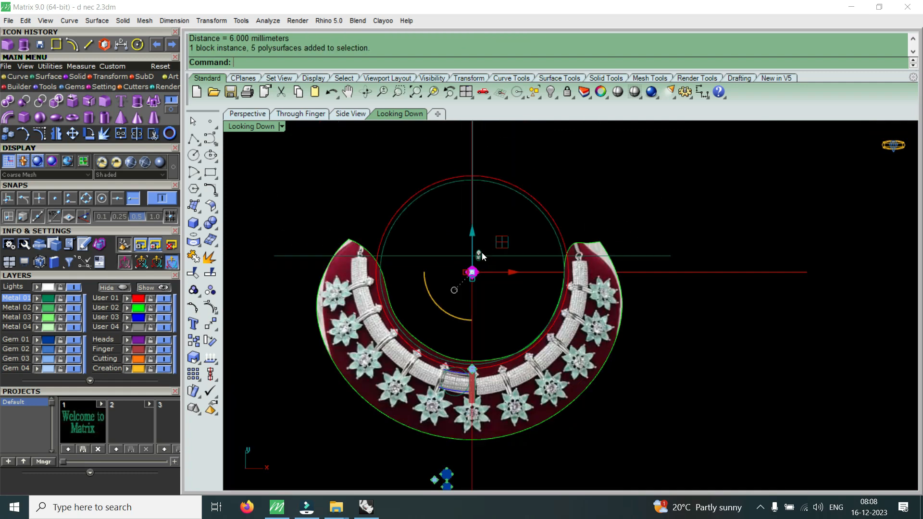
pyautogui.moveTo(474, 231); pyautogui.dragTo(474, 364)
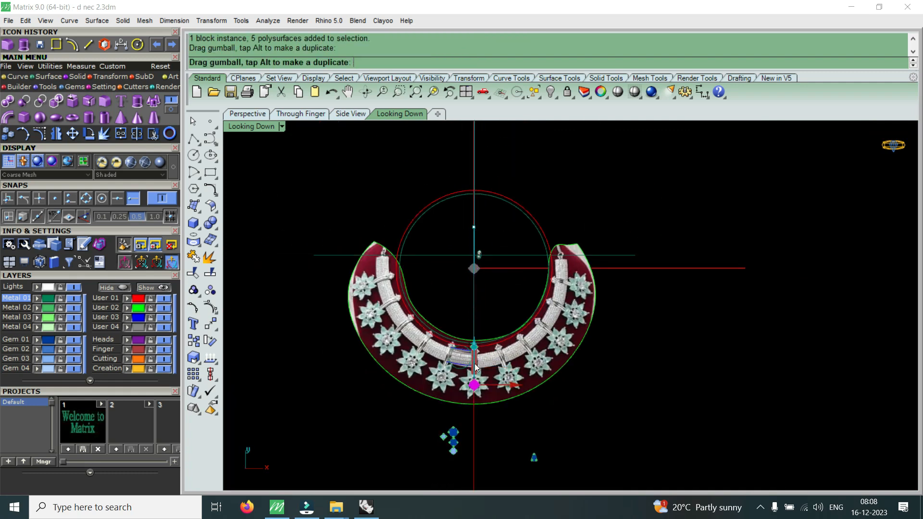
pyautogui.scroll(8, 475, 363)
pyautogui.moveTo(462, 285); pyautogui.dragTo(465, 274)
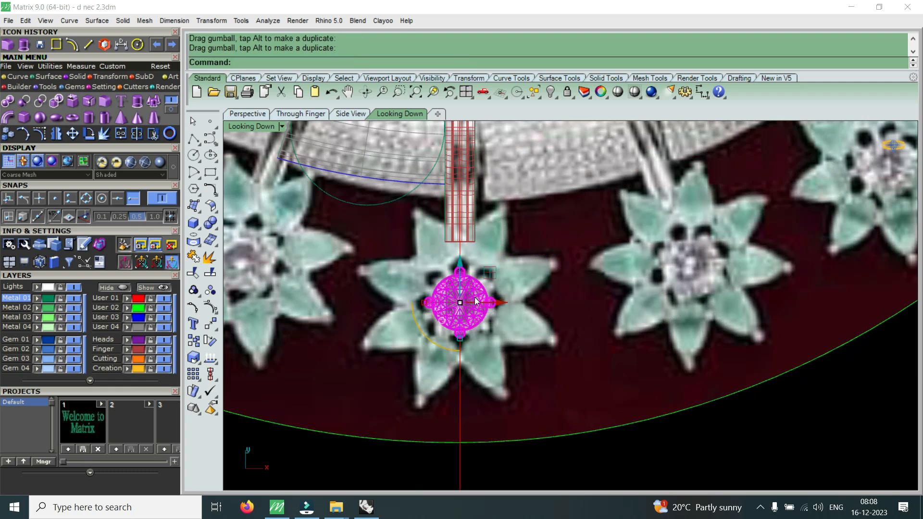
pyautogui.press('Escape')
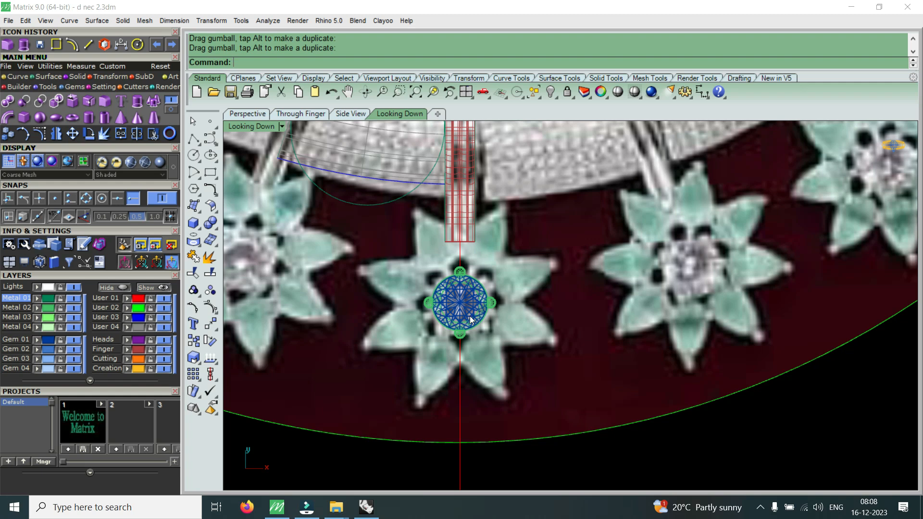
# Copy the pear-shaped gem setting from the centre of its tip prong to the origin (0)
pyautogui.scroll(-15, 469, 316)
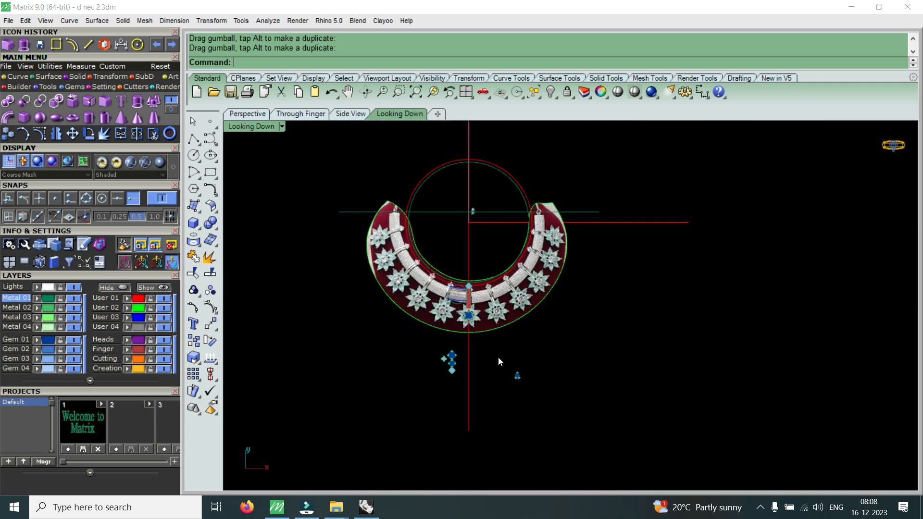
pyautogui.scroll(7, 499, 361)
pyautogui.click(548, 415)
pyautogui.scroll(12, 553, 399)
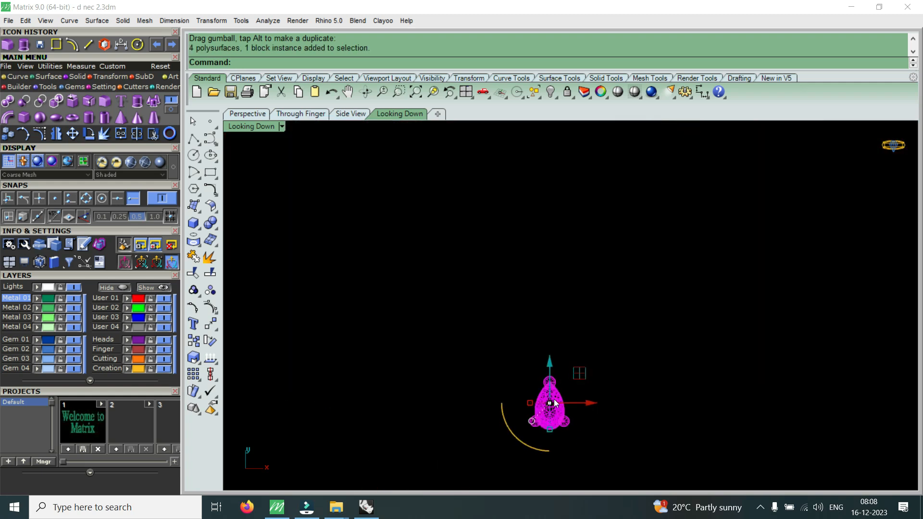
pyautogui.scroll(-3, 556, 276)
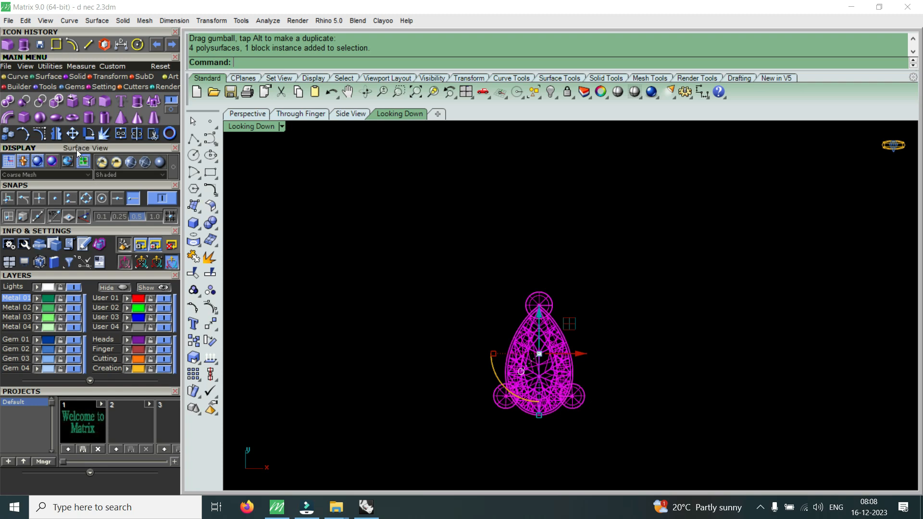
pyautogui.click(10, 136)
pyautogui.scroll(10, 538, 304)
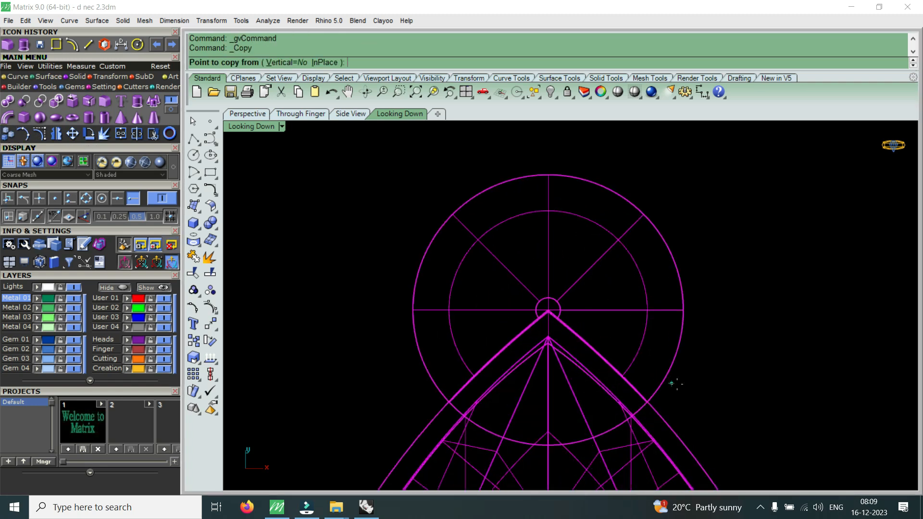
pyautogui.click(101, 198)
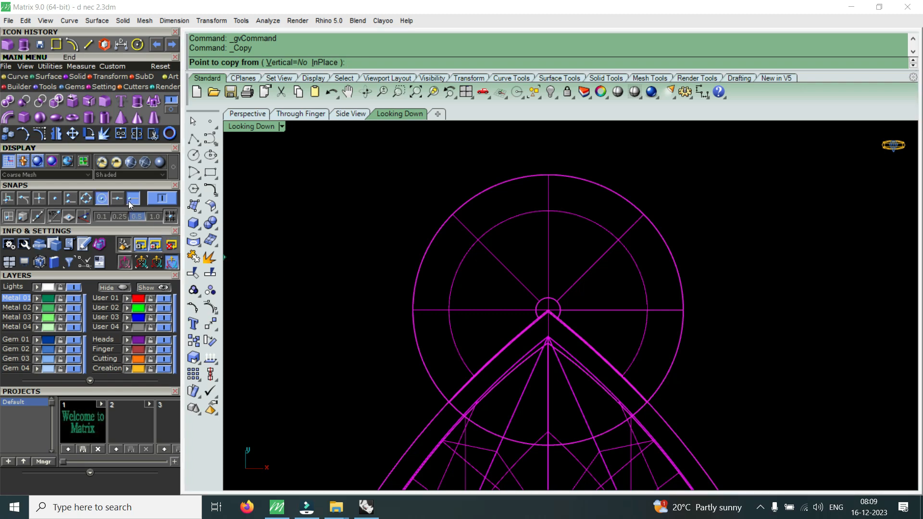
pyautogui.click(667, 346)
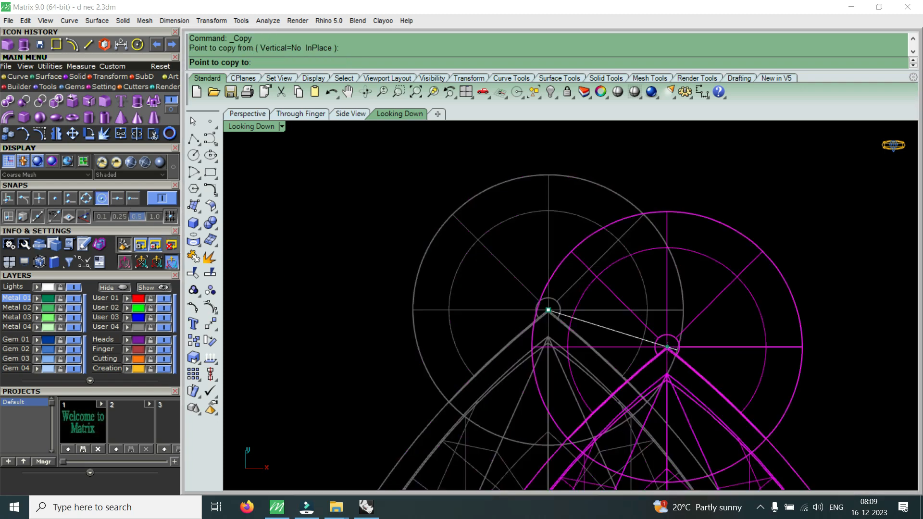
pyautogui.write('0')
pyautogui.press('Return')
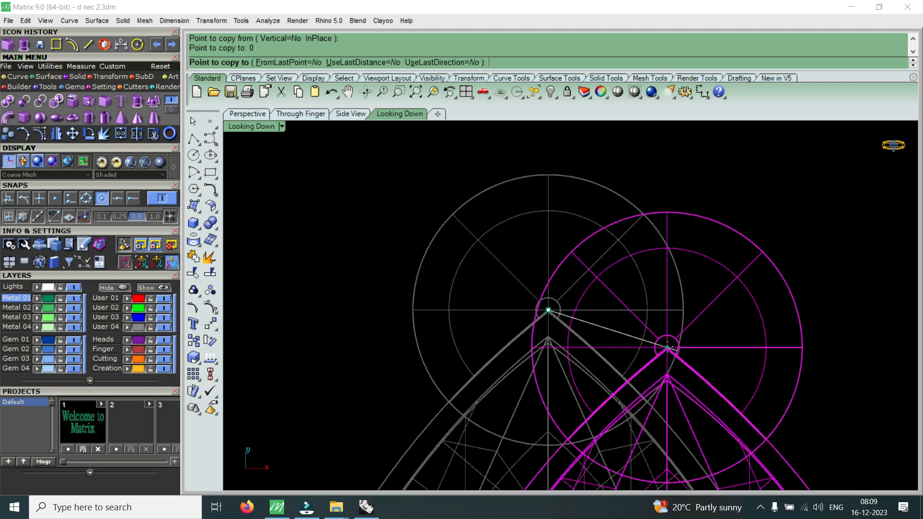
pyautogui.press('Return')
pyautogui.scroll(-8, 633, 397)
pyautogui.scroll(-2, 517, 192)
pyautogui.scroll(10, 517, 192)
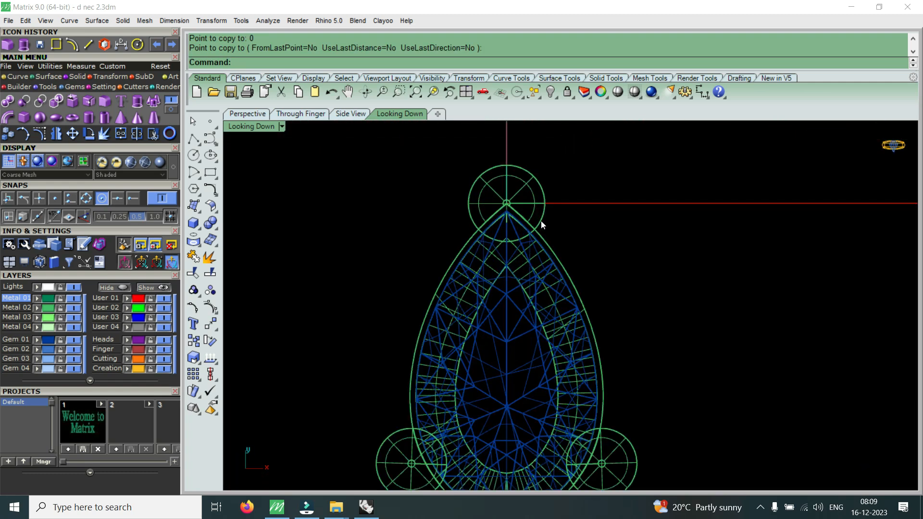
pyautogui.scroll(2, 542, 224)
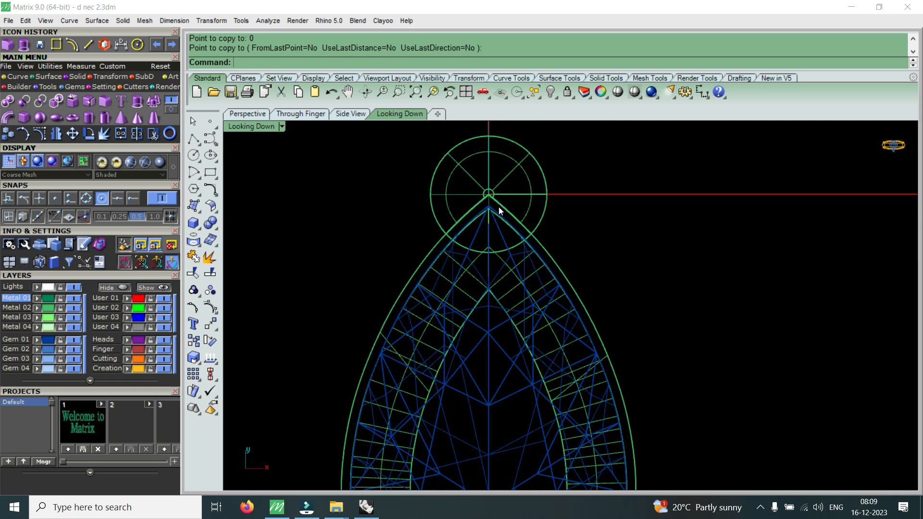
pyautogui.click(140, 48)
pyautogui.click(541, 211)
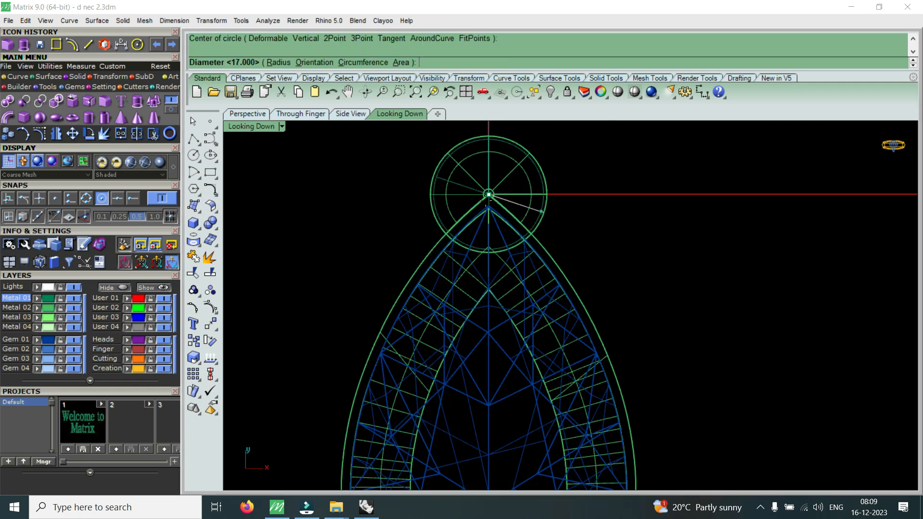
pyautogui.scroll(3, 447, 202)
pyautogui.press('Escape')
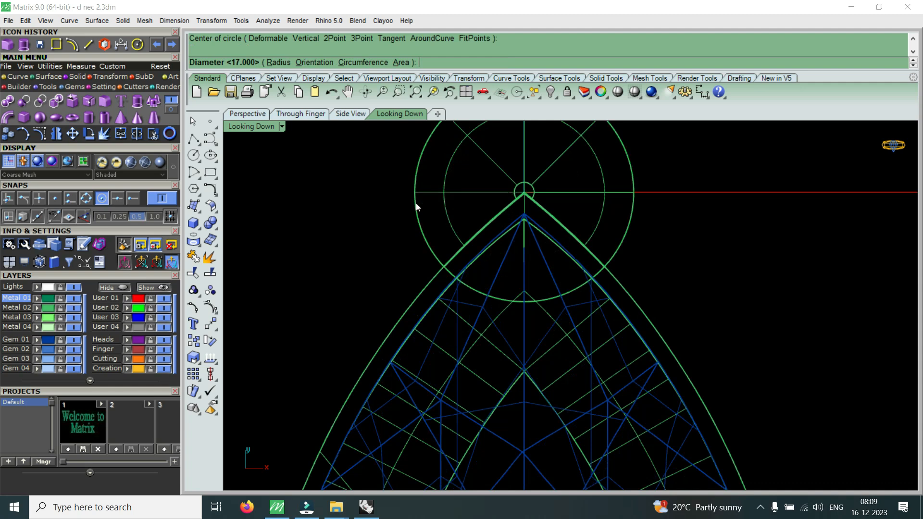
# Measure the diameter of the pear setting's tip prong with the centre snap off
pyautogui.click(102, 199)
pyautogui.scroll(4, 424, 196)
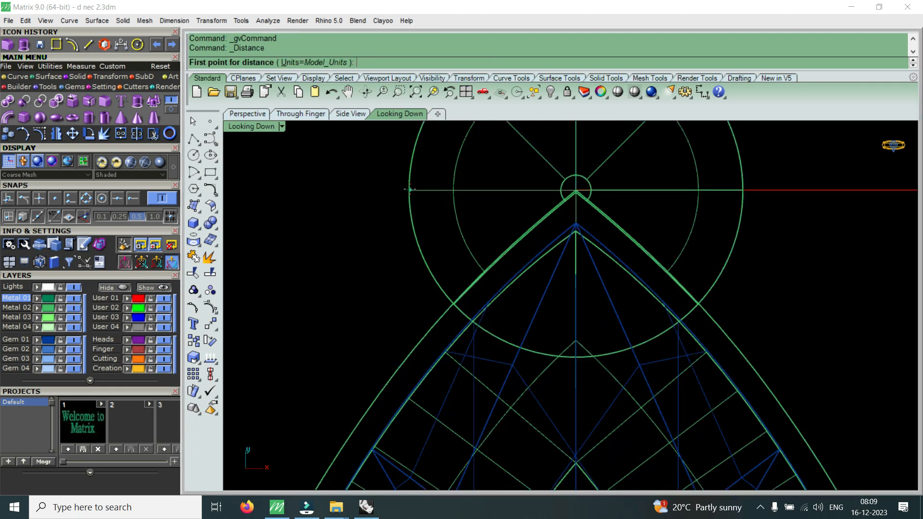
pyautogui.click(409, 190)
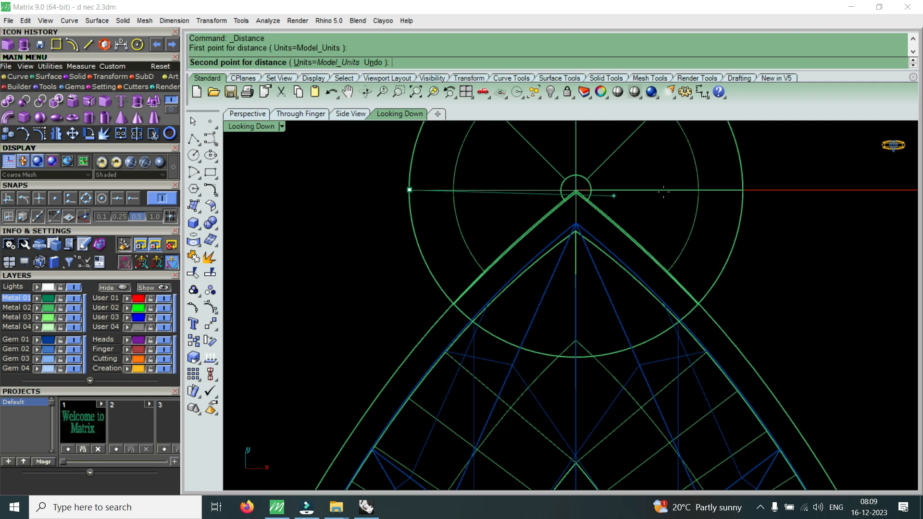
pyautogui.click(742, 190)
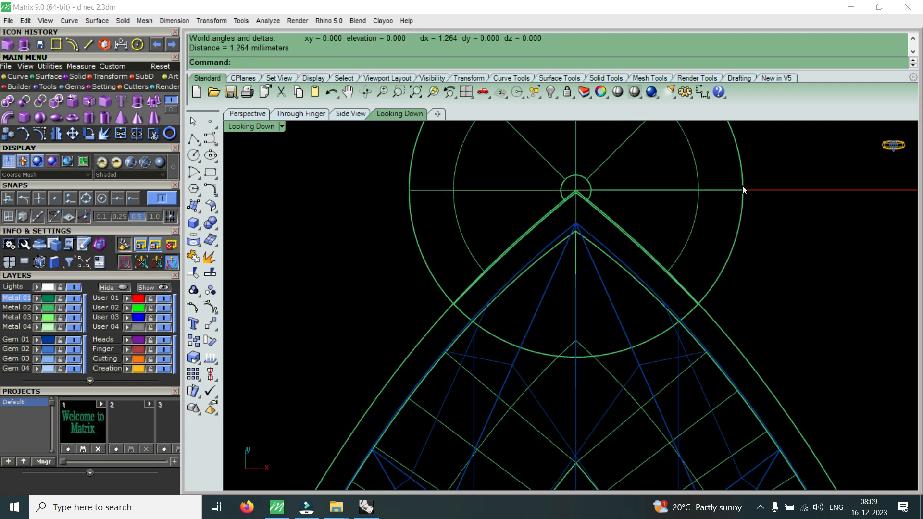
# Draw a circle of diameter 1 centred on the pear setting's tip prong, using the centre snap
pyautogui.scroll(-5, 710, 221)
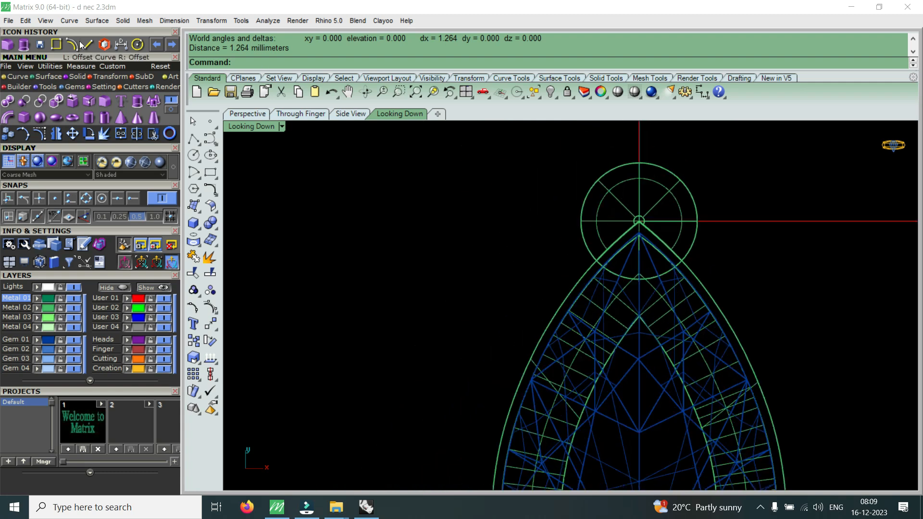
pyautogui.click(138, 45)
pyautogui.click(101, 198)
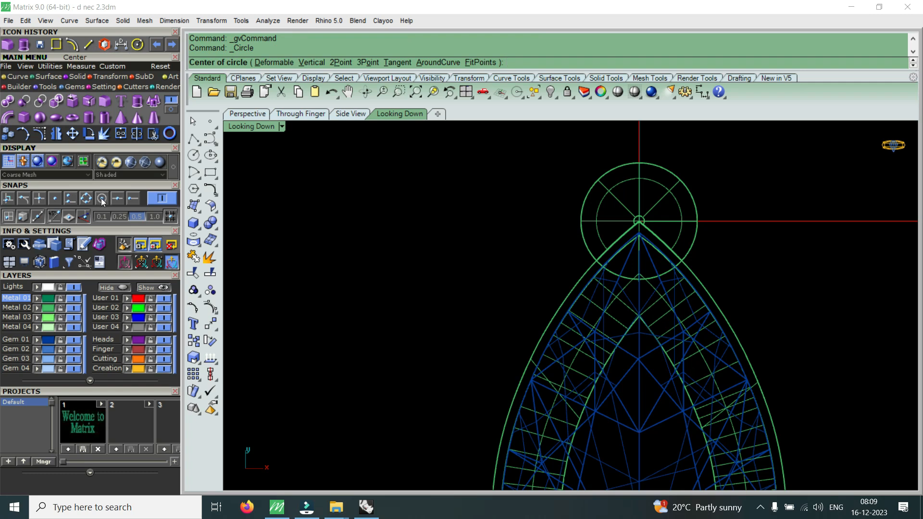
pyautogui.click(696, 245)
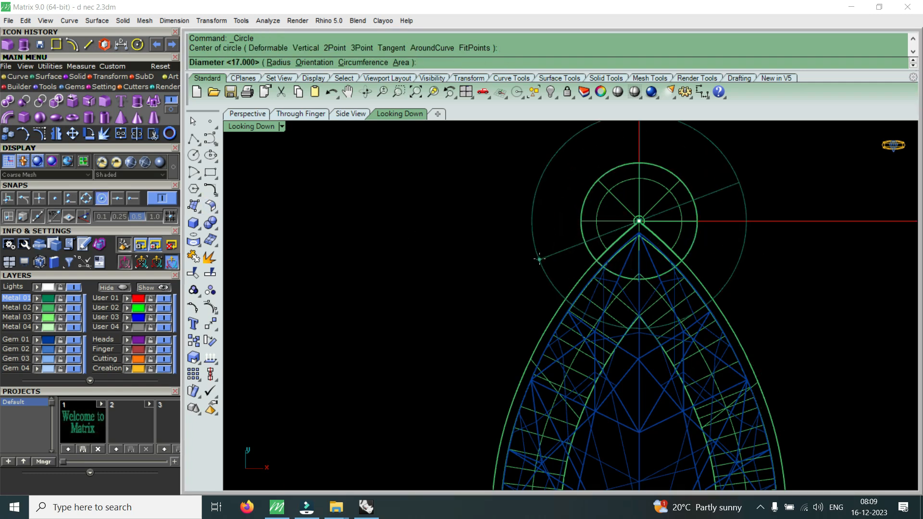
pyautogui.press('Return')
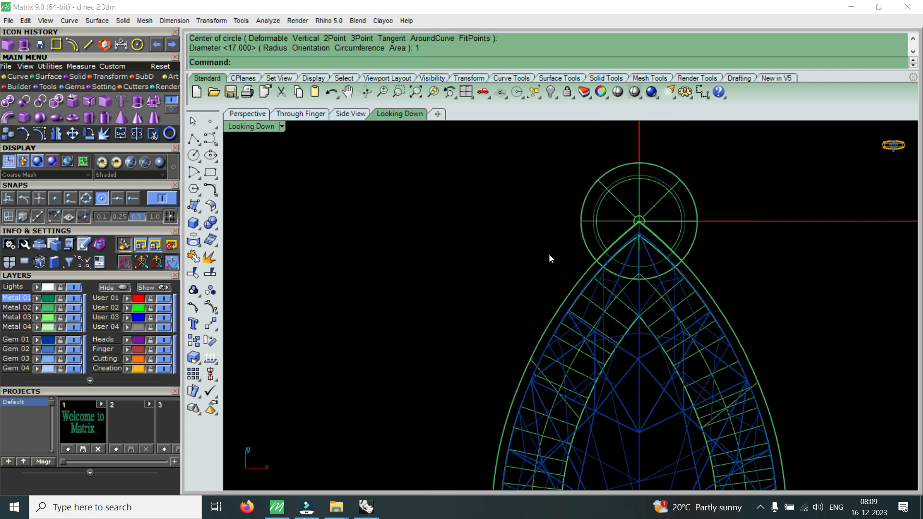
# Ungroup all parts of the pear-shaped gem setting and clear the selection
pyautogui.hotkey('ctrl', 'a')
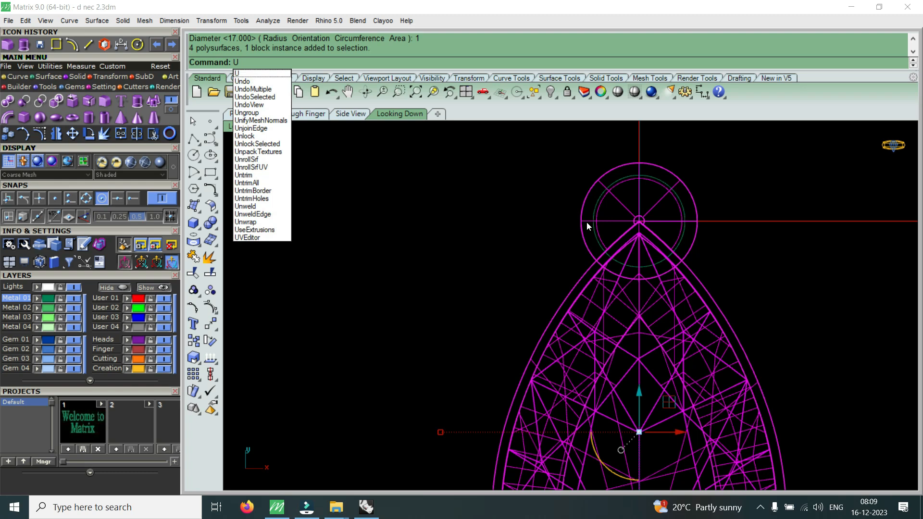
pyautogui.click(267, 112)
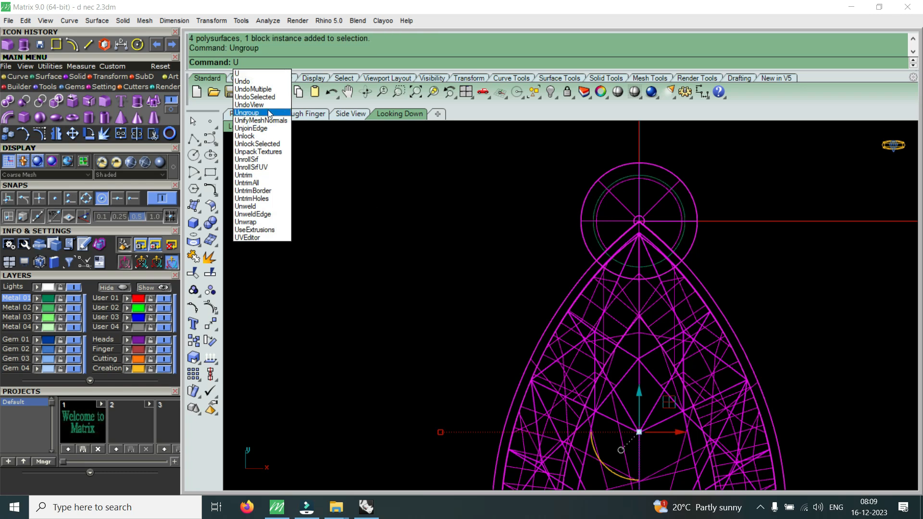
pyautogui.click(578, 173)
# Try to scale the pear setting's tip prong uniformly about its centre, down towards the circle of diameter 1
pyautogui.scroll(4, 602, 172)
pyautogui.click(606, 179)
pyautogui.scroll(3, 602, 174)
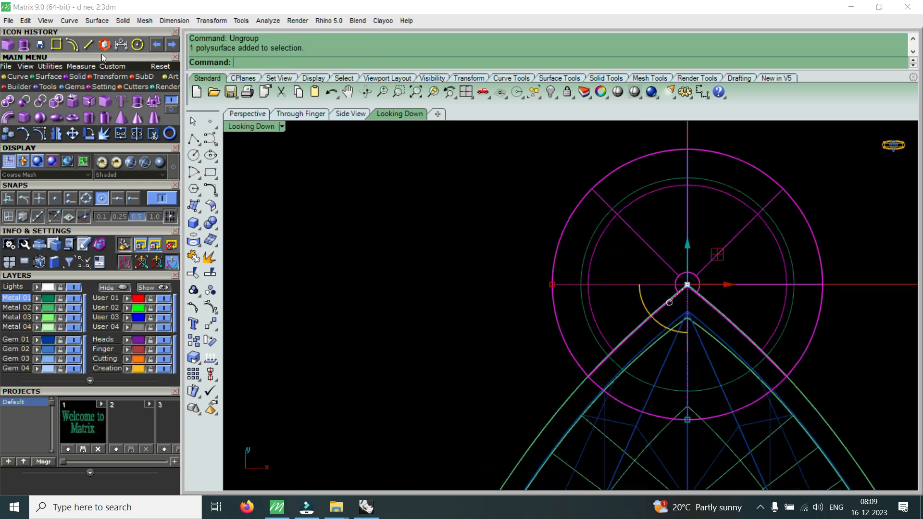
pyautogui.click(110, 79)
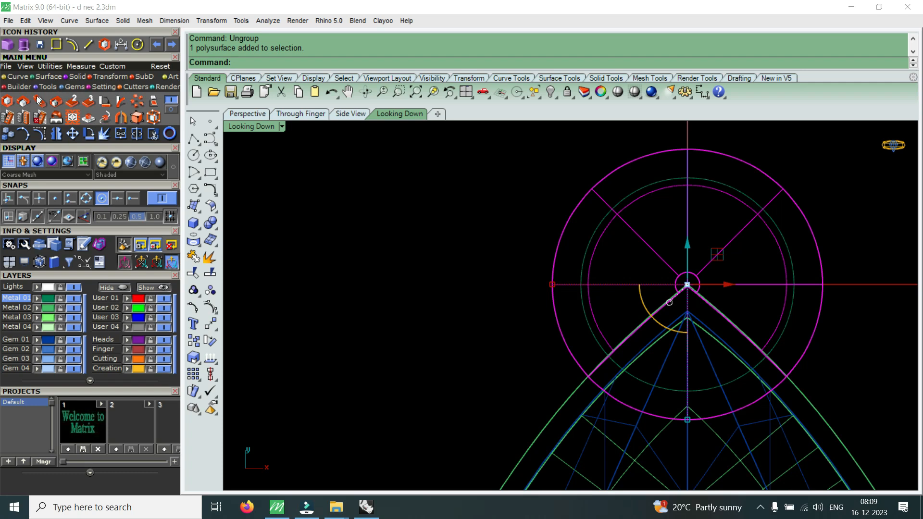
pyautogui.click(8, 101)
pyautogui.click(687, 285)
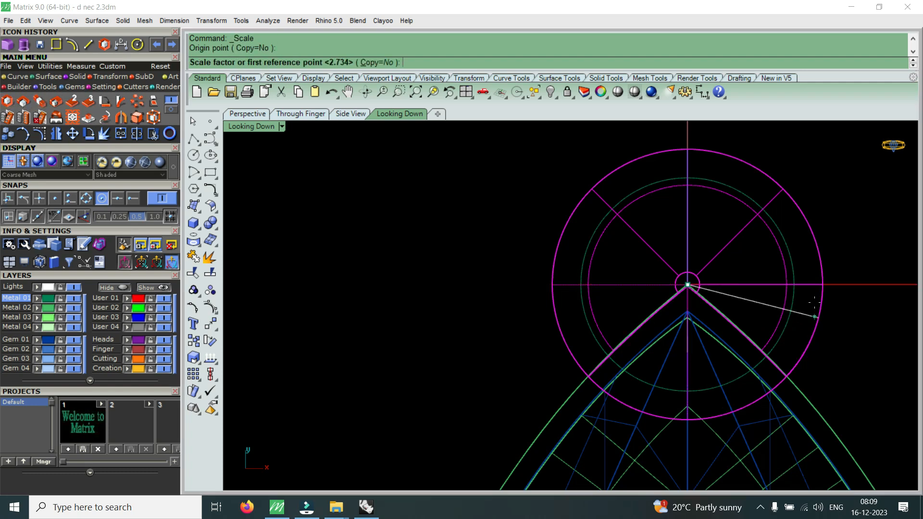
pyautogui.scroll(2, 866, 252)
pyautogui.click(869, 286)
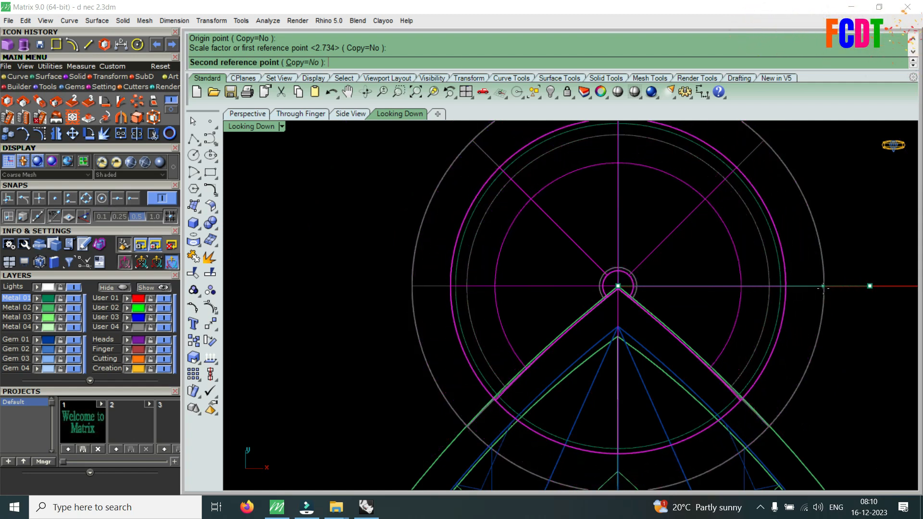
pyautogui.click(823, 288)
# Delete the guide circle around the pear setting's tip prong
pyautogui.moveTo(619, 249); pyautogui.dragTo(613, 266)
pyautogui.scroll(-5, 612, 266)
pyautogui.click(615, 223)
pyautogui.scroll(4, 614, 222)
pyautogui.click(632, 231)
pyautogui.scroll(-10, 632, 230)
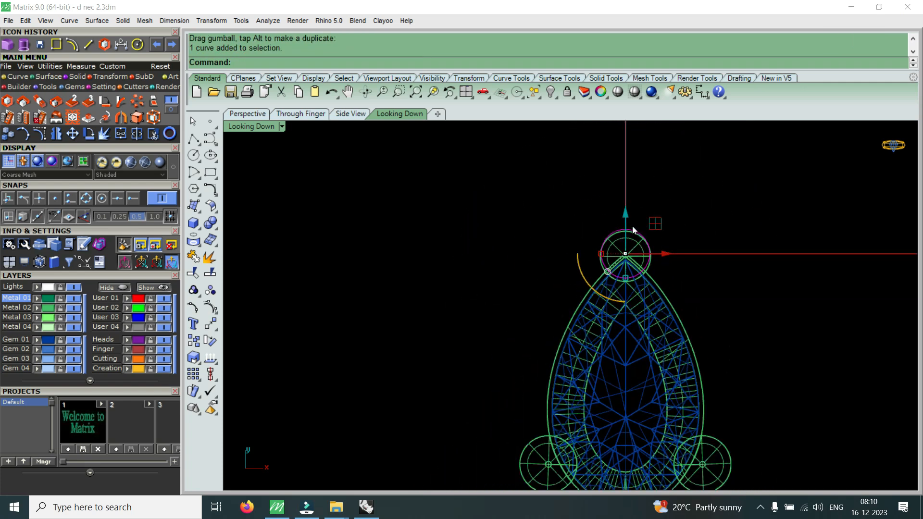
pyautogui.press('Delete')
# Examine the pear setting in the Perspective view from several sides, comparing the tip prong's height and base with the two side prongs
pyautogui.doubleClick(270, 127)
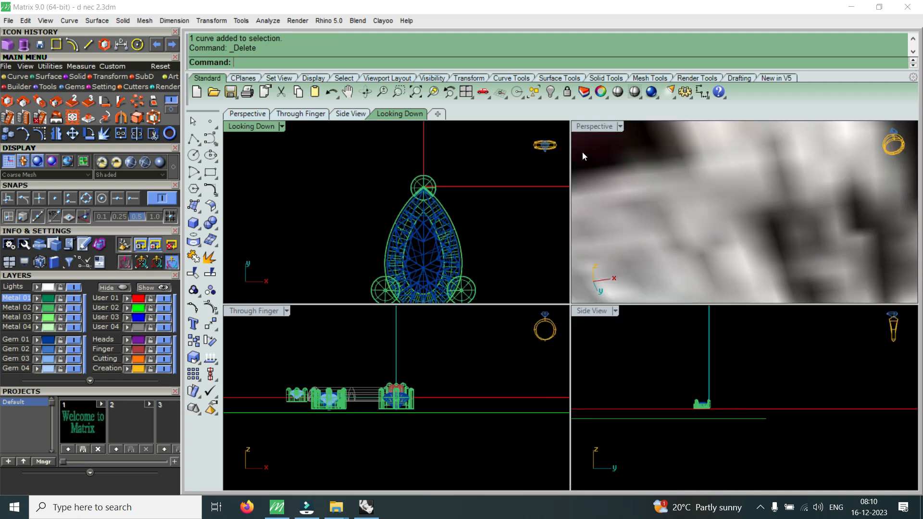
pyautogui.doubleClick(596, 126)
pyautogui.scroll(-10, 600, 200)
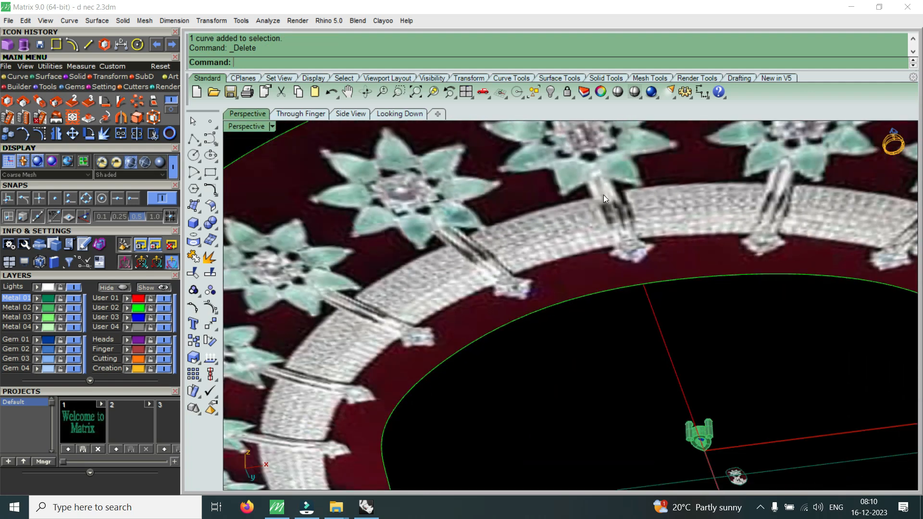
pyautogui.scroll(10, 598, 234)
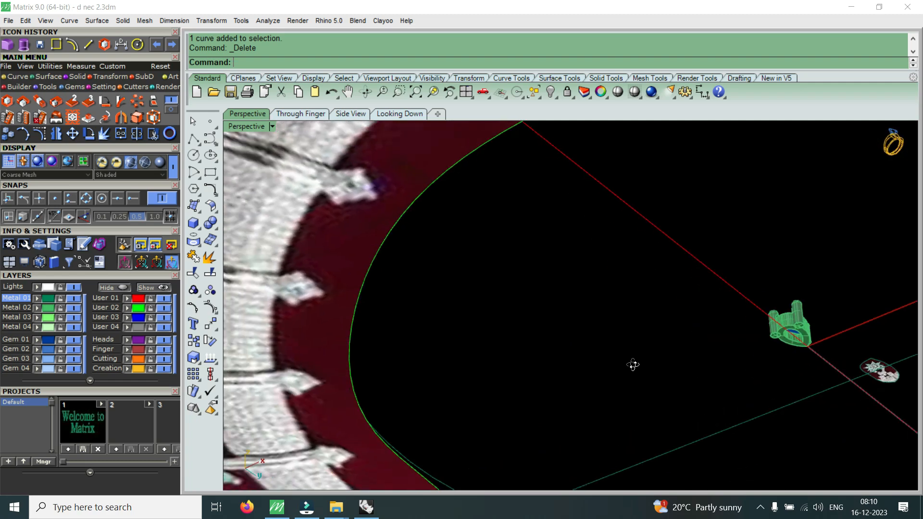
pyautogui.moveTo(651, 298); pyautogui.dragTo(488, 376, button='right')
pyautogui.scroll(5, 487, 375)
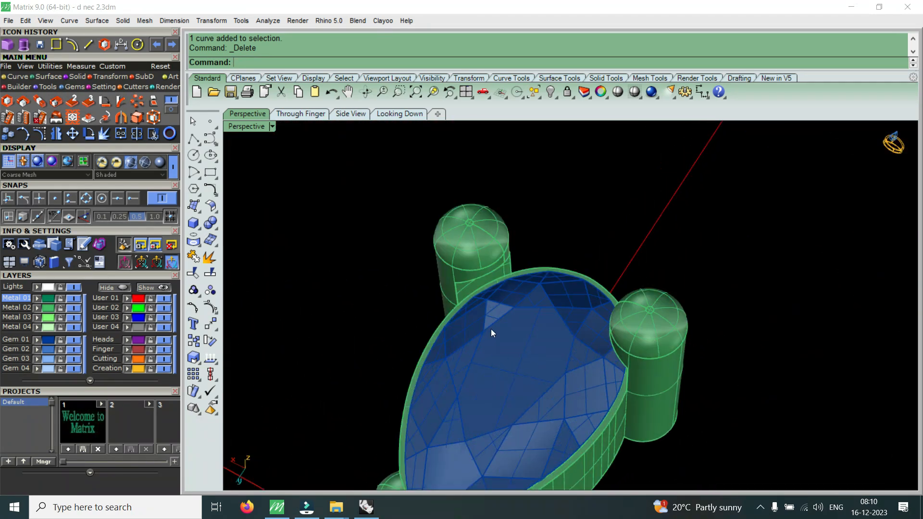
pyautogui.scroll(-2, 491, 329)
pyautogui.keyDown('shift'); pyautogui.moveTo(547, 318); pyautogui.dragTo(654, 290, button='right'); pyautogui.keyUp('shift')
pyautogui.scroll(5, 659, 268)
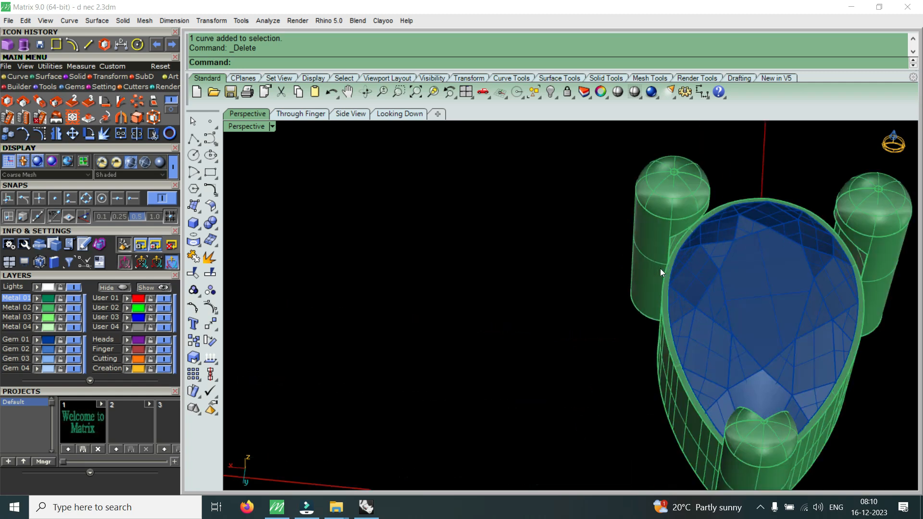
pyautogui.click(659, 265)
pyautogui.scroll(-3, 681, 325)
pyautogui.moveTo(682, 325); pyautogui.dragTo(761, 190, button='right')
pyautogui.scroll(-4, 761, 189)
pyautogui.scroll(5, 725, 280)
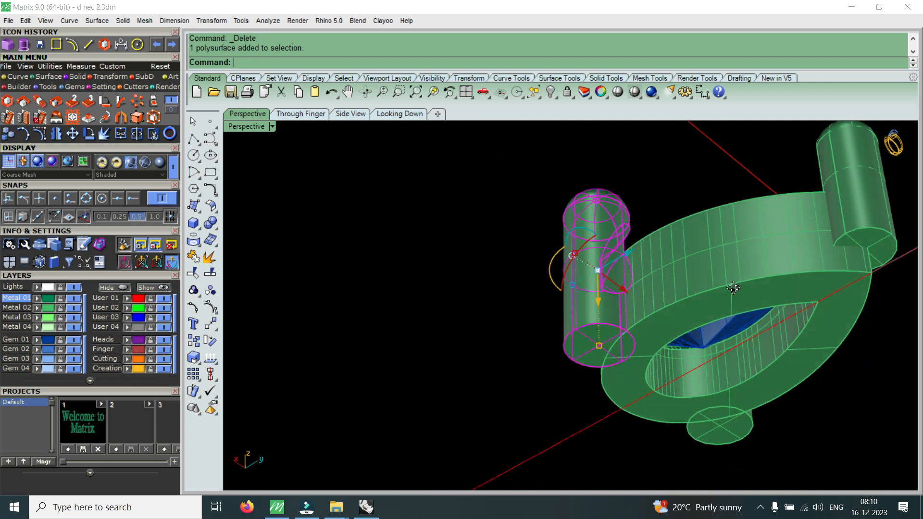
pyautogui.scroll(-5, 731, 287)
pyautogui.moveTo(765, 231); pyautogui.dragTo(790, 275, button='right')
pyautogui.scroll(4, 729, 276)
pyautogui.moveTo(728, 276); pyautogui.dragTo(749, 314, button='right')
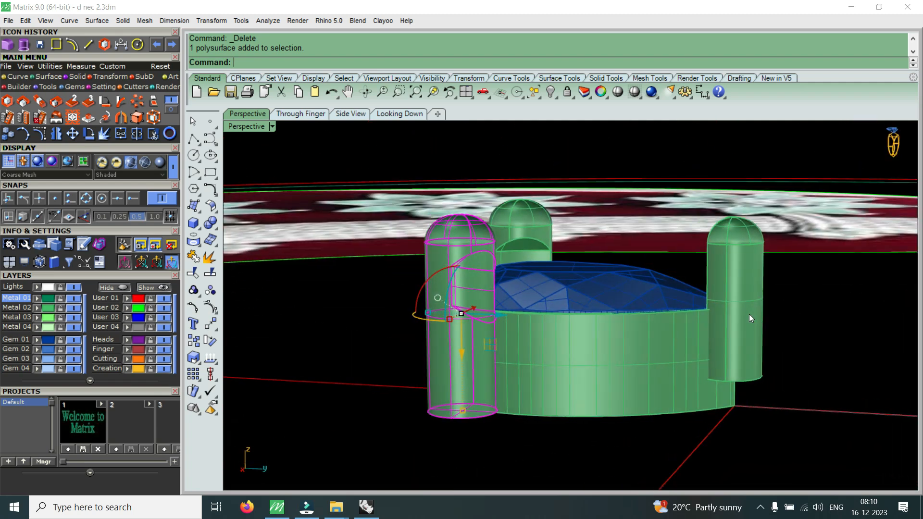
pyautogui.click(748, 314)
pyautogui.moveTo(654, 296); pyautogui.dragTo(568, 273, button='right')
pyautogui.scroll(3, 632, 207)
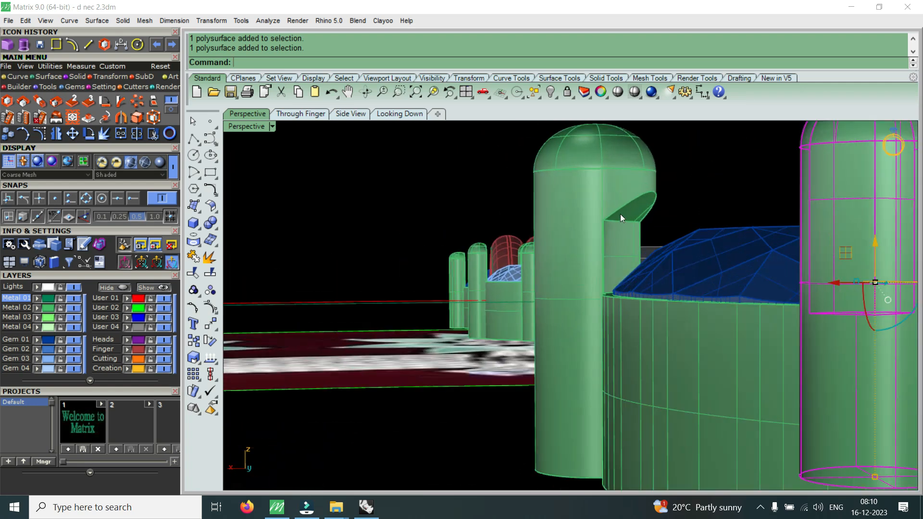
pyautogui.scroll(-4, 620, 214)
pyautogui.moveTo(621, 214); pyautogui.dragTo(639, 318, button='right')
pyautogui.click(614, 266)
pyautogui.moveTo(712, 258); pyautogui.dragTo(766, 288, button='right')
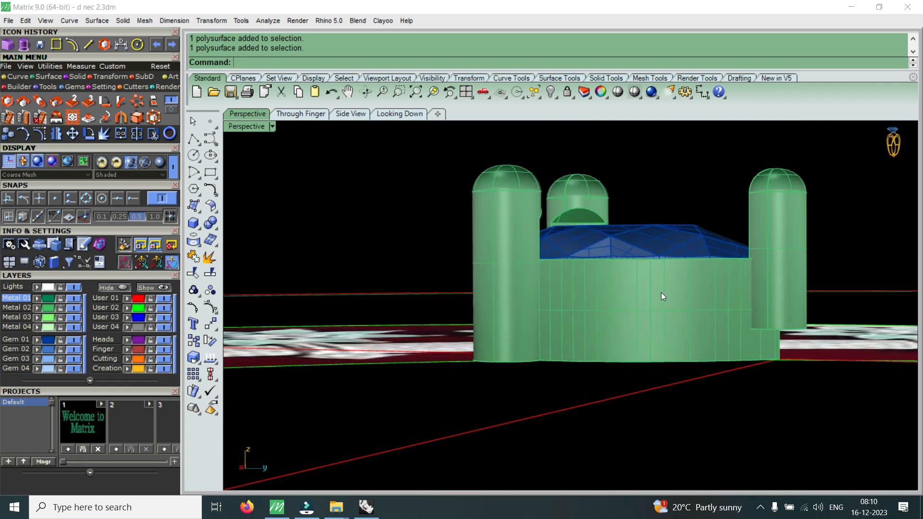
# Undo the guide circle's deletion and the tip prong's uniform scaling, and return to the Looking Down view with nothing selected
pyautogui.hotkey('ctrl', 'z')
pyautogui.hotkey('ctrl', 'z')
pyautogui.hotkey('ctrl', 'z')
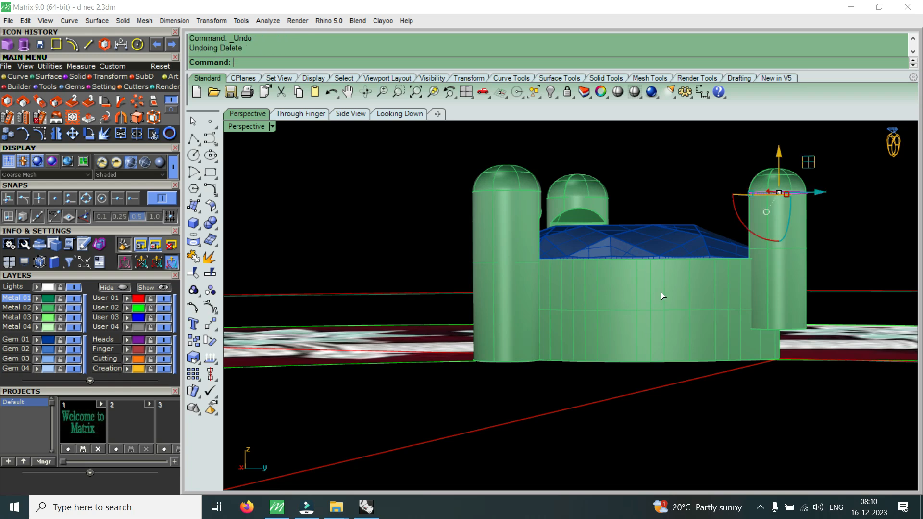
pyautogui.doubleClick(250, 125)
pyautogui.doubleClick(250, 125)
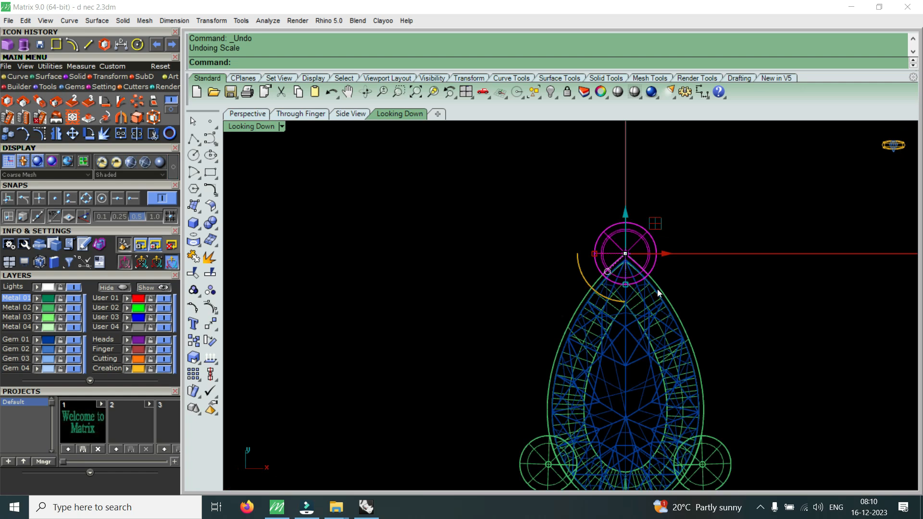
pyautogui.press('Escape')
# Scale the tip prong in two dimensions about its centre, using the centre snap, down to about the circle of diameter 1
pyautogui.scroll(5, 619, 275)
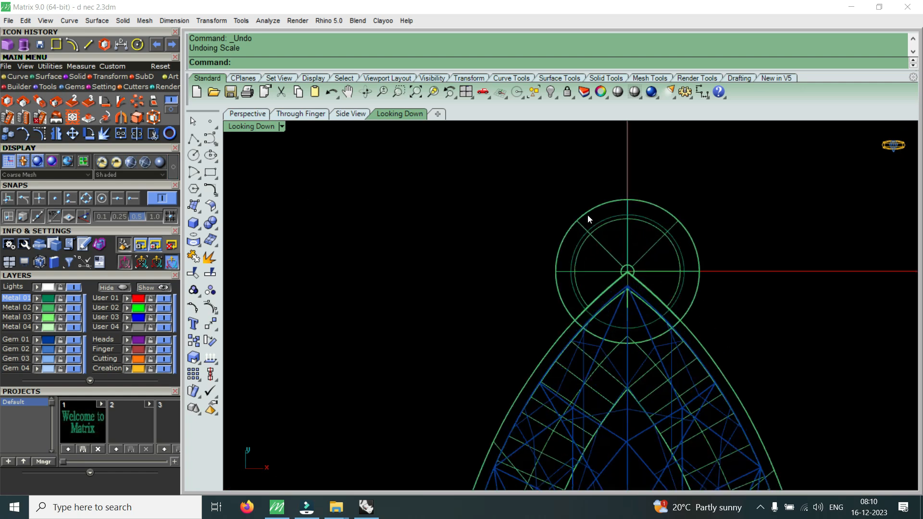
pyautogui.click(587, 213)
pyautogui.click(22, 102)
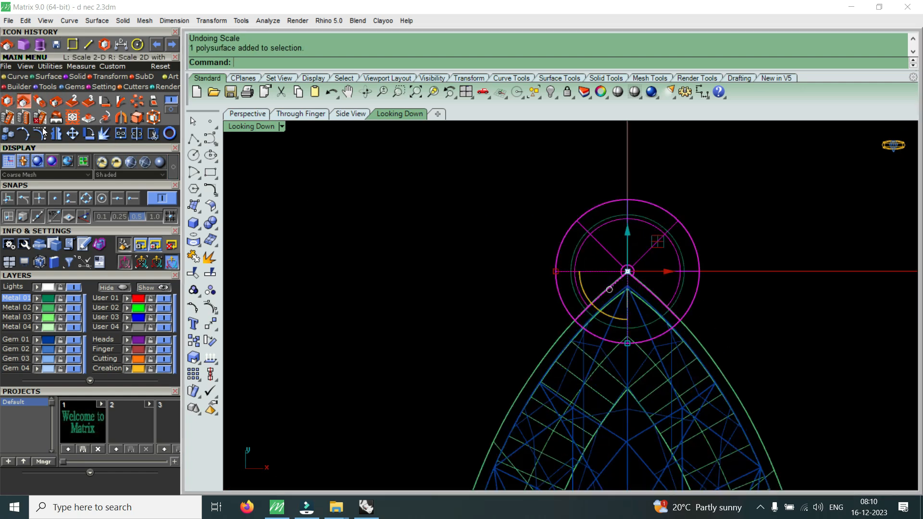
pyautogui.click(103, 199)
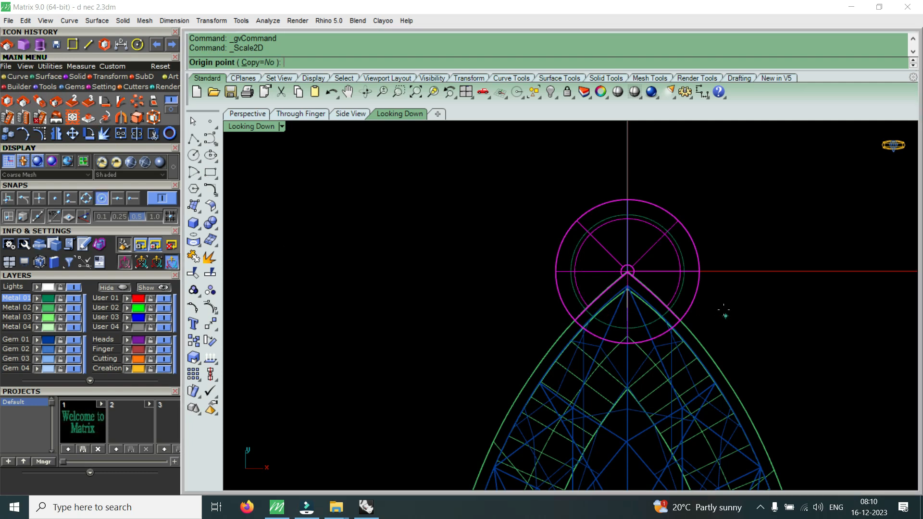
pyautogui.click(702, 288)
pyautogui.scroll(3, 725, 283)
pyautogui.scroll(3, 724, 275)
pyautogui.click(791, 270)
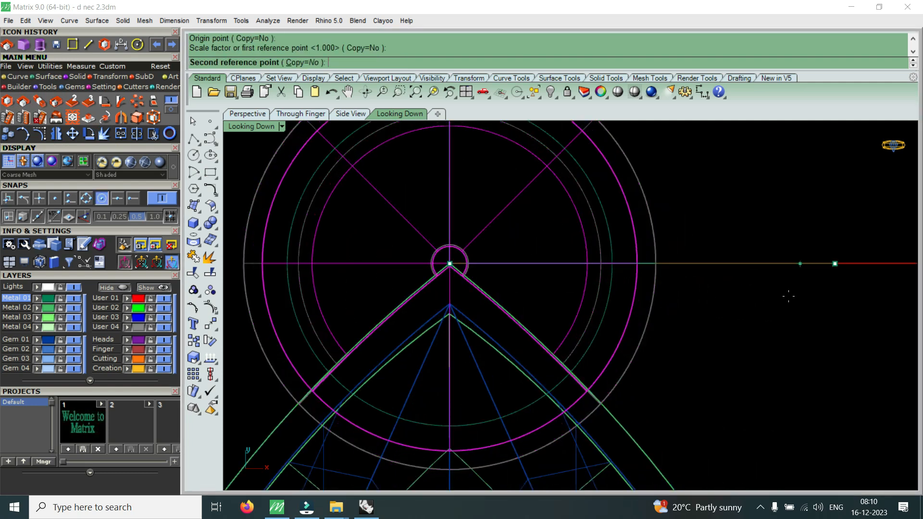
pyautogui.click(761, 297)
pyautogui.scroll(-4, 667, 247)
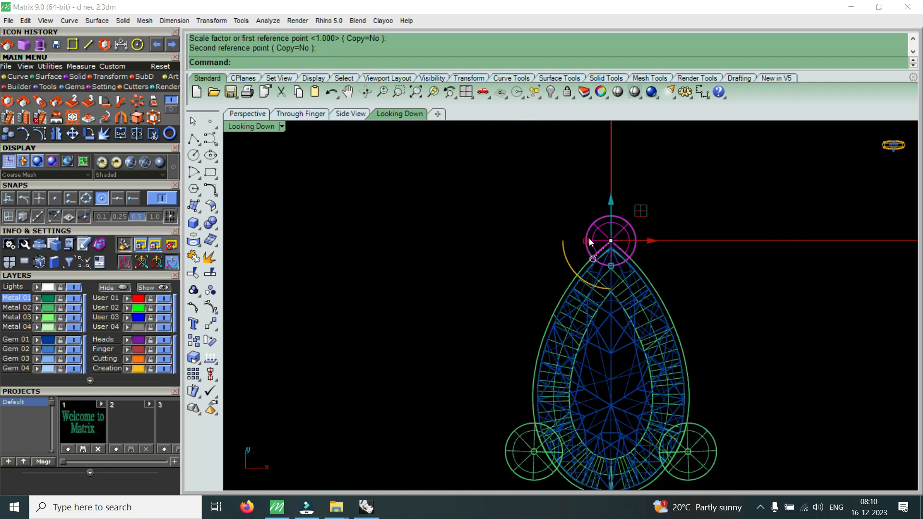
# Draw a circle of diameter 0.8 centred on the prong at the pear setting's lower left
pyautogui.scroll(-3, 546, 395)
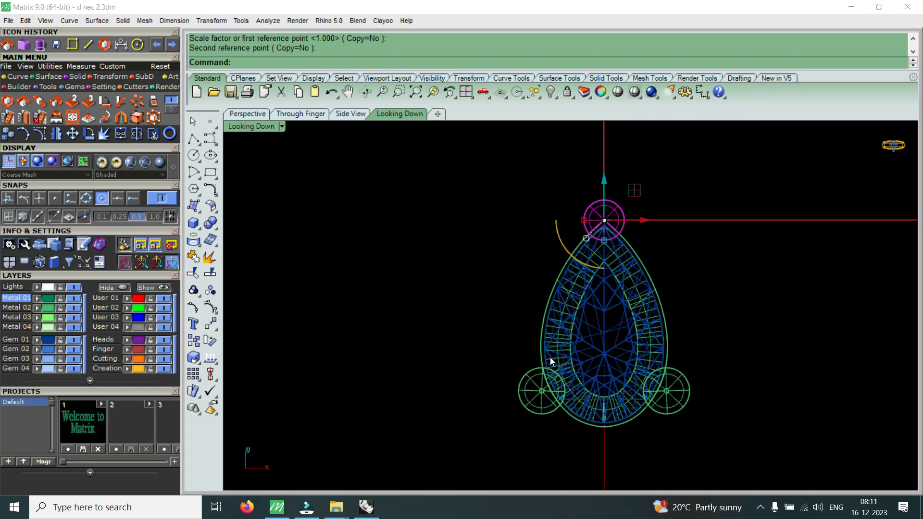
pyautogui.scroll(2, 532, 382)
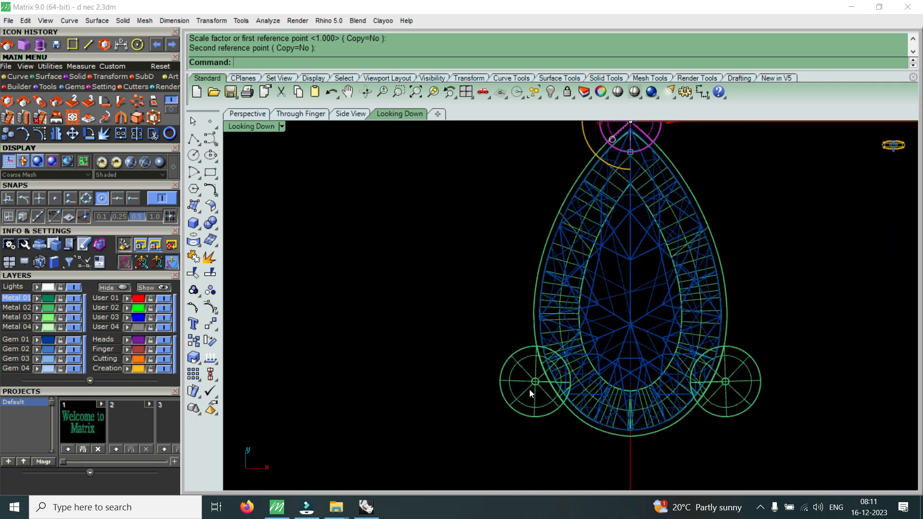
pyautogui.click(138, 44)
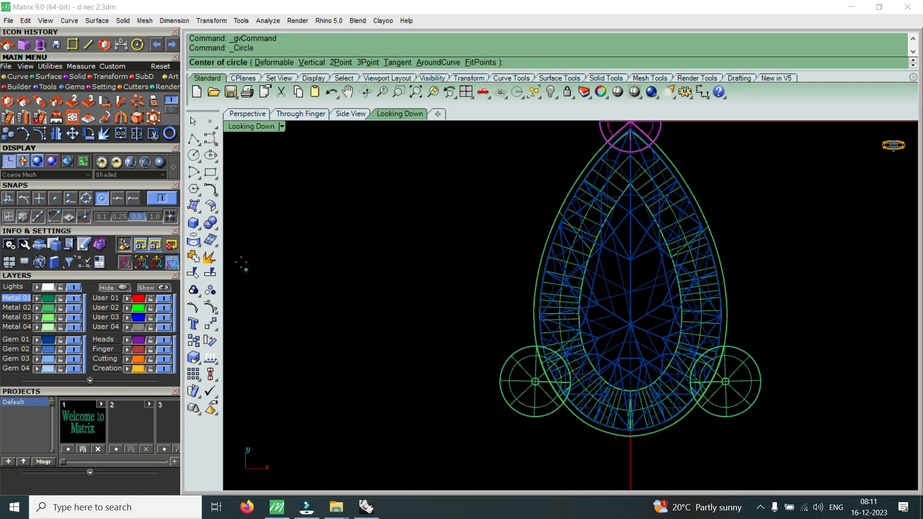
pyautogui.scroll(4, 533, 413)
pyautogui.click(531, 332)
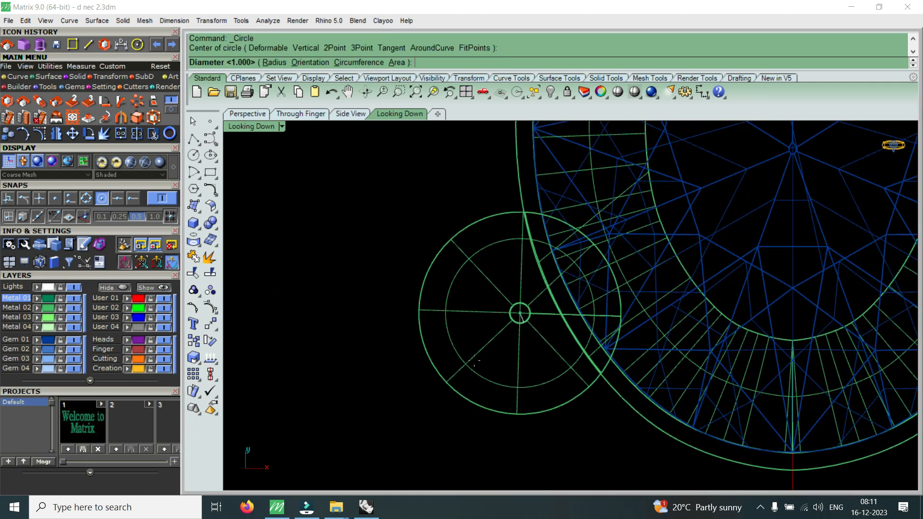
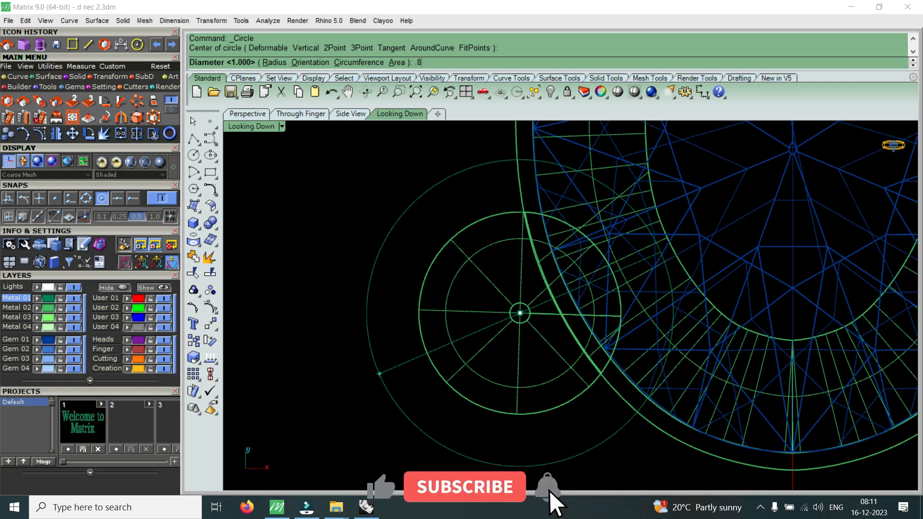
pyautogui.press('Return')
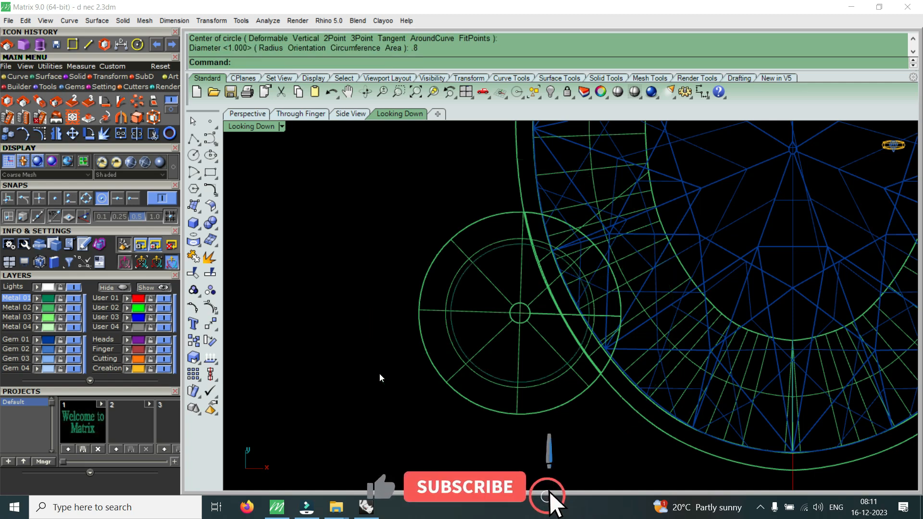
# Scale the pear setting's lower-left prong in two dimensions about its centre, down to slightly larger than the 0.8 circle
pyautogui.click(442, 380)
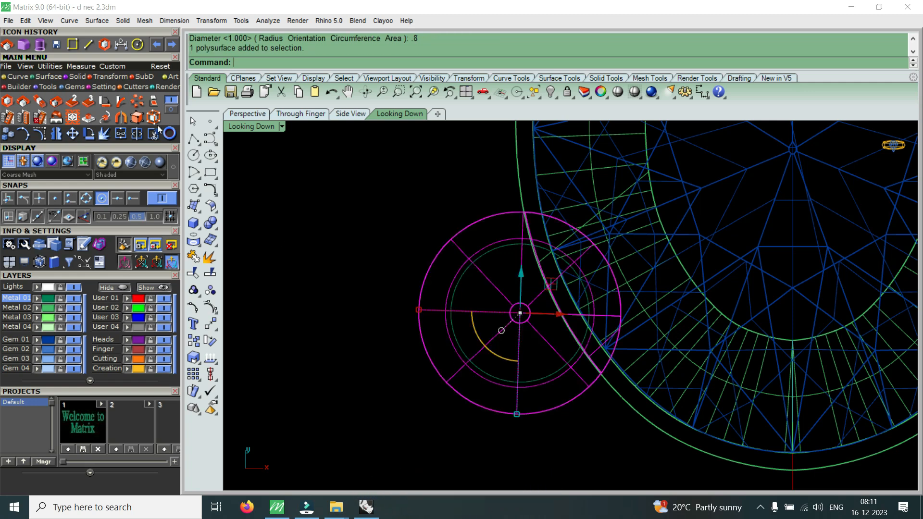
pyautogui.click(11, 45)
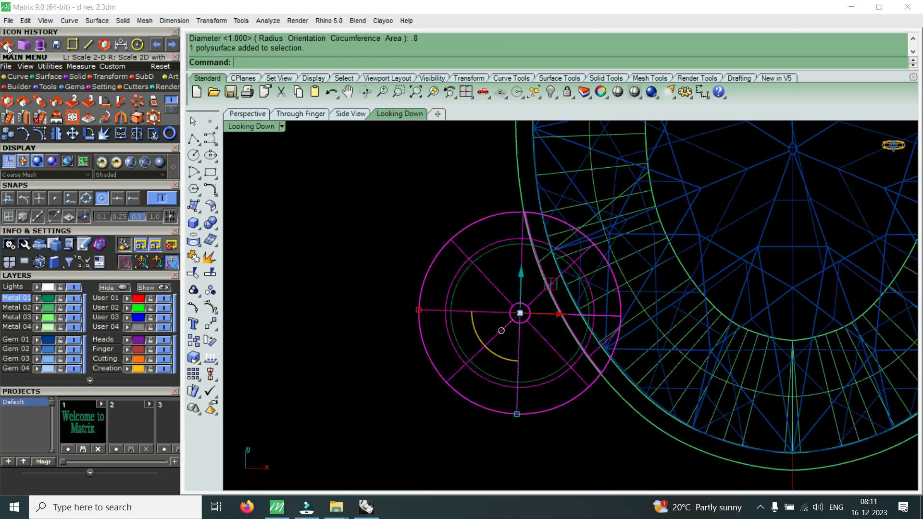
pyautogui.click(520, 313)
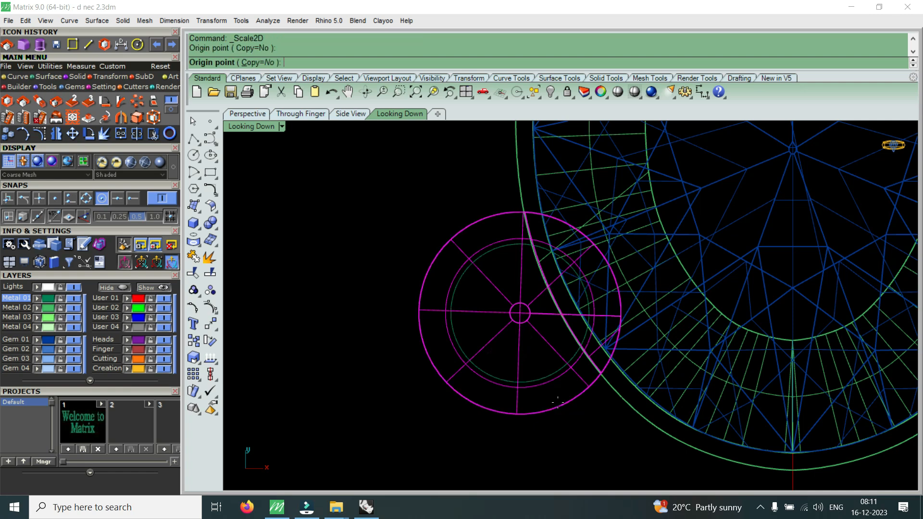
pyautogui.scroll(2, 382, 305)
pyautogui.click(350, 327)
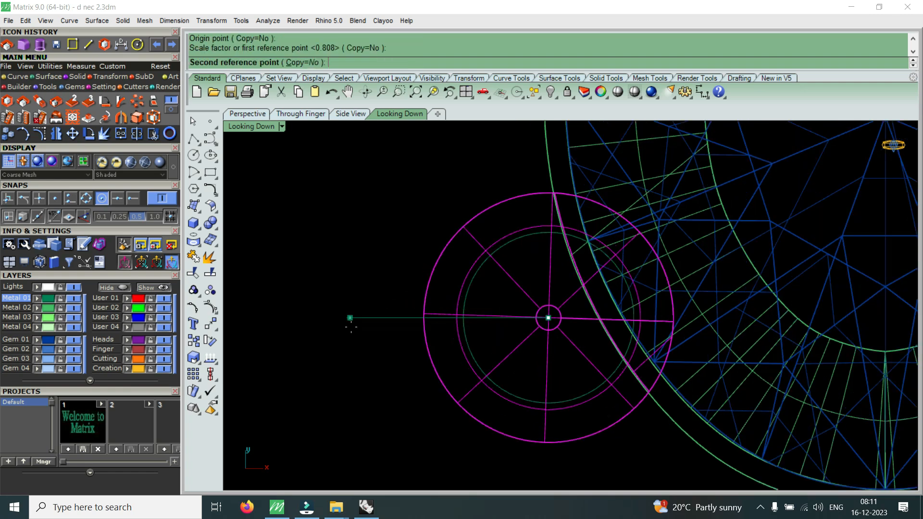
pyautogui.click(398, 329)
pyautogui.scroll(-4, 496, 362)
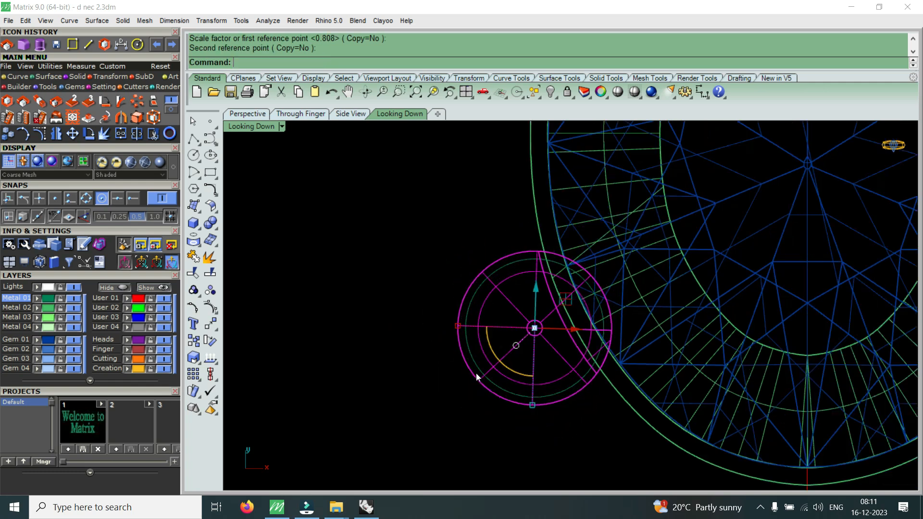
pyautogui.scroll(10, 497, 371)
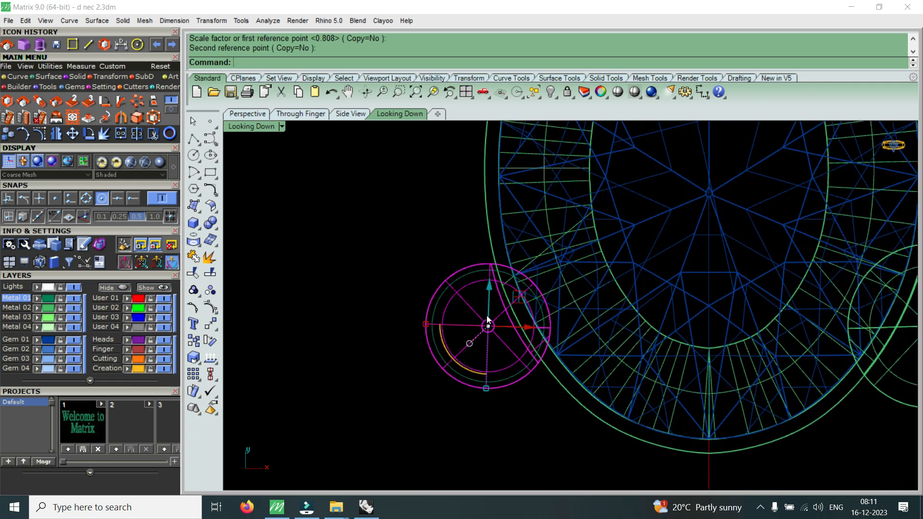
# Move the lower-left prong slightly to sit against the pear setting and delete the oversized lower-right prong
pyautogui.moveTo(489, 301); pyautogui.dragTo(529, 351)
pyautogui.scroll(-8, 529, 351)
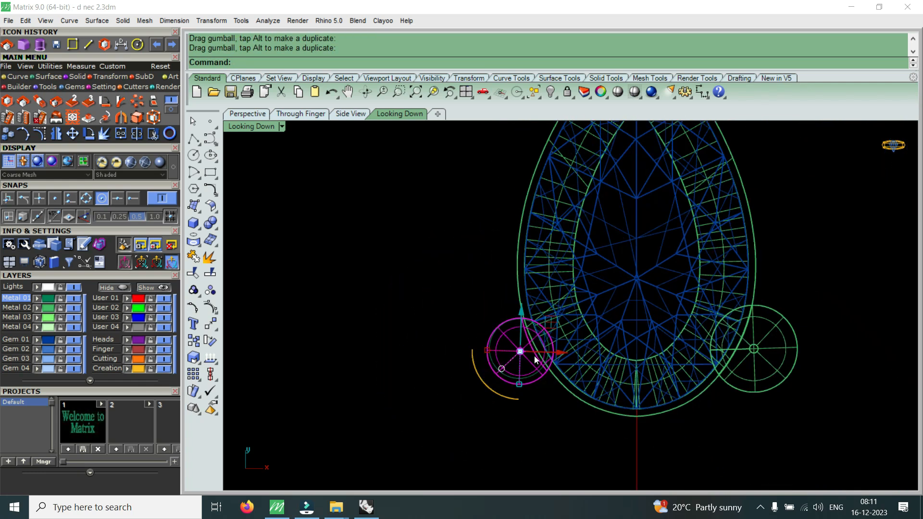
pyautogui.moveTo(667, 377); pyautogui.dragTo(666, 377)
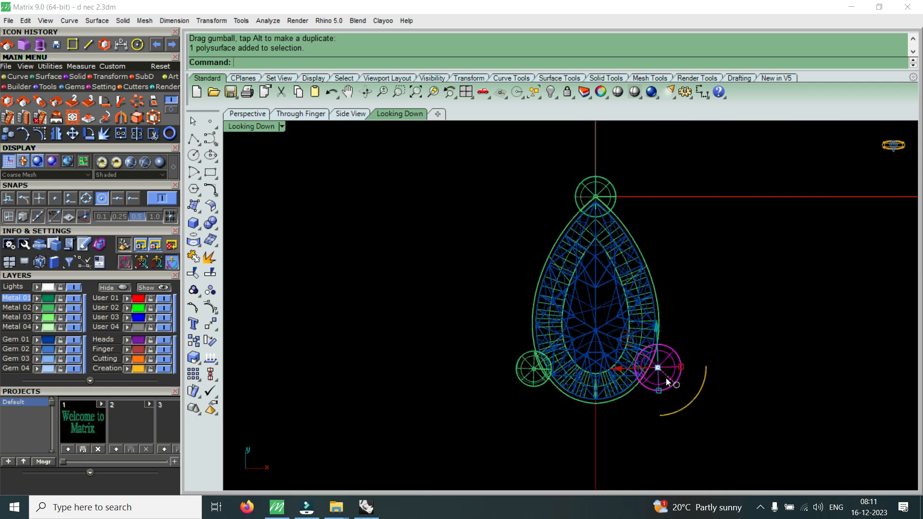
pyautogui.press('Delete')
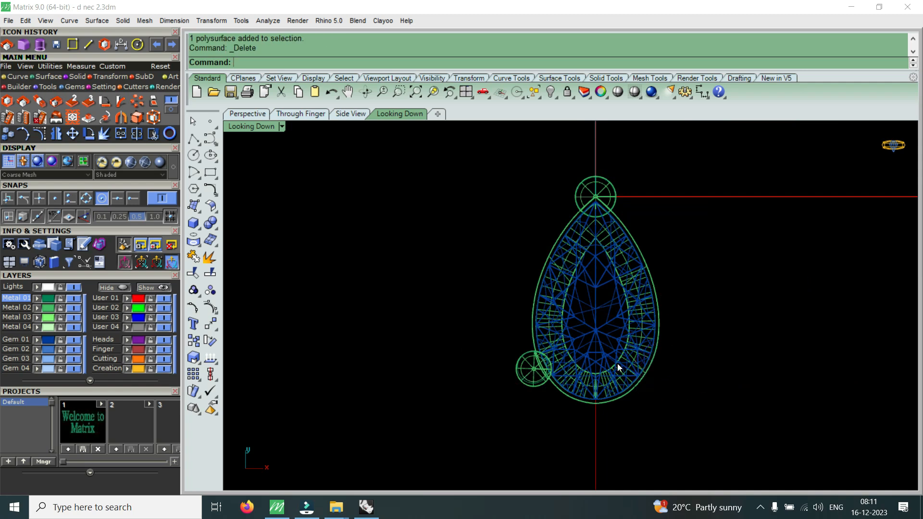
# In the Perspective view, extrude the lower-left prong's bottom face as a solid up to the centre of the circle at the prong's tip
pyautogui.doubleClick(261, 129)
pyautogui.doubleClick(593, 129)
pyautogui.moveTo(562, 231); pyautogui.dragTo(657, 294, button='right')
pyautogui.scroll(-4, 657, 294)
pyautogui.scroll(5, 657, 294)
pyautogui.moveTo(609, 244); pyautogui.dragTo(625, 336, button='right')
pyautogui.scroll(6, 417, 384)
pyautogui.moveTo(417, 384); pyautogui.dragTo(428, 326, button='right')
pyautogui.scroll(4, 451, 333)
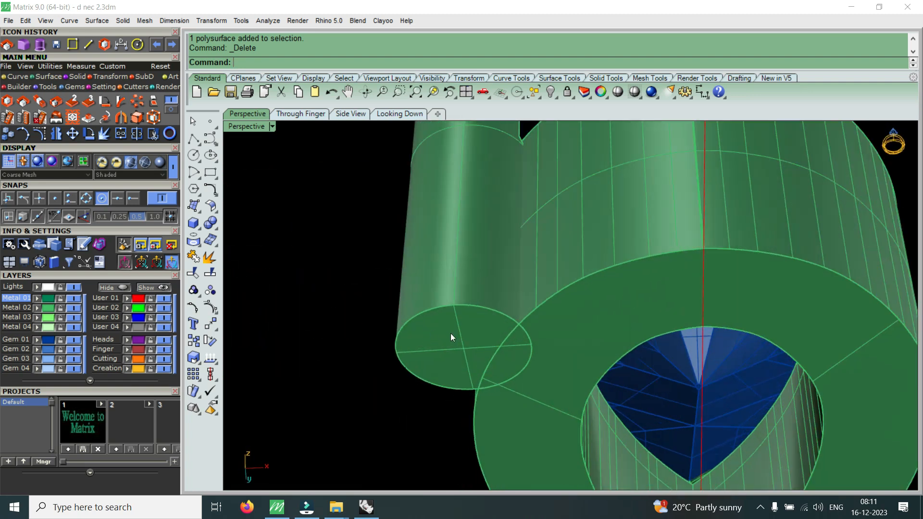
pyautogui.click(75, 87)
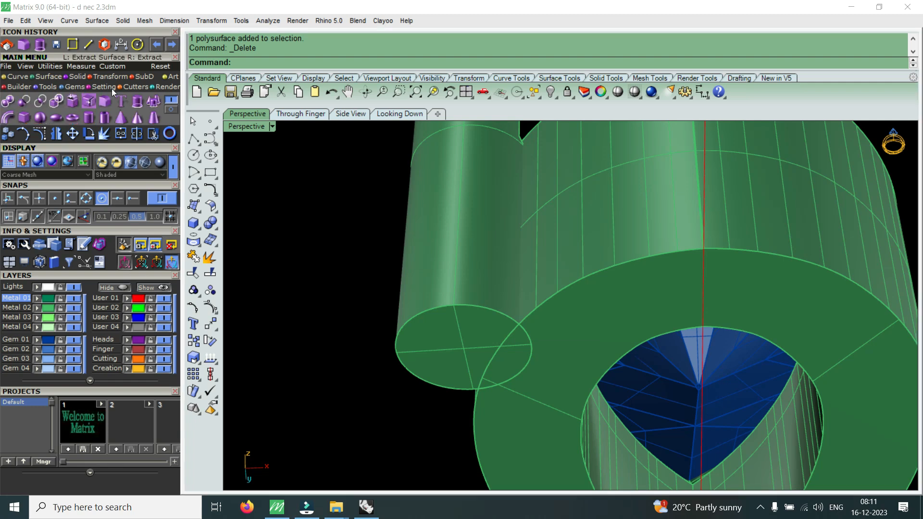
pyautogui.click(121, 21)
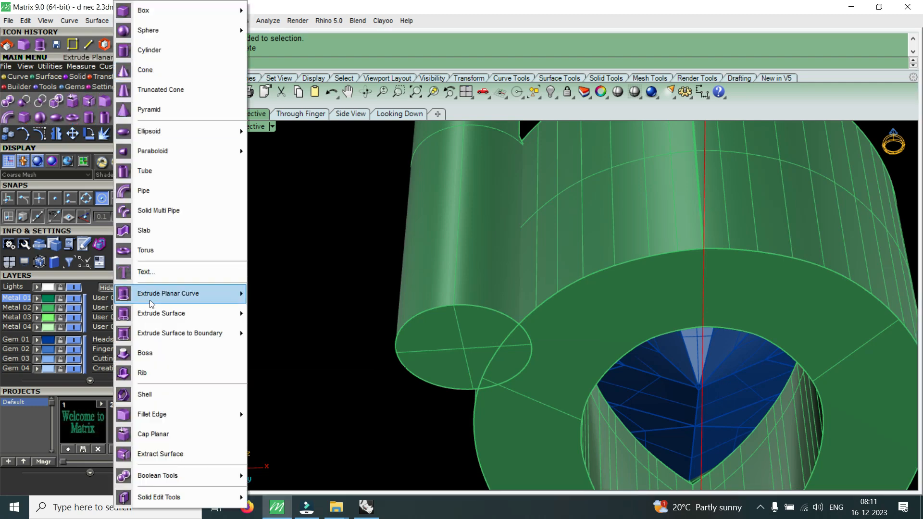
pyautogui.moveTo(164, 315)
pyautogui.click(303, 313)
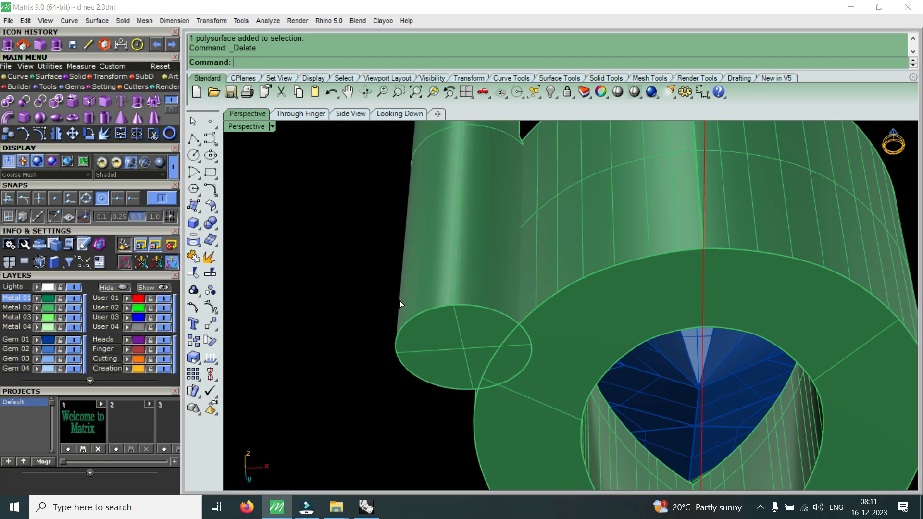
pyautogui.scroll(-6, 425, 352)
pyautogui.moveTo(460, 265); pyautogui.dragTo(425, 355, button='right')
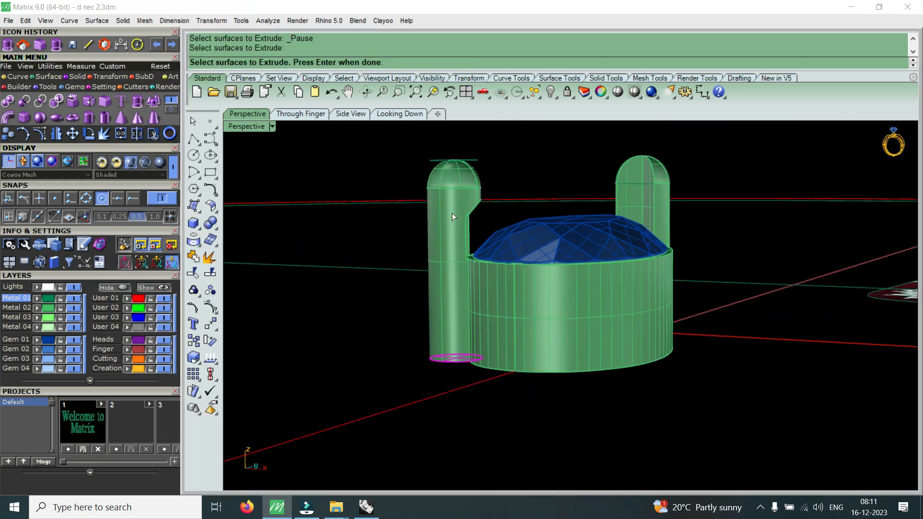
pyautogui.scroll(4, 452, 212)
pyautogui.rightClick(453, 190)
pyautogui.scroll(-3, 453, 190)
pyautogui.scroll(3, 461, 183)
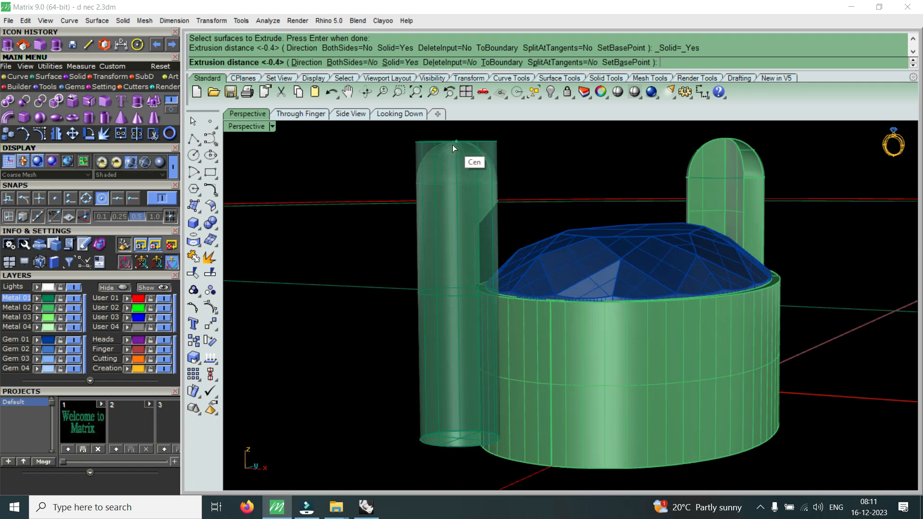
pyautogui.click(452, 145)
# Delete the original notched prong that overlaps the newly extruded cylinder
pyautogui.click(474, 222)
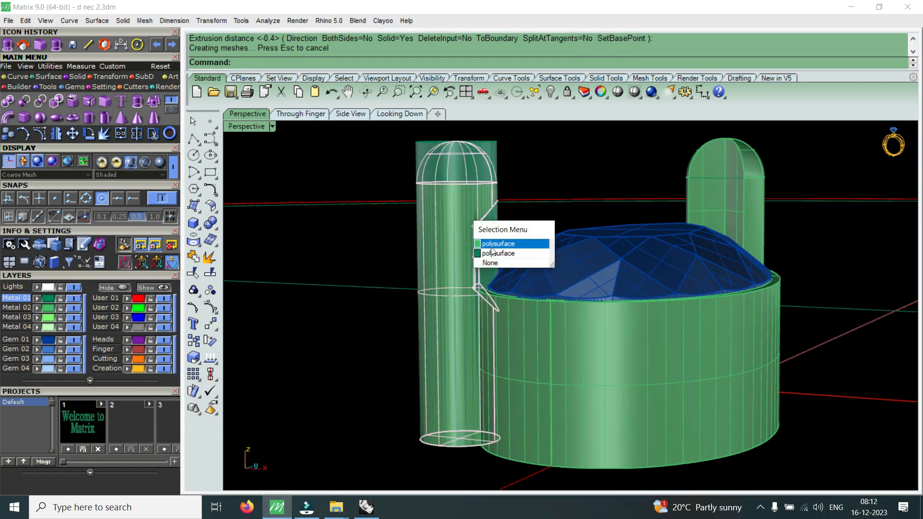
pyautogui.click(491, 248)
pyautogui.press('Delete')
# Fillet the top edge of the extruded prong cylinder with a radius of 0.3
pyautogui.moveTo(513, 216); pyautogui.dragTo(448, 296, button='right')
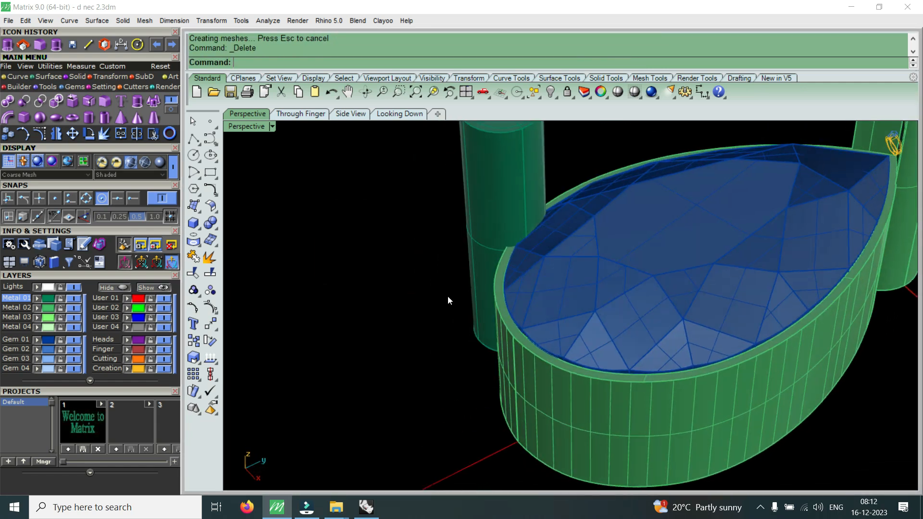
pyautogui.scroll(-5, 449, 296)
pyautogui.scroll(8, 477, 231)
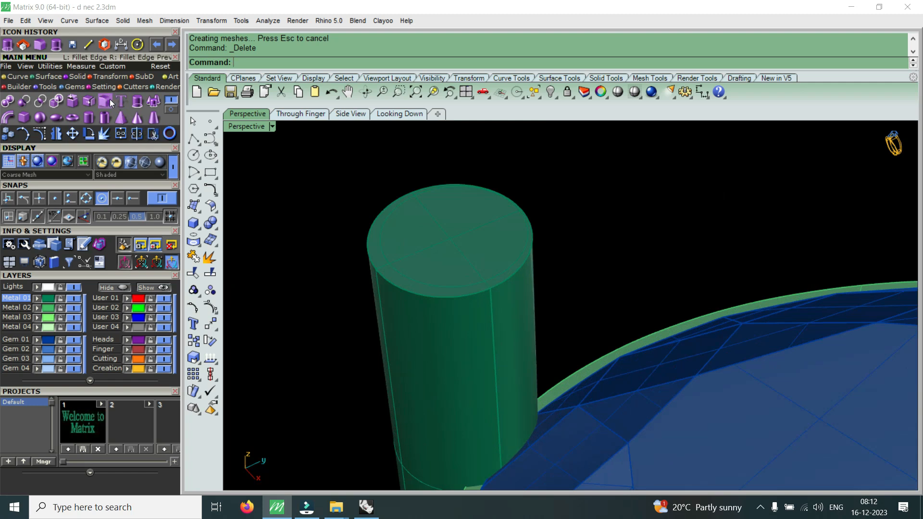
pyautogui.click(110, 99)
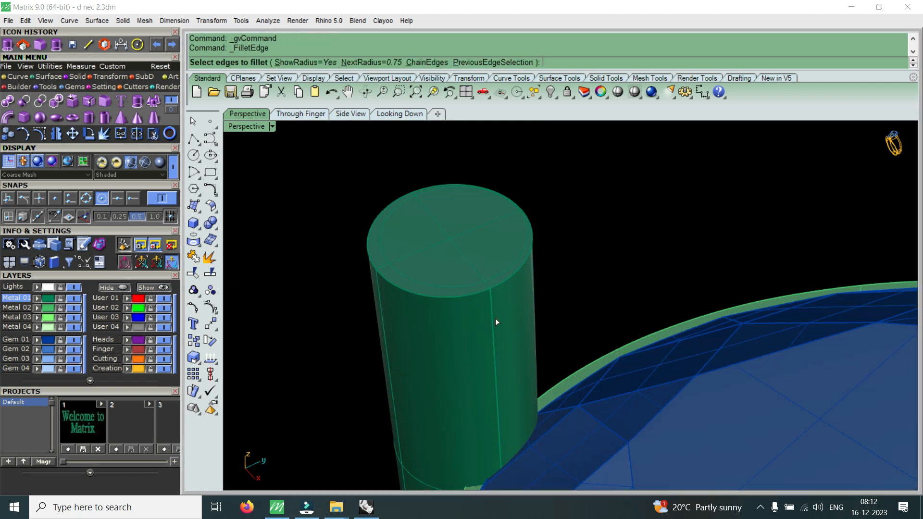
pyautogui.write('.3')
pyautogui.press('Return')
pyautogui.click(470, 292)
pyautogui.press('Return')
pyautogui.press('Return')
# Duplicate the inner top rim edges of the pear setting and join them into one closed curve
pyautogui.scroll(-6, 471, 293)
pyautogui.moveTo(471, 293); pyautogui.dragTo(564, 397, button='right')
pyautogui.moveTo(678, 341); pyautogui.dragTo(671, 420, button='right')
pyautogui.click(667, 415)
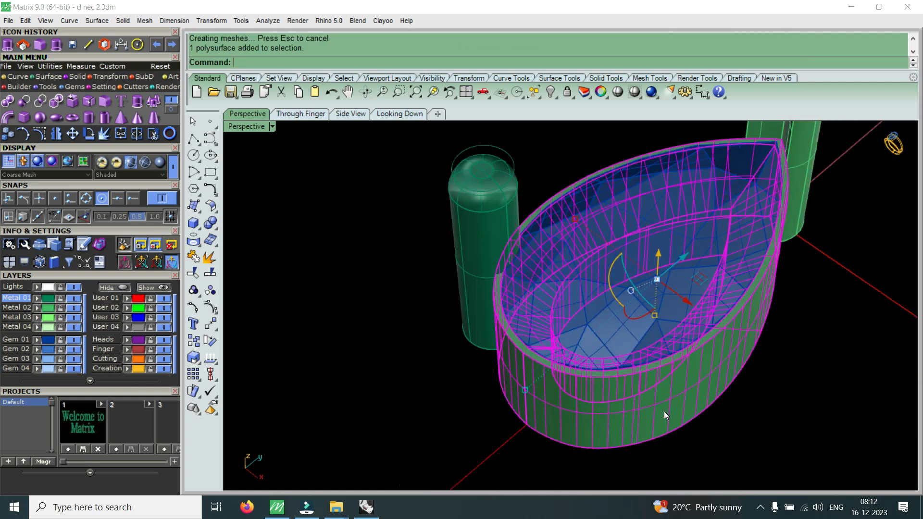
pyautogui.scroll(8, 552, 346)
pyautogui.press('Escape')
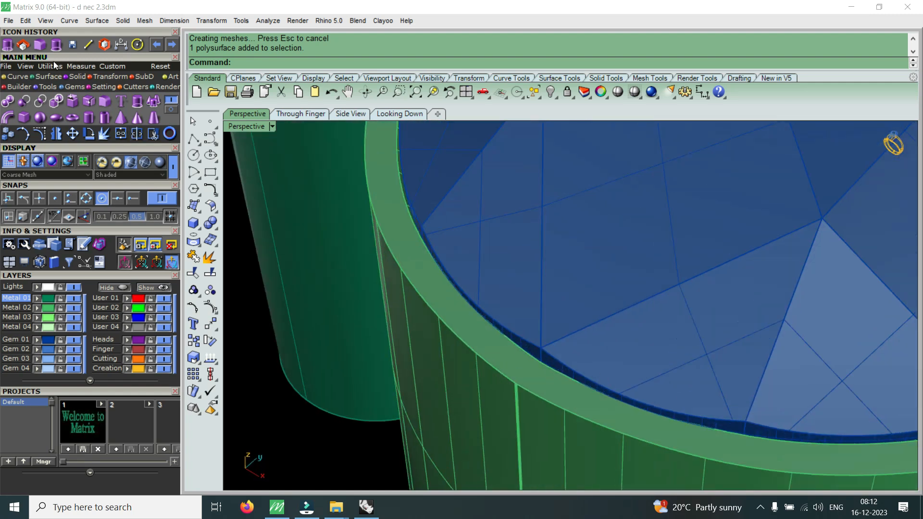
pyautogui.click(21, 78)
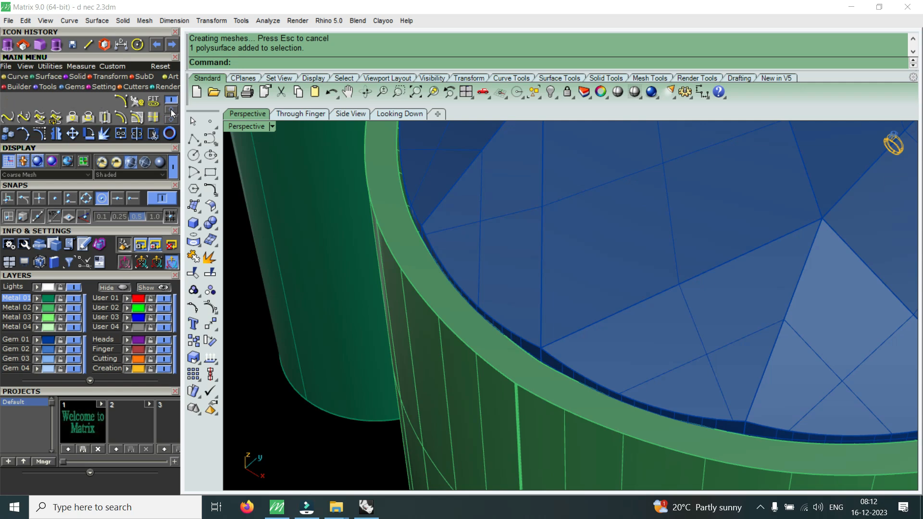
pyautogui.click(140, 118)
pyautogui.scroll(3, 521, 355)
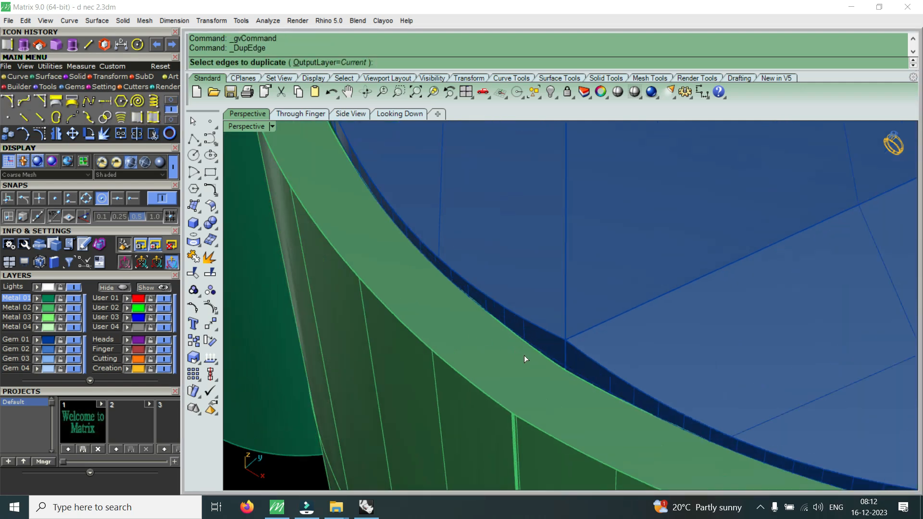
pyautogui.click(528, 349)
pyautogui.scroll(-2, 552, 366)
pyautogui.click(569, 378)
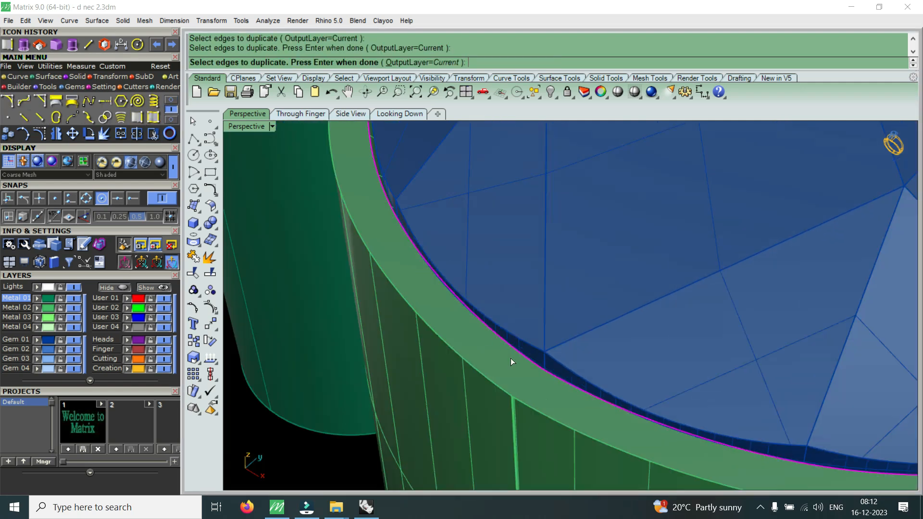
pyautogui.scroll(-3, 511, 359)
pyautogui.press('Return')
pyautogui.scroll(-3, 508, 353)
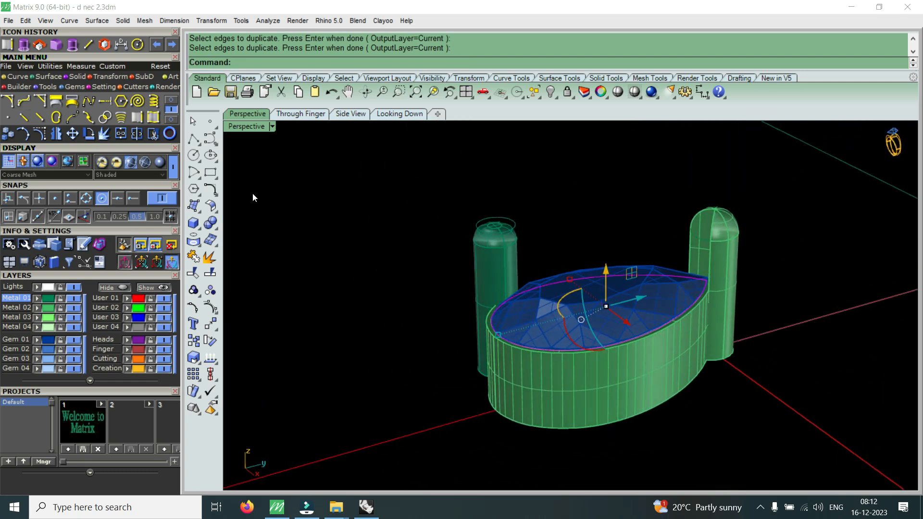
pyautogui.click(122, 135)
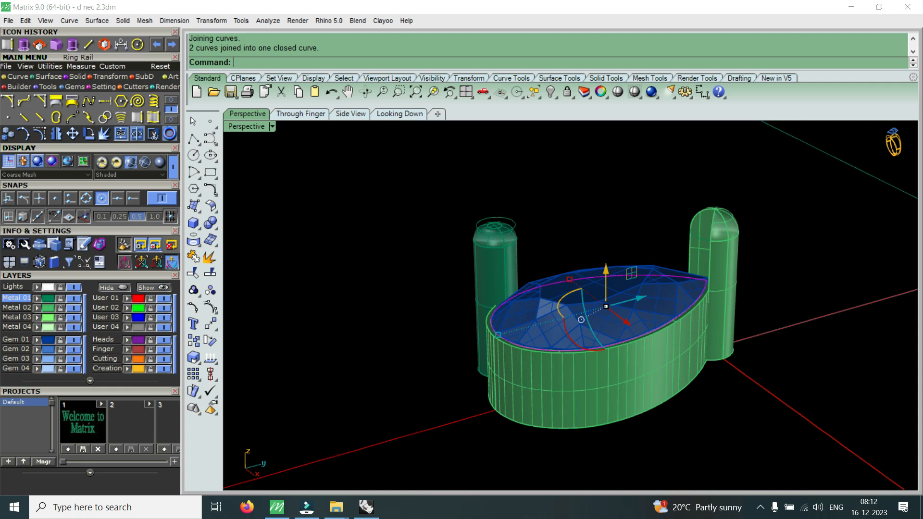
# Extrude the joined pear rim curve to both sides as a solid whose upper end stays below the prong tips
pyautogui.click(73, 45)
pyautogui.press('Return')
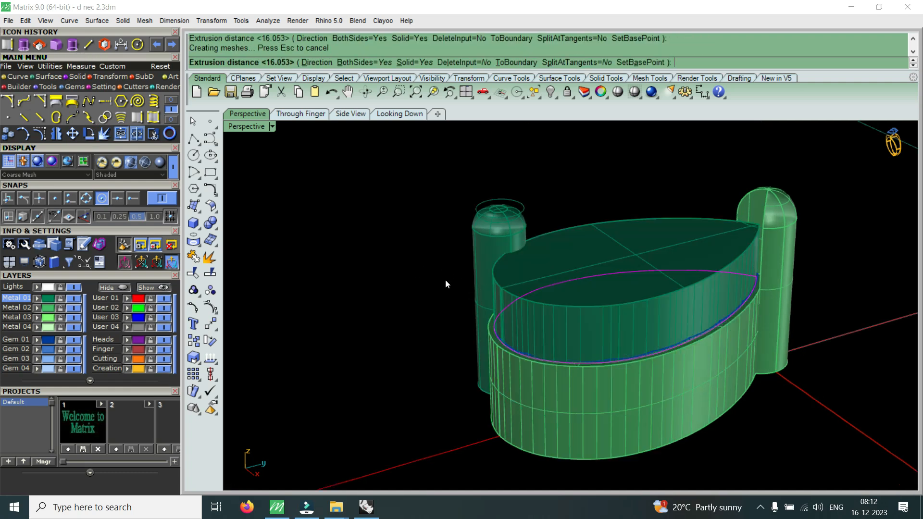
pyautogui.scroll(4, 538, 290)
pyautogui.scroll(4, 521, 270)
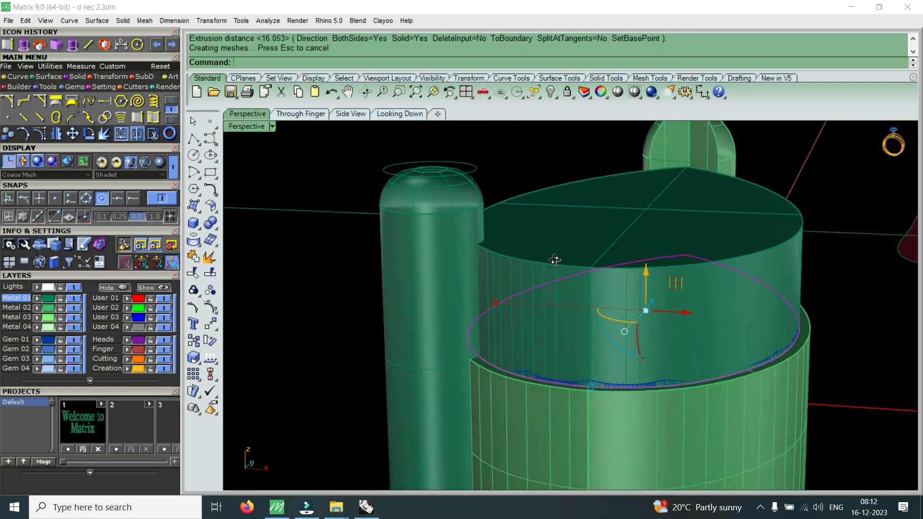
# Fillet the top edge of the extruded pear solid with a radius of 0.2
pyautogui.click(57, 45)
pyautogui.write('2')
pyautogui.press('Return')
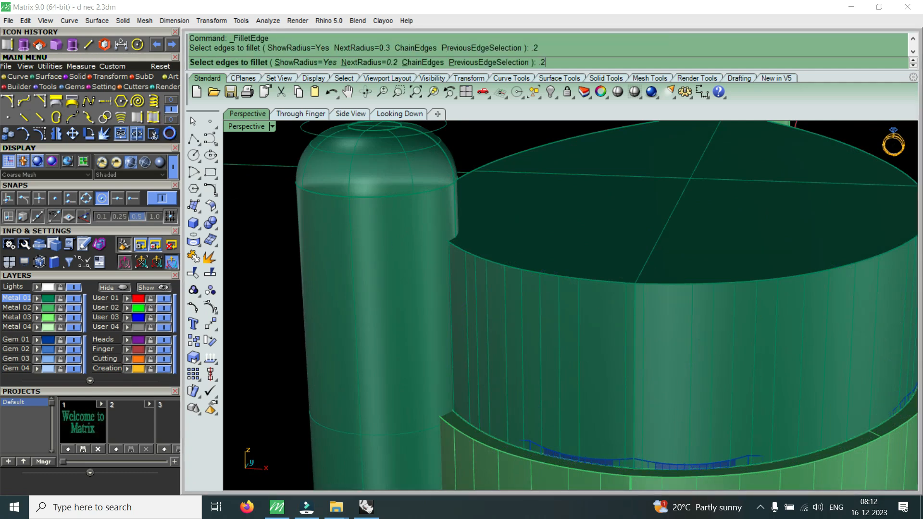
pyautogui.click(610, 283)
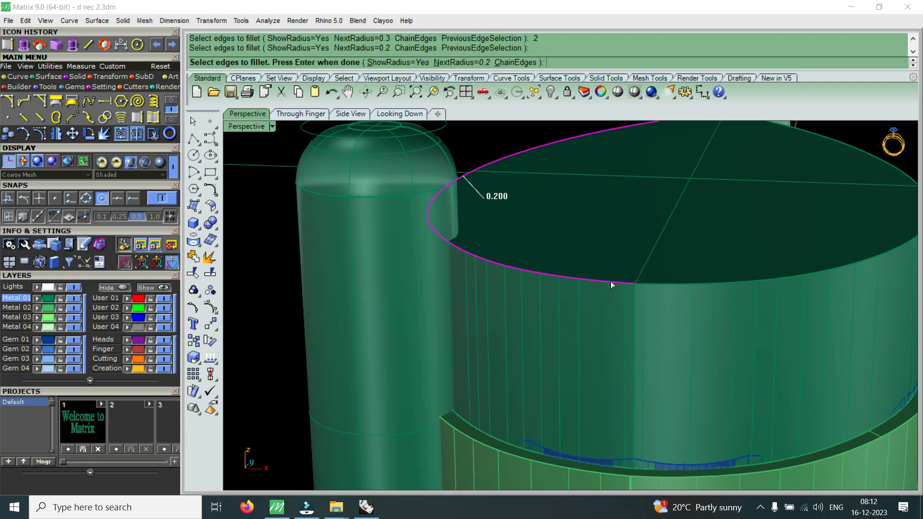
pyautogui.press('Return')
pyautogui.press('Return')
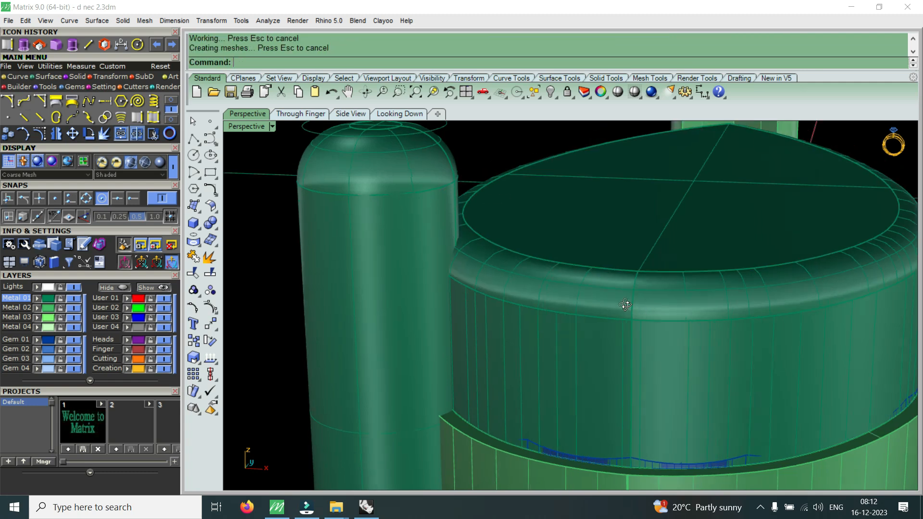
# Raise the filleted pear solid slightly along the vertical axis and clear the selection
pyautogui.moveTo(623, 305); pyautogui.dragTo(585, 285, button='right')
pyautogui.click(579, 297)
pyautogui.scroll(-2, 580, 300)
pyautogui.moveTo(706, 310); pyautogui.dragTo(717, 293)
pyautogui.hotkey('ctrl', 'z')
pyautogui.press('Escape')
pyautogui.moveTo(625, 304); pyautogui.dragTo(604, 322, button='right')
pyautogui.click(604, 325)
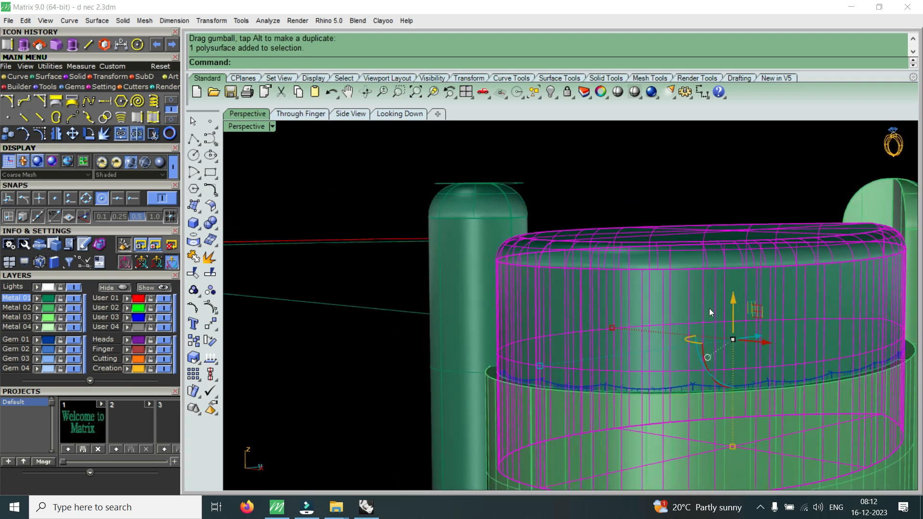
pyautogui.click(733, 299)
pyautogui.press('Escape')
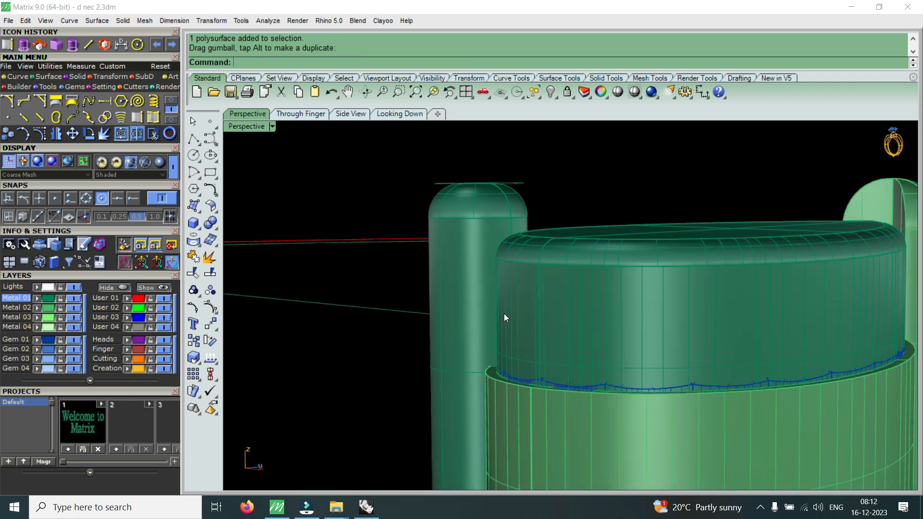
# Select the lower-left prong and measure in Side View the vertical distance from the setting's top rim to the prong's tip
pyautogui.click(483, 296)
pyautogui.scroll(-5, 484, 296)
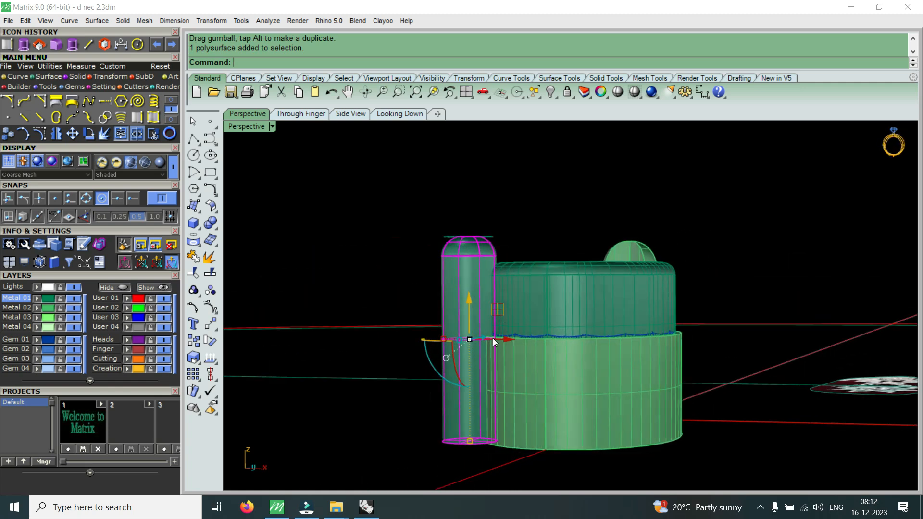
pyautogui.doubleClick(252, 126)
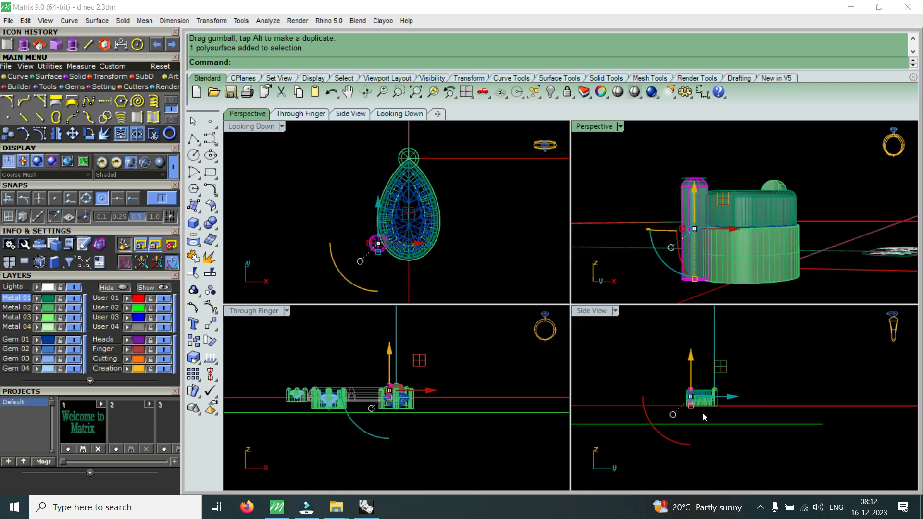
pyautogui.scroll(3, 661, 374)
pyautogui.scroll(-3, 702, 381)
pyautogui.scroll(2, 699, 391)
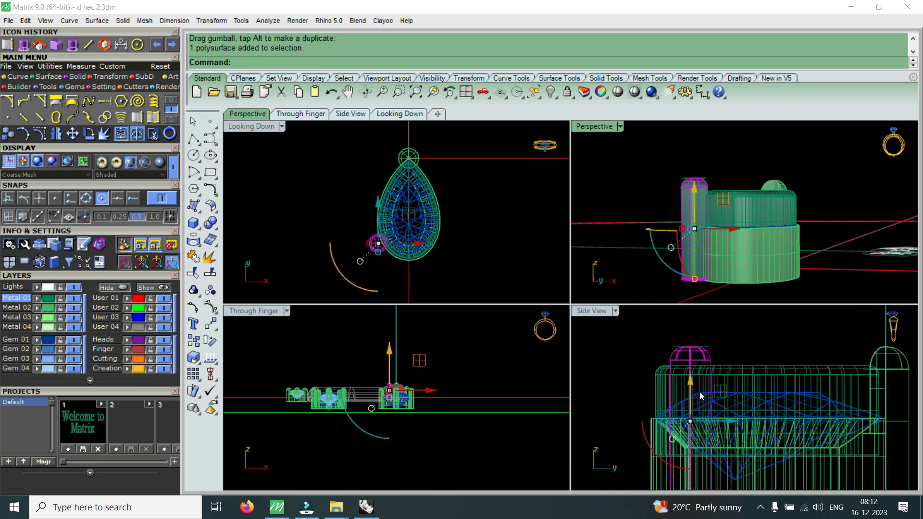
pyautogui.click(105, 45)
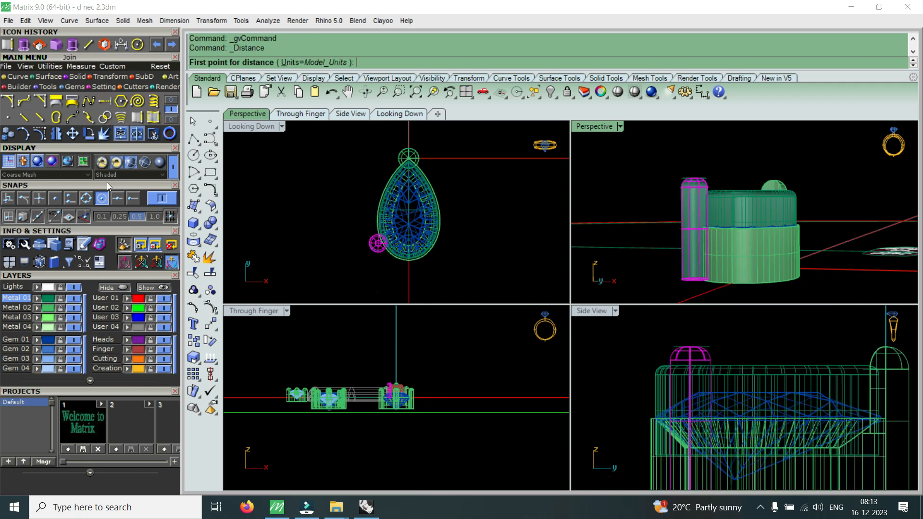
pyautogui.click(685, 418)
pyautogui.scroll(3, 685, 356)
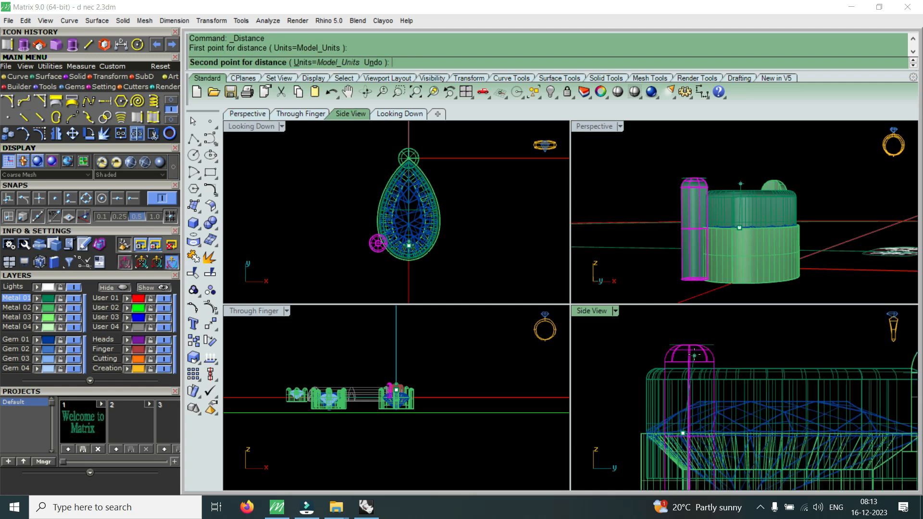
pyautogui.click(682, 339)
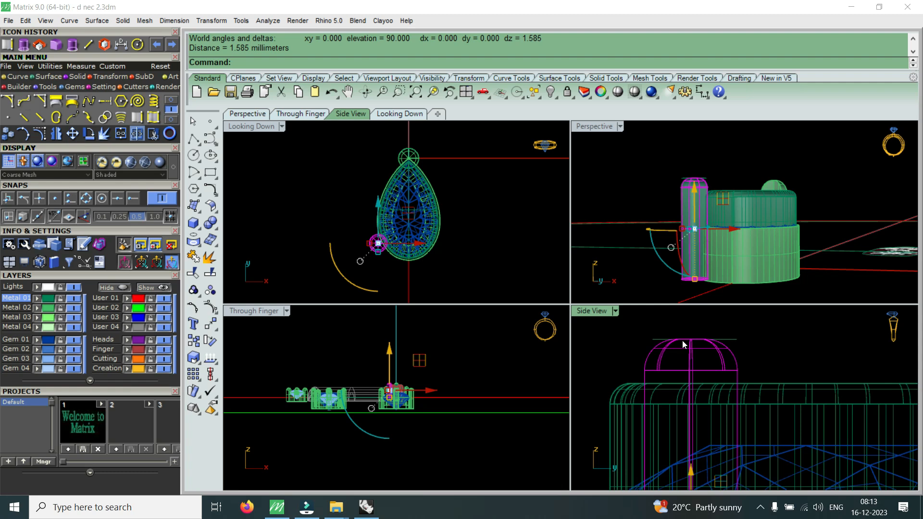
pyautogui.scroll(-4, 697, 367)
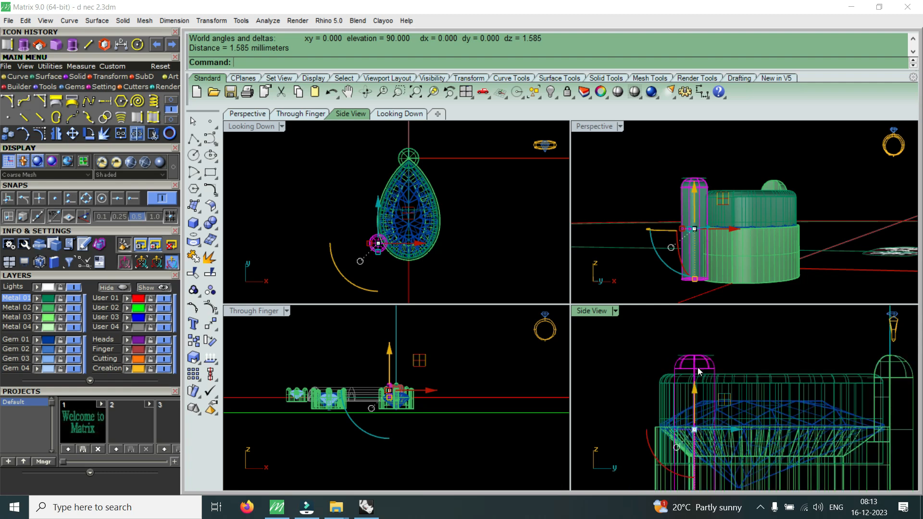
pyautogui.scroll(10, 698, 397)
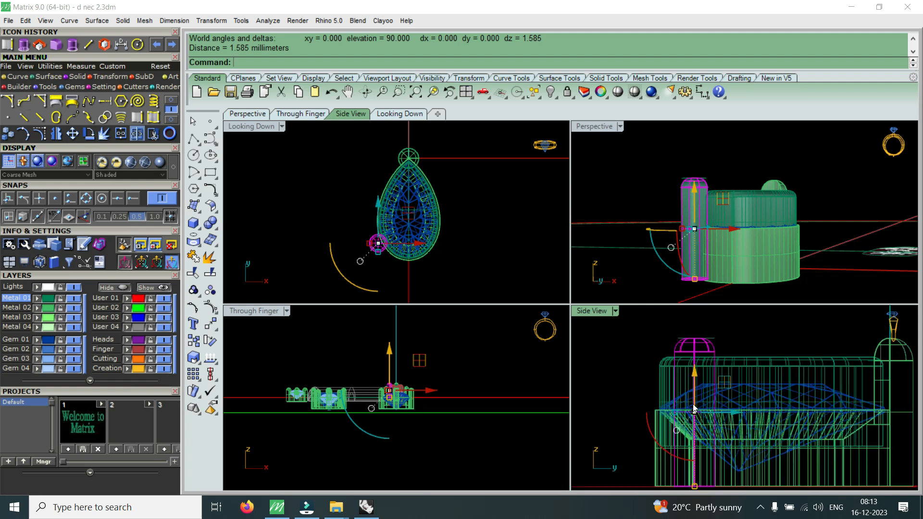
# Measure the vertical distance from the setting's rim to the lower-left prong's tip again with the Distance command in Side View
pyautogui.rightClick(703, 422)
pyautogui.click(705, 420)
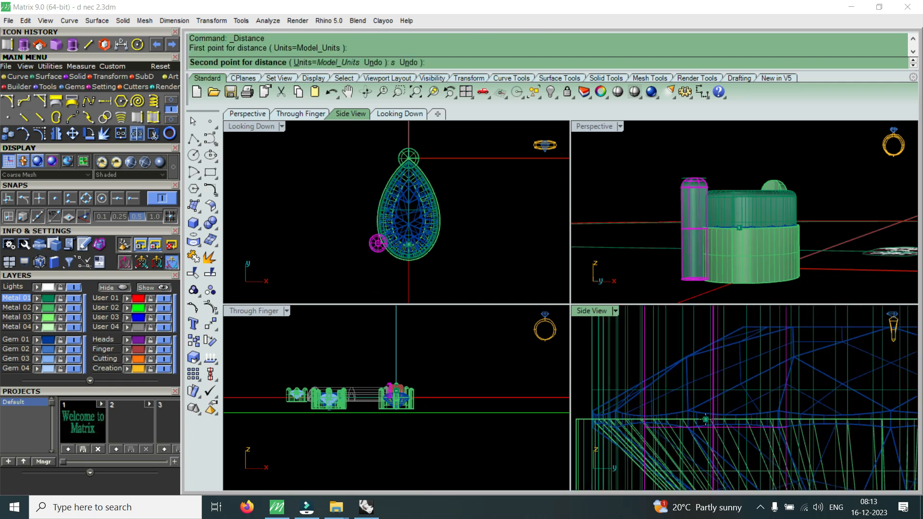
pyautogui.scroll(-5, 704, 408)
pyautogui.scroll(-2, 701, 345)
pyautogui.scroll(2, 705, 328)
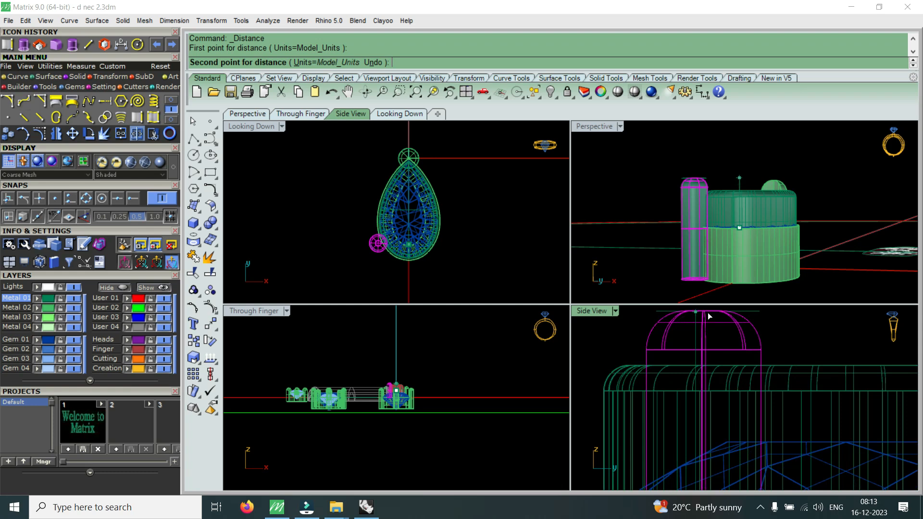
pyautogui.click(709, 315)
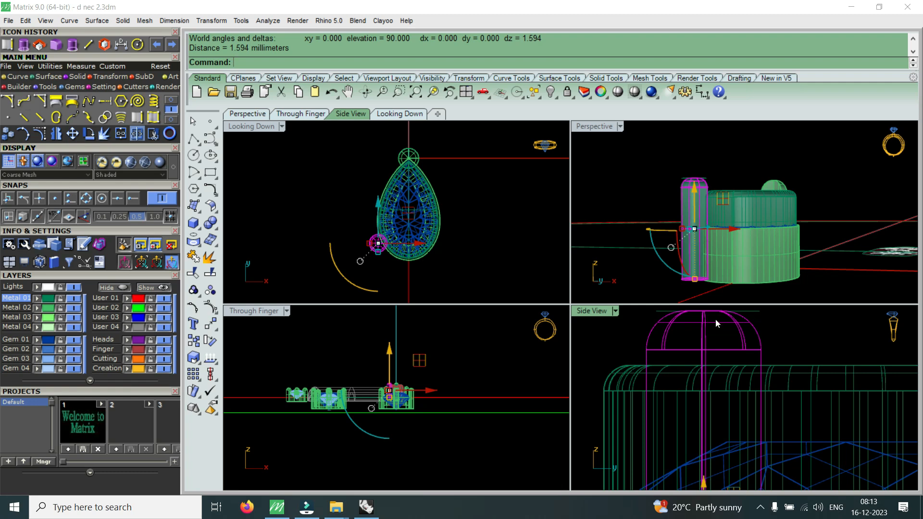
# Nudge the lower-left prong slightly in Looking Down so it overlaps the pear setting's edge, and clear the selection
pyautogui.doubleClick(602, 128)
pyautogui.moveTo(613, 241); pyautogui.dragTo(552, 335, button='right')
pyautogui.press('Escape')
pyautogui.scroll(5, 470, 266)
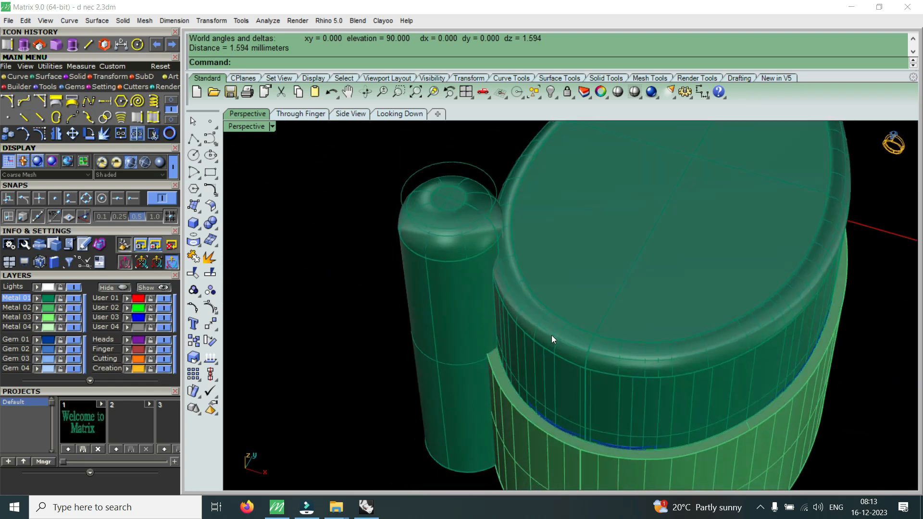
pyautogui.click(462, 302)
pyautogui.doubleClick(259, 126)
pyautogui.scroll(5, 362, 224)
pyautogui.moveTo(415, 224); pyautogui.dragTo(420, 222)
pyautogui.moveTo(377, 185); pyautogui.dragTo(379, 180)
pyautogui.moveTo(415, 221); pyautogui.dragTo(417, 223)
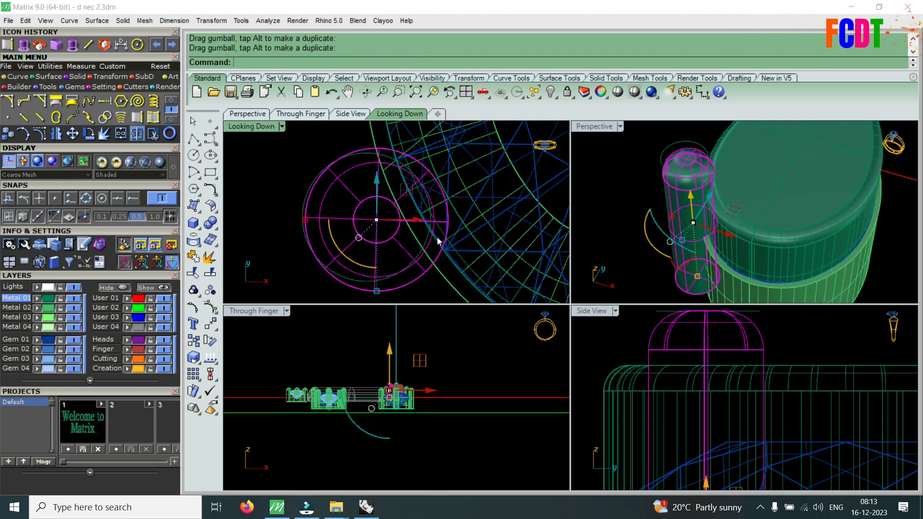
pyautogui.moveTo(377, 180); pyautogui.dragTo(379, 181)
pyautogui.moveTo(411, 221); pyautogui.dragTo(415, 221)
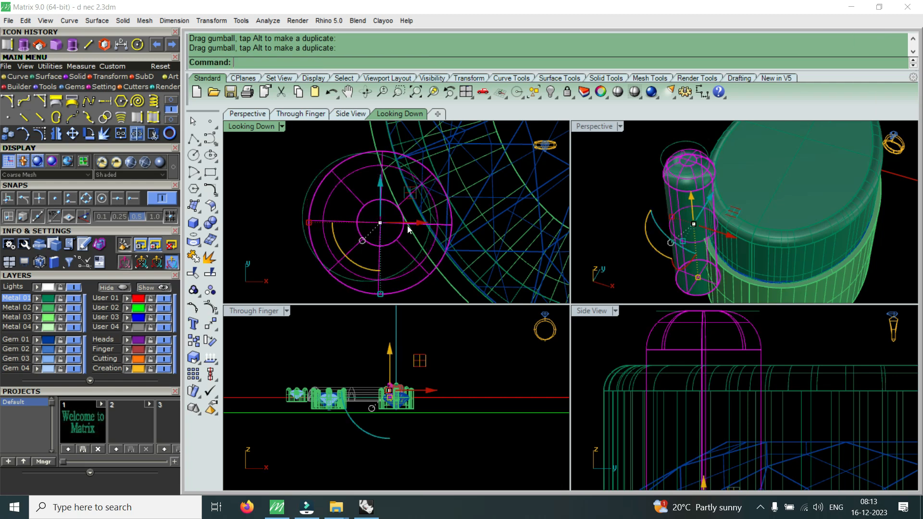
pyautogui.scroll(-5, 408, 226)
pyautogui.press('Escape')
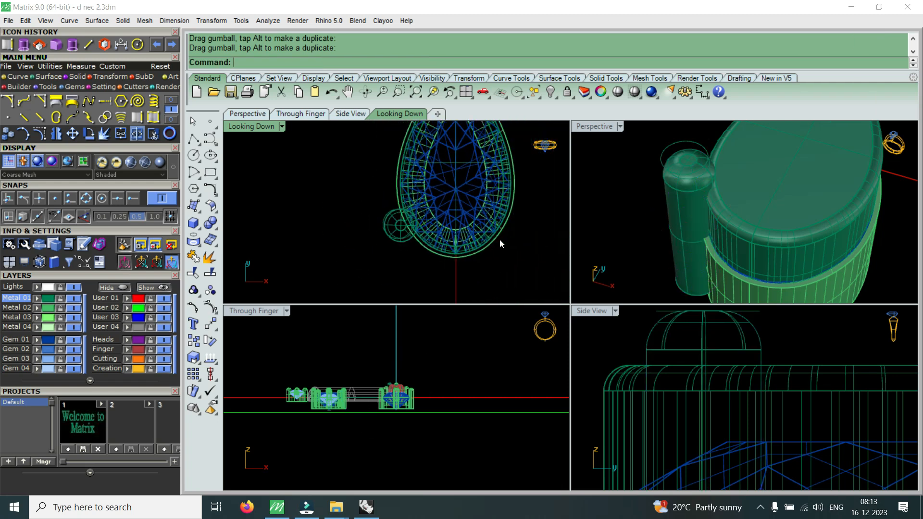
# Subtract the filleted pear solid from the lower-left prong with a Boolean Difference that deletes the cutter
pyautogui.doubleClick(599, 126)
pyautogui.moveTo(553, 375); pyautogui.dragTo(561, 304, button='right')
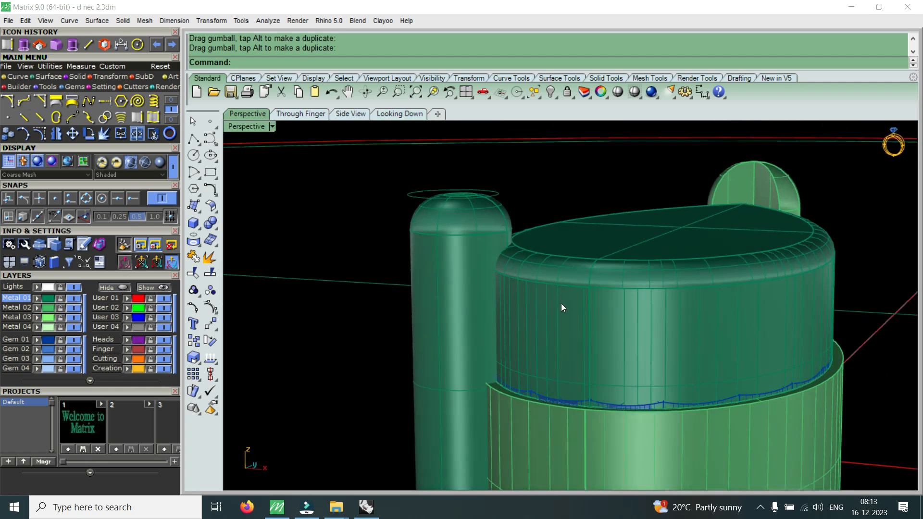
pyautogui.click(78, 77)
pyautogui.click(24, 101)
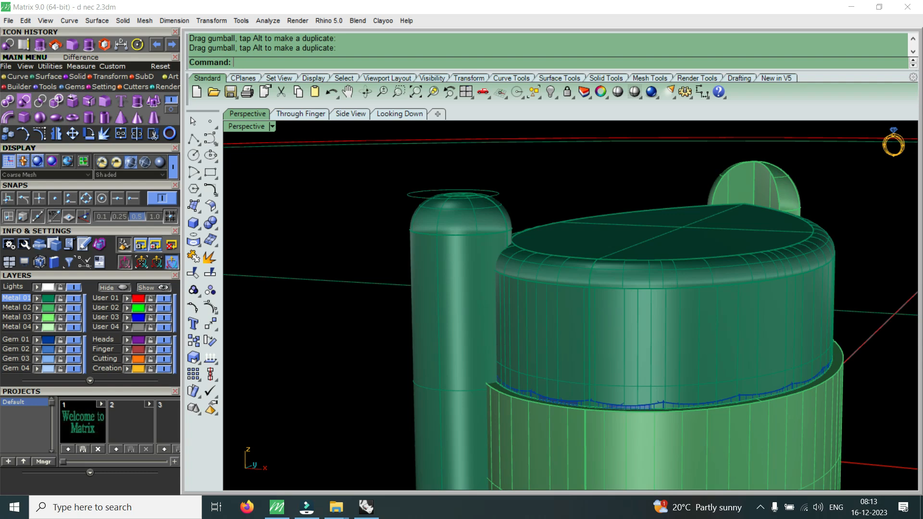
pyautogui.click(484, 339)
pyautogui.press('Return')
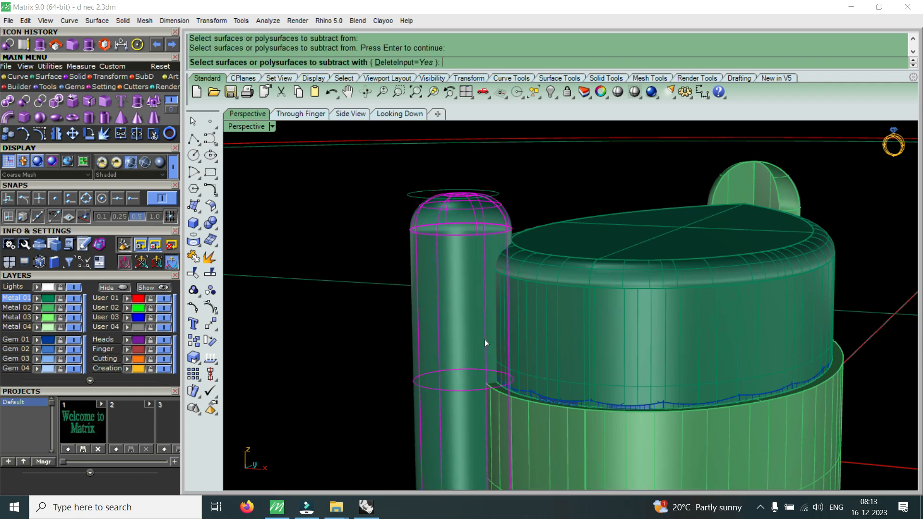
pyautogui.click(581, 331)
pyautogui.press('Return')
pyautogui.press('Return')
pyautogui.click(466, 319)
pyautogui.press('Return')
pyautogui.click(564, 311)
pyautogui.press('Return')
# Select the cut lower-left prong and assign it to the Metal 02 layer
pyautogui.moveTo(566, 310); pyautogui.dragTo(604, 345, button='right')
pyautogui.click(517, 428)
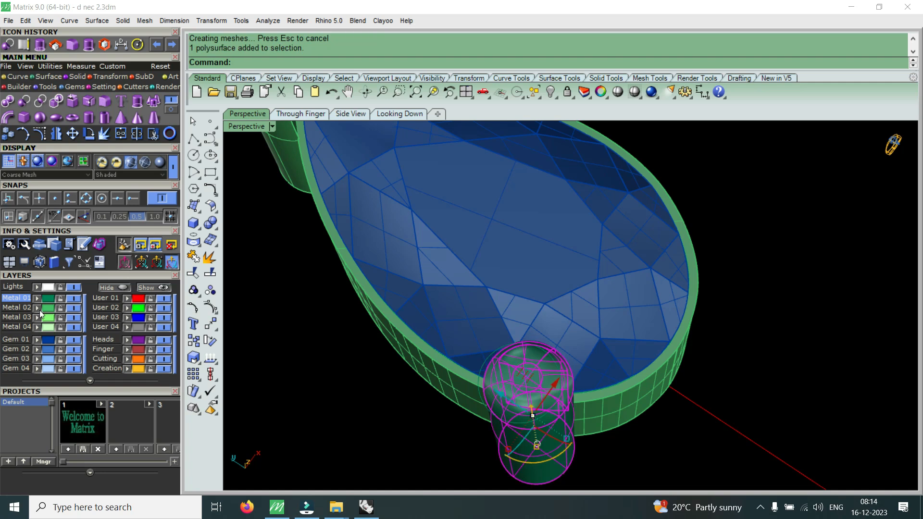
pyautogui.moveTo(610, 331); pyautogui.dragTo(676, 310, button='right')
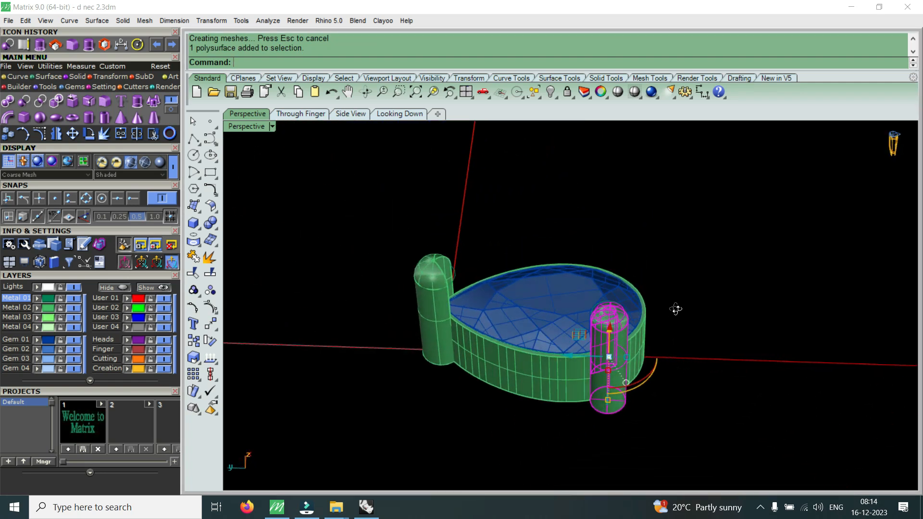
# Select the prong at the pear's pointed end and shift it slightly along its horizontal axis
pyautogui.scroll(4, 366, 312)
pyautogui.click(447, 276)
pyautogui.moveTo(447, 275); pyautogui.dragTo(450, 328, button='right')
pyautogui.scroll(8, 492, 334)
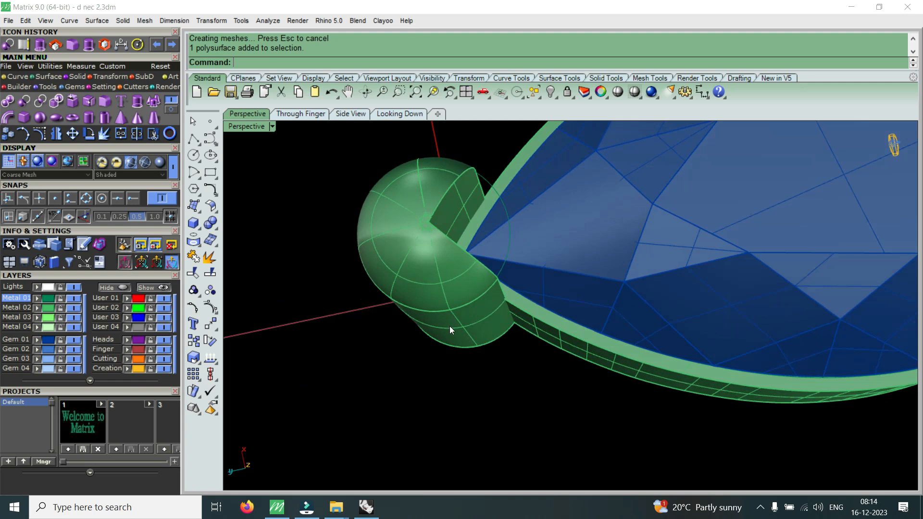
pyautogui.click(450, 330)
pyautogui.scroll(5, 483, 256)
pyautogui.moveTo(380, 246); pyautogui.dragTo(394, 241)
pyautogui.scroll(-5, 480, 288)
# Delete the leftover construction geometry beside the prongs and check the cut of the pointed-end prong
pyautogui.click(497, 337)
pyautogui.moveTo(497, 336); pyautogui.dragTo(513, 206, button='right')
pyautogui.moveTo(429, 289); pyautogui.dragTo(604, 206)
pyautogui.press('Delete')
pyautogui.moveTo(584, 223); pyautogui.dragTo(517, 379, button='right')
pyautogui.scroll(6, 565, 245)
pyautogui.moveTo(566, 241); pyautogui.dragTo(558, 253, button='right')
pyautogui.click(520, 245)
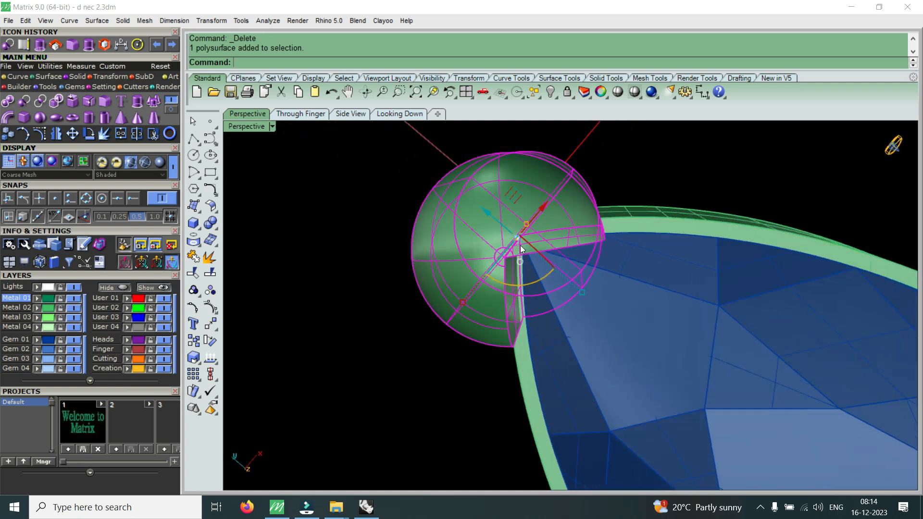
pyautogui.scroll(-6, 518, 238)
pyautogui.scroll(-1, 516, 230)
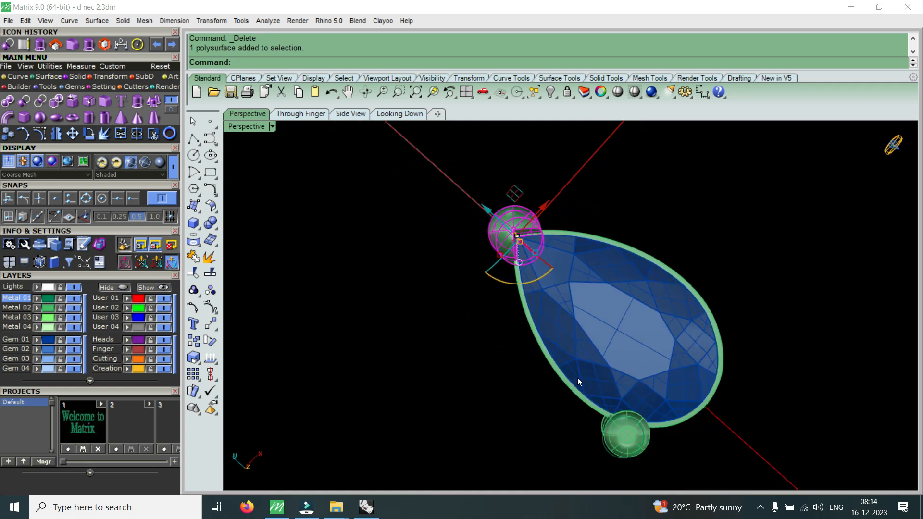
# Mirror a copy of the cut side prong across the pear's long axis, starting the mirror plane at 0
pyautogui.click(625, 433)
pyautogui.click(53, 137)
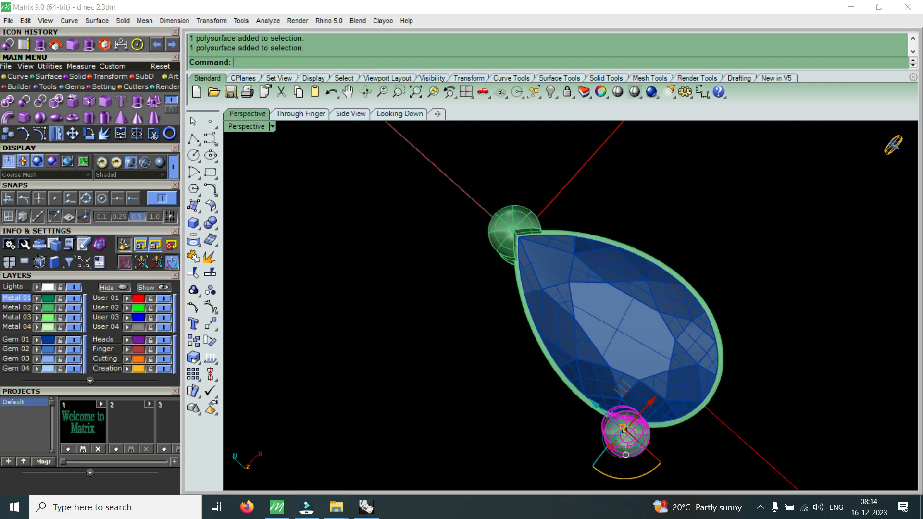
pyautogui.write('0')
pyautogui.press('Return')
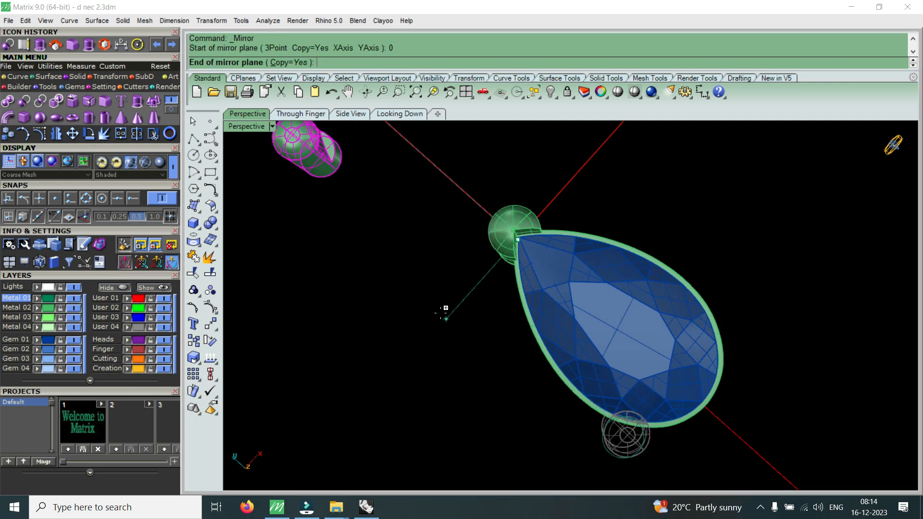
pyautogui.click(654, 319)
pyautogui.click(713, 438)
pyautogui.keyDown('shift'); pyautogui.moveTo(714, 441); pyautogui.dragTo(620, 195, button='right'); pyautogui.keyUp('shift')
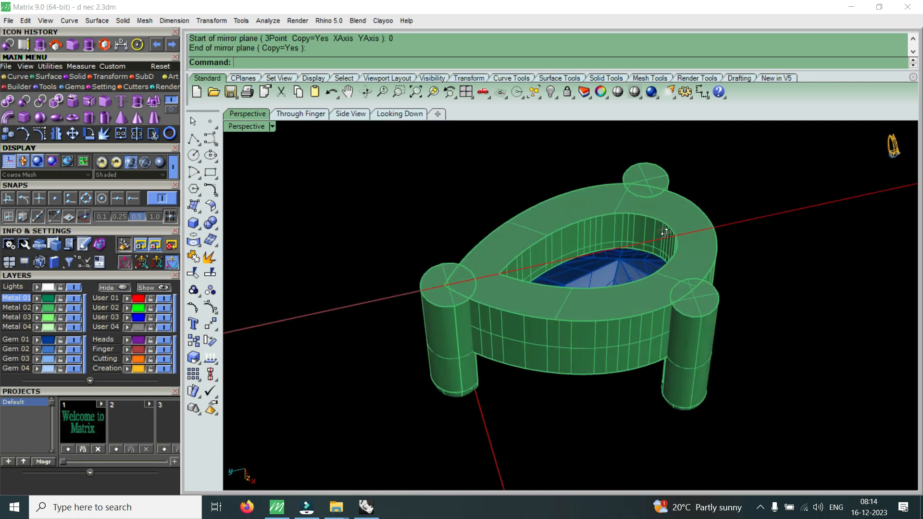
# Measure the width of the setting's bottom face between its outer and inner edges
pyautogui.scroll(5, 601, 193)
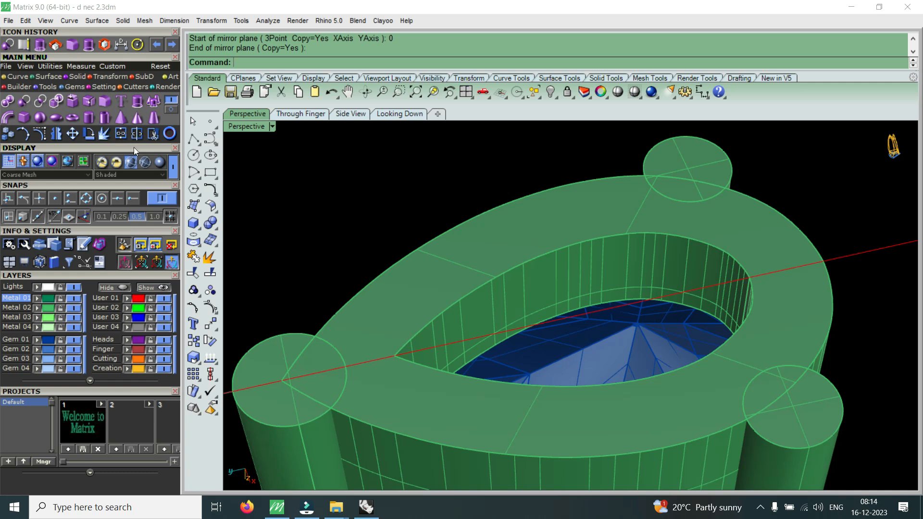
pyautogui.click(125, 44)
pyautogui.click(69, 198)
pyautogui.scroll(3, 598, 265)
pyautogui.click(454, 185)
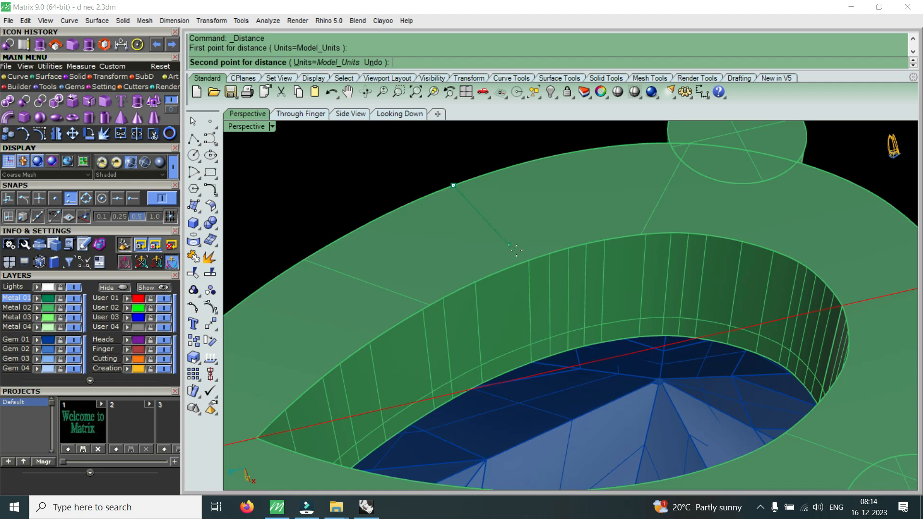
pyautogui.click(515, 266)
pyautogui.scroll(-3, 515, 265)
pyautogui.scroll(-5, 530, 245)
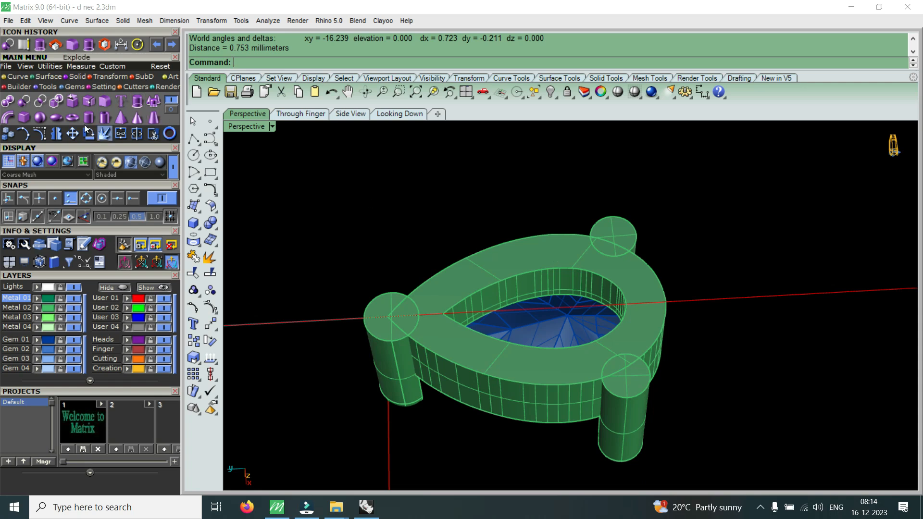
# Duplicate both outer edges of the pear setting's bottom face as curves
pyautogui.click(25, 45)
pyautogui.click(548, 238)
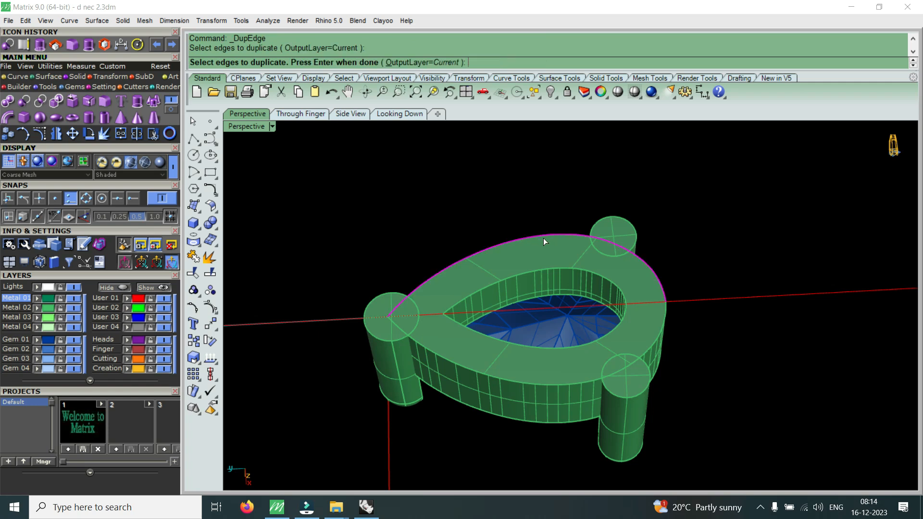
pyautogui.click(570, 386)
pyautogui.rightClick(571, 387)
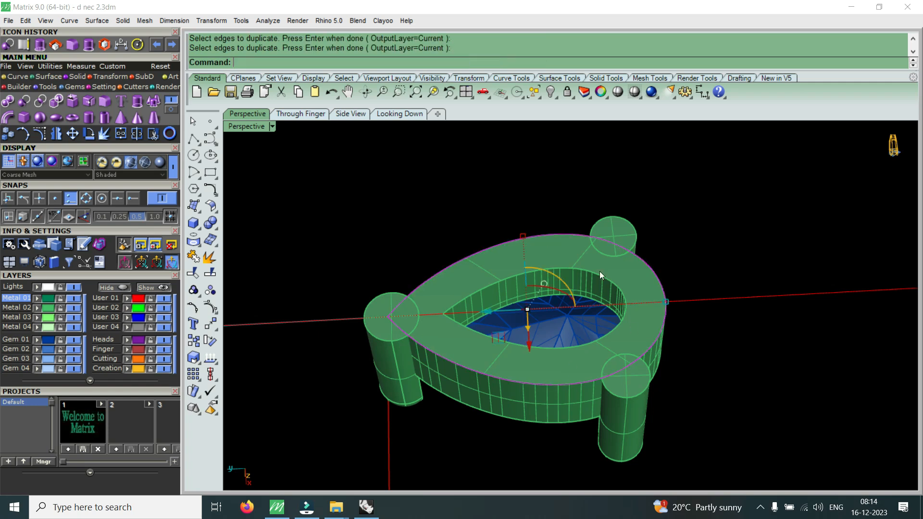
pyautogui.scroll(8, 525, 234)
pyautogui.press('Escape')
# Offset the first duplicated edge curve inward on the setting's bottom face by 0.65
pyautogui.click(539, 239)
pyautogui.click(585, 279)
pyautogui.press('Escape')
pyautogui.click(555, 243)
pyautogui.click(589, 273)
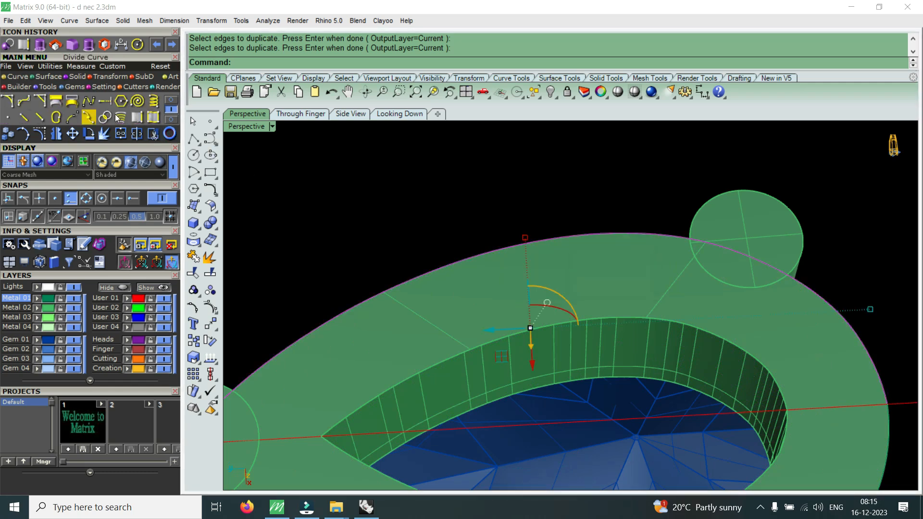
pyautogui.click(169, 116)
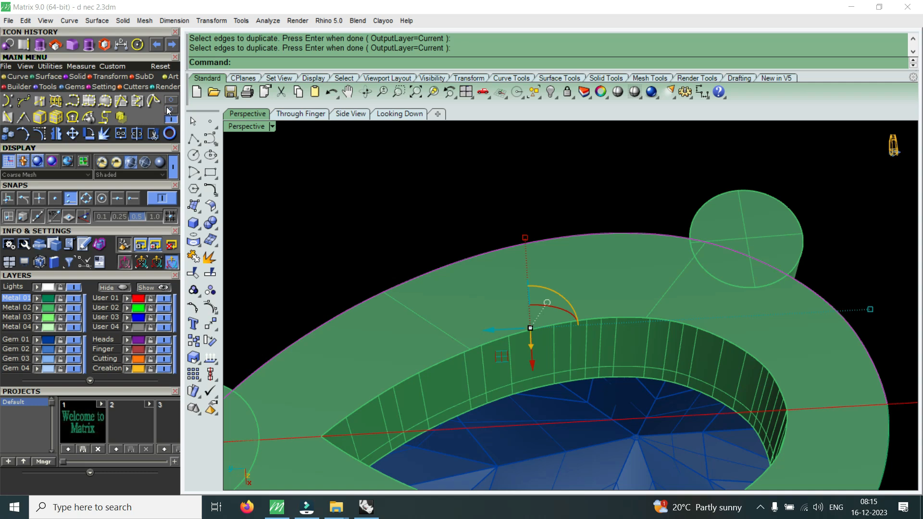
pyautogui.click(165, 100)
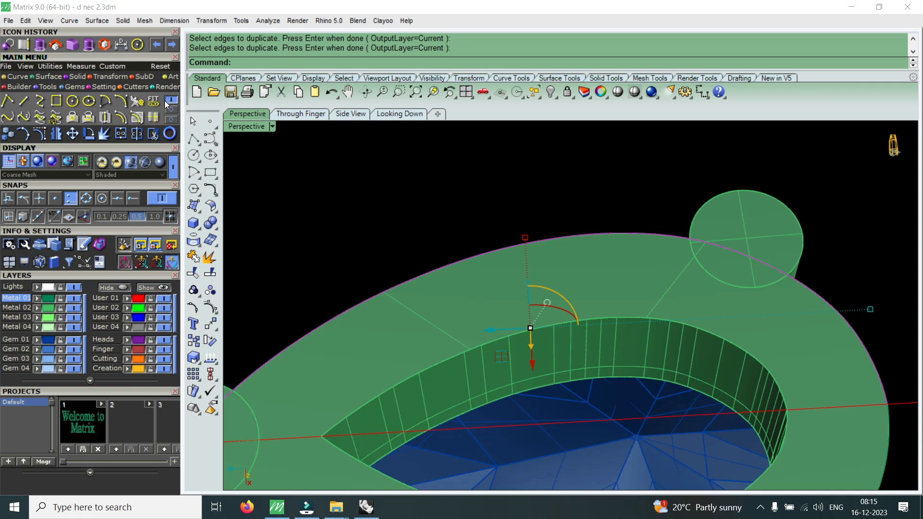
pyautogui.click(139, 120)
pyautogui.click(519, 285)
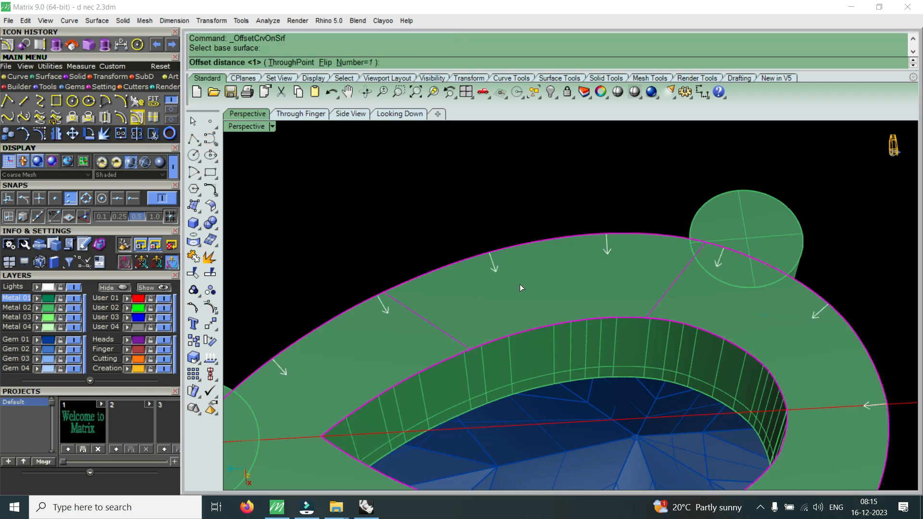
pyautogui.write('5')
pyautogui.press('Return')
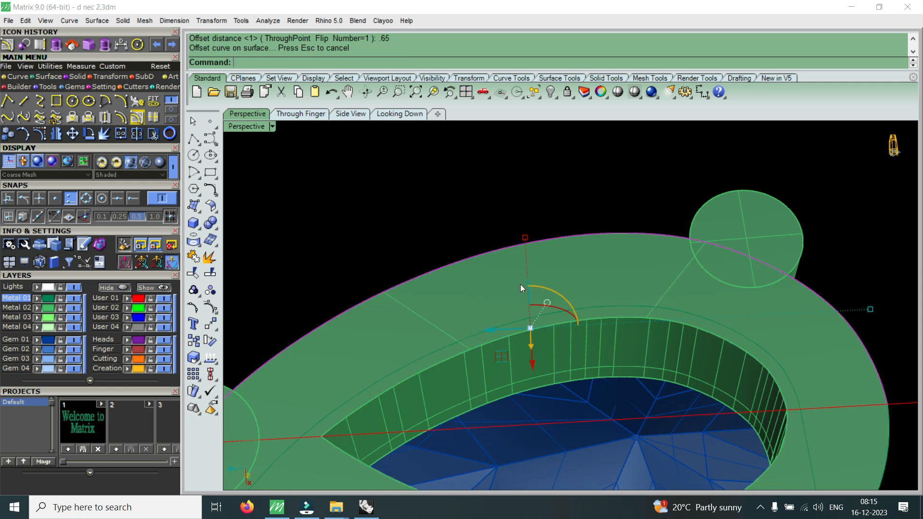
# Offset the second duplicated edge curve inward on the bottom face by the same 0.65 distance
pyautogui.scroll(-5, 669, 398)
pyautogui.scroll(3, 619, 338)
pyautogui.rightClick(638, 337)
pyautogui.click(656, 361)
pyautogui.click(609, 315)
pyautogui.press('Return')
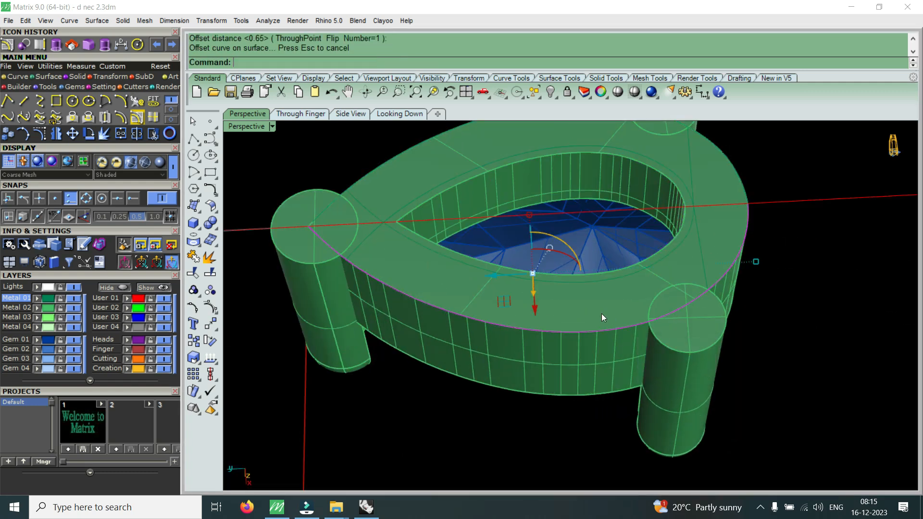
# Trim the crossing ends of the two offset curves at the pear's pointed end
pyautogui.scroll(4, 468, 271)
pyautogui.click(432, 270)
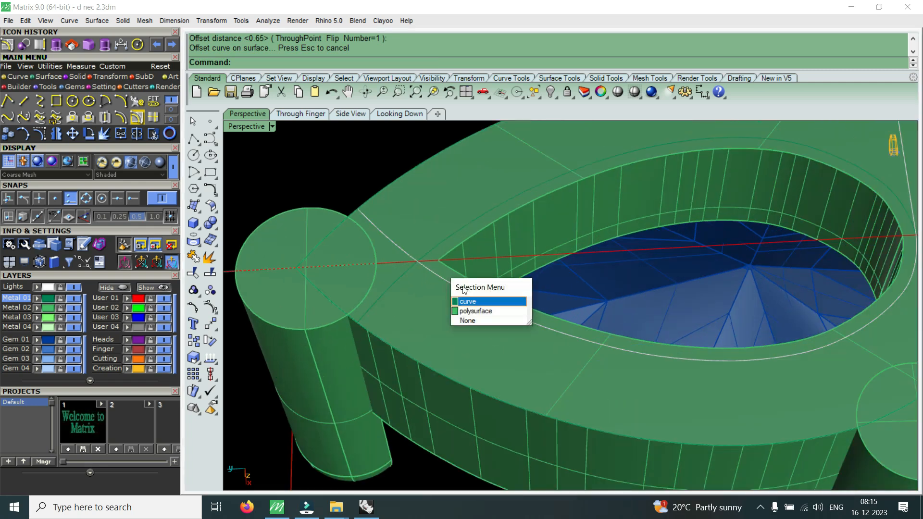
pyautogui.click(476, 300)
pyautogui.scroll(2, 433, 249)
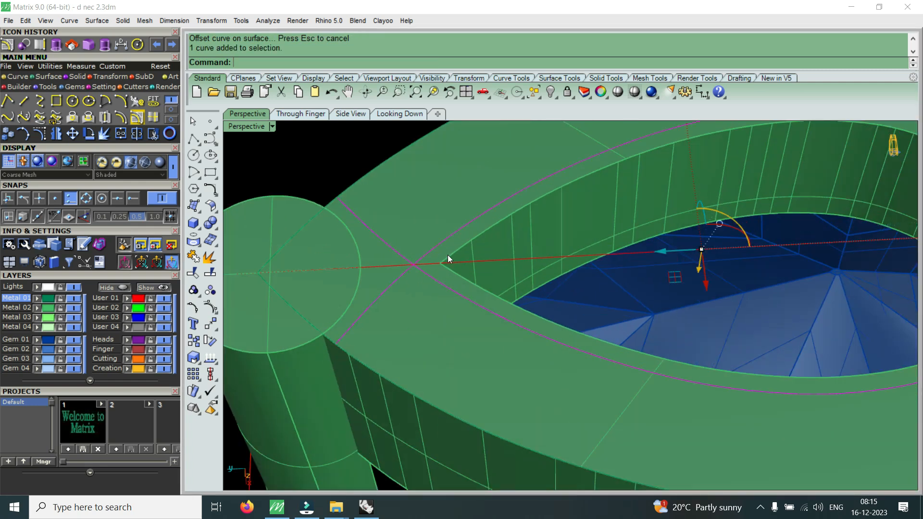
pyautogui.click(153, 134)
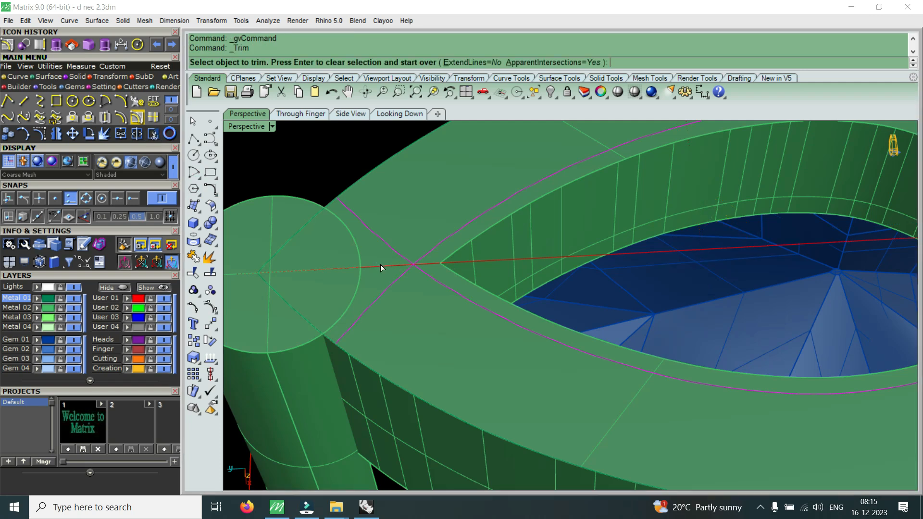
pyautogui.click(417, 289)
pyautogui.click(432, 310)
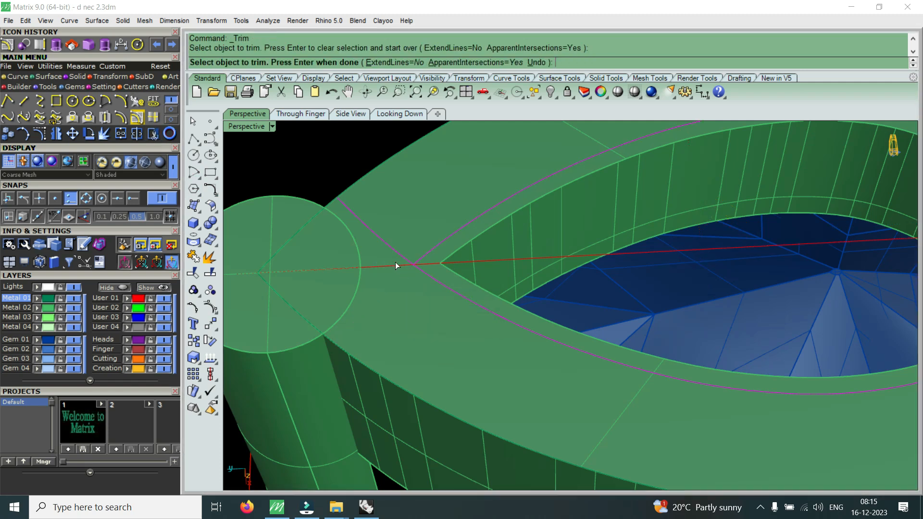
pyautogui.click(393, 250)
pyautogui.click(431, 282)
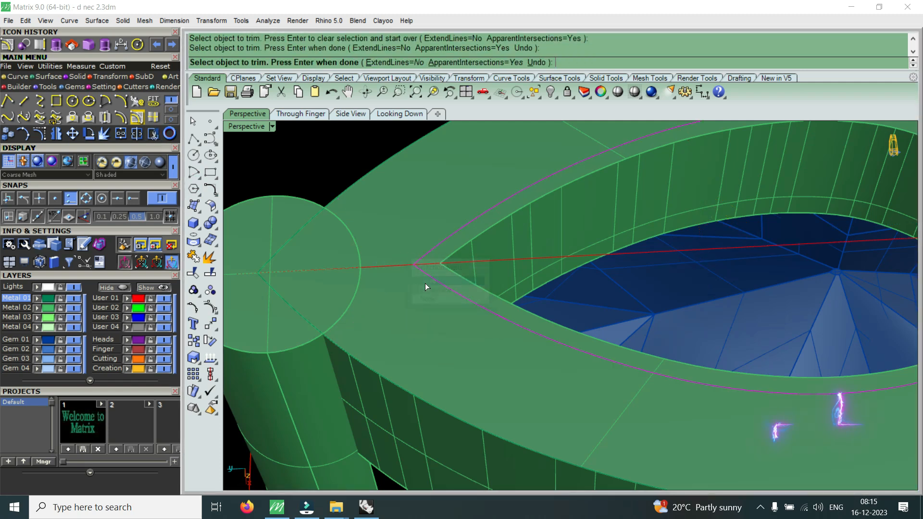
# Trim the crossing ends of the two offset curves at the pear's rounded end and finish trimming
pyautogui.scroll(-9, 425, 284)
pyautogui.scroll(2, 673, 263)
pyautogui.scroll(3, 673, 262)
pyautogui.click(665, 303)
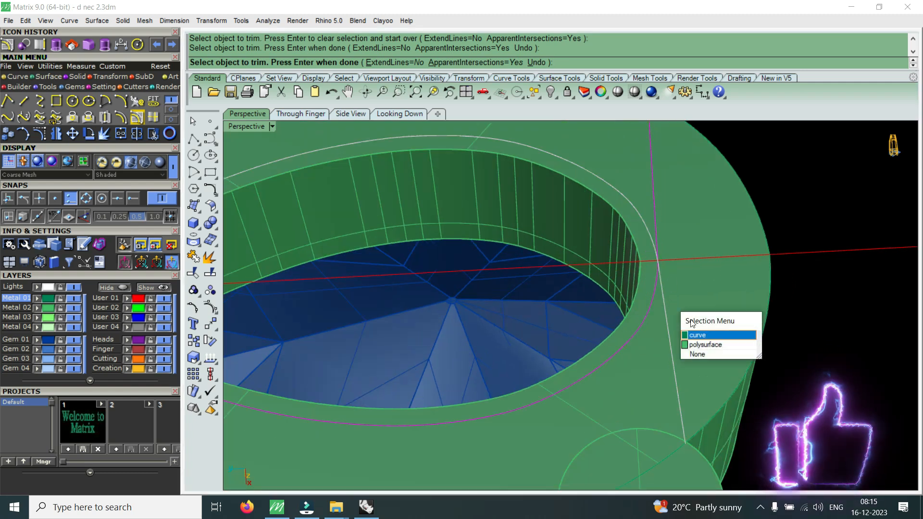
pyautogui.click(698, 335)
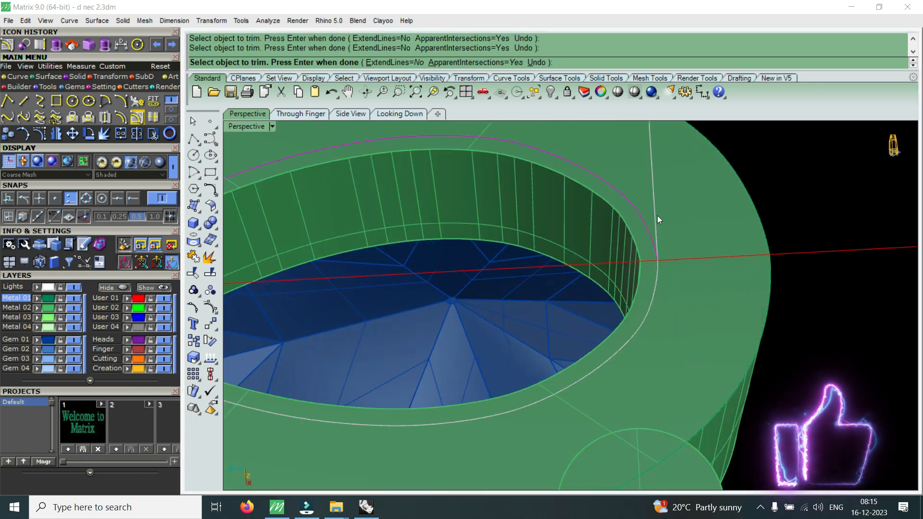
pyautogui.click(658, 216)
pyautogui.click(699, 250)
pyautogui.scroll(-6, 699, 228)
pyautogui.moveTo(699, 228); pyautogui.dragTo(652, 326, button='right')
pyautogui.rightClick(535, 276)
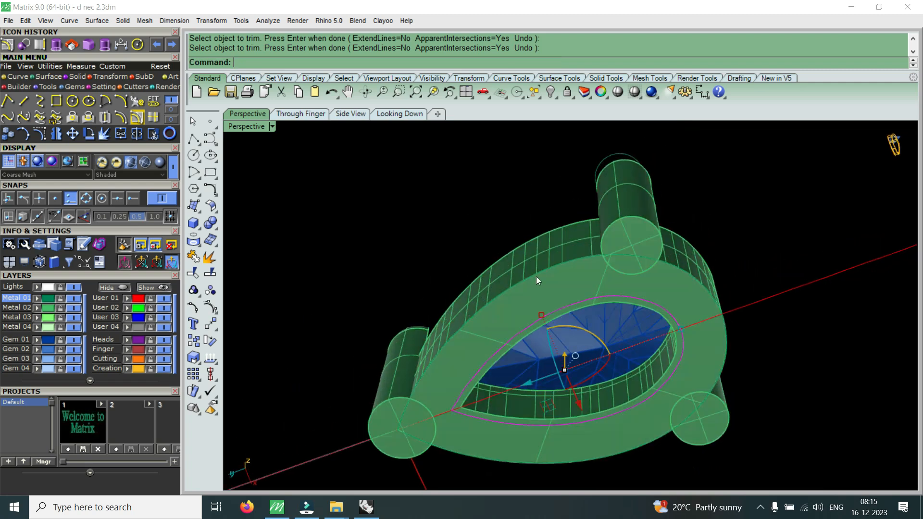
# Join the trimmed offset curves and extrude them into a solid pear-shaped cutter through the setting's underside
pyautogui.click(125, 135)
pyautogui.moveTo(505, 226); pyautogui.dragTo(515, 320, button='right')
pyautogui.click(106, 47)
pyautogui.click(509, 192)
pyautogui.scroll(-6, 509, 192)
pyautogui.scroll(4, 539, 328)
pyautogui.moveTo(539, 328); pyautogui.dragTo(483, 255, button='right')
pyautogui.scroll(3, 484, 255)
pyautogui.click(471, 270)
pyautogui.press('Escape')
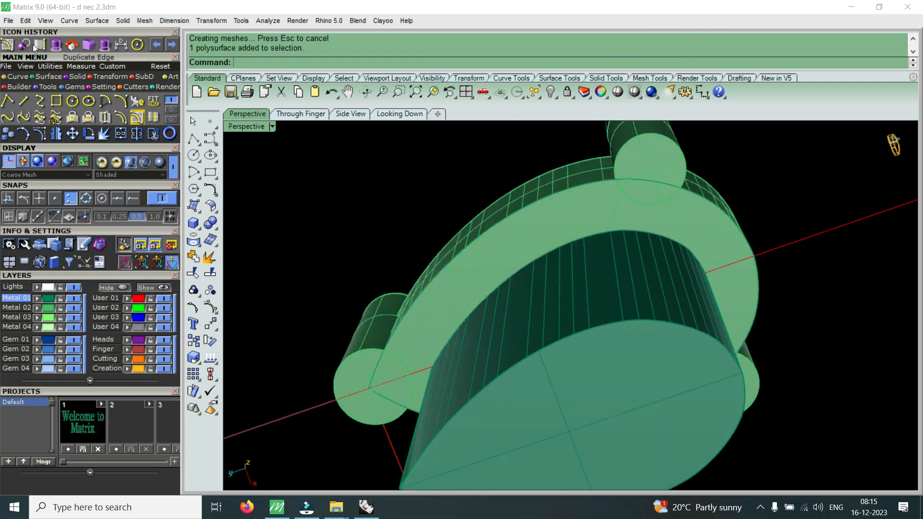
# Subtract the extruded pear-shaped solid from the pear setting's body with a Boolean Difference
pyautogui.click(154, 118)
pyautogui.click(452, 288)
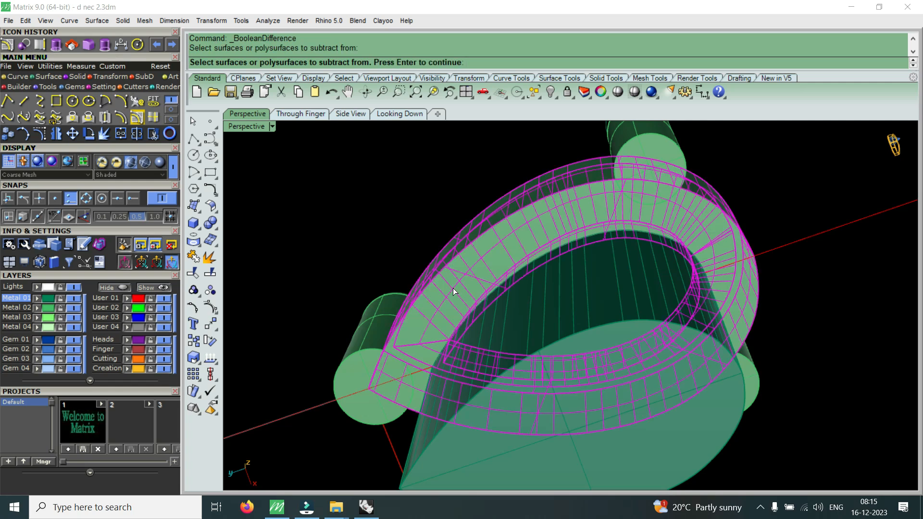
pyautogui.press('Return')
pyautogui.click(532, 363)
pyautogui.press('Return')
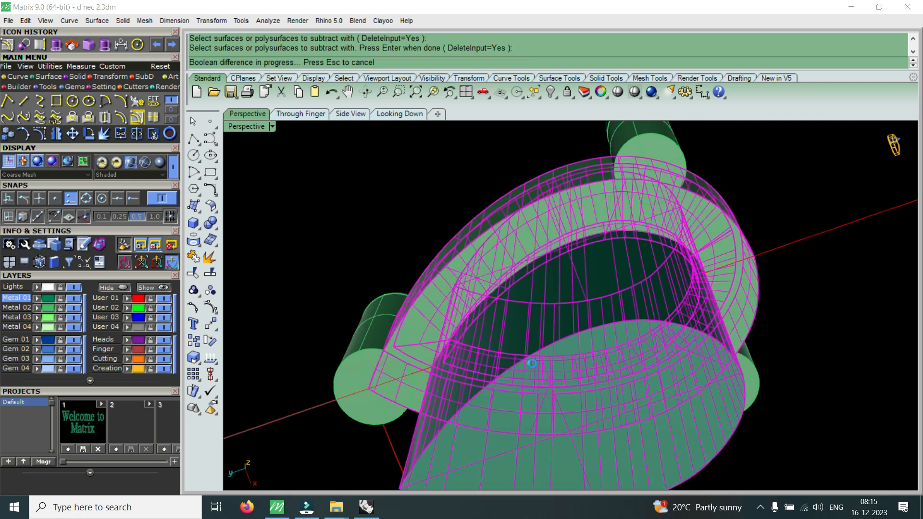
# Group the pear setting's body together with its three prongs
pyautogui.moveTo(538, 350); pyautogui.dragTo(685, 408, button='right')
pyautogui.click(685, 408)
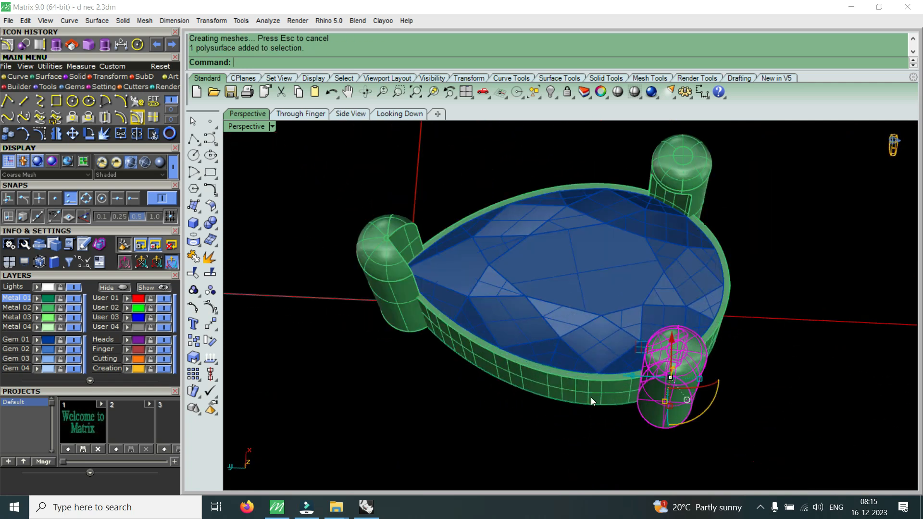
pyautogui.keyDown('shift'); pyautogui.click(427, 303); pyautogui.keyUp('shift')
pyautogui.keyDown('shift'); pyautogui.click(393, 258); pyautogui.keyUp('shift')
pyautogui.keyDown('shift'); pyautogui.click(687, 186); pyautogui.keyUp('shift')
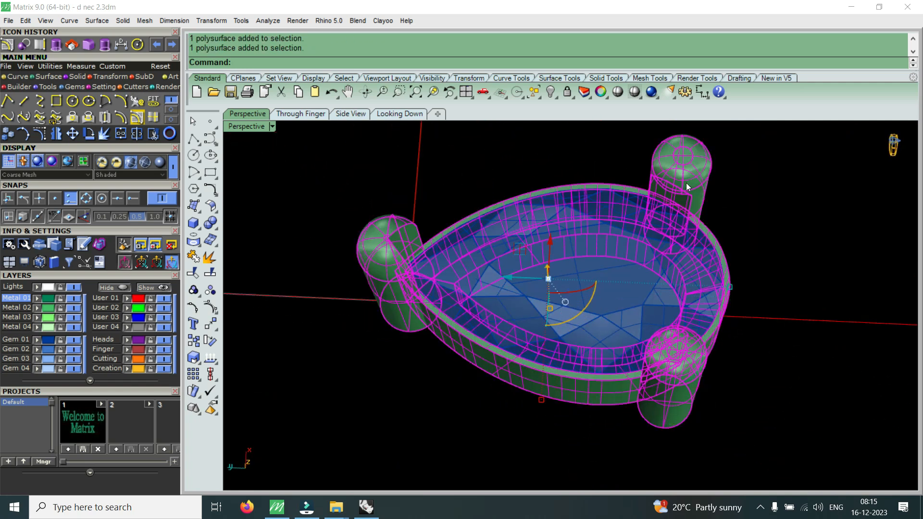
pyautogui.press('Return')
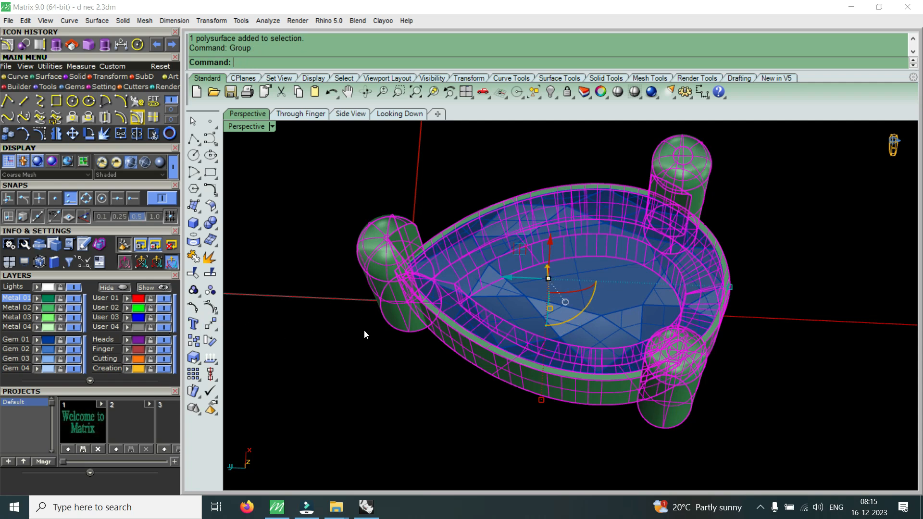
# Group the pear-shaped gem with the grouped setting and prongs
pyautogui.moveTo(532, 319); pyautogui.dragTo(564, 239, button='right')
pyautogui.press('Escape')
pyautogui.click(565, 240)
pyautogui.moveTo(564, 225); pyautogui.dragTo(570, 212)
pyautogui.click(561, 261)
pyautogui.keyDown('shift'); pyautogui.click(557, 220); pyautogui.keyUp('shift')
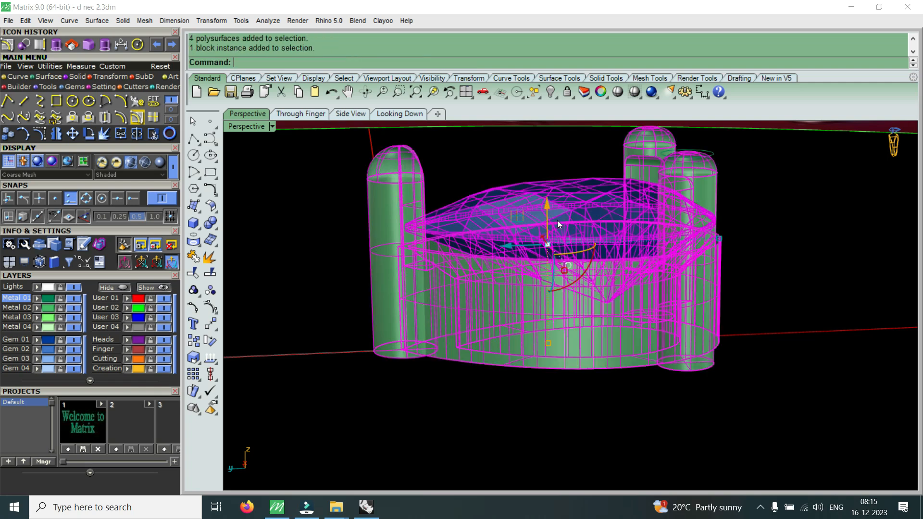
pyautogui.press('Return')
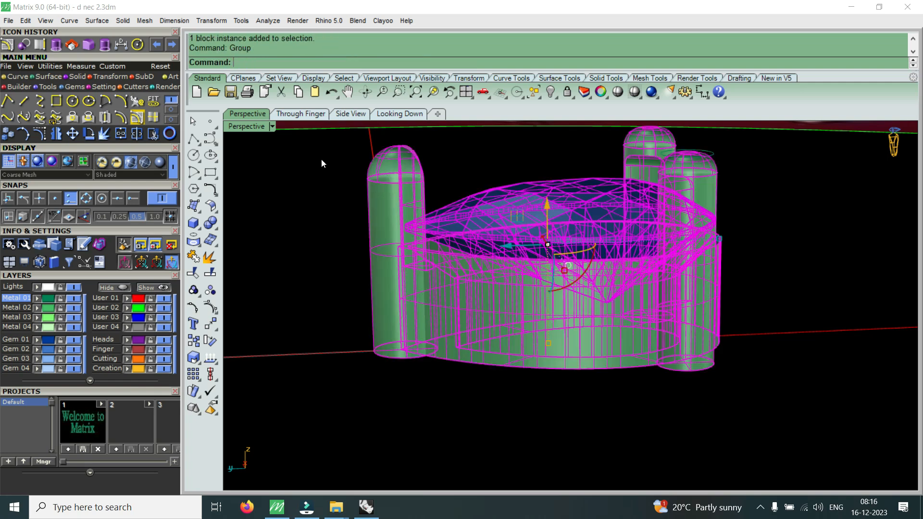
# In the Looking Down view, move the grouped pear setting along Y to just above the middle flower's round center gem
pyautogui.doubleClick(255, 127)
pyautogui.click(255, 127)
pyautogui.doubleClick(255, 127)
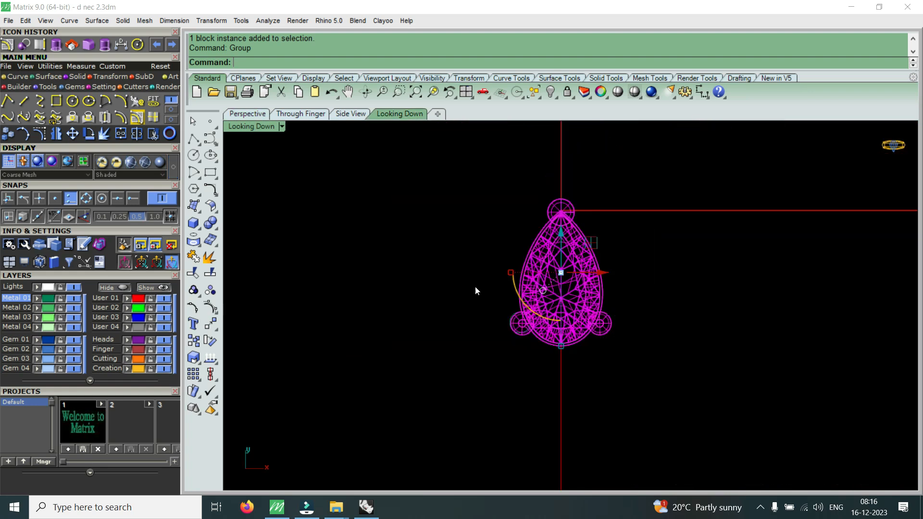
pyautogui.scroll(-5, 471, 274)
pyautogui.scroll(2, 485, 288)
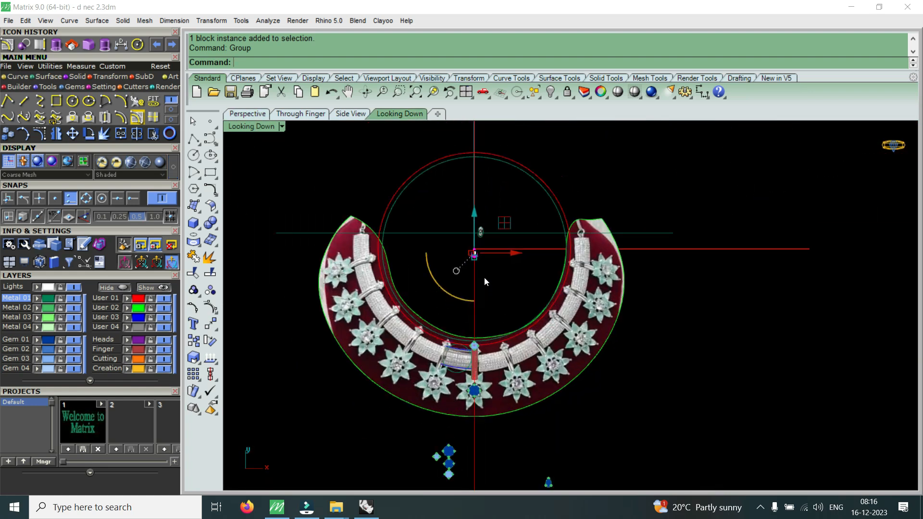
pyautogui.moveTo(474, 253); pyautogui.dragTo(479, 283)
pyautogui.moveTo(479, 327); pyautogui.dragTo(479, 327)
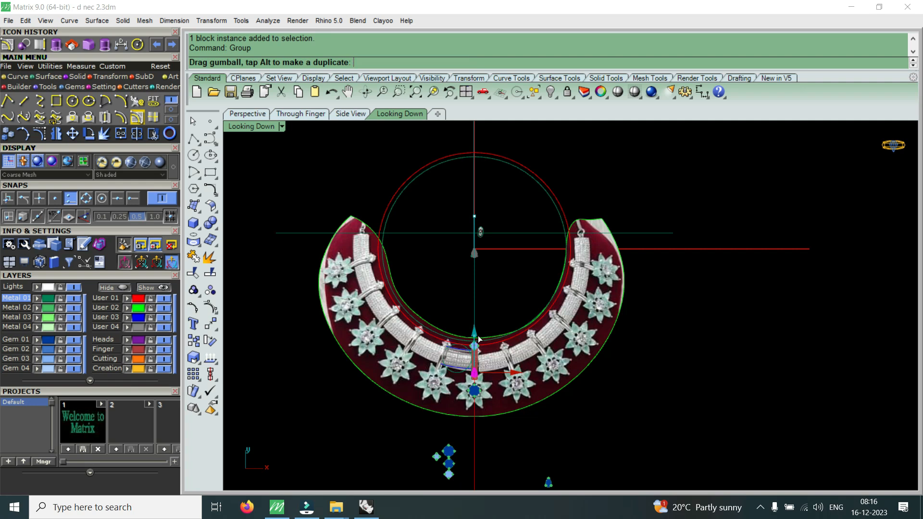
pyautogui.scroll(5, 490, 336)
pyautogui.moveTo(474, 251); pyautogui.dragTo(470, 288)
pyautogui.scroll(-2, 470, 288)
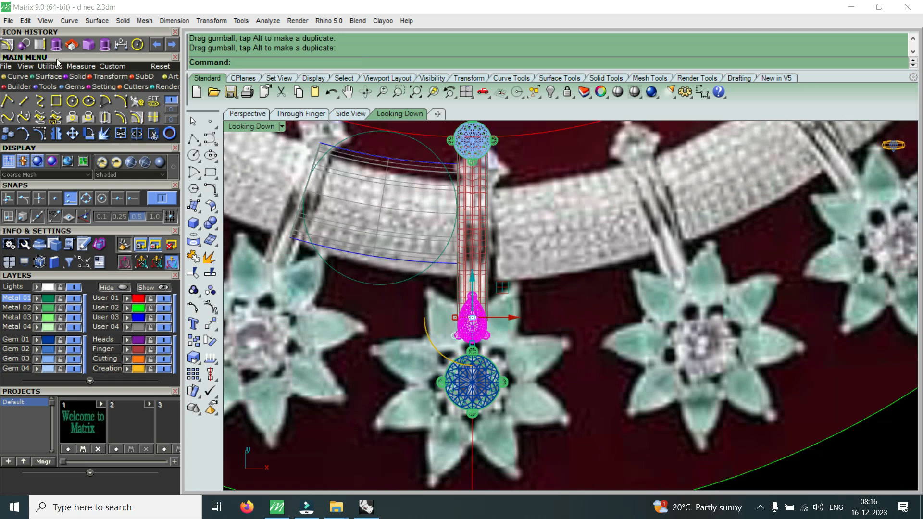
# Polar-array the pear setting around the round gem's center, using the center snap, with 8 items over 360 degrees
pyautogui.click(108, 77)
pyautogui.click(137, 101)
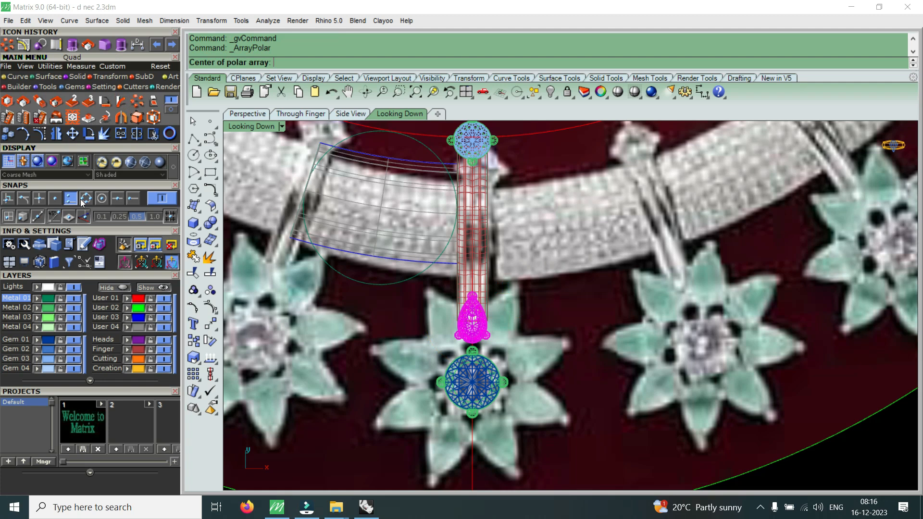
pyautogui.click(103, 202)
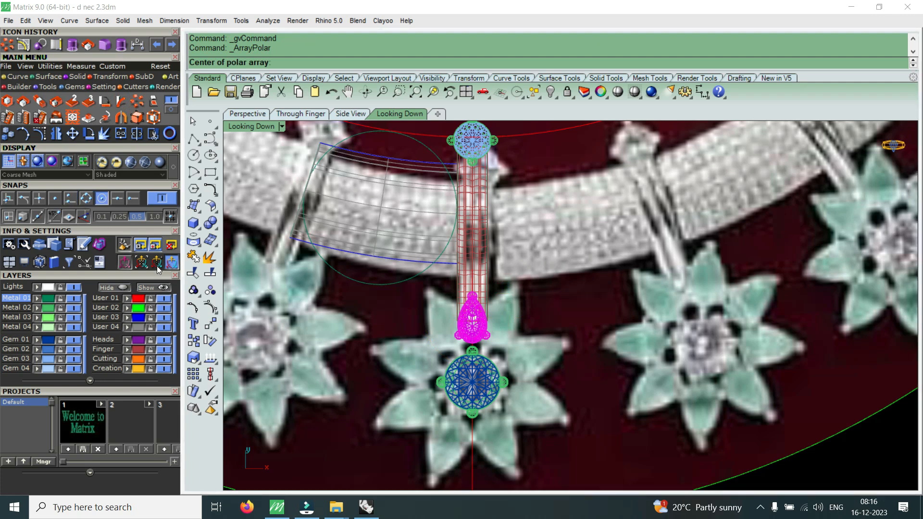
pyautogui.scroll(3, 454, 408)
pyautogui.click(454, 408)
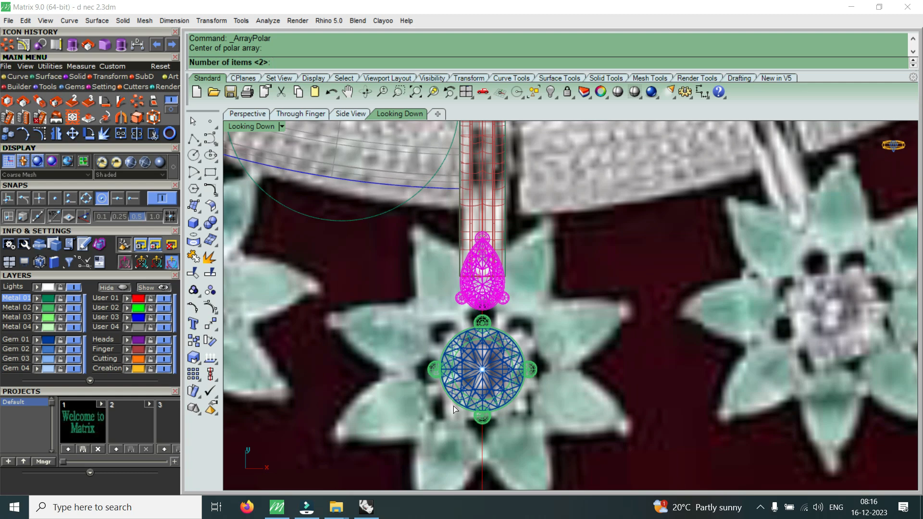
pyautogui.press('Return')
pyautogui.press('Return')
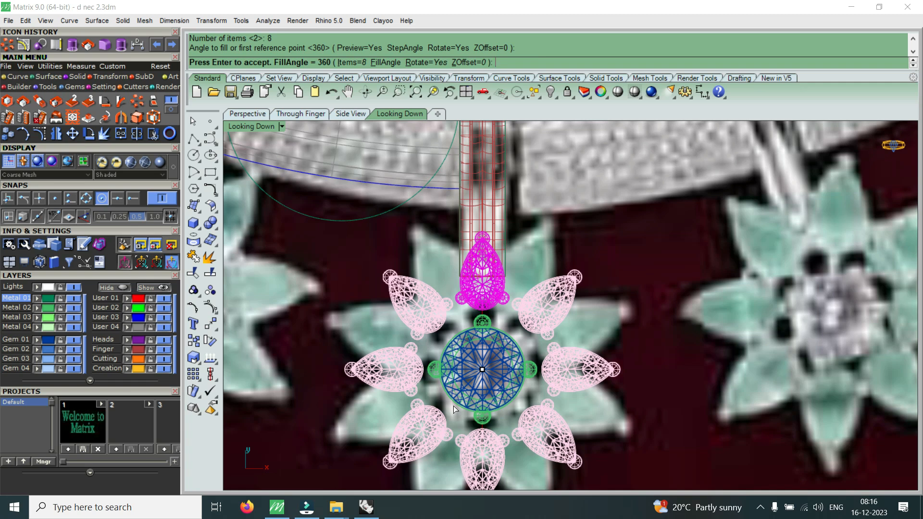
pyautogui.scroll(-10, 453, 405)
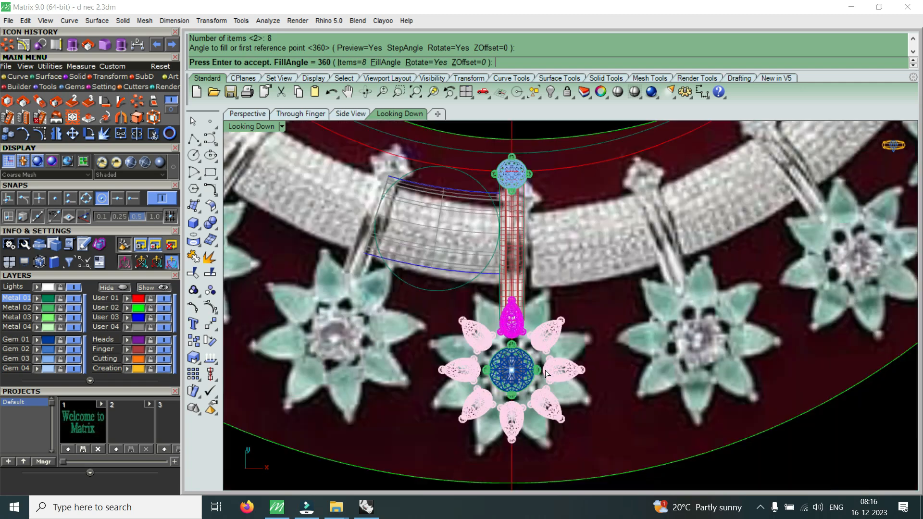
pyautogui.scroll(5, 526, 364)
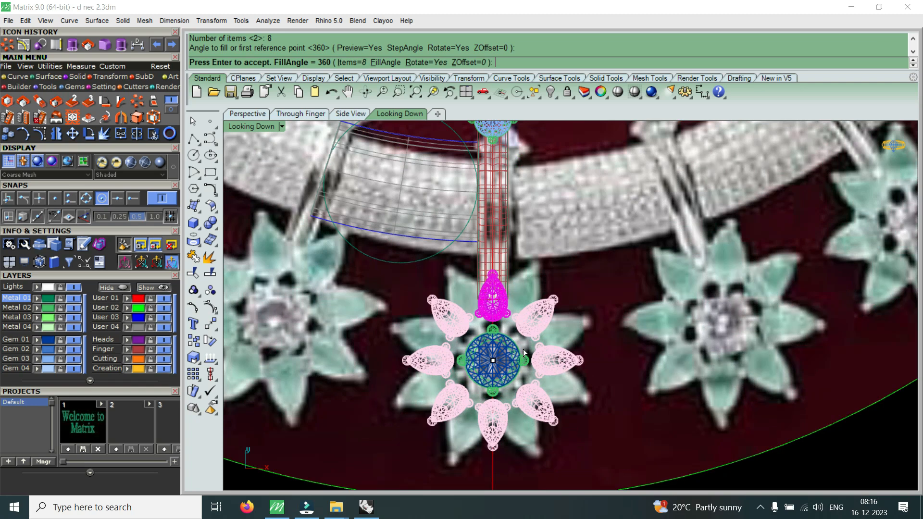
pyautogui.scroll(-6, 524, 352)
pyautogui.scroll(2, 524, 352)
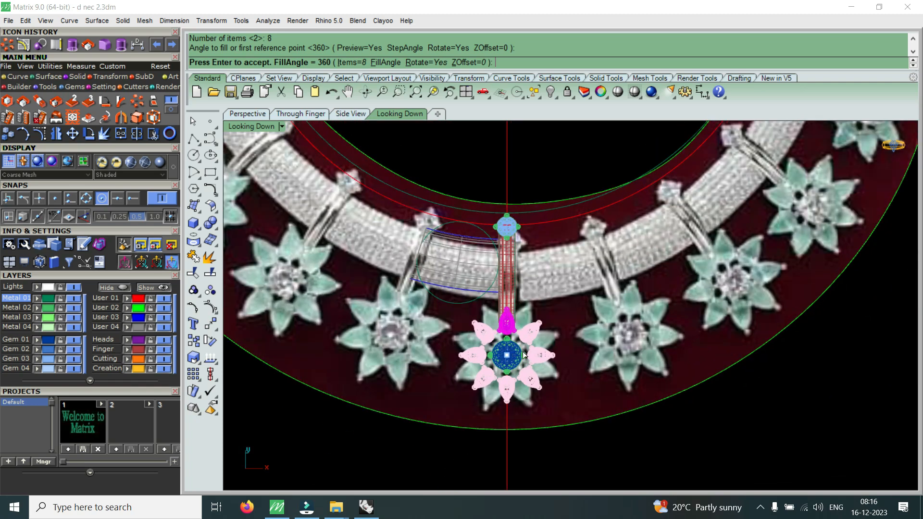
pyautogui.scroll(4, 519, 334)
pyautogui.scroll(-3, 519, 333)
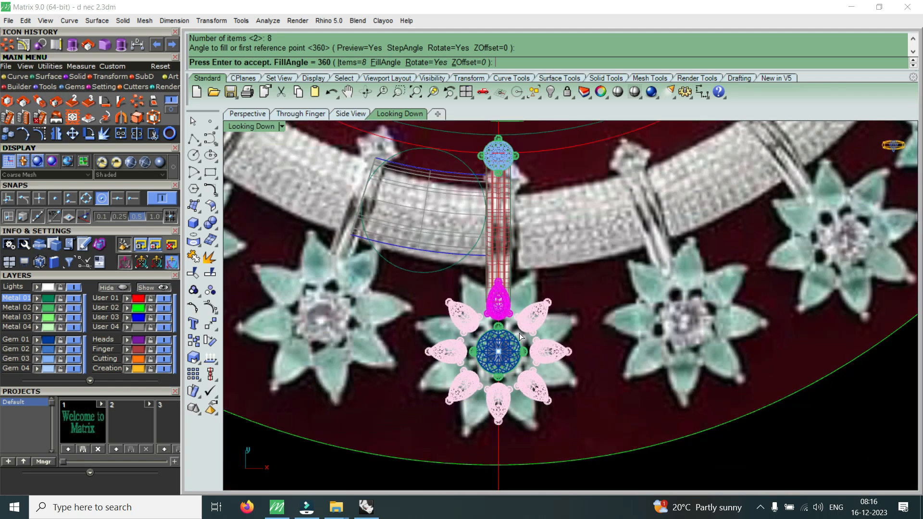
pyautogui.scroll(-1, 519, 333)
pyautogui.press('Return')
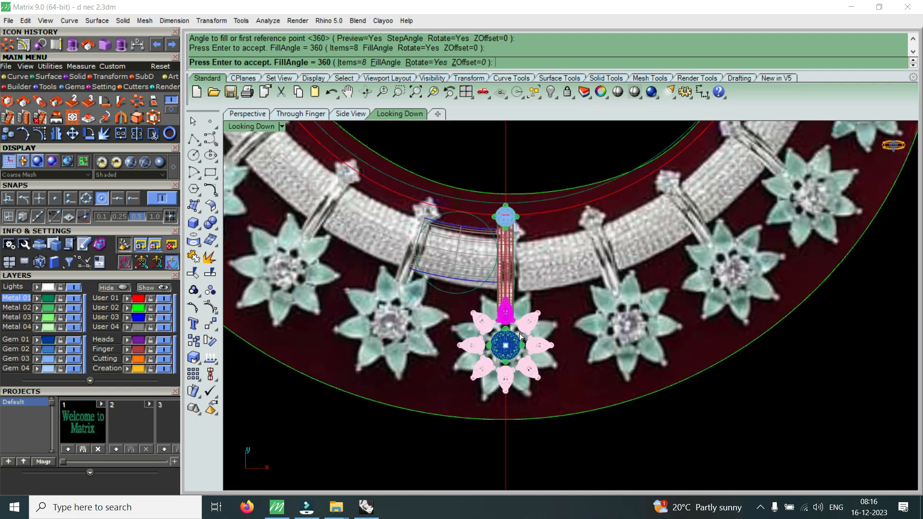
pyautogui.press('Return')
# Hide the User 02 reference layer and group the flower pendant, its bar and top setting with the adjacent curved band section
pyautogui.click(164, 308)
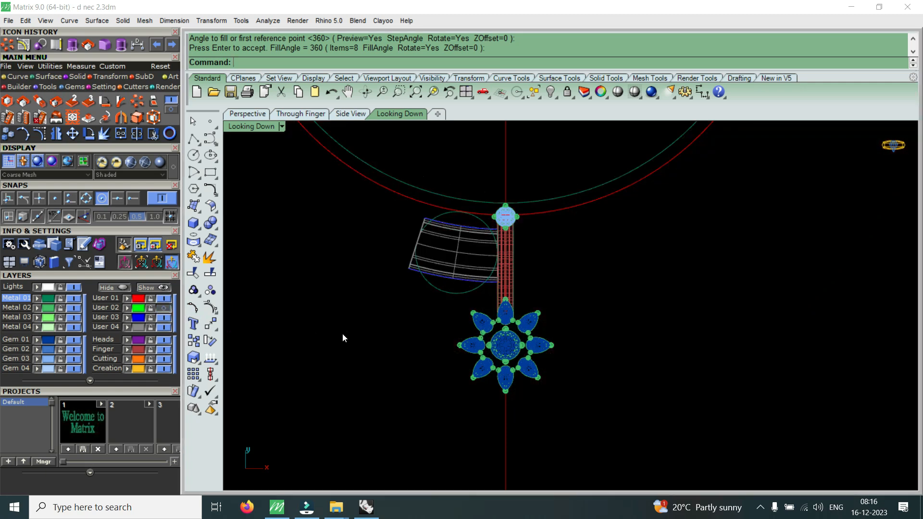
pyautogui.moveTo(446, 406); pyautogui.dragTo(601, 194)
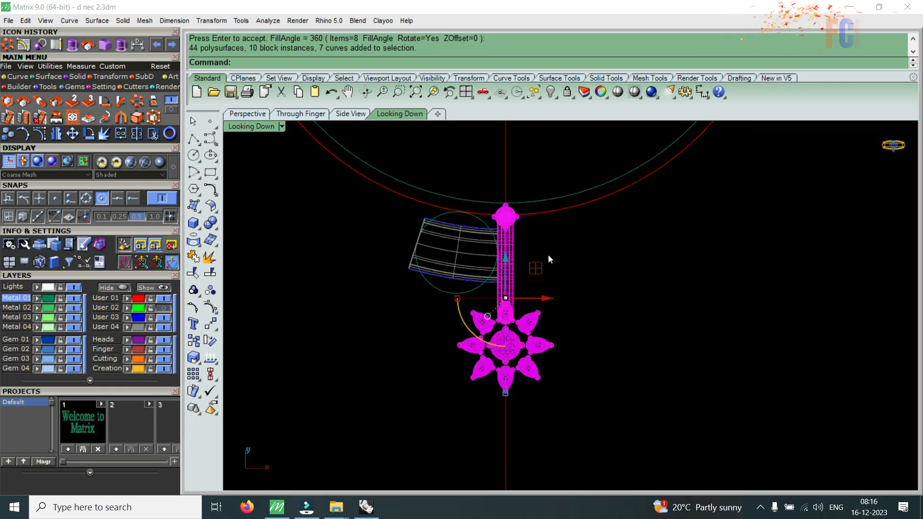
pyautogui.keyDown('shift'); pyautogui.click(447, 254); pyautogui.keyUp('shift')
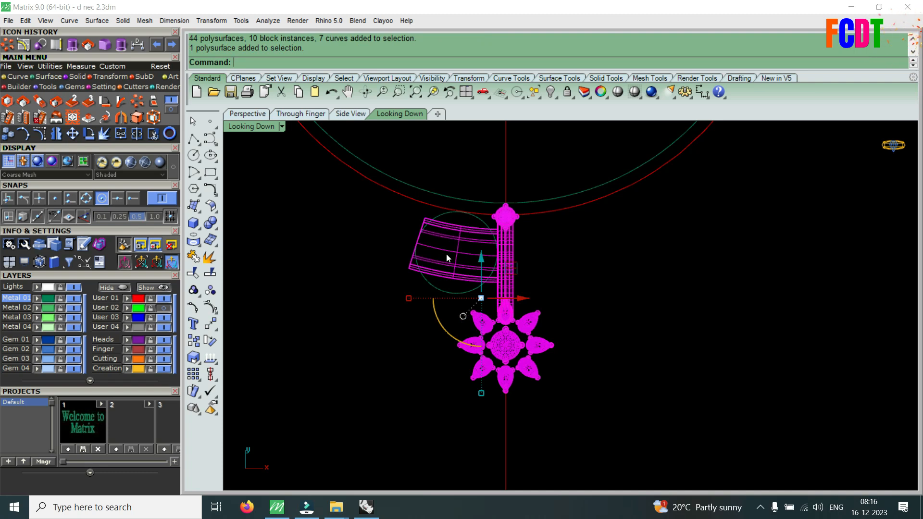
pyautogui.hotkey('ctrl', 'g')
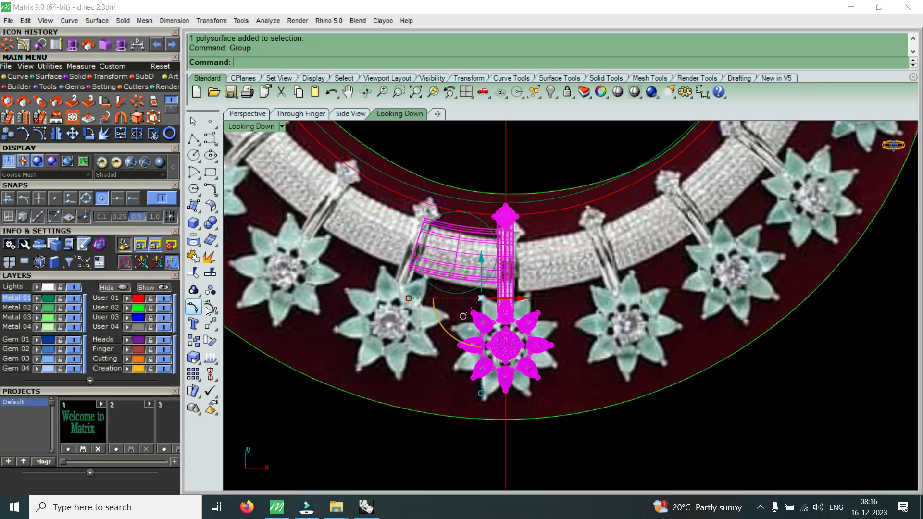
# Try to rotate a copy of the grouped pendant and band section about the origin onto the neighboring flower
pyautogui.click(90, 134)
pyautogui.click(291, 62)
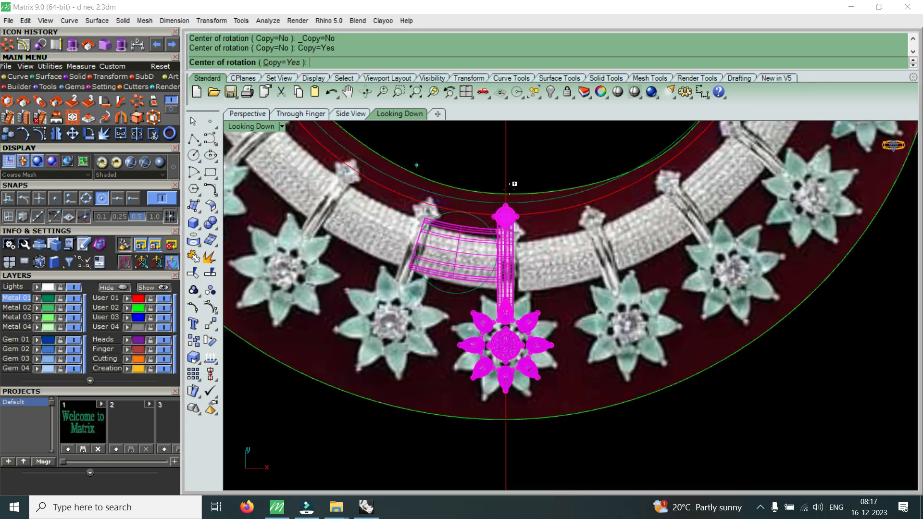
pyautogui.write('0')
pyautogui.press('Return')
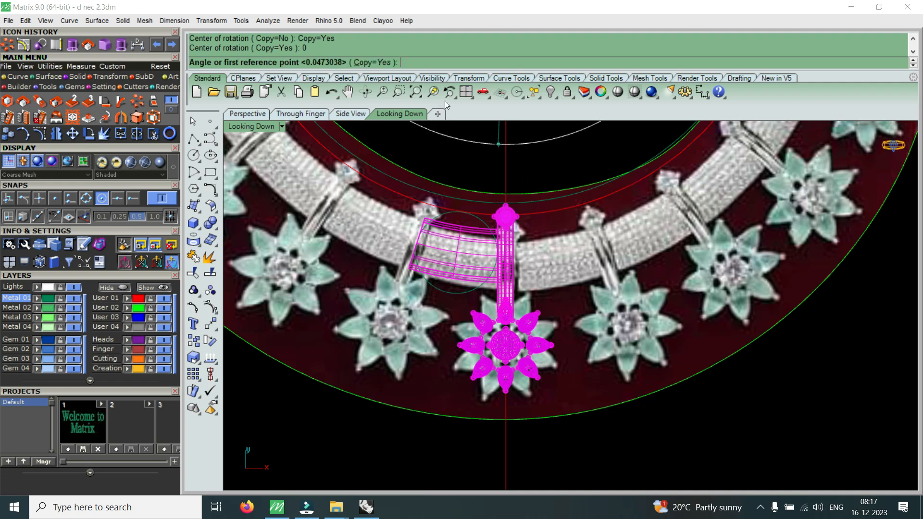
pyautogui.click(537, 447)
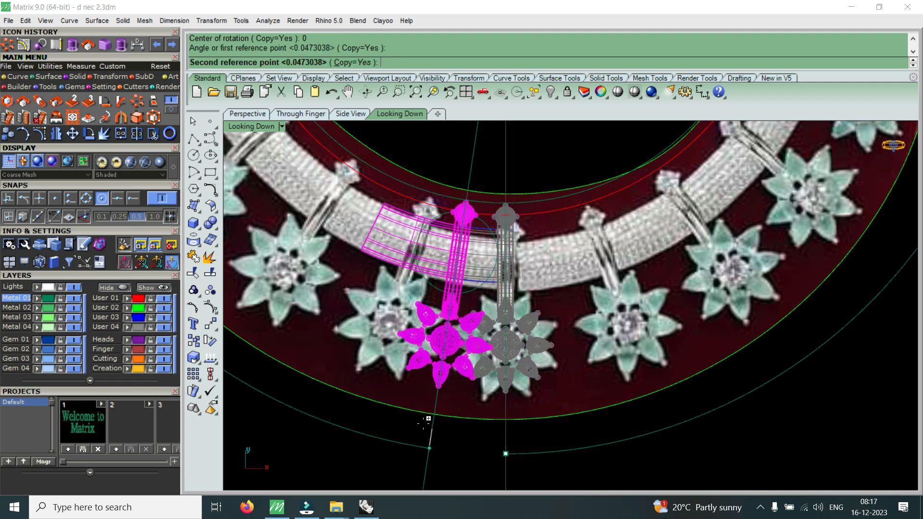
pyautogui.scroll(6, 417, 257)
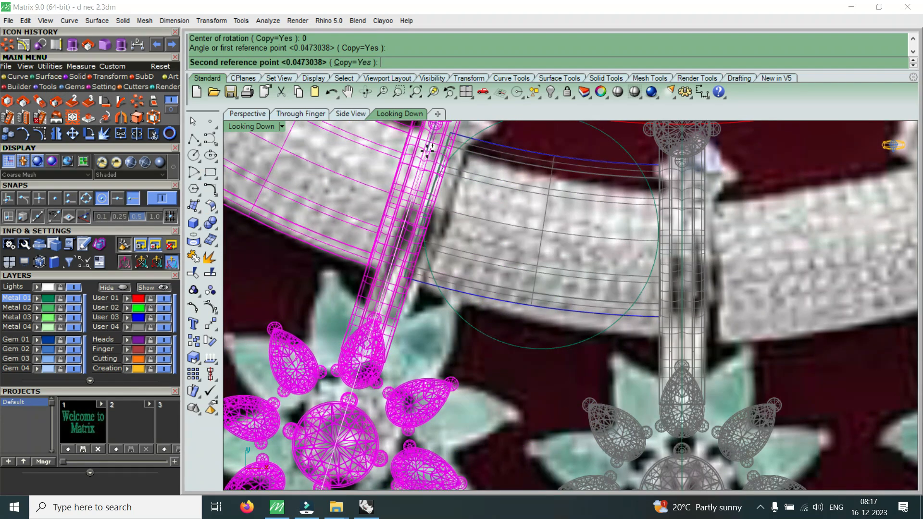
pyautogui.click(430, 155)
pyautogui.scroll(-5, 580, 206)
pyautogui.scroll(4, 639, 208)
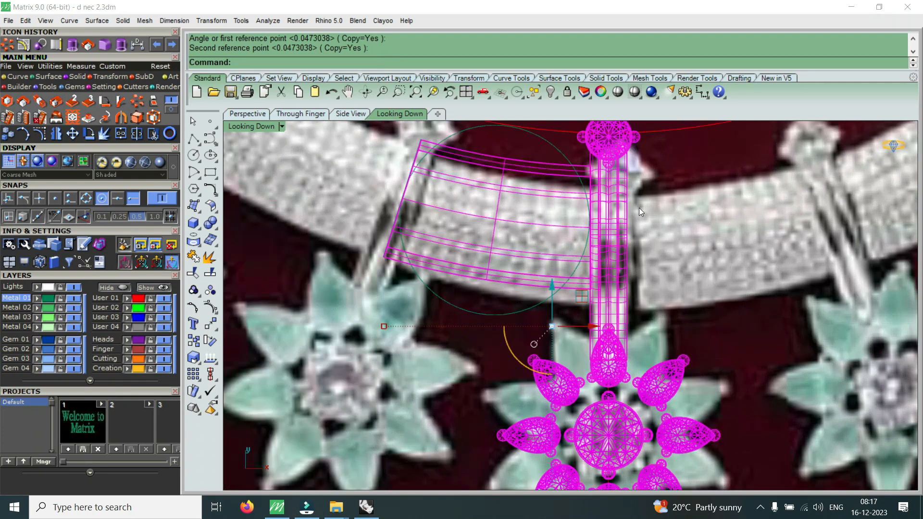
pyautogui.scroll(-4, 639, 207)
# Turn on the Near snap and try to rotate the grouped pendant and band section itself about the origin, without copying, to the section's far end
pyautogui.rightClick(703, 350)
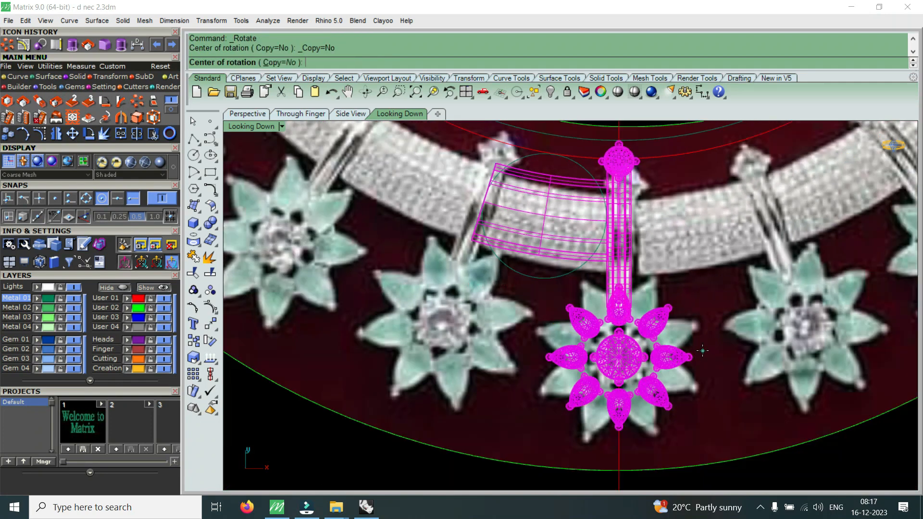
pyautogui.write('0')
pyautogui.press('Return')
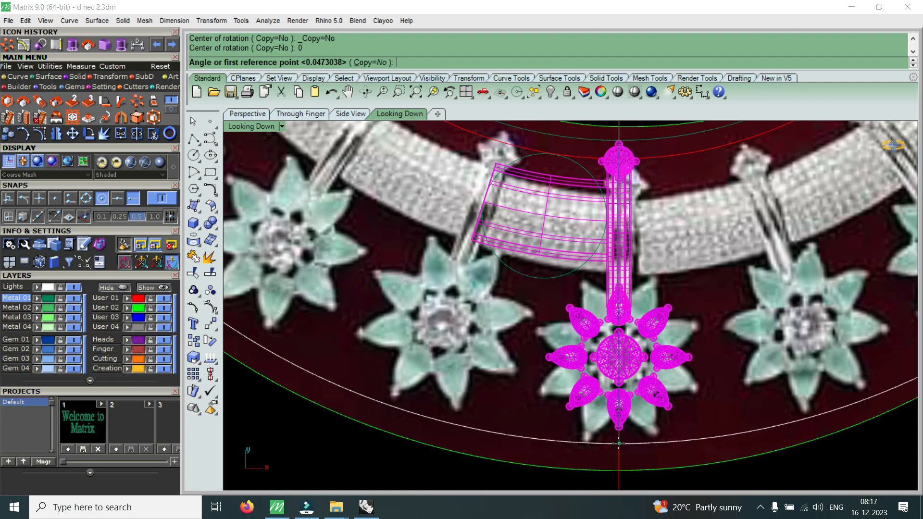
pyautogui.scroll(3, 635, 162)
pyautogui.scroll(3, 636, 188)
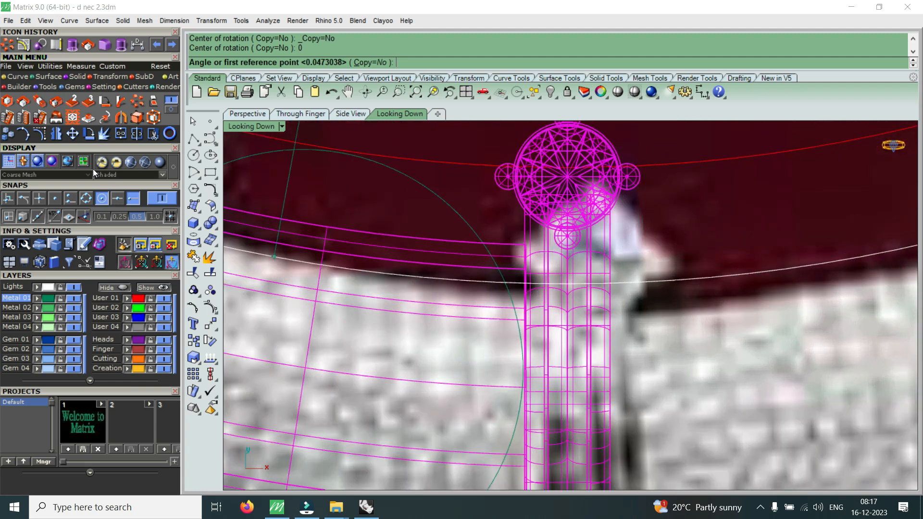
pyautogui.click(72, 198)
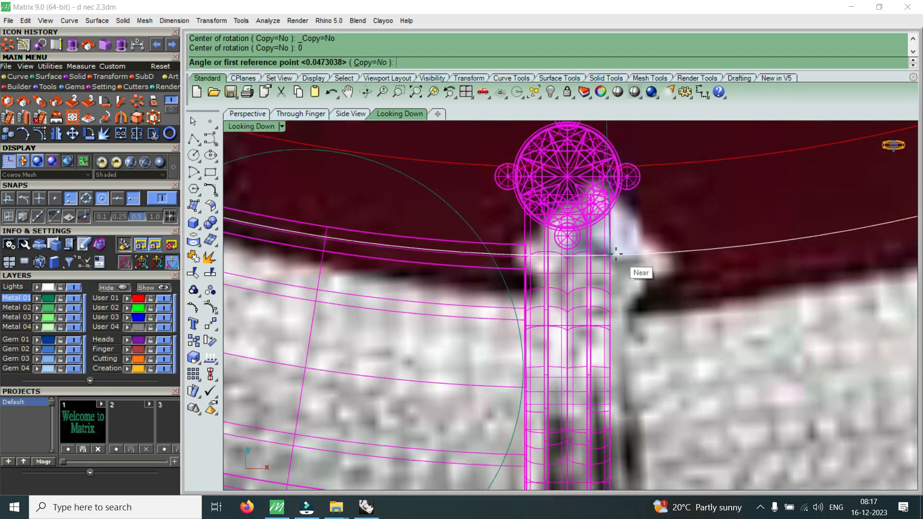
pyautogui.click(615, 257)
pyautogui.scroll(-3, 617, 258)
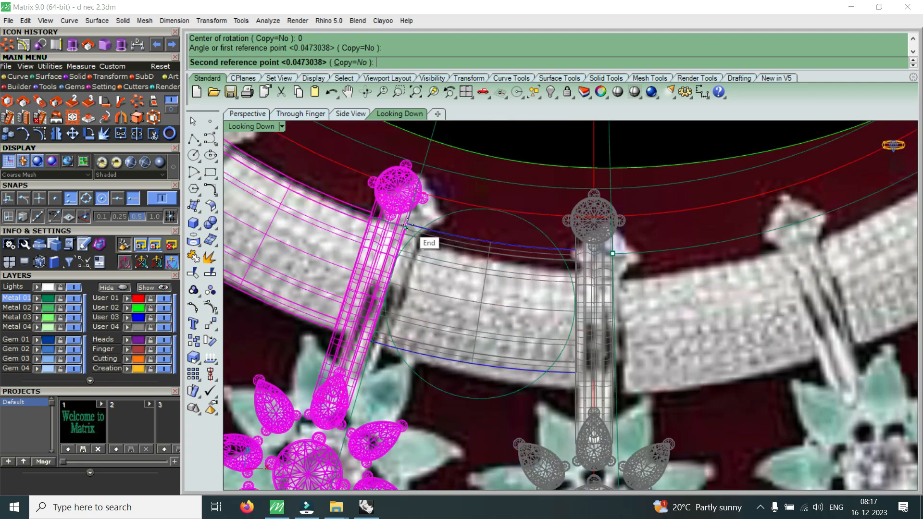
pyautogui.click(407, 224)
pyautogui.scroll(-3, 407, 225)
pyautogui.hotkey('ctrl', 'z')
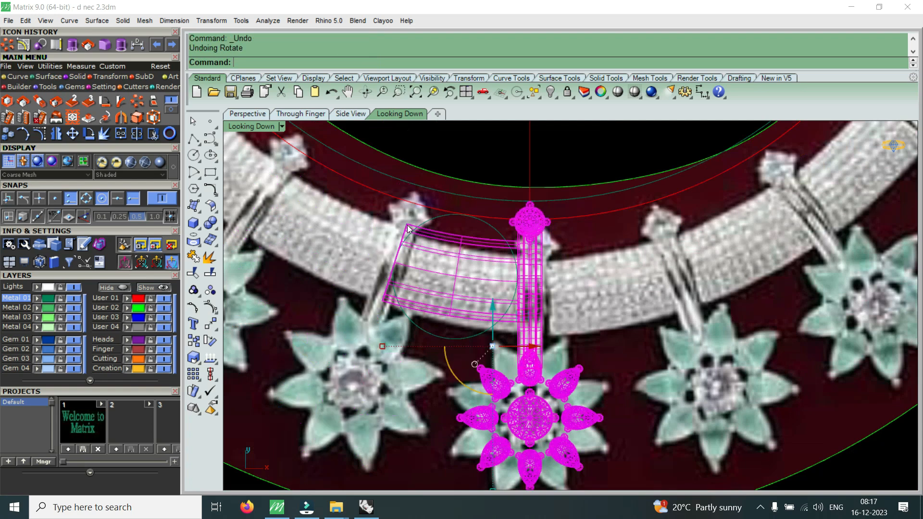
# Rotate one copy of the grouped pendant and band section about origin 0, from the bar's outer edge to the band section's far end
pyautogui.click(89, 133)
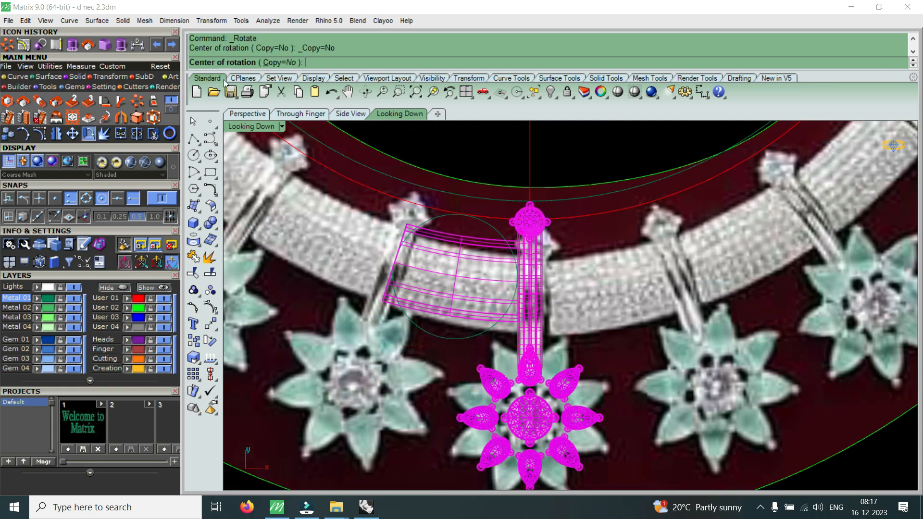
pyautogui.click(279, 62)
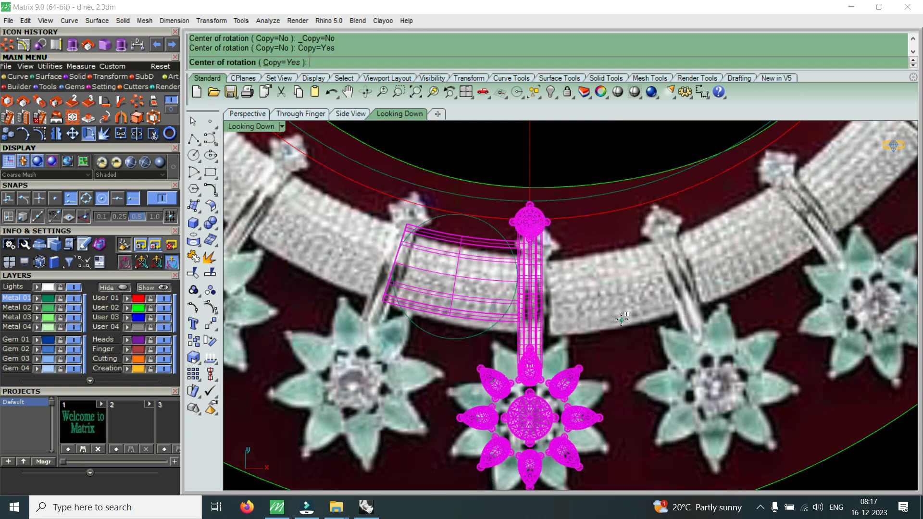
pyautogui.write('0')
pyautogui.press('Return')
pyautogui.scroll(4, 536, 249)
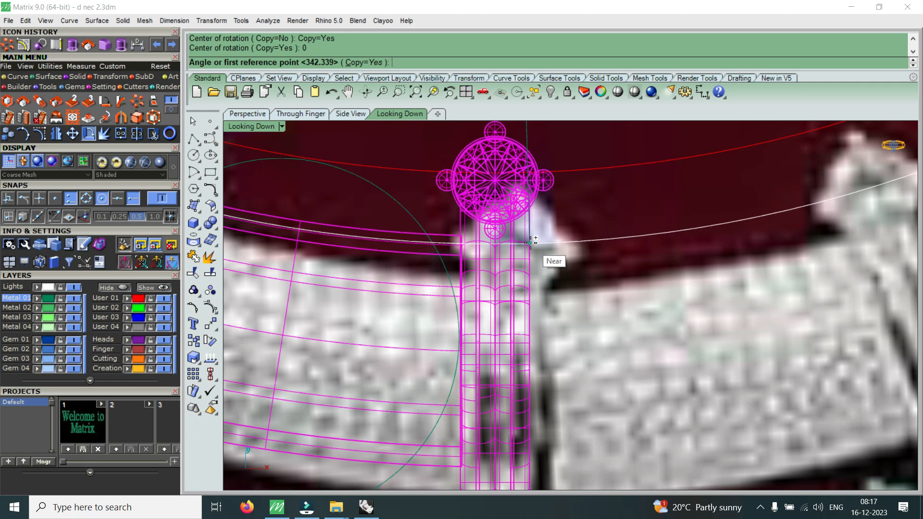
pyautogui.click(530, 243)
pyautogui.scroll(-4, 534, 247)
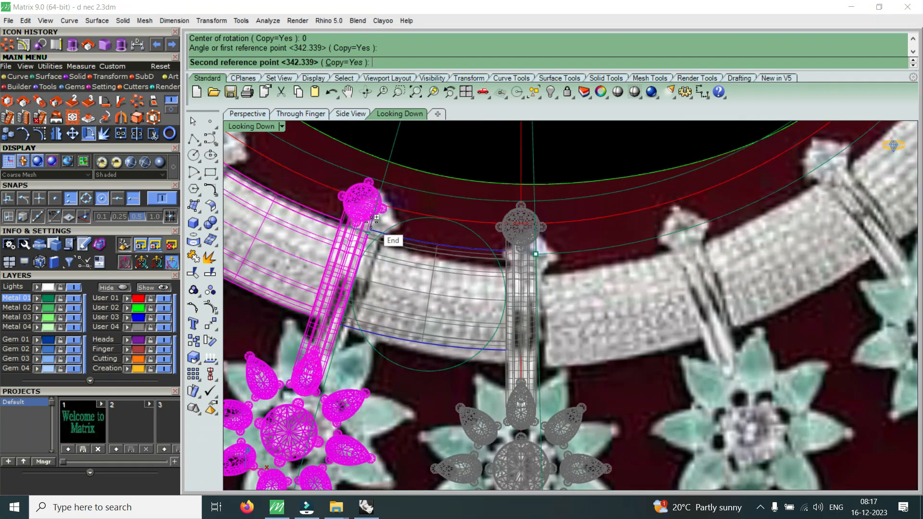
pyautogui.scroll(3, 370, 221)
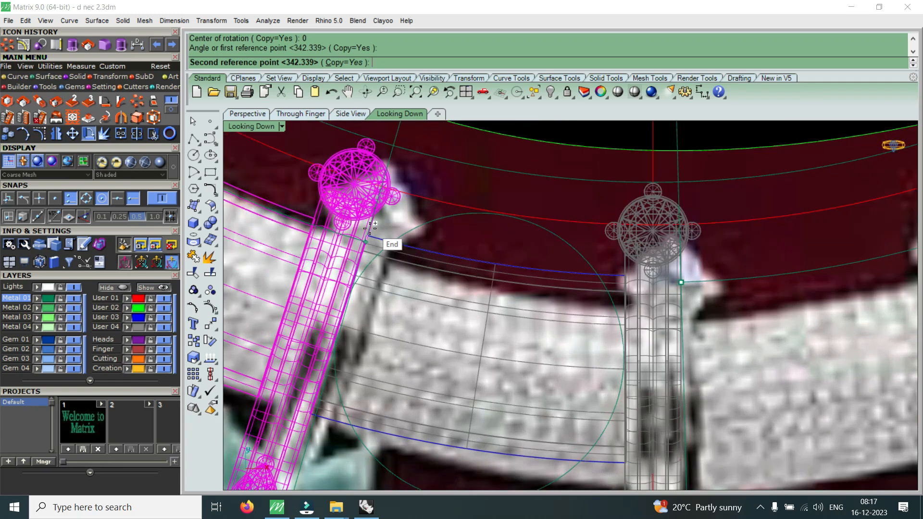
pyautogui.scroll(4, 368, 230)
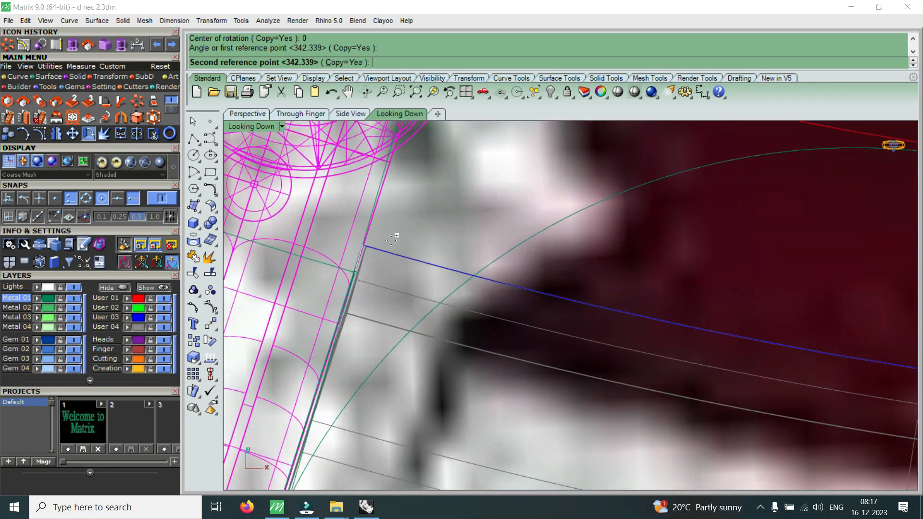
pyautogui.click(367, 247)
pyautogui.scroll(-3, 414, 253)
pyautogui.scroll(-3, 415, 253)
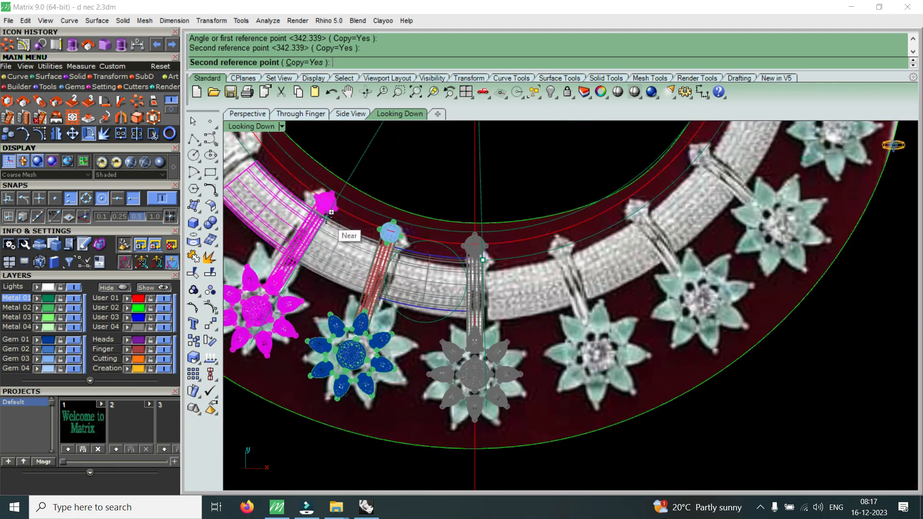
pyautogui.scroll(4, 330, 217)
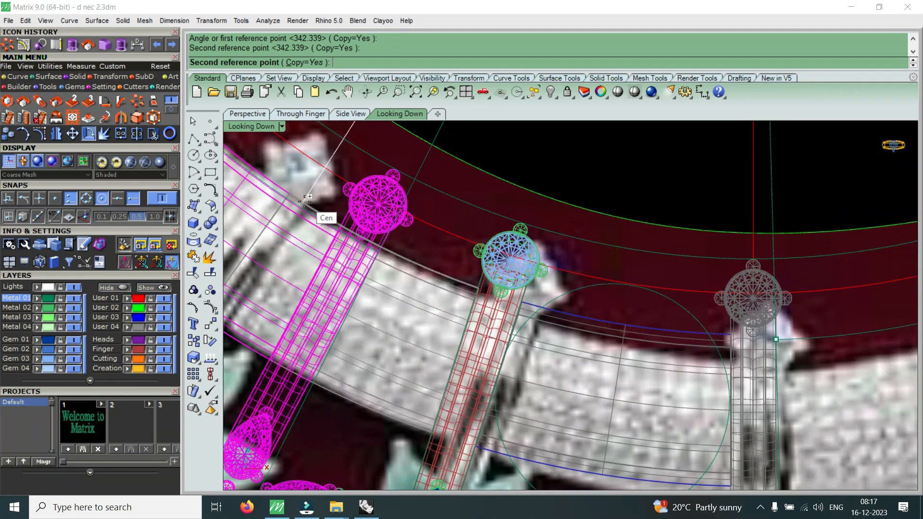
pyautogui.scroll(-3, 426, 249)
pyautogui.scroll(-3, 421, 254)
pyautogui.click(421, 254)
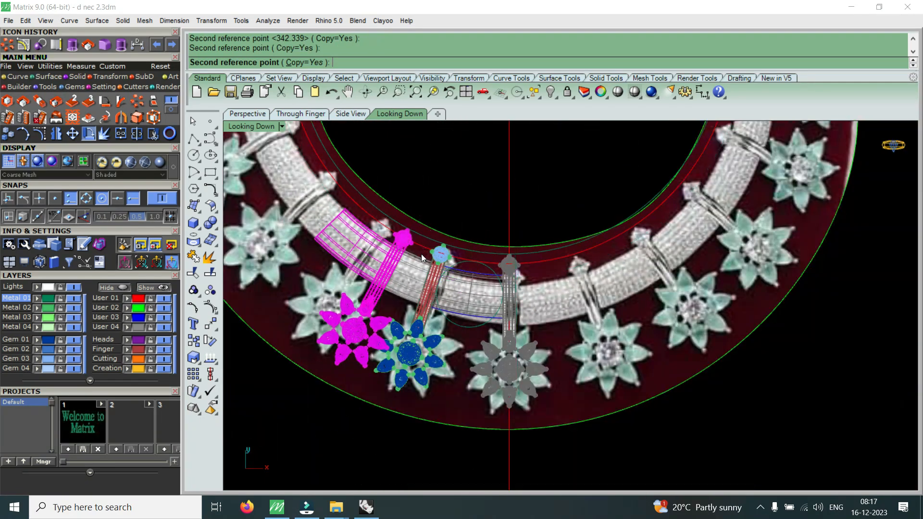
pyautogui.scroll(3, 468, 355)
pyautogui.click(468, 355)
pyautogui.scroll(3, 452, 368)
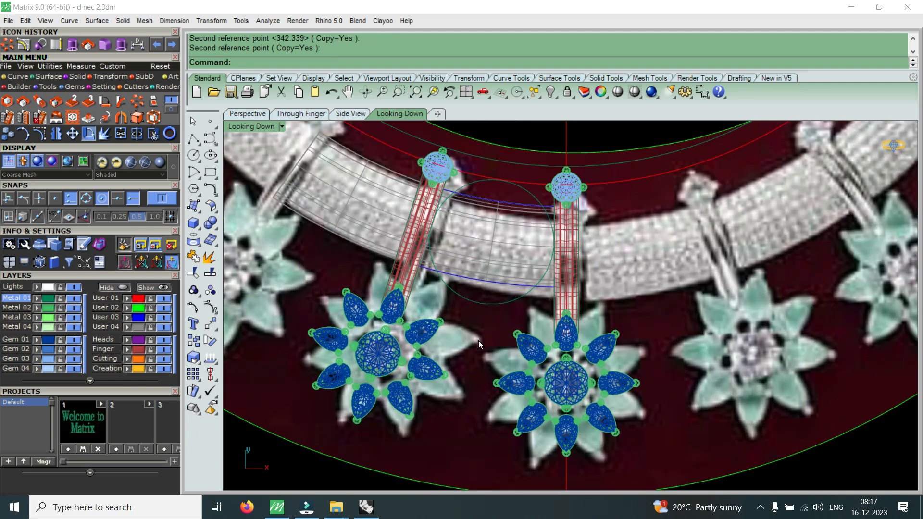
# Switch to the BIG STONE KALET file in Rhinoceros and copy the pear gem setting next to the 9.00 mm pear
pyautogui.click(850, 8)
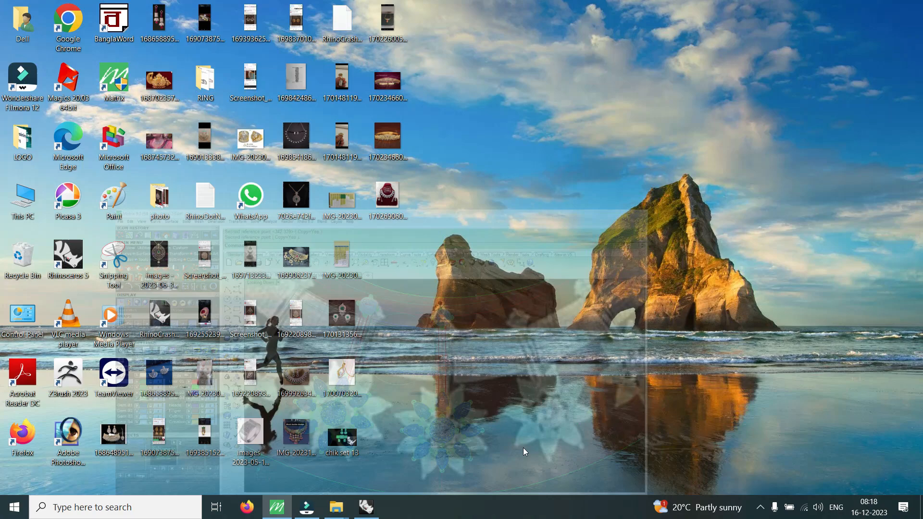
pyautogui.click(367, 507)
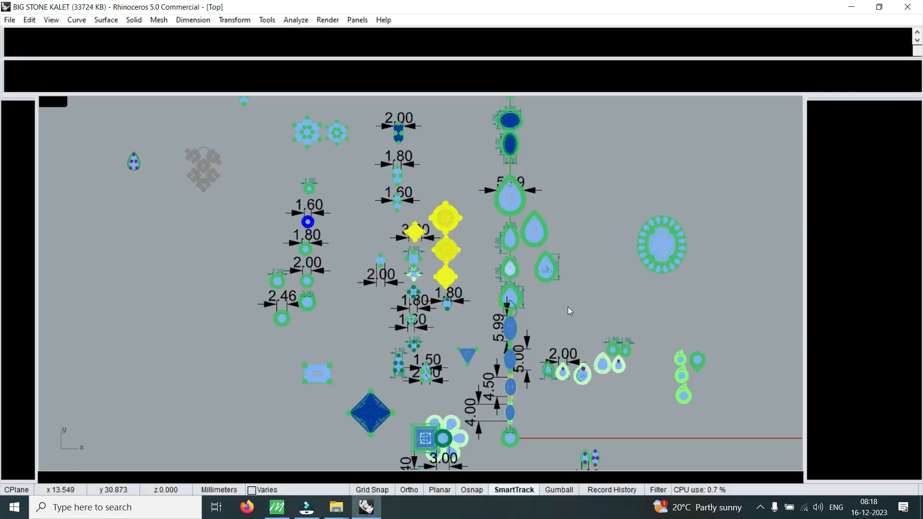
pyautogui.scroll(-3, 606, 406)
pyautogui.scroll(6, 606, 406)
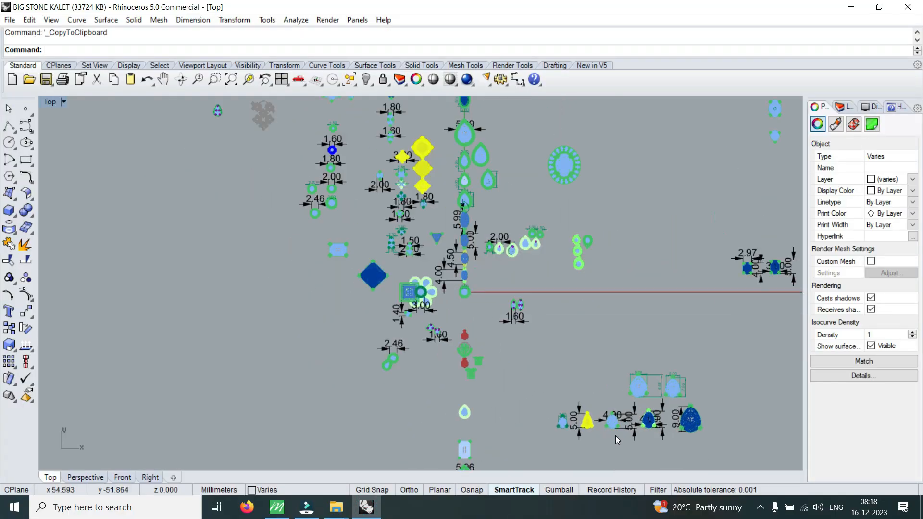
pyautogui.scroll(2, 606, 365)
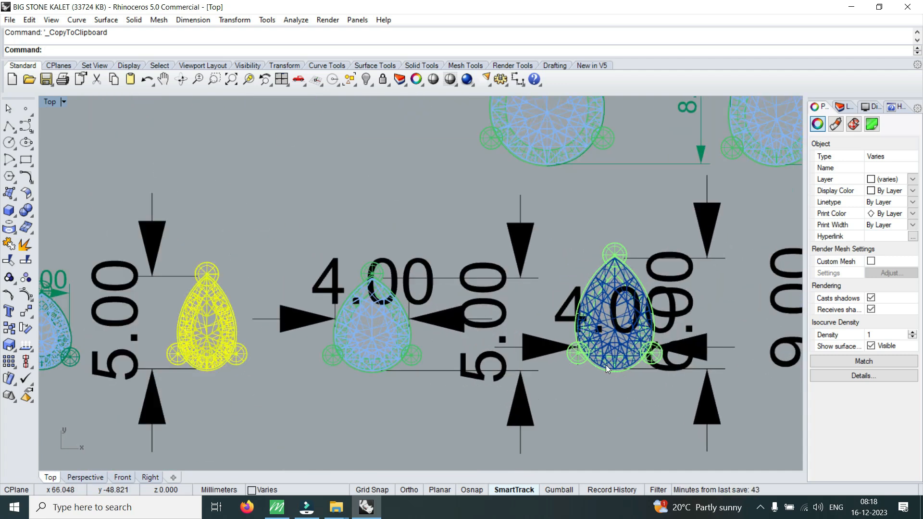
pyautogui.click(593, 352)
pyautogui.scroll(-4, 592, 354)
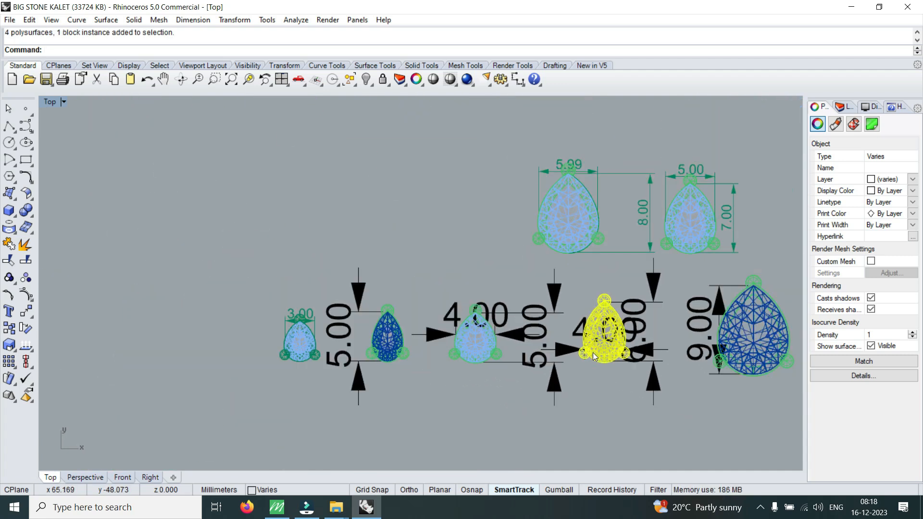
pyautogui.hotkey('ctrl', 'c')
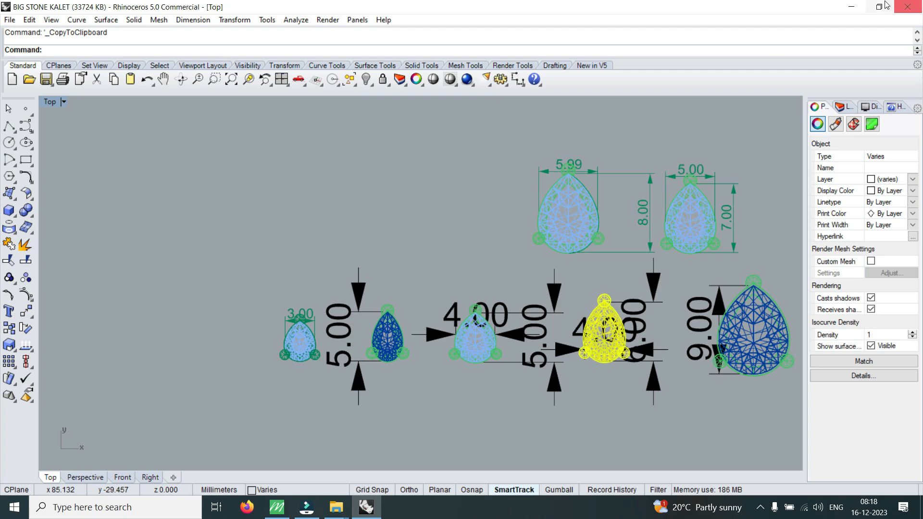
# Switch back to Matrix, paste the pear setting and move it just below the middle flower, beside the vertical axis
pyautogui.click(851, 7)
pyautogui.click(277, 507)
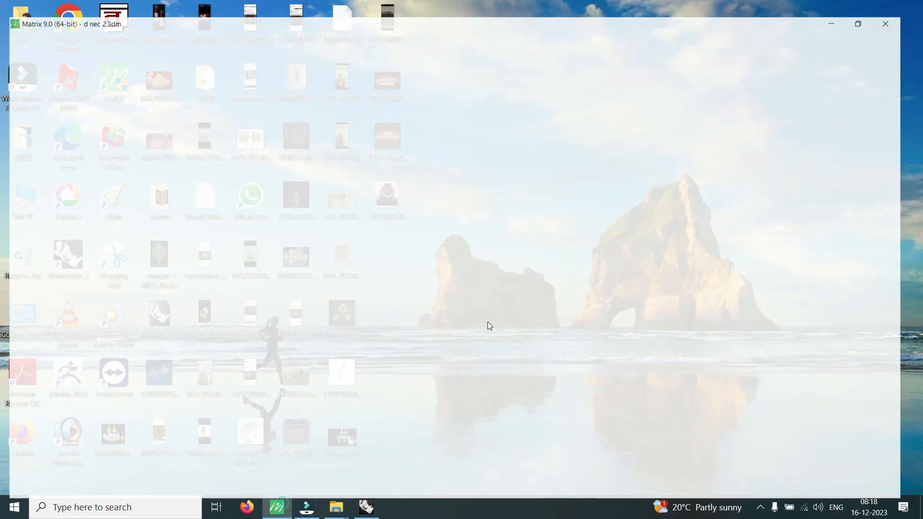
pyautogui.scroll(-10, 584, 347)
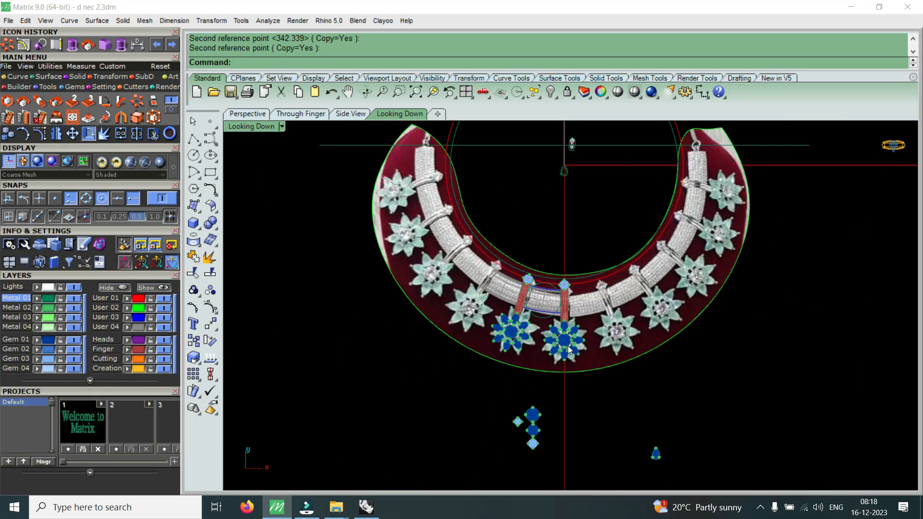
pyautogui.hotkey('ctrl', 'v')
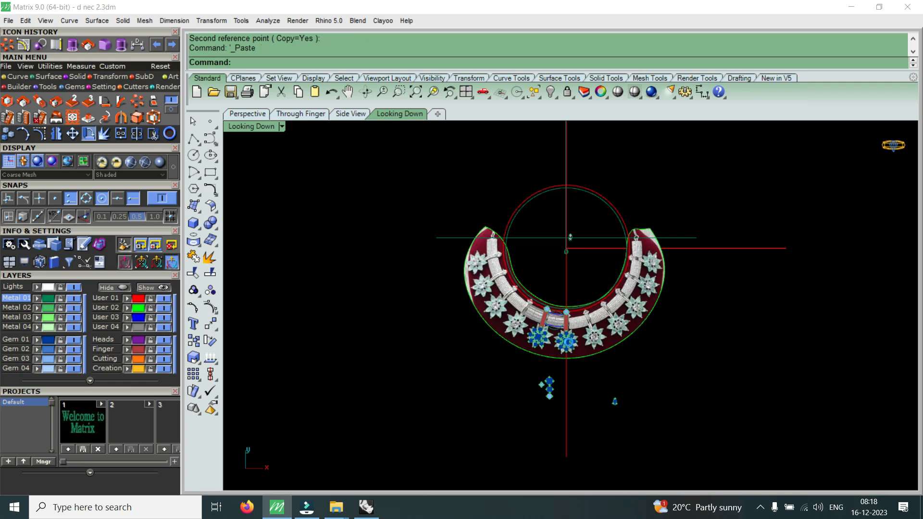
pyautogui.scroll(5, 626, 311)
pyautogui.scroll(2, 627, 303)
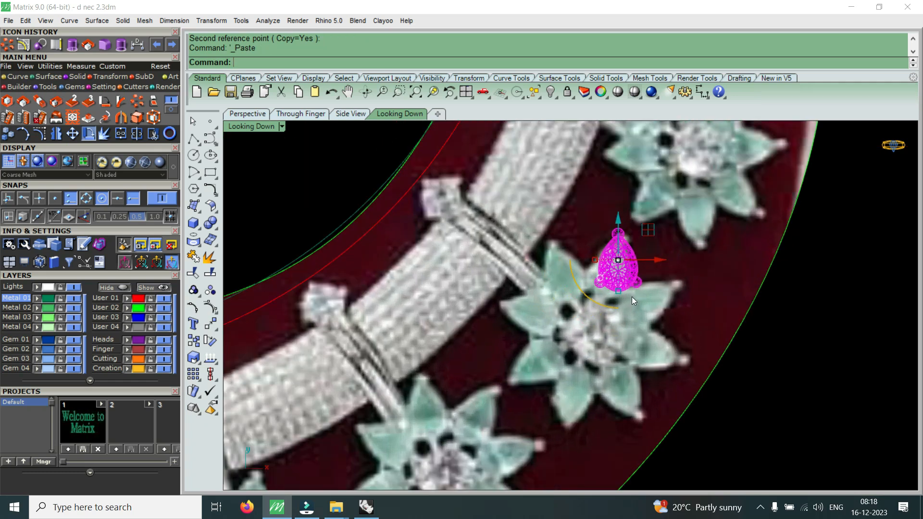
pyautogui.scroll(-5, 631, 260)
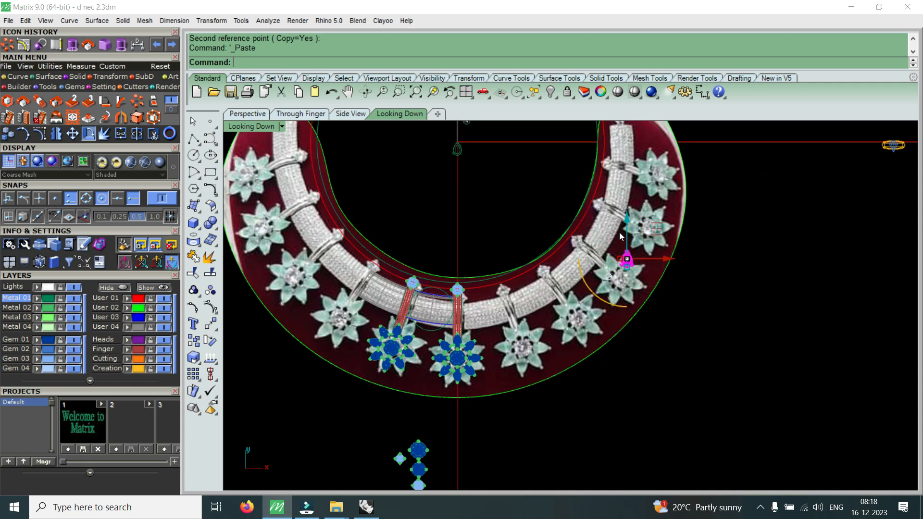
pyautogui.moveTo(619, 259); pyautogui.dragTo(524, 433)
pyautogui.scroll(4, 491, 408)
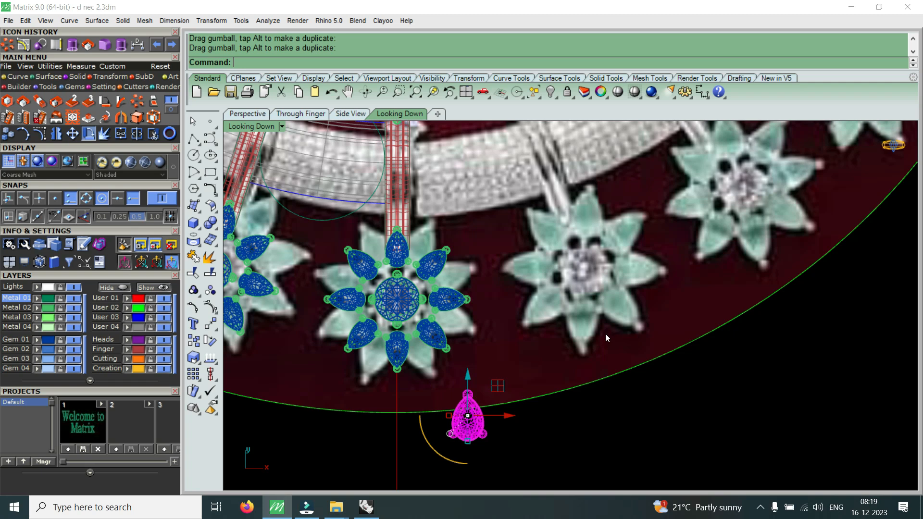
# Move the pasted pear setting further down along Y, clear of the necklace reference's outer edge
pyautogui.scroll(-2, 613, 313)
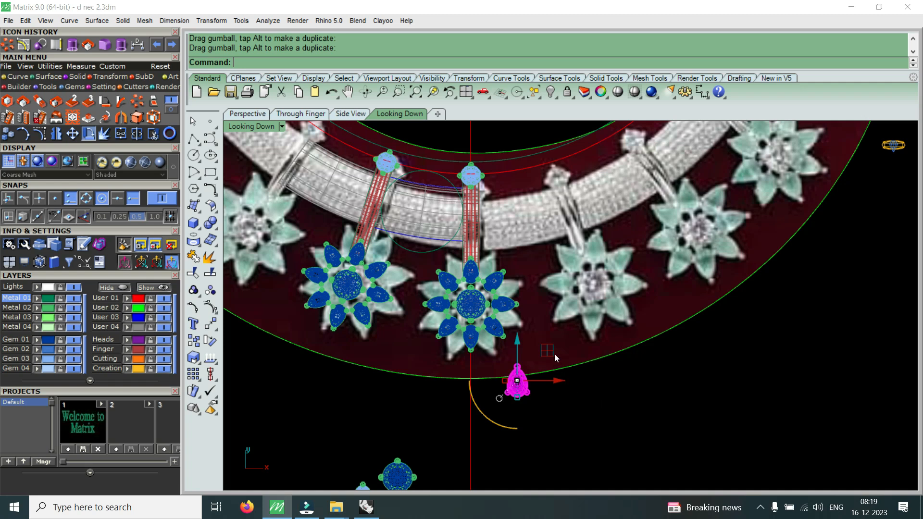
pyautogui.scroll(-2, 554, 353)
pyautogui.scroll(2, 535, 376)
pyautogui.scroll(2, 537, 378)
pyautogui.click(530, 365)
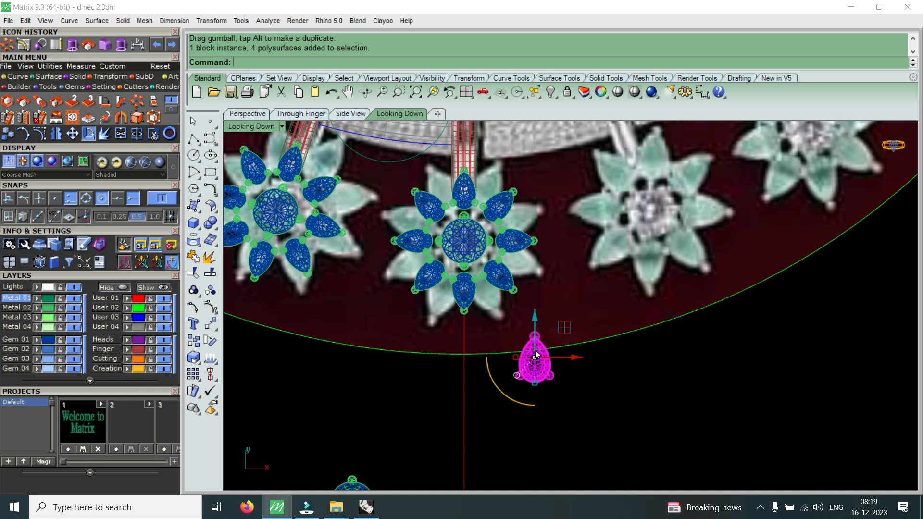
pyautogui.scroll(-3, 568, 311)
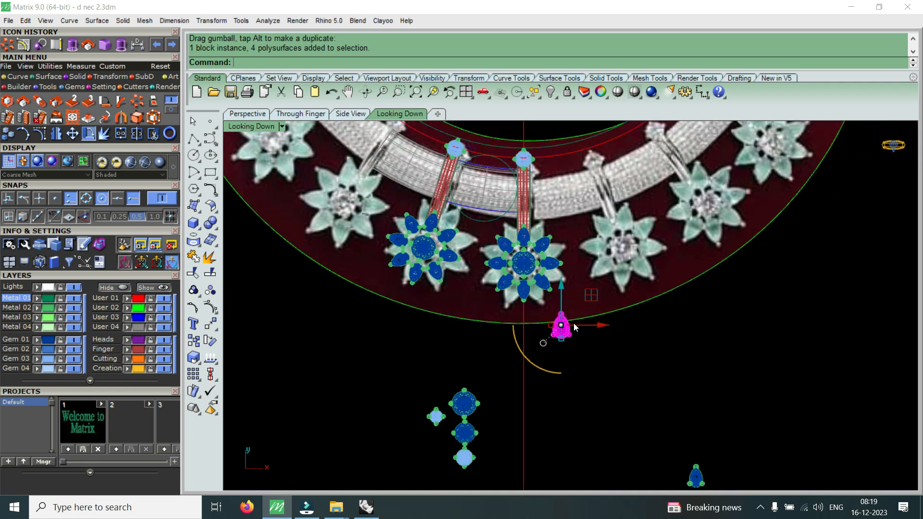
pyautogui.scroll(3, 573, 323)
pyautogui.moveTo(555, 288); pyautogui.dragTo(555, 334)
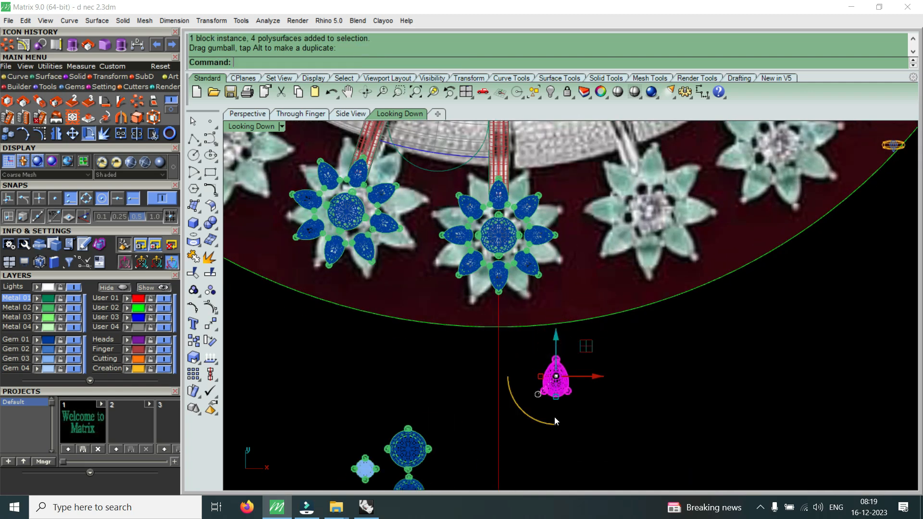
pyautogui.scroll(-5, 544, 382)
pyautogui.scroll(2, 541, 374)
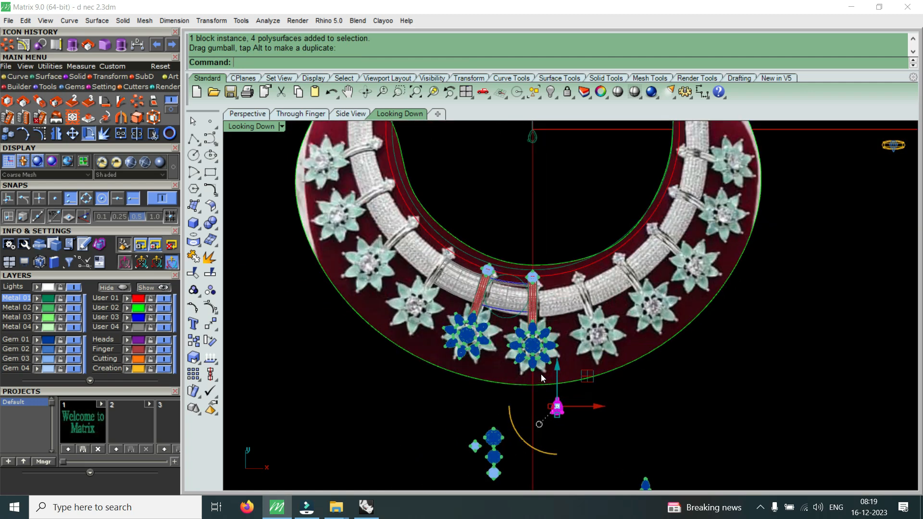